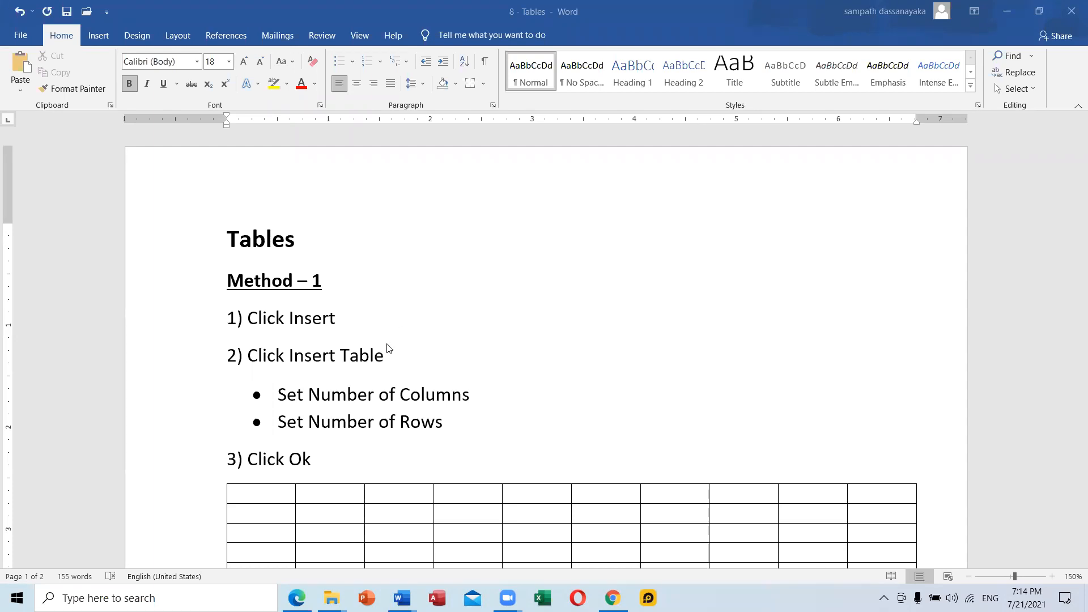
Step: Look through the Tables notes to review the four methods for inserting a table
{"action": "scroll", "coordinate": [373, 362], "scroll_direction": "down", "scroll_amount": 2}
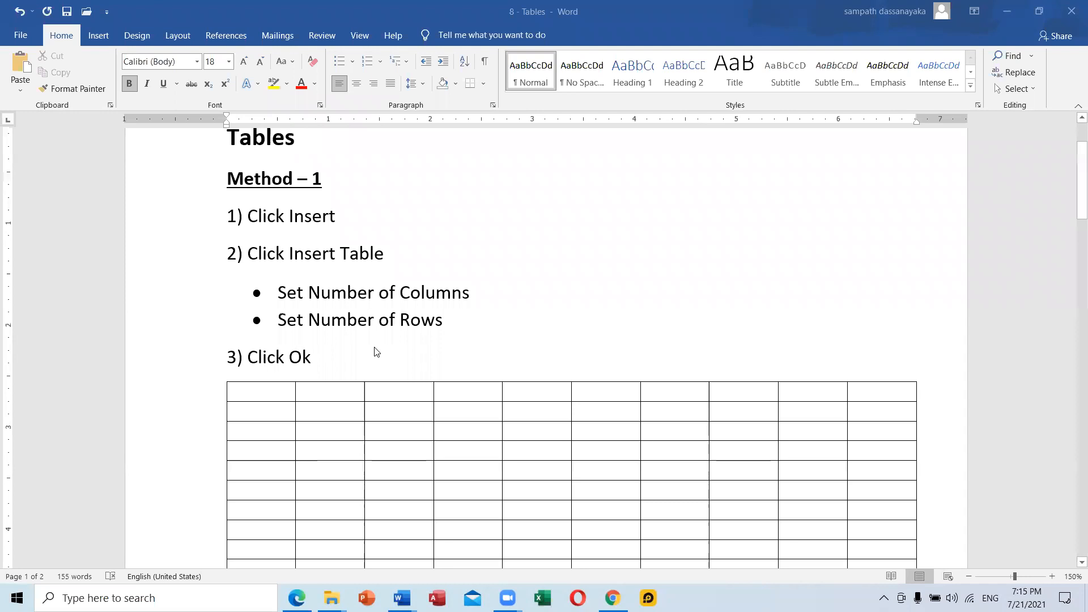
{"action": "scroll", "coordinate": [377, 352], "scroll_direction": "down", "scroll_amount": 3}
{"action": "scroll", "coordinate": [376, 352], "scroll_direction": "down", "scroll_amount": 5}
{"action": "scroll", "coordinate": [376, 351], "scroll_direction": "up", "scroll_amount": 10}
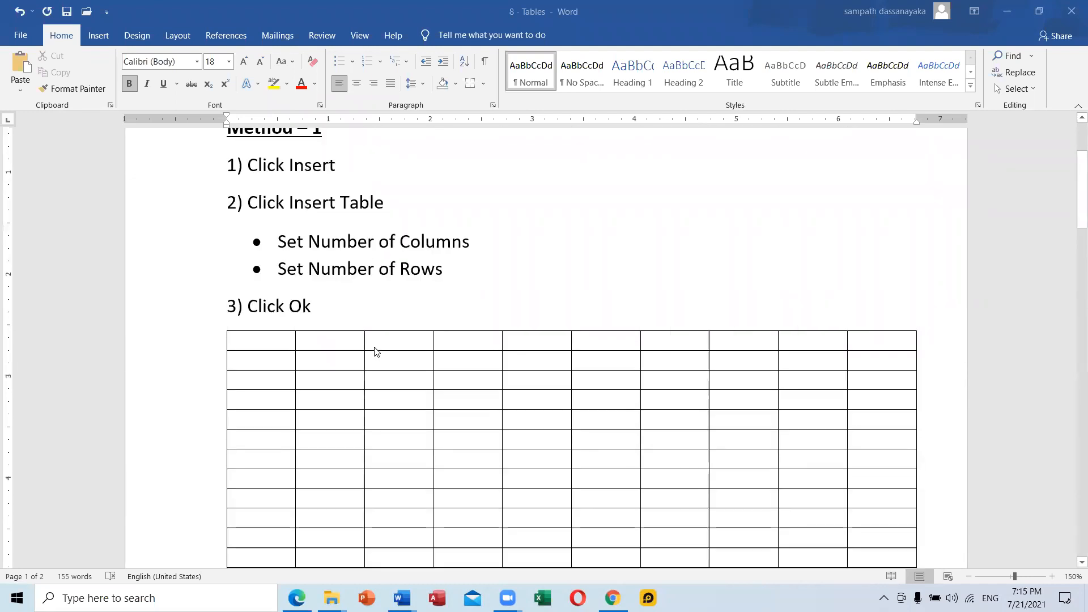
{"action": "scroll", "coordinate": [375, 352], "scroll_direction": "down", "scroll_amount": 15}
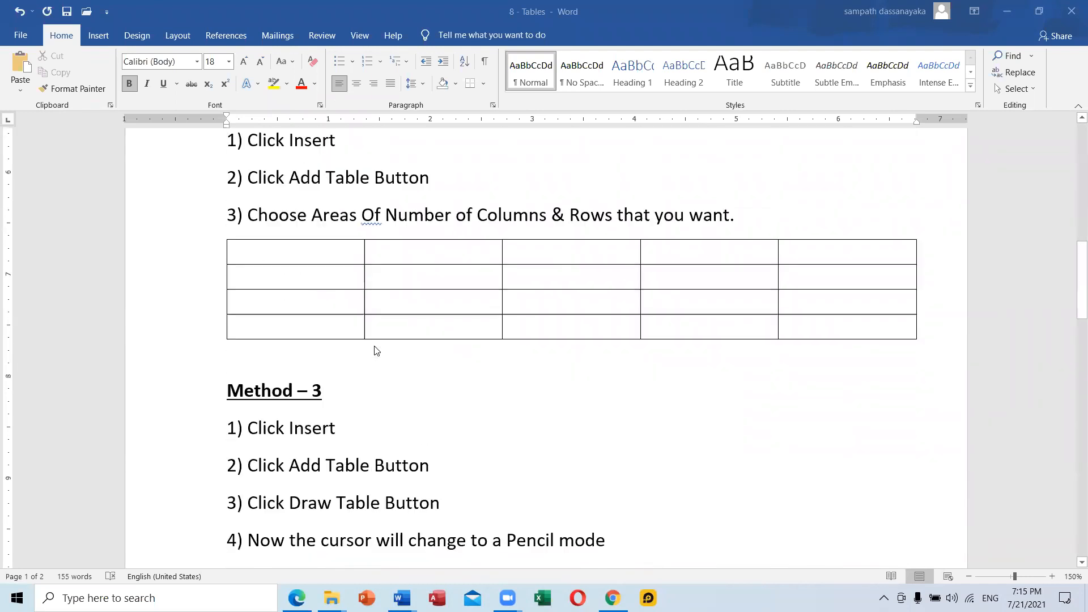
{"action": "scroll", "coordinate": [374, 350], "scroll_direction": "down", "scroll_amount": 15}
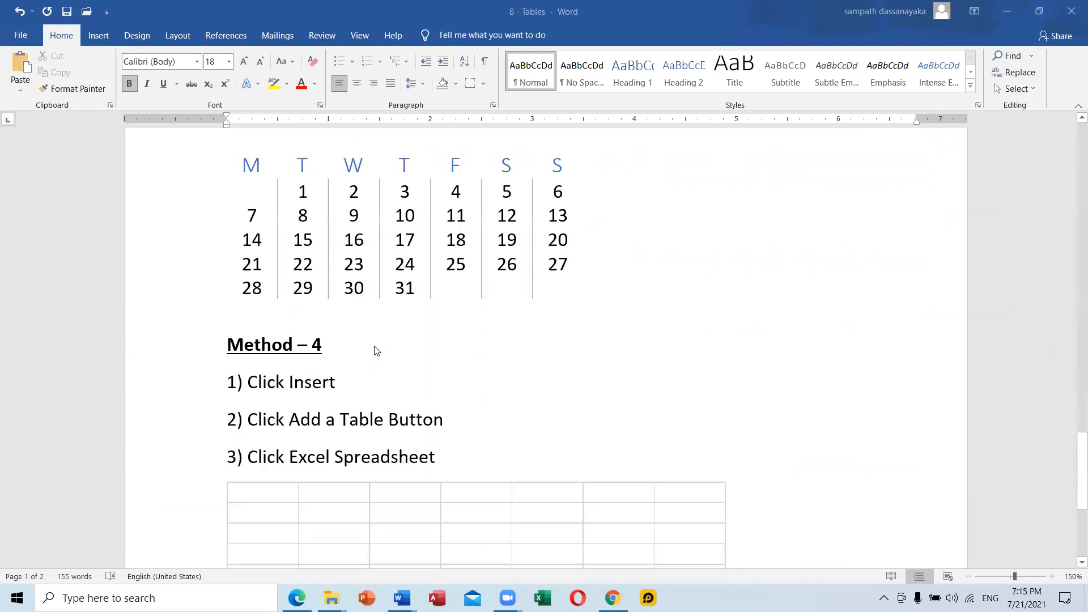
{"action": "scroll", "coordinate": [374, 350], "scroll_direction": "up", "scroll_amount": 15}
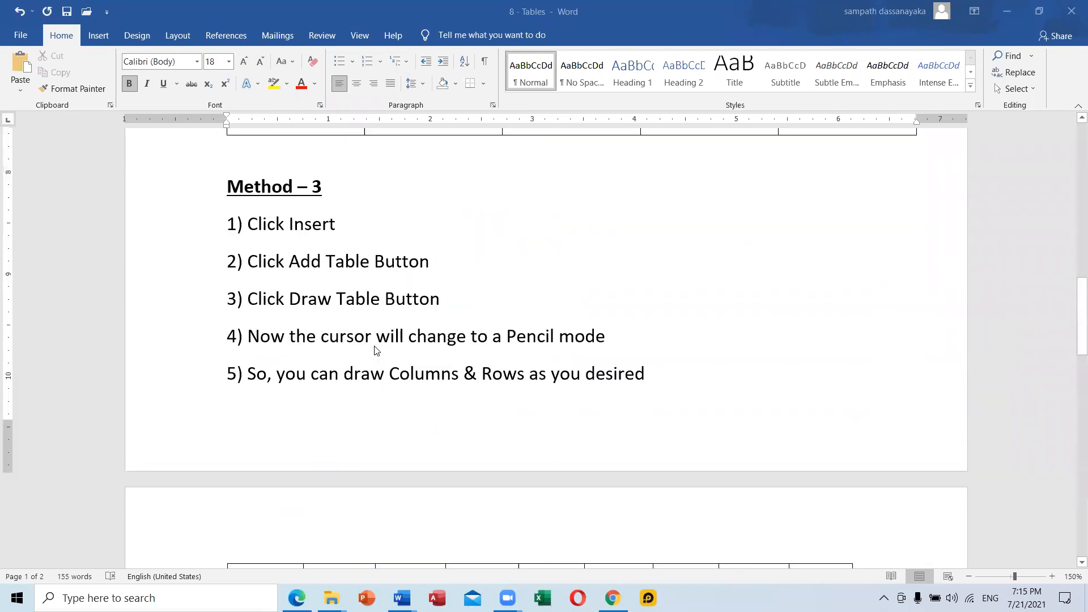
{"action": "scroll", "coordinate": [375, 351], "scroll_direction": "up", "scroll_amount": 10}
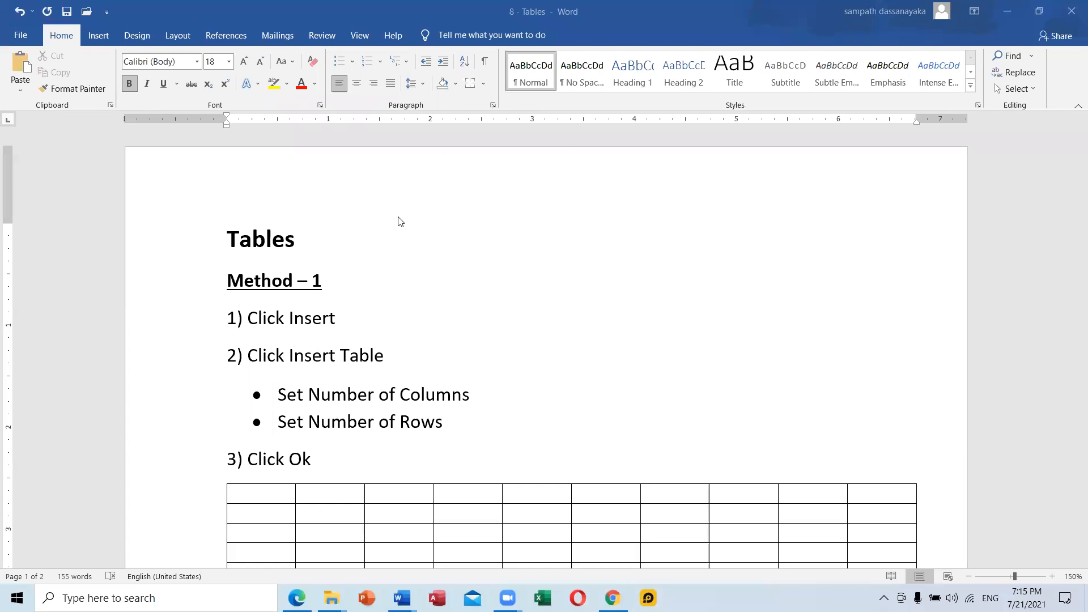
Step: Look over the table insertion options, including the Quick Tables gallery, without inserting anything
{"action": "left_click", "coordinate": [96, 35]}
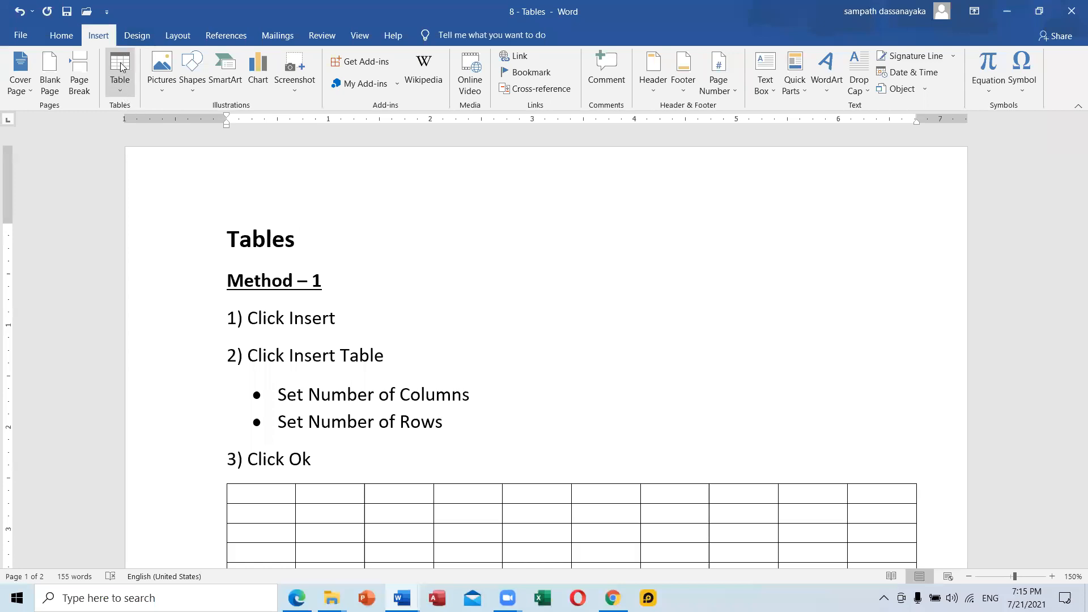
{"action": "left_click", "coordinate": [119, 94]}
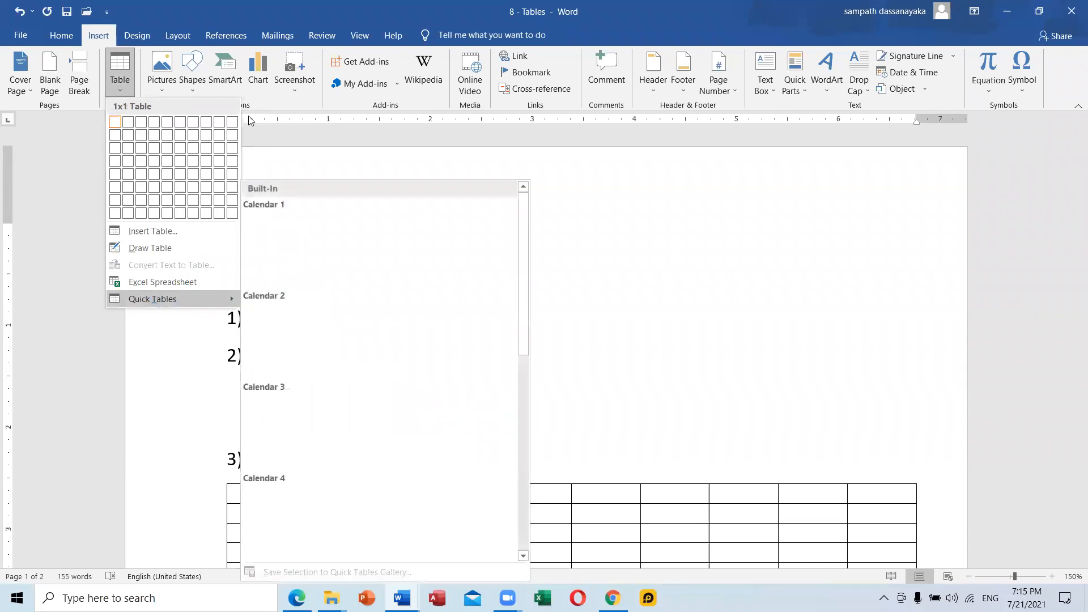
{"action": "left_click", "coordinate": [426, 166]}
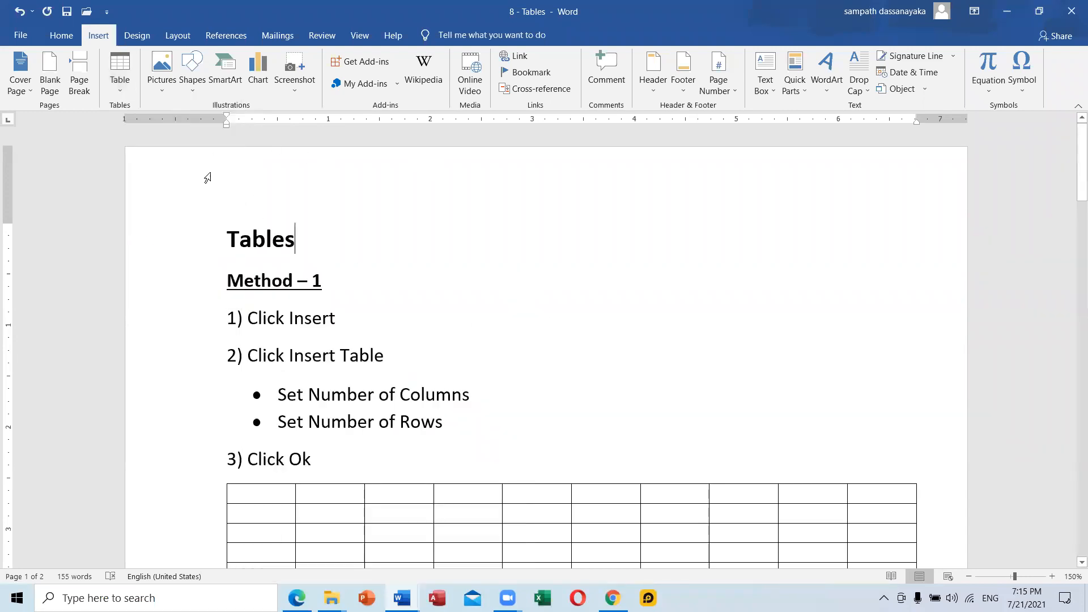
{"action": "left_click", "coordinate": [62, 39]}
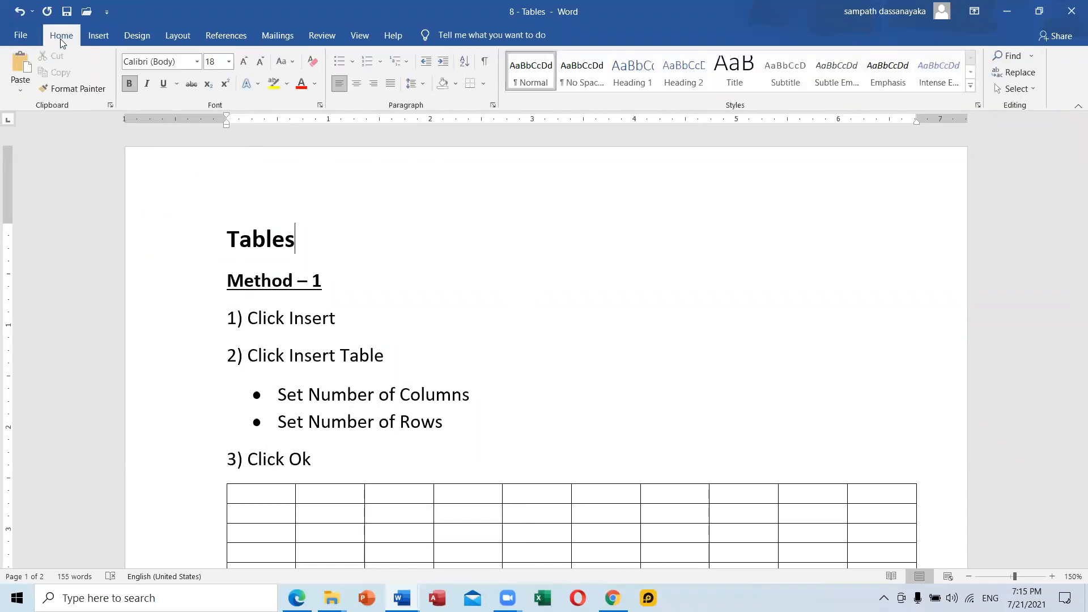
{"action": "left_click", "coordinate": [104, 35]}
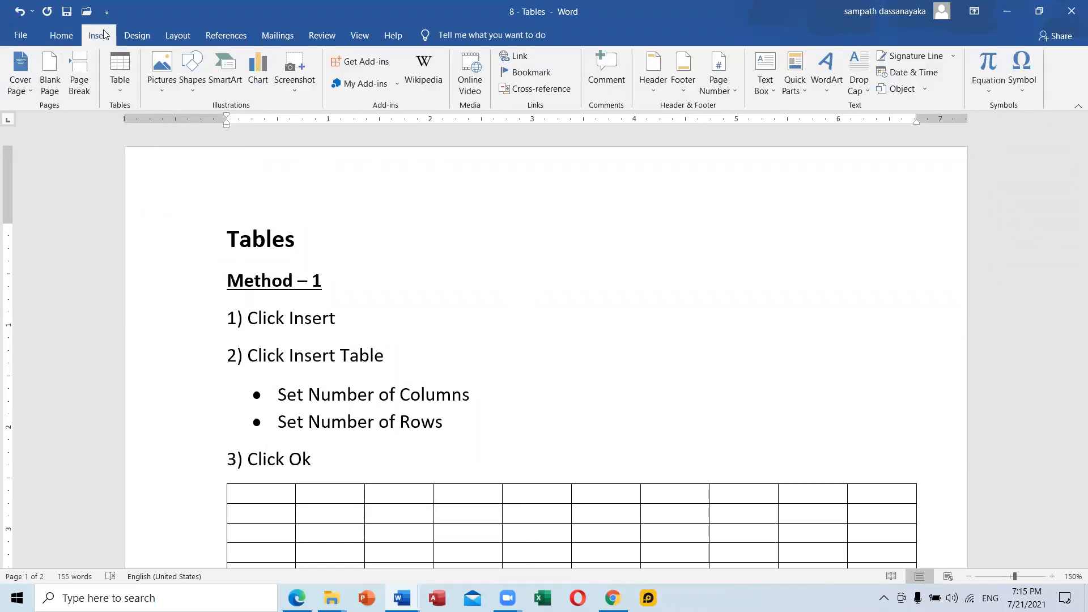
{"action": "left_click", "coordinate": [127, 93]}
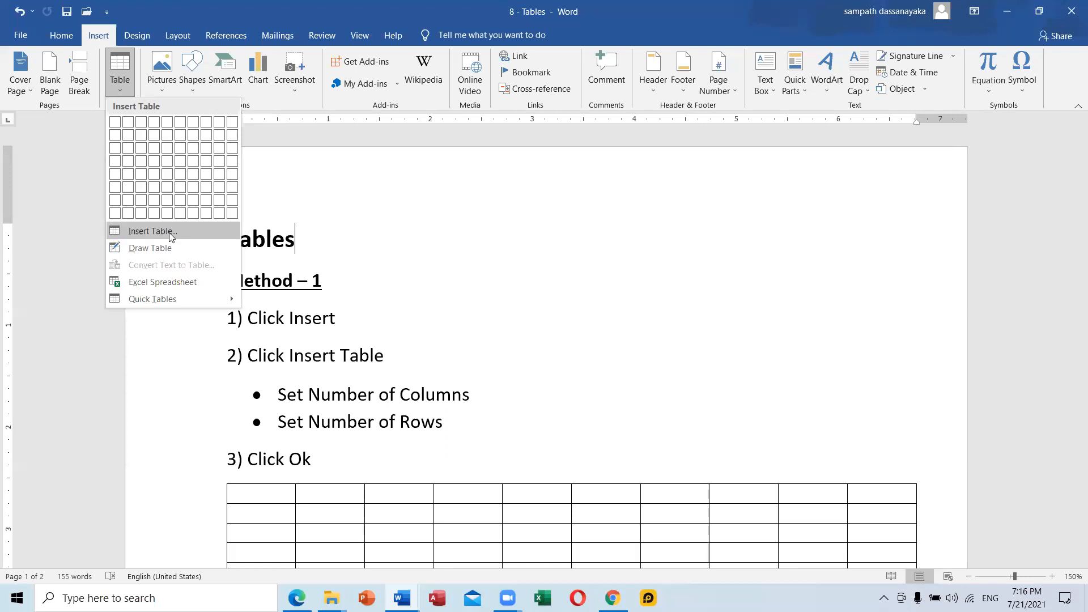
{"action": "left_click", "coordinate": [457, 233]}
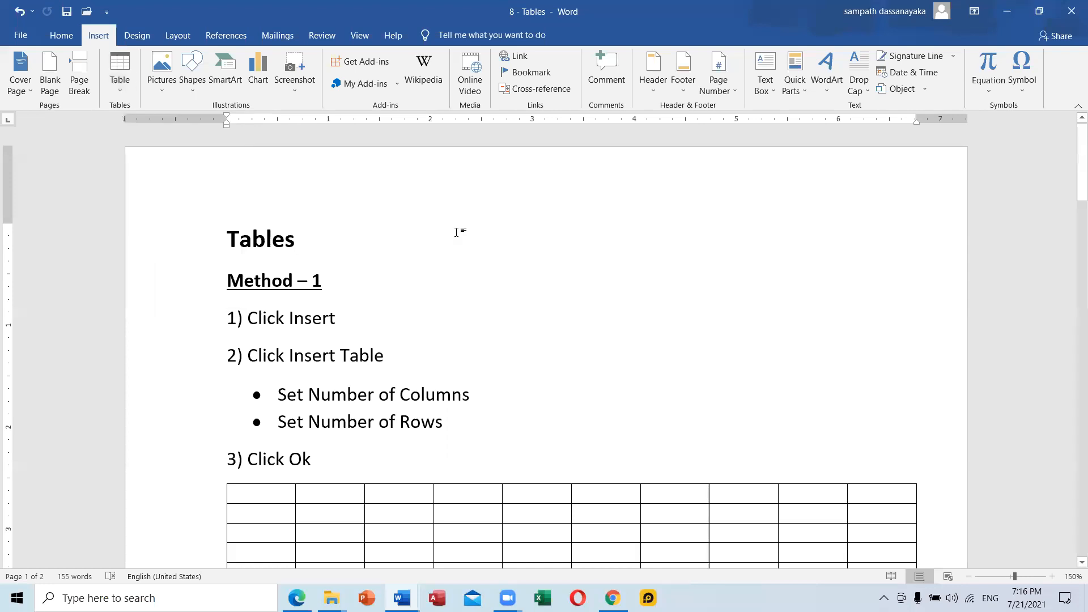
Step: Create a new blank document and set its paper size to A4
{"action": "key", "text": "ctrl+n"}
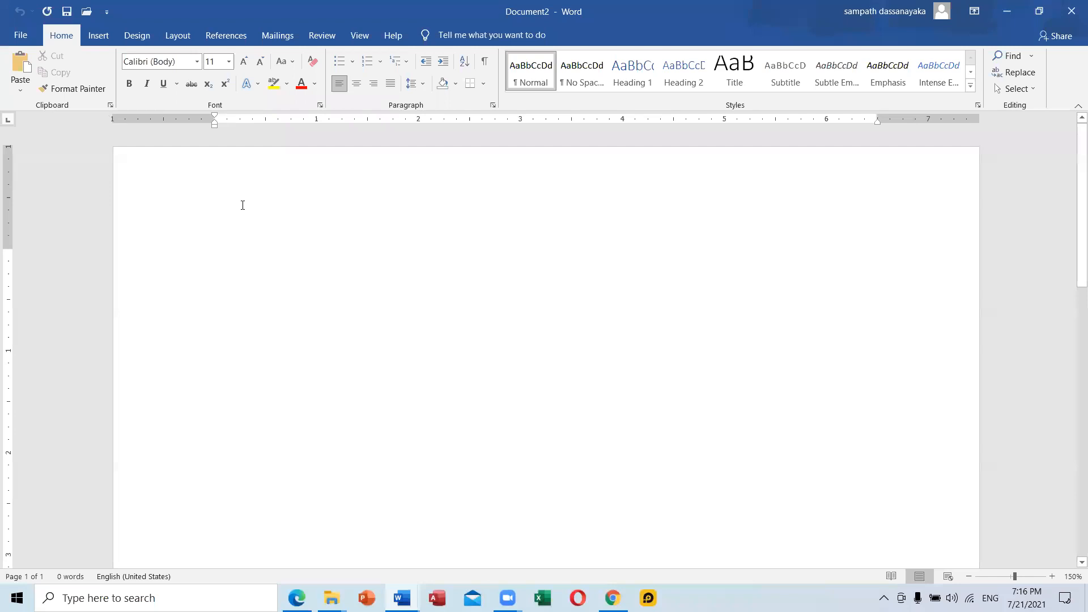
{"action": "left_click", "coordinate": [99, 35]}
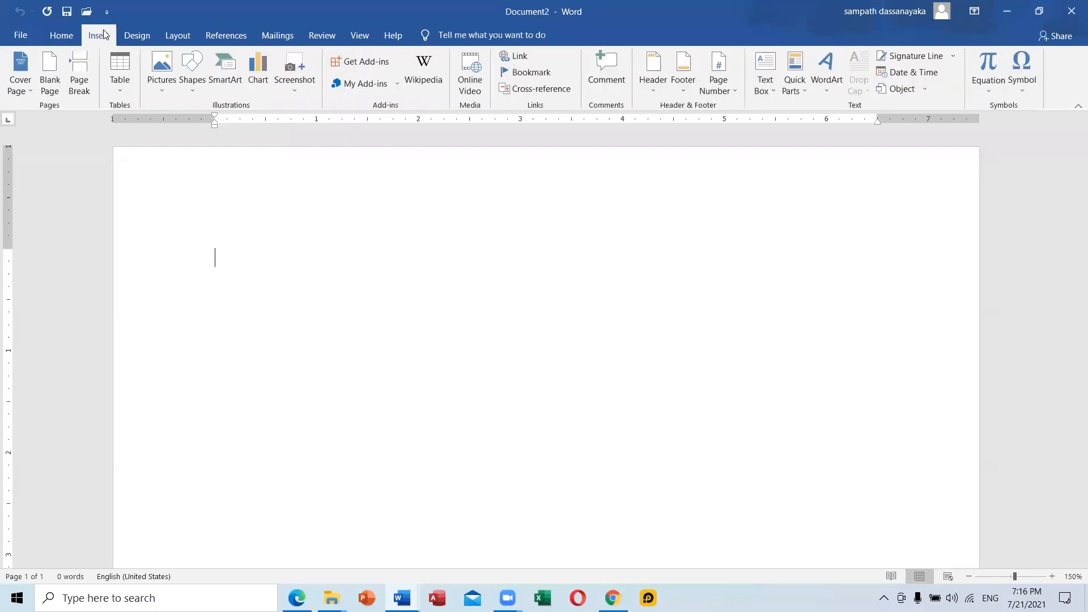
{"action": "left_click", "coordinate": [169, 33]}
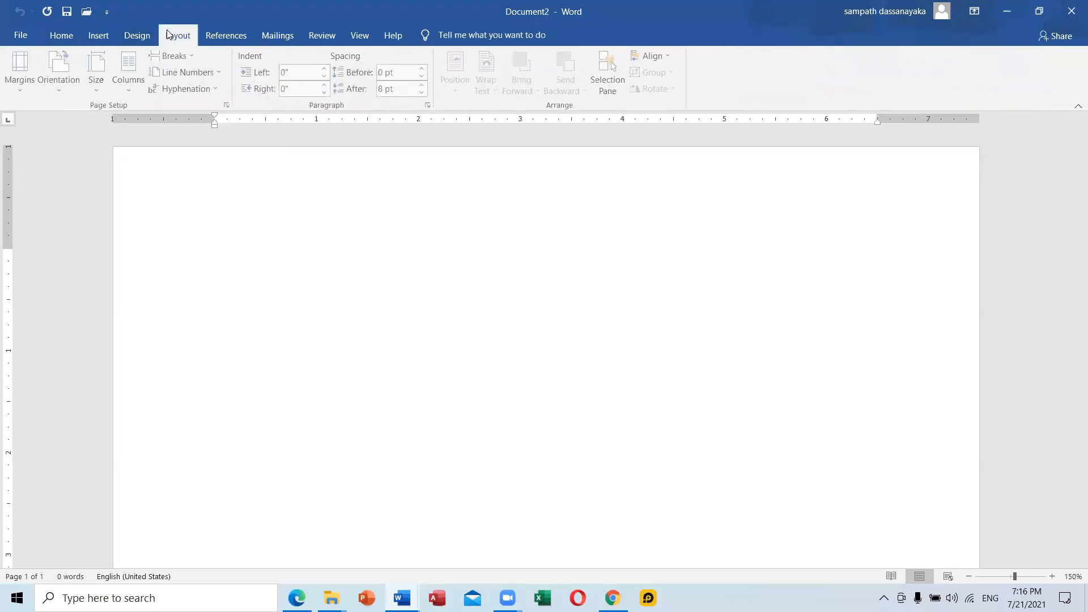
{"action": "left_click", "coordinate": [99, 91]}
{"action": "left_click", "coordinate": [138, 292]}
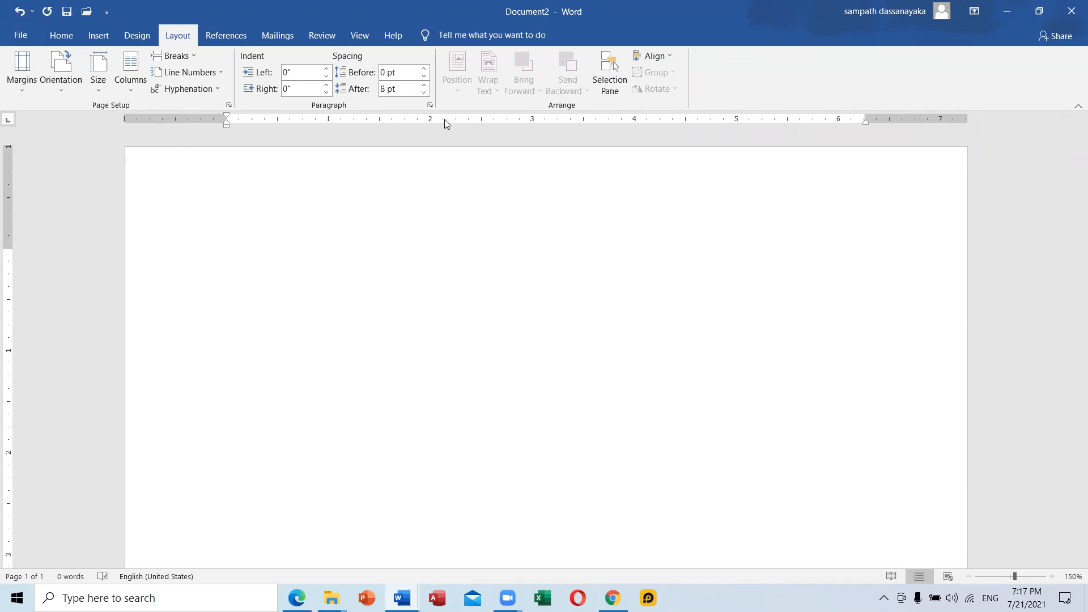
Step: Open the Page Setup dialog, check the paper size settings and return to the margin settings
{"action": "double_click", "coordinate": [483, 118]}
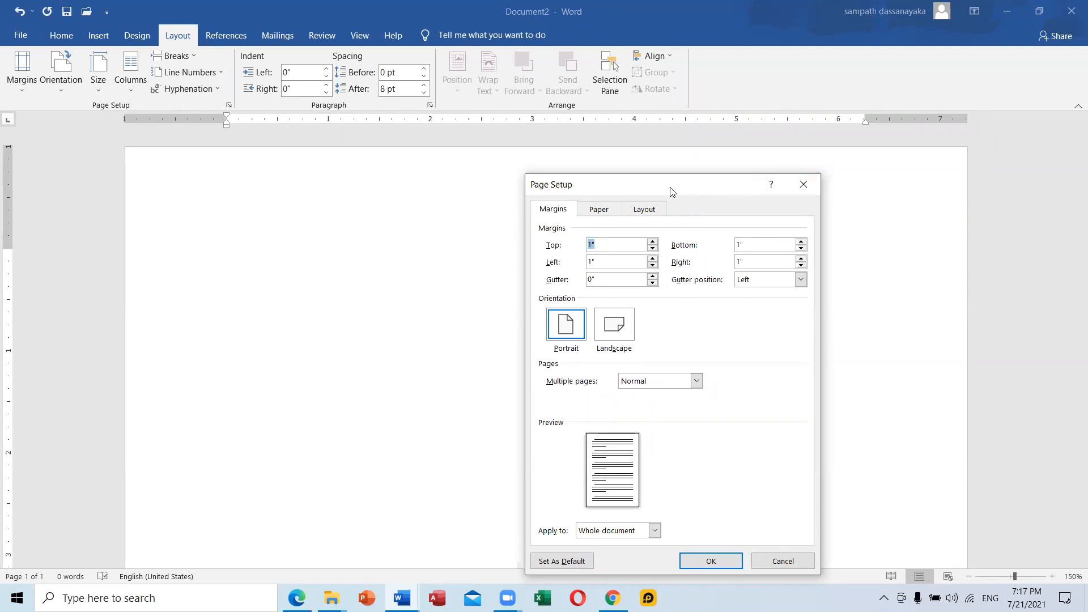
{"action": "left_click_drag", "start_coordinate": [670, 191], "coordinate": [534, 167]}
{"action": "left_click", "coordinate": [462, 185]}
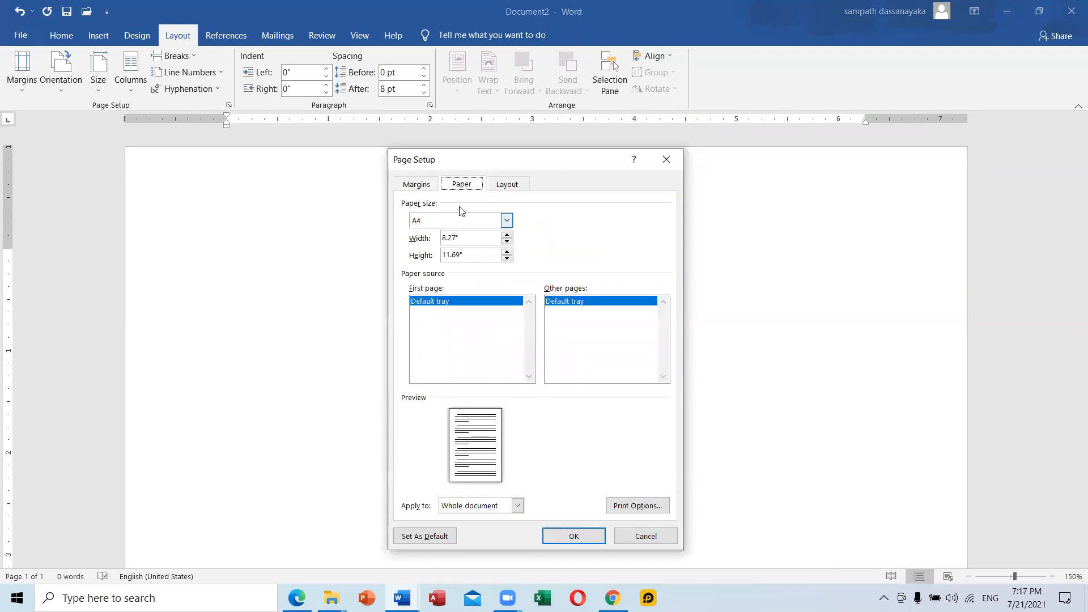
{"action": "left_click", "coordinate": [417, 185]}
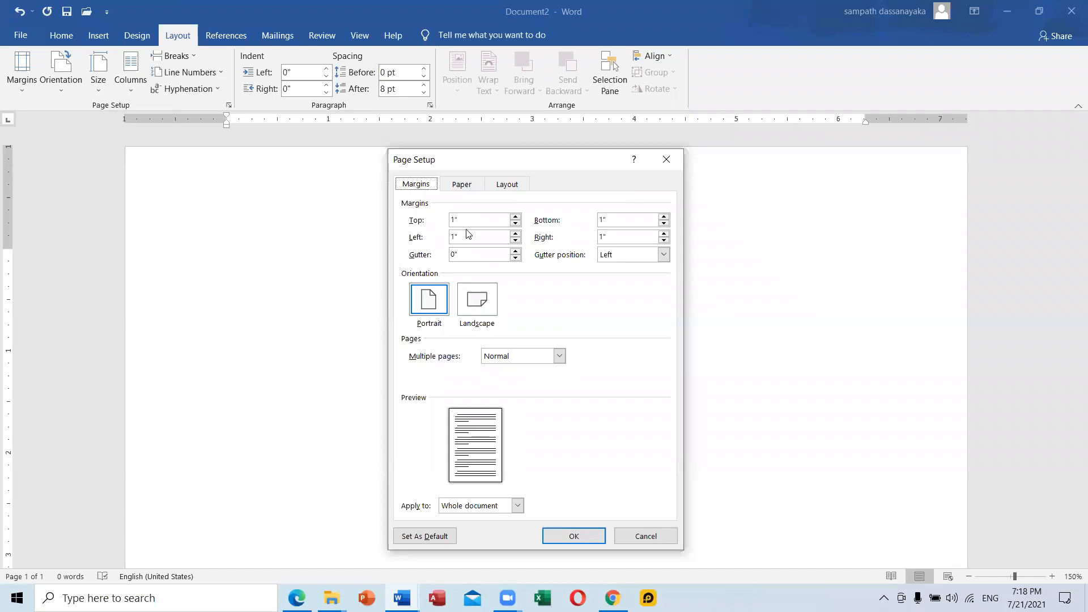
Step: Try out different gutter widths in the page setup and set the gutter to 0.5 inches
{"action": "double_click", "coordinate": [466, 238]}
{"action": "left_click", "coordinate": [515, 252]}
{"action": "left_click", "coordinate": [516, 251]}
{"action": "left_click", "coordinate": [516, 251]}
{"action": "left_click", "coordinate": [516, 251]}
{"action": "left_click", "coordinate": [515, 251]}
{"action": "left_click", "coordinate": [516, 258]}
{"action": "left_click", "coordinate": [516, 258]}
{"action": "left_click", "coordinate": [516, 258]}
{"action": "left_click", "coordinate": [516, 258]}
{"action": "left_click", "coordinate": [493, 255]}
{"action": "left_click", "coordinate": [461, 236]}
{"action": "left_click", "coordinate": [517, 259]}
{"action": "left_click", "coordinate": [517, 250]}
{"action": "left_click", "coordinate": [516, 251]}
{"action": "left_click", "coordinate": [517, 250]}
{"action": "left_click", "coordinate": [516, 251]}
{"action": "left_click", "coordinate": [516, 251]}
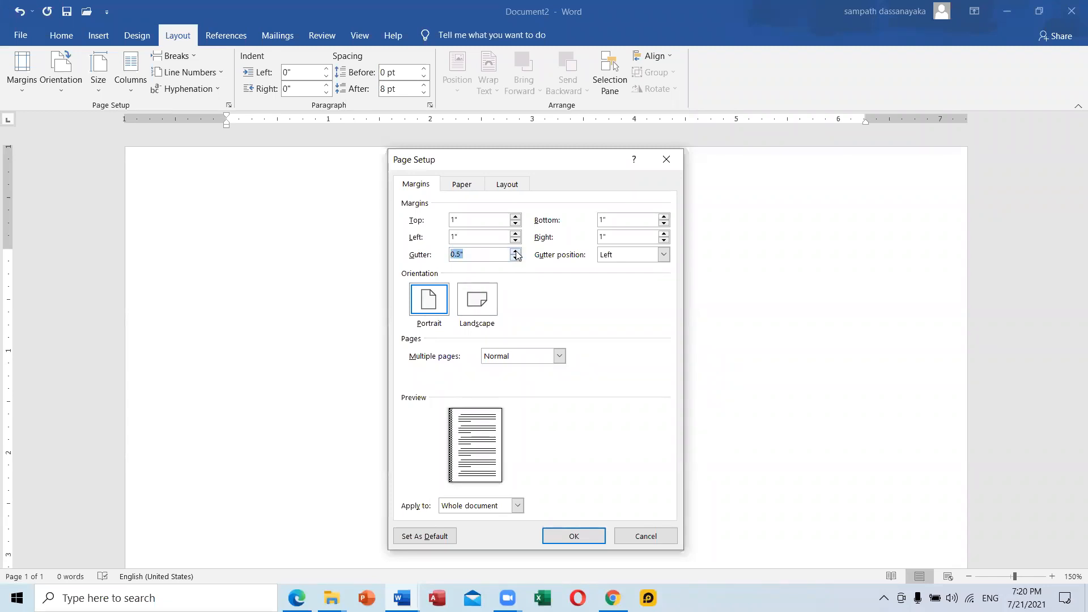
{"action": "left_click", "coordinate": [470, 253]}
Step: Compare the Left and Top gutter positions in the preview and set the gutter position to Top
{"action": "left_click", "coordinate": [638, 259]}
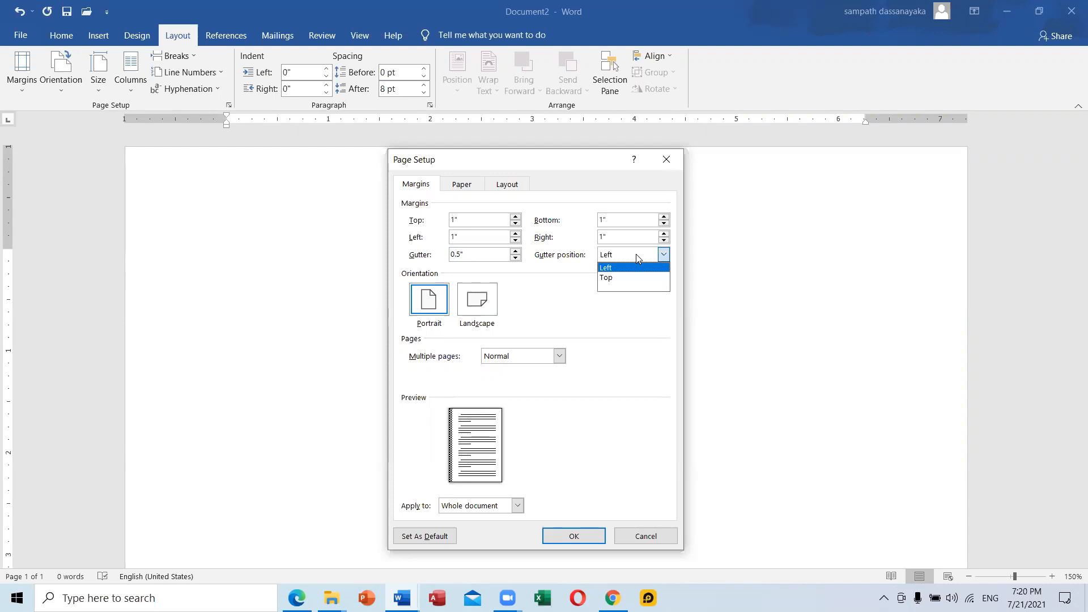
{"action": "left_click", "coordinate": [616, 278]}
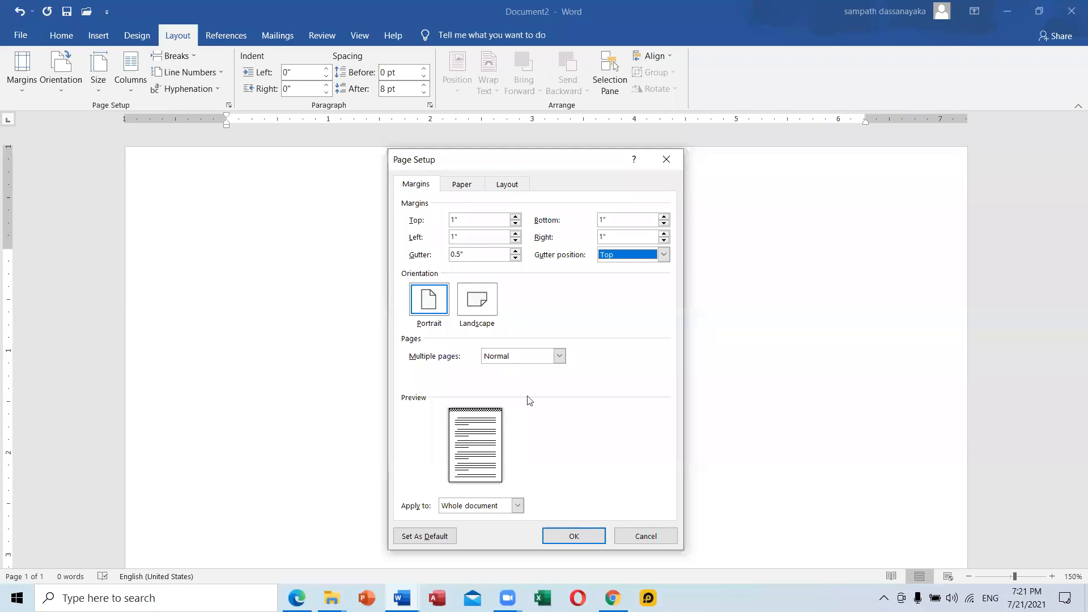
{"action": "left_click", "coordinate": [609, 255]}
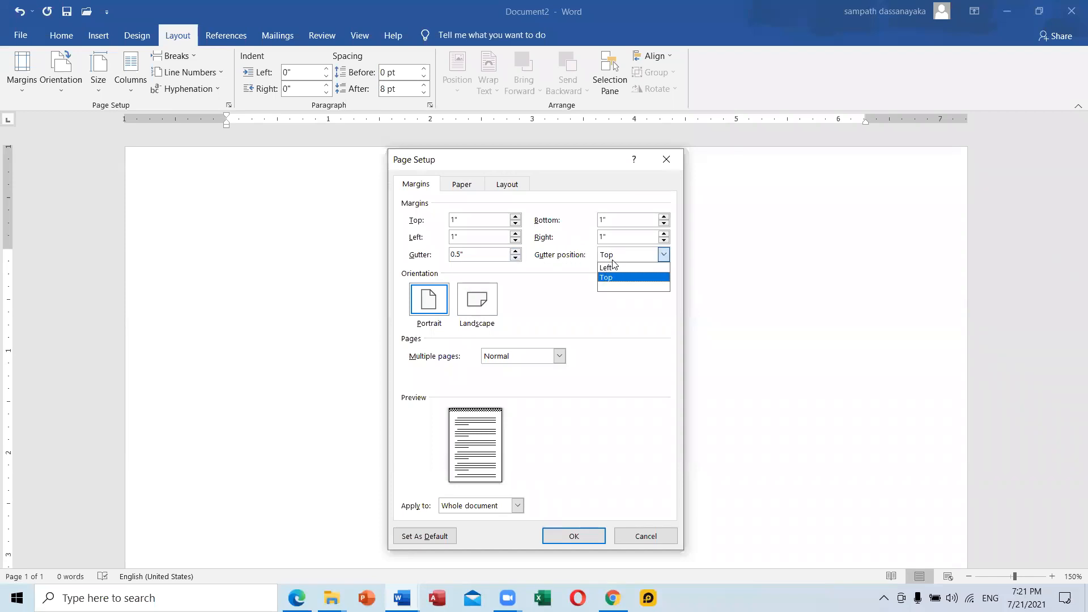
{"action": "left_click", "coordinate": [610, 269]}
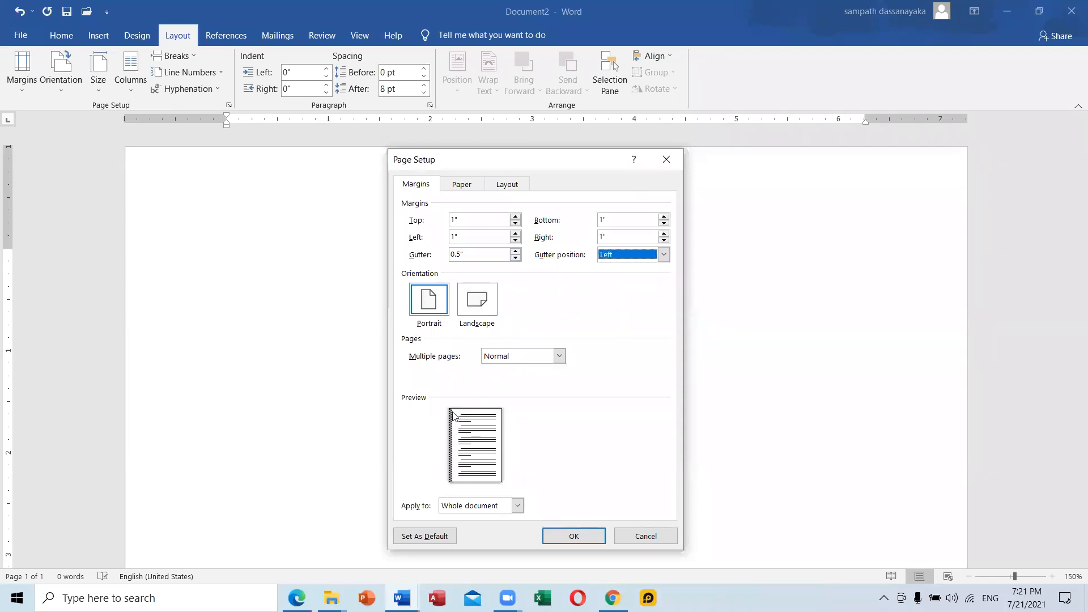
{"action": "left_click", "coordinate": [624, 255]}
{"action": "left_click", "coordinate": [606, 283]}
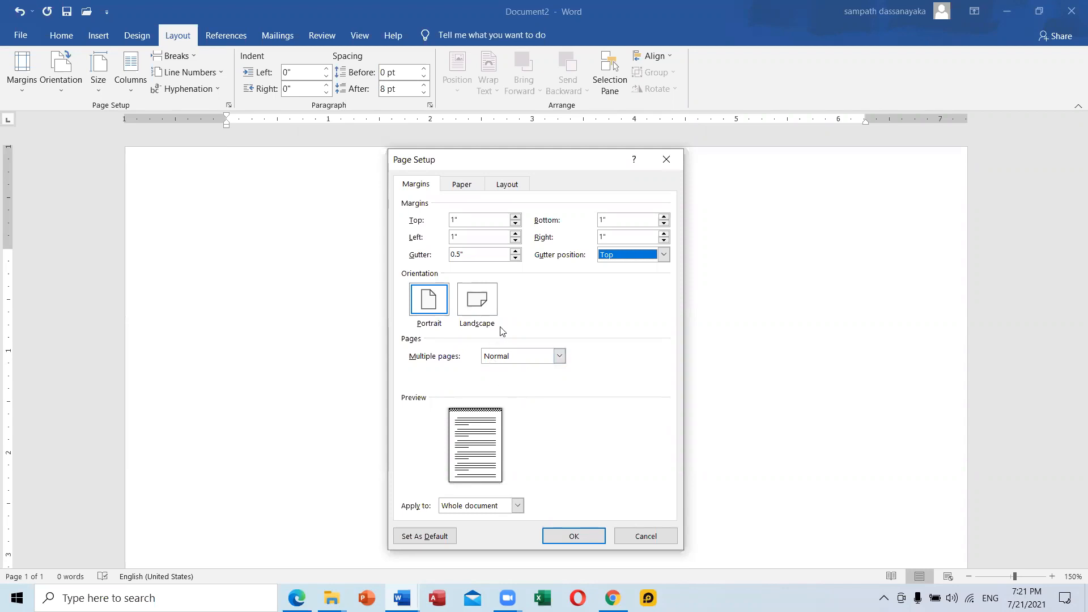
Step: Preview the page in landscape orientation and switch it back to portrait
{"action": "left_click", "coordinate": [489, 309]}
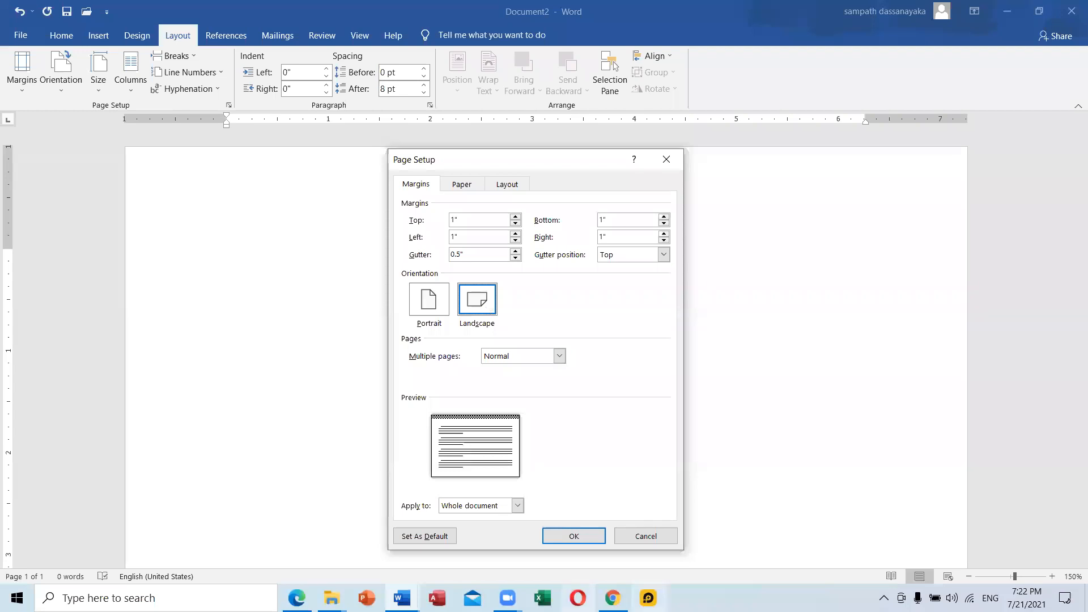
{"action": "left_click", "coordinate": [428, 306]}
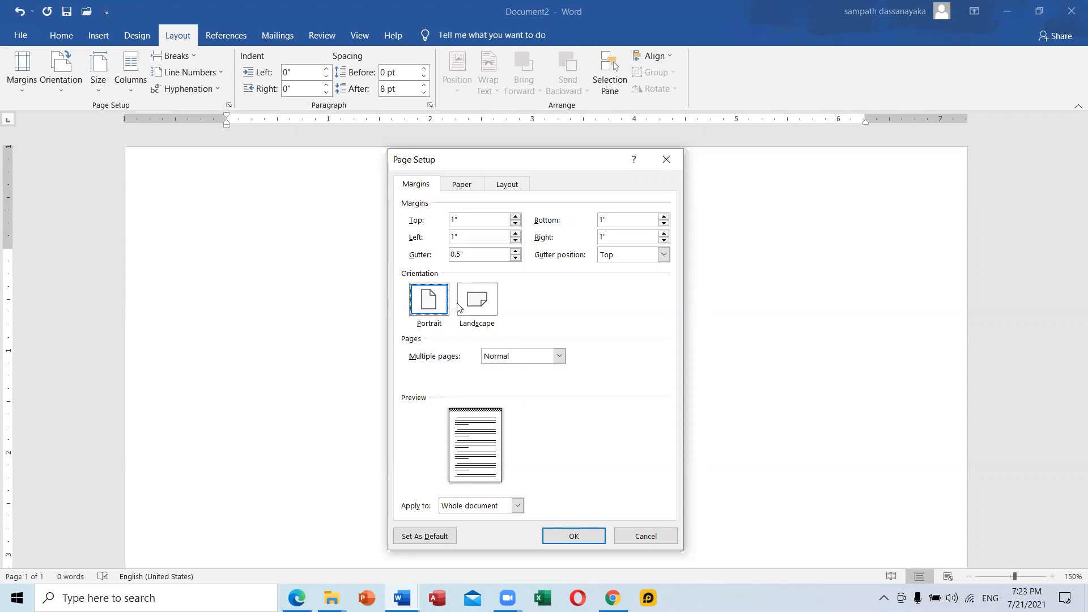
Step: Set the gutter to 0, the top margin to 0.75 inches and the bottom and right margins to 0.5 inches, and apply the page setup
{"action": "double_click", "coordinate": [477, 254]}
{"action": "type", "text": "0"}
{"action": "double_click", "coordinate": [480, 221]}
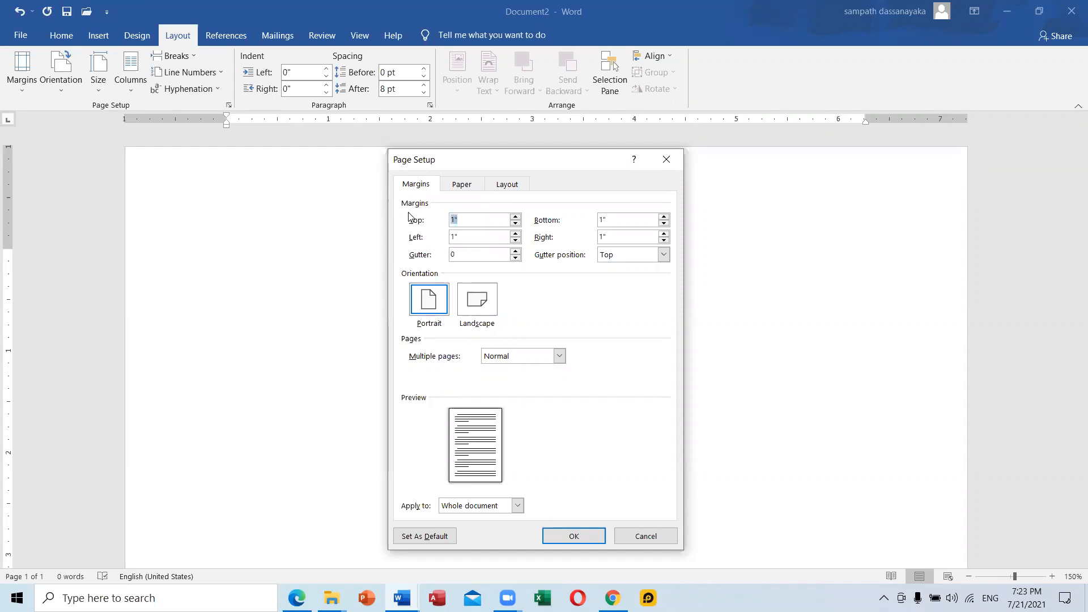
{"action": "type", "text": "0.75"}
{"action": "double_click", "coordinate": [634, 222]}
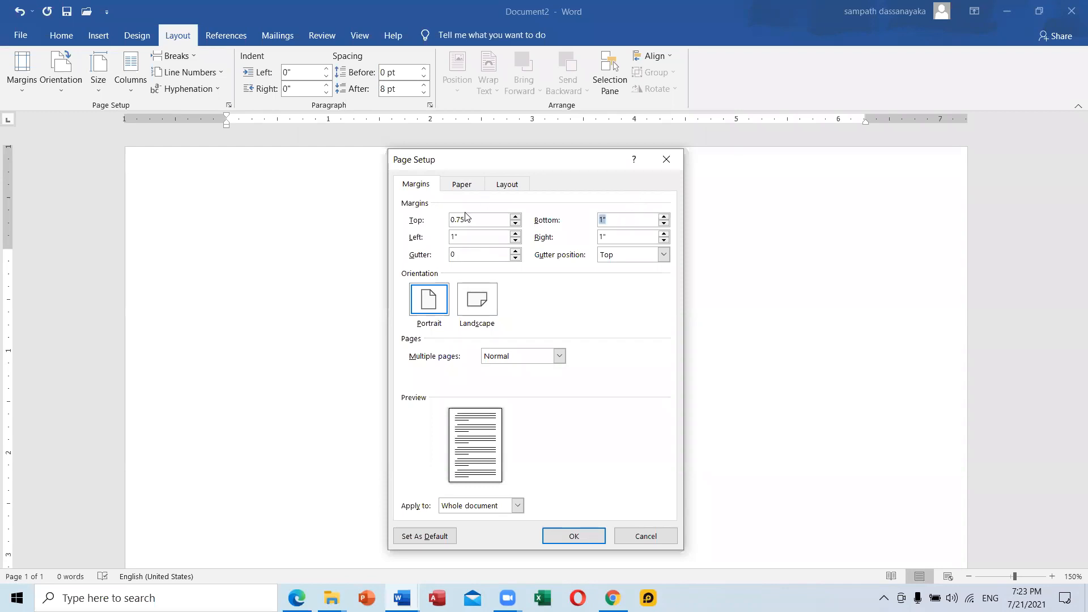
{"action": "type", "text": "0.5"}
{"action": "double_click", "coordinate": [605, 238]}
{"action": "type", "text": "0.5"}
{"action": "key", "text": "Return"}
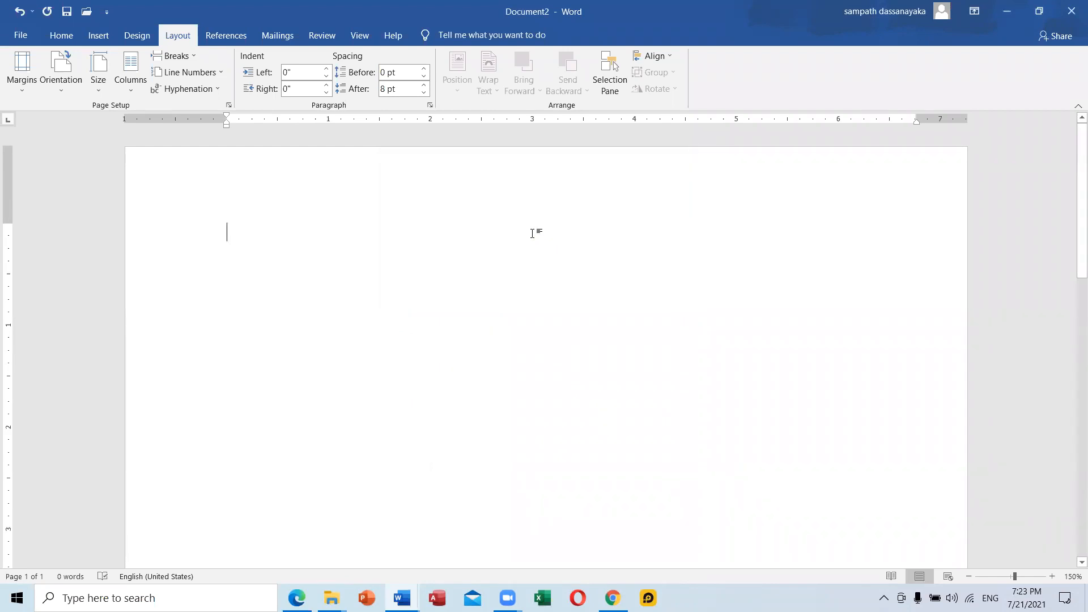
Step: Examine the whole page and its margins at 50% zoom, and set the zoom to 120%
{"action": "left_click", "coordinate": [967, 576]}
{"action": "left_click", "coordinate": [967, 577]}
{"action": "left_click", "coordinate": [967, 576]}
{"action": "left_click", "coordinate": [967, 577]}
{"action": "left_click", "coordinate": [967, 577]}
{"action": "left_click", "coordinate": [967, 577]}
{"action": "left_click", "coordinate": [967, 576]}
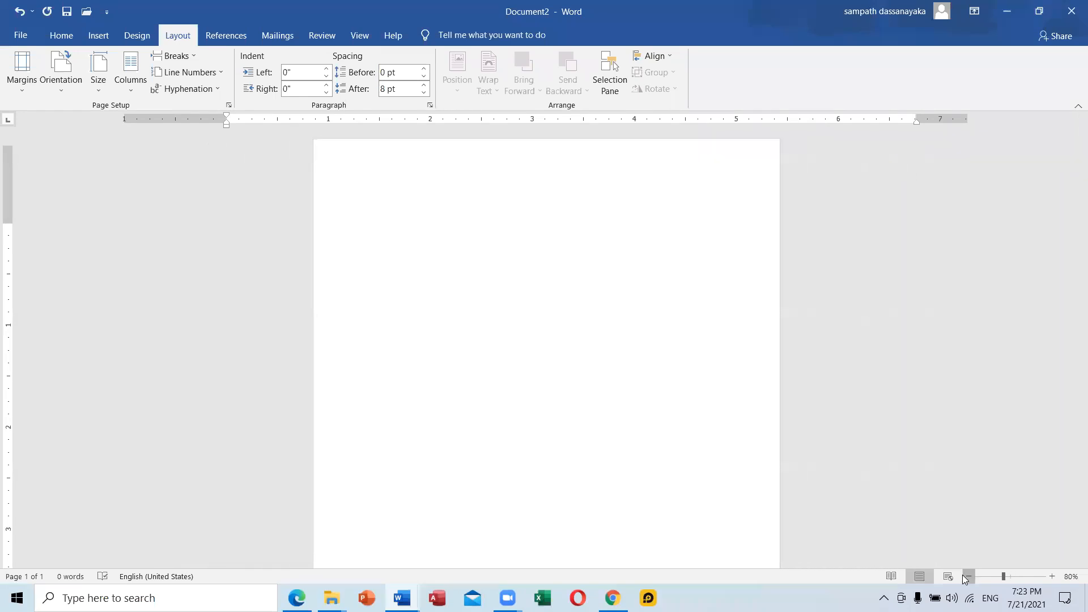
{"action": "left_click", "coordinate": [964, 576]}
{"action": "left_click", "coordinate": [963, 576]}
{"action": "left_click", "coordinate": [963, 576]}
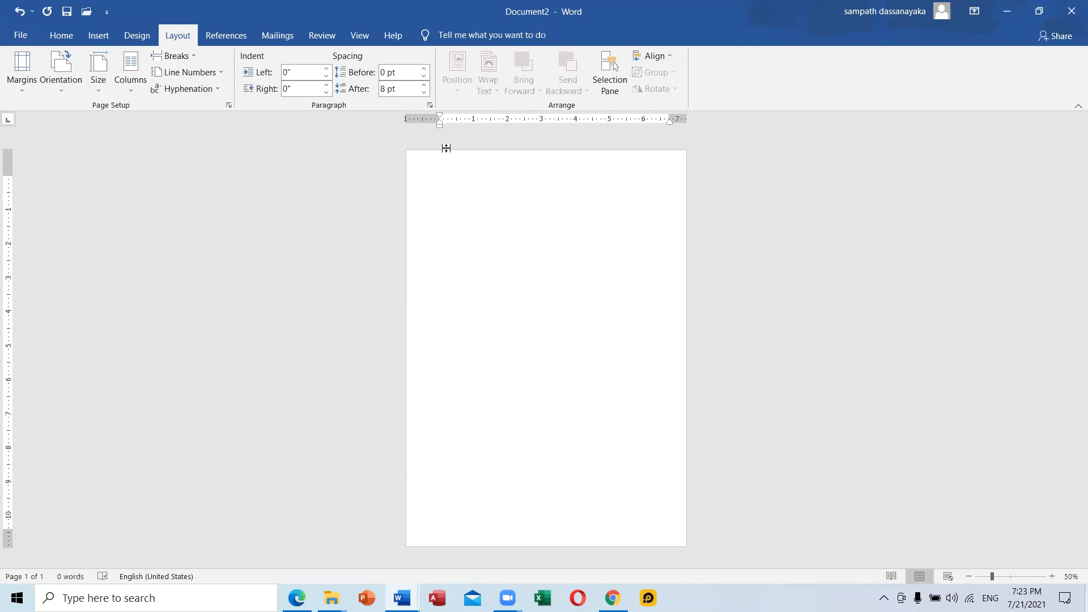
{"action": "scroll", "coordinate": [522, 163], "scroll_direction": "up", "scroll_amount": 6, "text": "ctrl"}
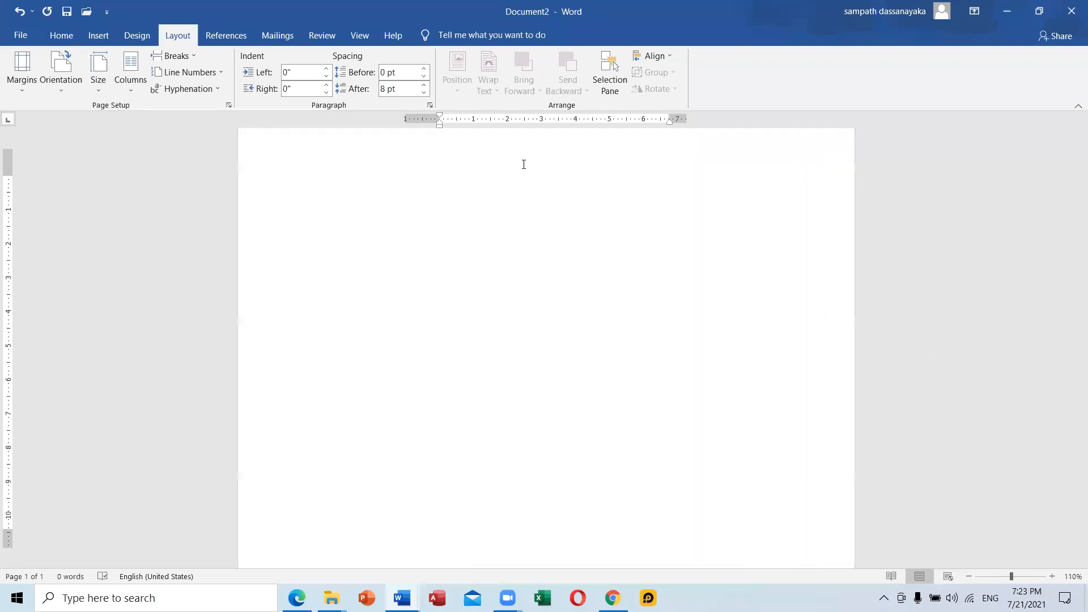
{"action": "scroll", "coordinate": [524, 165], "scroll_direction": "up", "scroll_amount": 1, "text": "ctrl"}
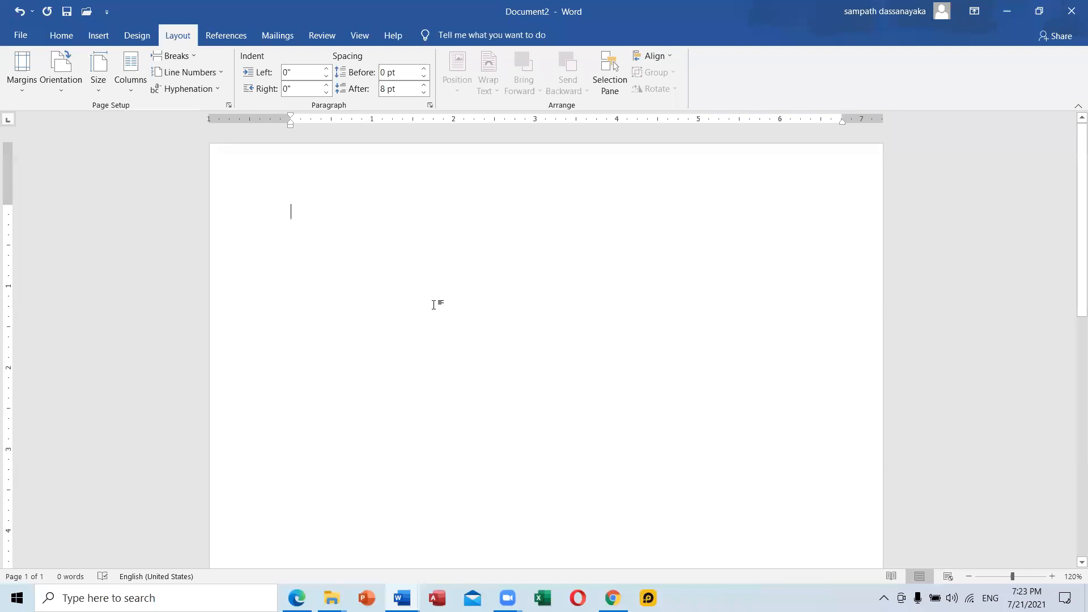
Step: Enter the heading "Table" at the start of the document and start a new line below it
{"action": "type", "text": "Tabl"}
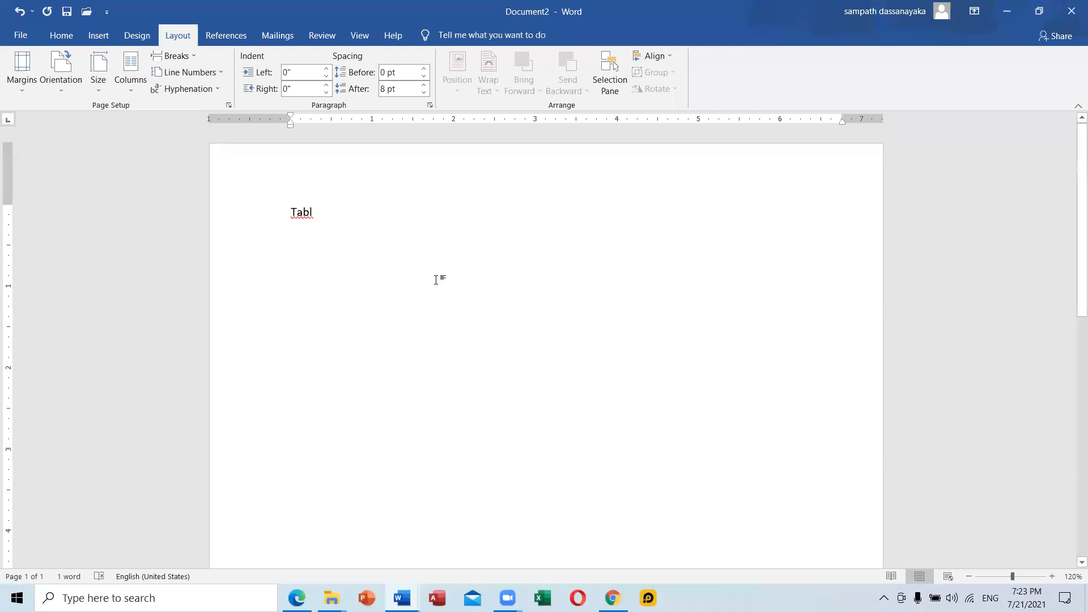
{"action": "key", "text": "BackSpace"}
{"action": "type", "text": "el"}
{"action": "left_click", "coordinate": [215, 218]}
{"action": "type", "text": "Table"}
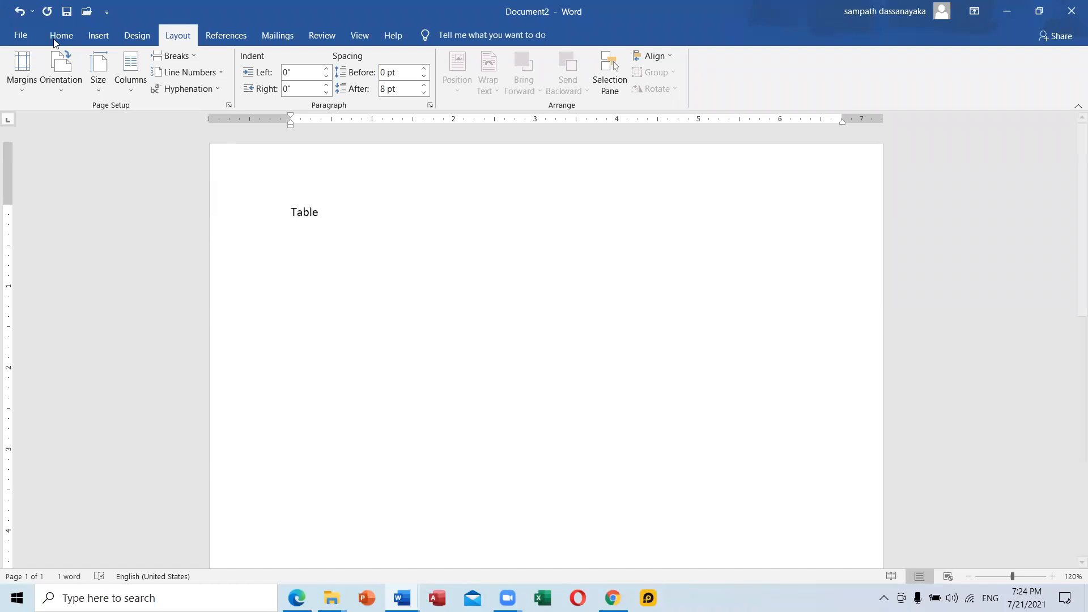
Step: Start a table insertion below the heading with the number of columns set to 9
{"action": "left_click", "coordinate": [109, 32]}
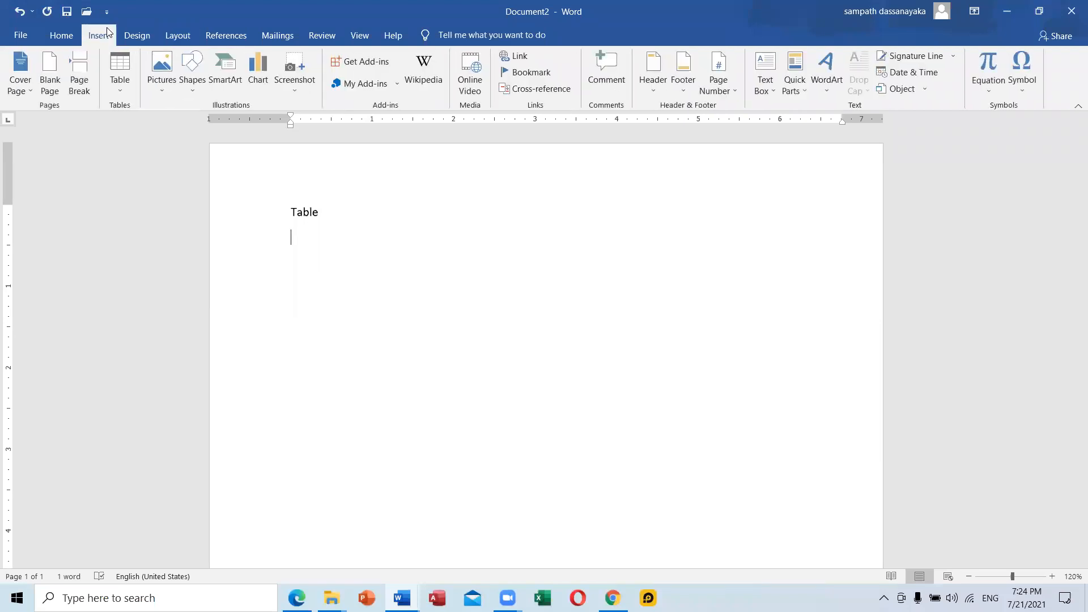
{"action": "left_click", "coordinate": [115, 88]}
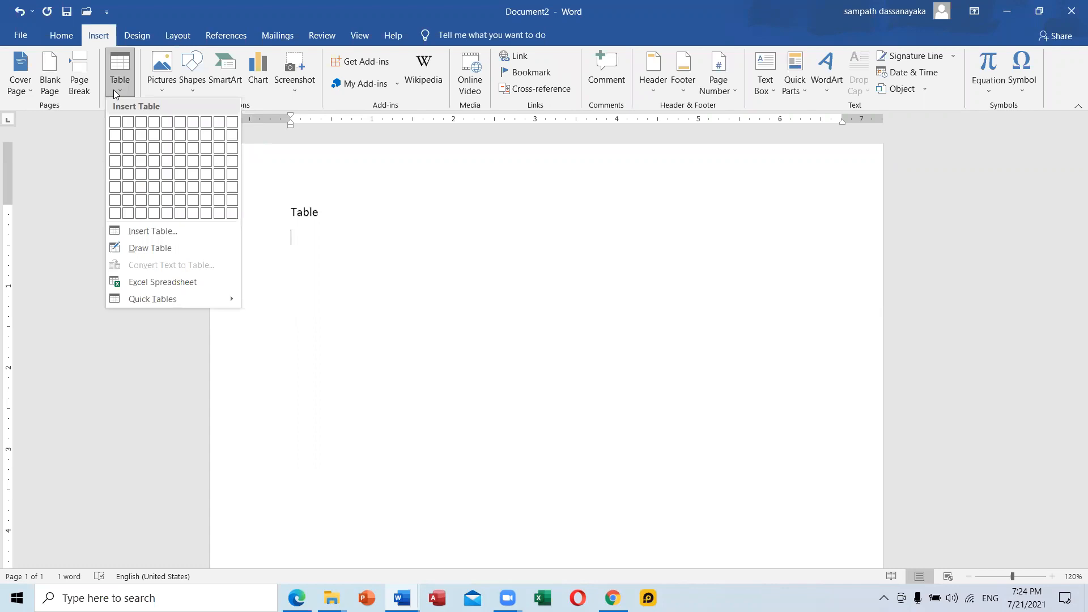
{"action": "left_click", "coordinate": [148, 233]}
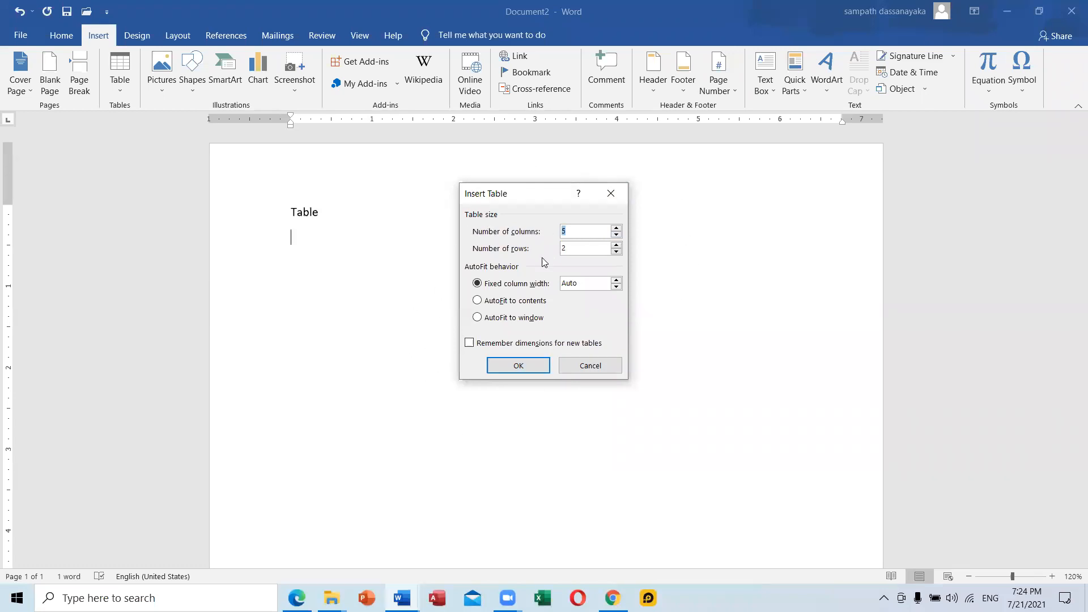
{"action": "left_click", "coordinate": [574, 229]}
{"action": "left_click", "coordinate": [528, 235]}
{"action": "type", "text": "8"}
{"action": "left_click", "coordinate": [617, 228]}
{"action": "left_click", "coordinate": [617, 228]}
{"action": "left_click", "coordinate": [592, 235]}
{"action": "left_click", "coordinate": [617, 234]}
{"action": "type", "text": "5"}
{"action": "left_click", "coordinate": [617, 228]}
{"action": "left_click", "coordinate": [576, 232]}
Step: Set the number of rows to 10 and create the nine-column table below the heading
{"action": "left_click", "coordinate": [617, 246]}
{"action": "left_click", "coordinate": [615, 244]}
{"action": "left_click", "coordinate": [617, 253]}
{"action": "type", "text": "9"}
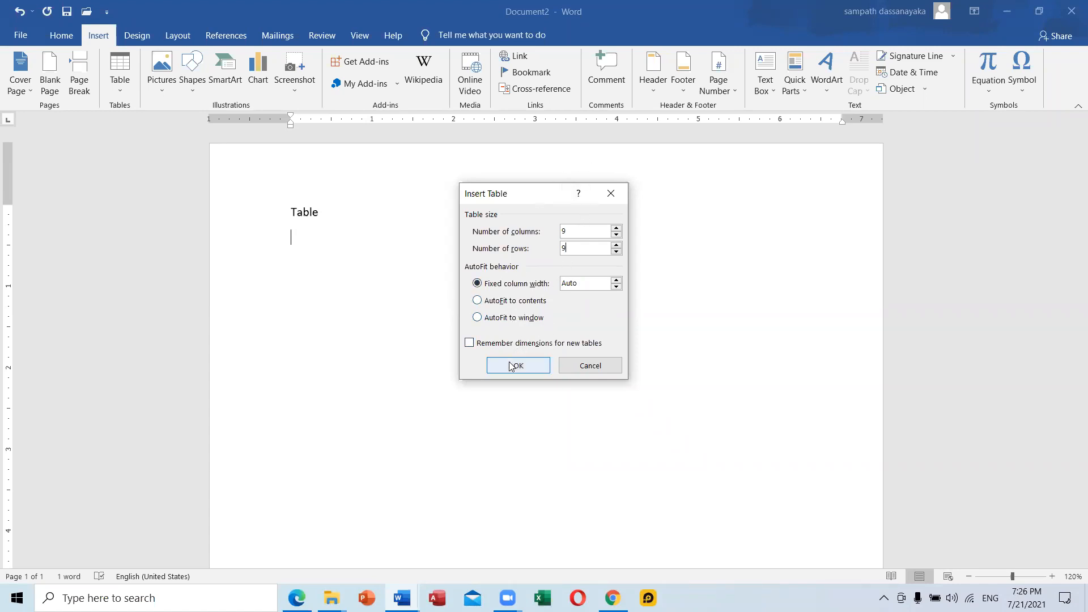
{"action": "double_click", "coordinate": [561, 249]}
{"action": "type", "text": "10"}
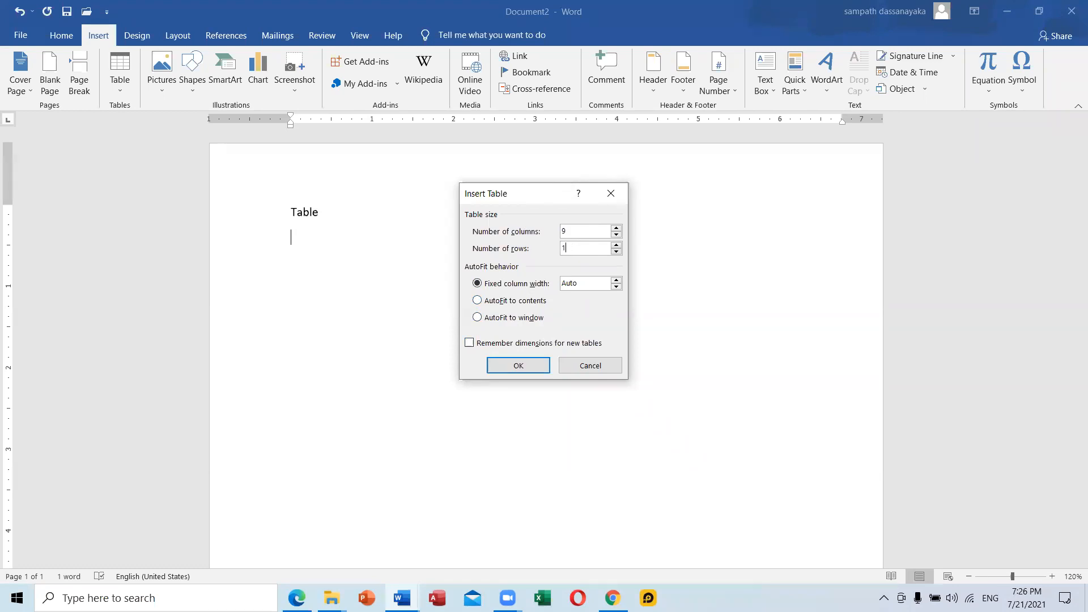
{"action": "left_click", "coordinate": [518, 370]}
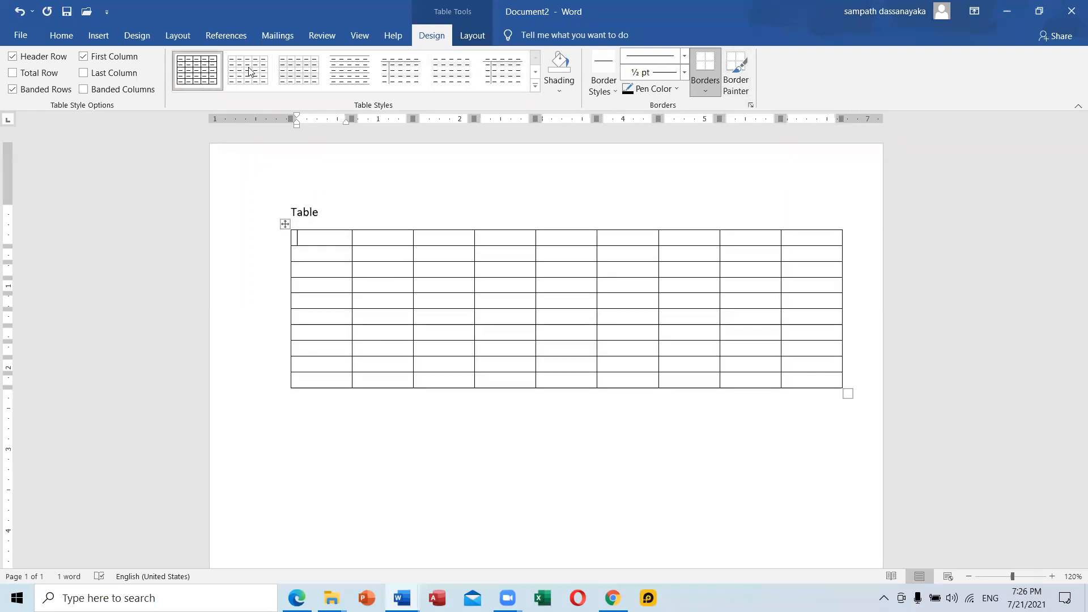
{"action": "left_click", "coordinate": [1039, 11]}
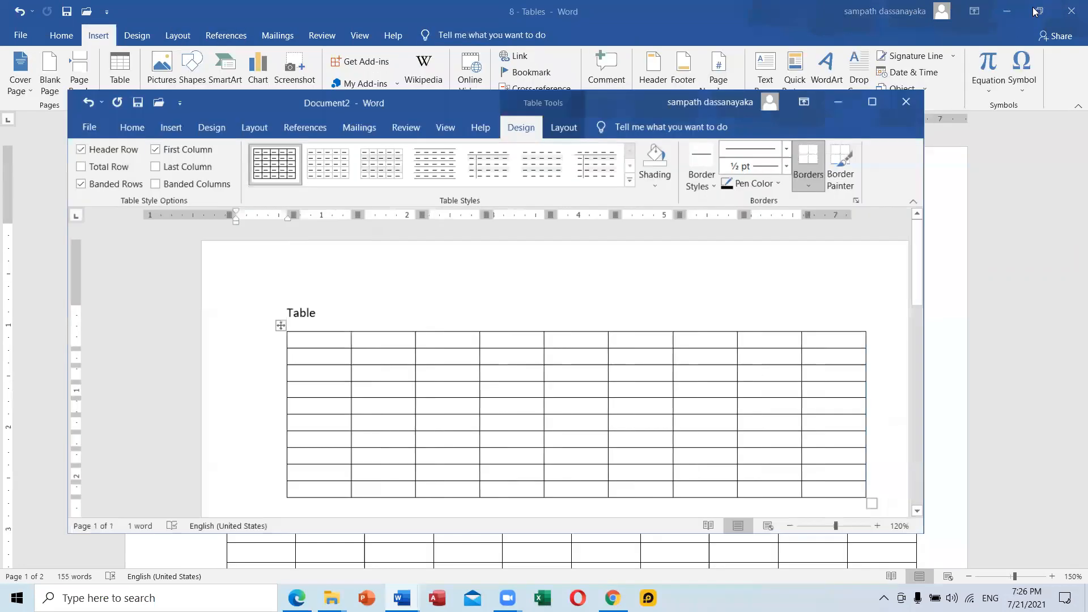
{"action": "left_click_drag", "start_coordinate": [575, 124], "coordinate": [619, 142]}
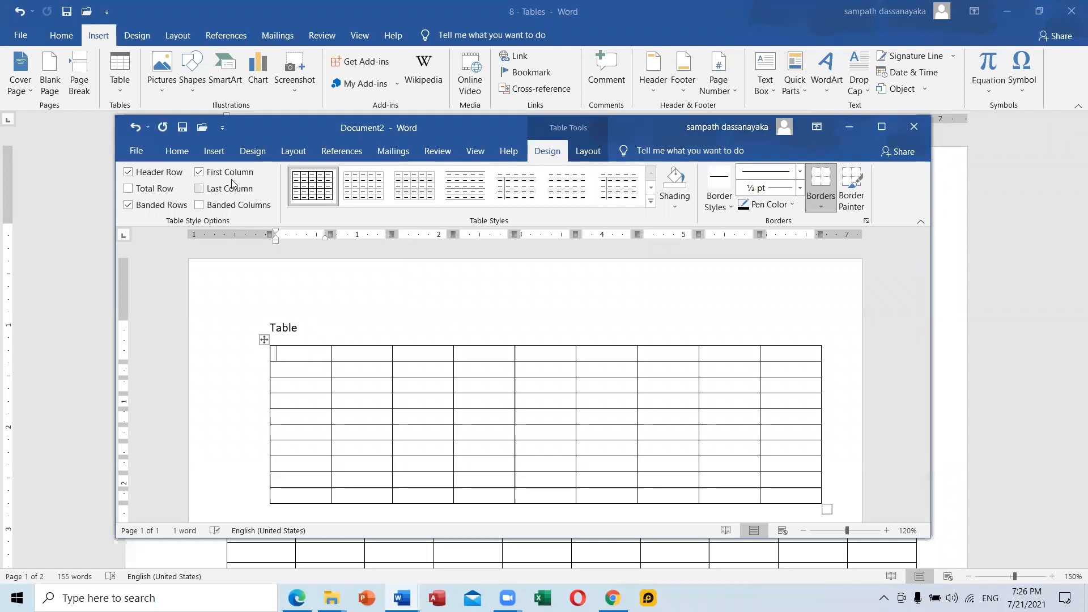
{"action": "left_click", "coordinate": [206, 175]}
{"action": "left_click", "coordinate": [205, 175]}
{"action": "left_click", "coordinate": [205, 175]}
{"action": "left_click", "coordinate": [205, 176]}
{"action": "left_click", "coordinate": [882, 127]}
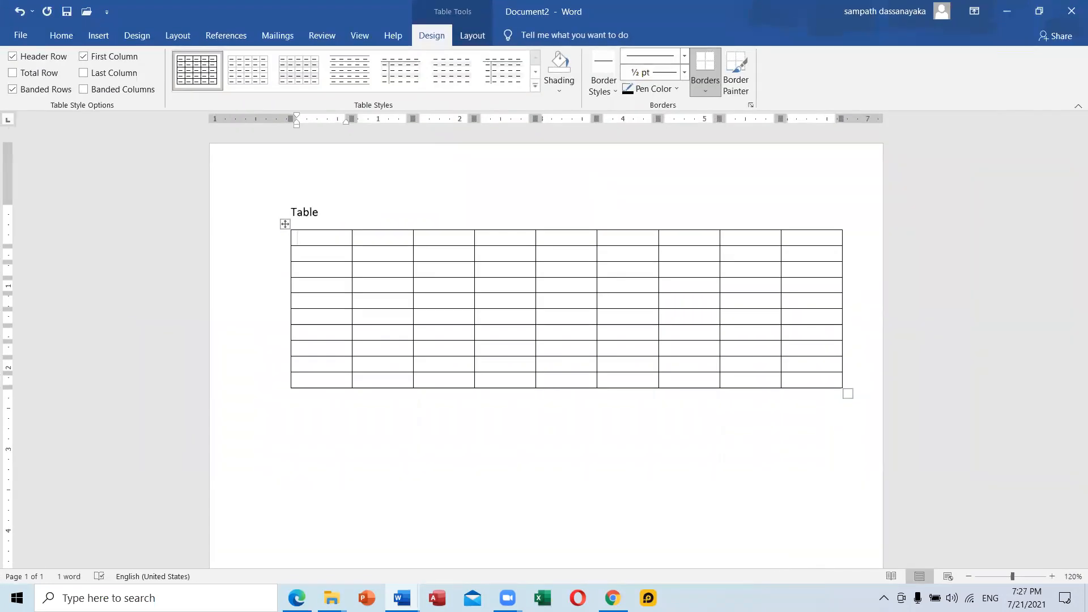
Step: Undo the insertion of the nine-column table below the heading
{"action": "key", "text": "ctrl+z"}
{"action": "key", "text": "ctrl+y"}
{"action": "left_click", "coordinate": [486, 477]}
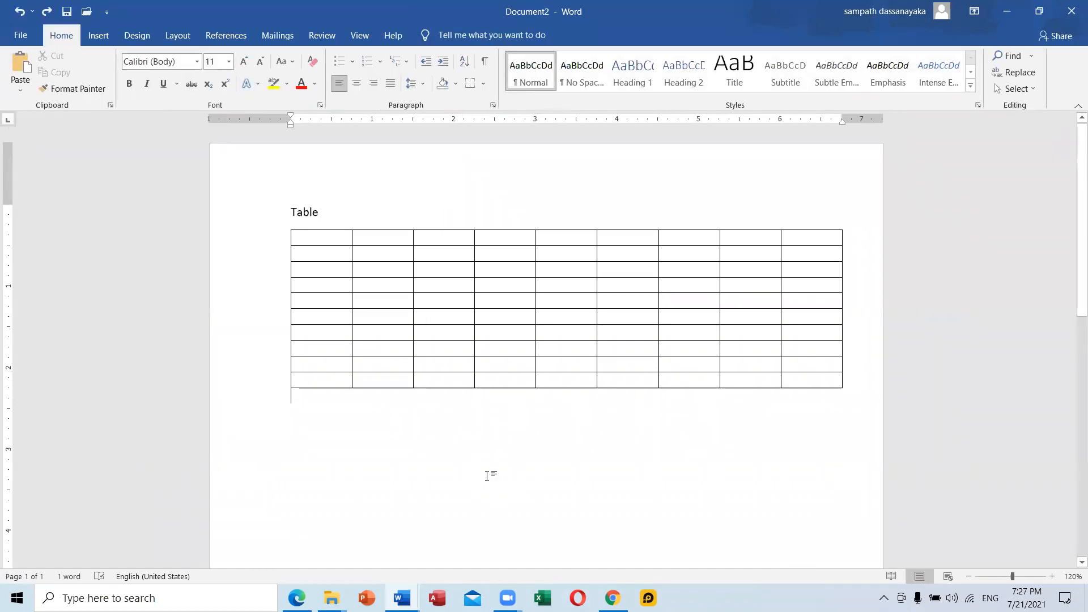
{"action": "key", "text": "ctrl+z"}
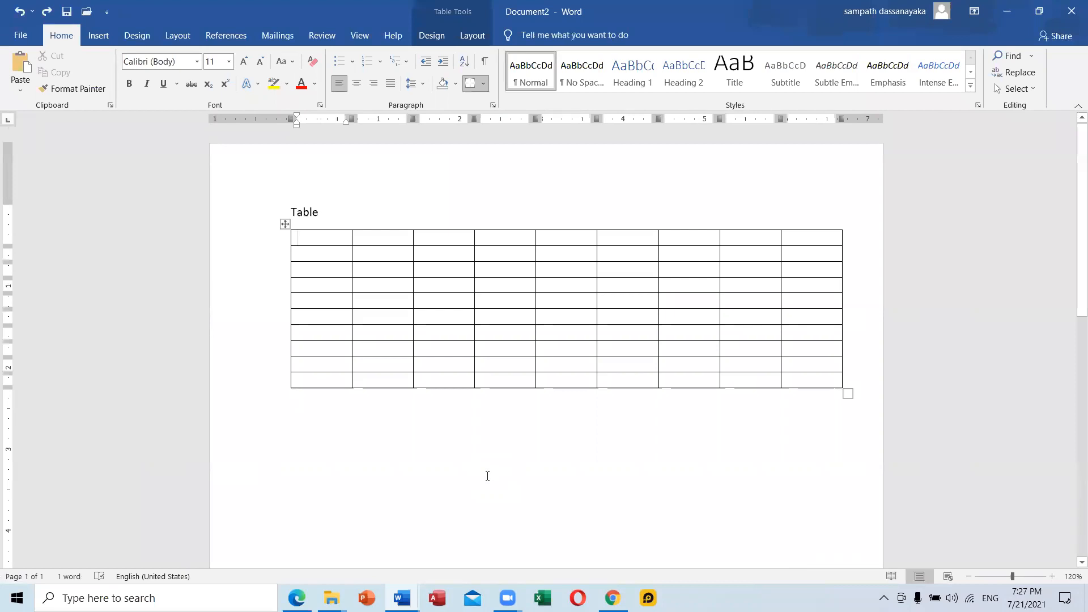
{"action": "key", "text": "ctrl+z"}
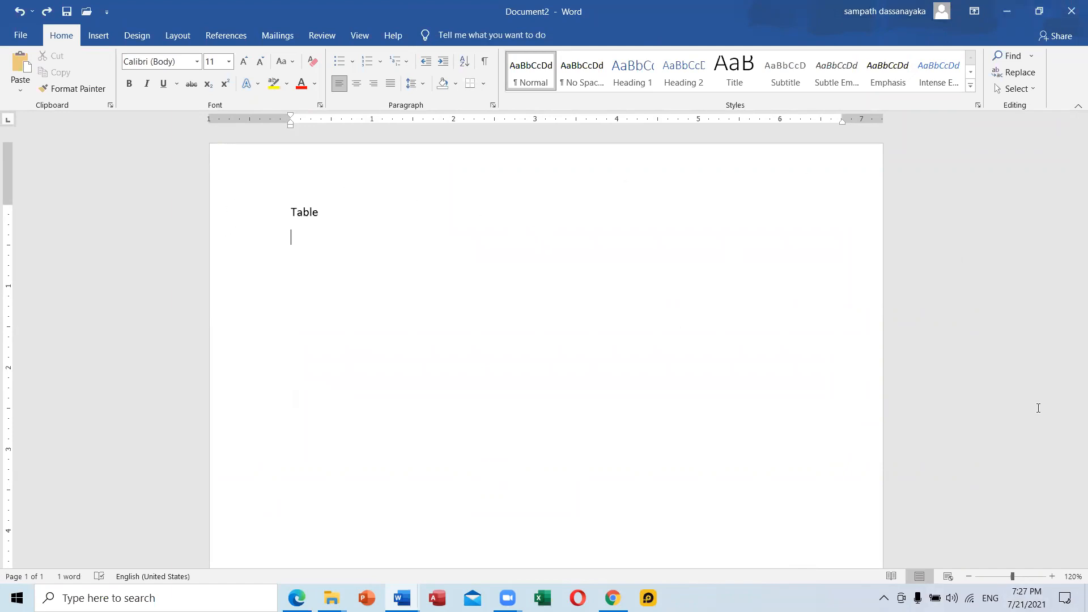
Step: Insert a table with 10 columns and 12 rows below the "Table" heading
{"action": "left_click", "coordinate": [97, 37]}
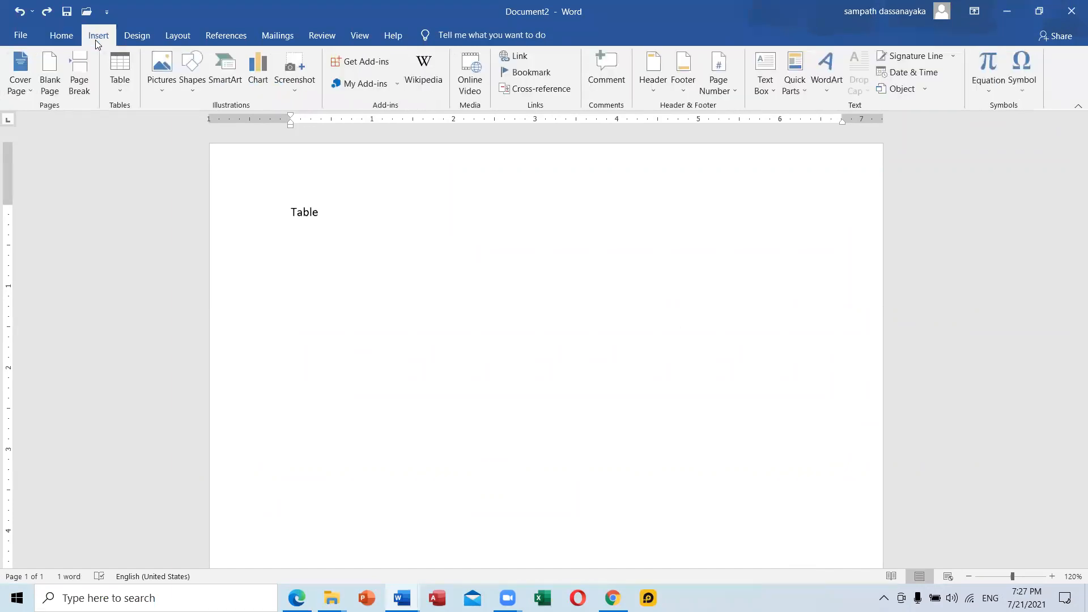
{"action": "left_click", "coordinate": [121, 91]}
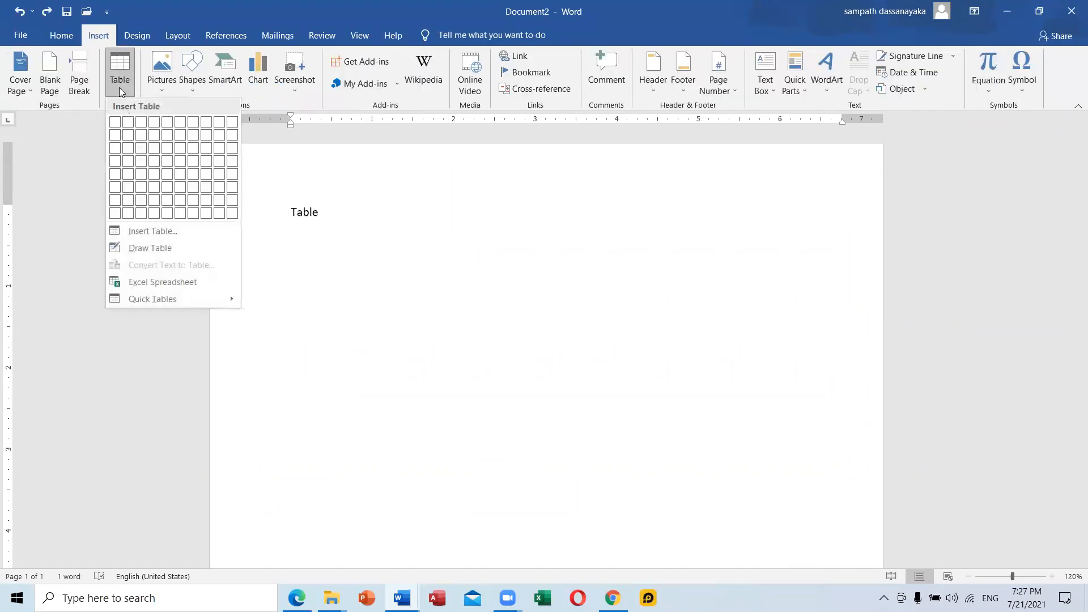
{"action": "left_click", "coordinate": [165, 233]}
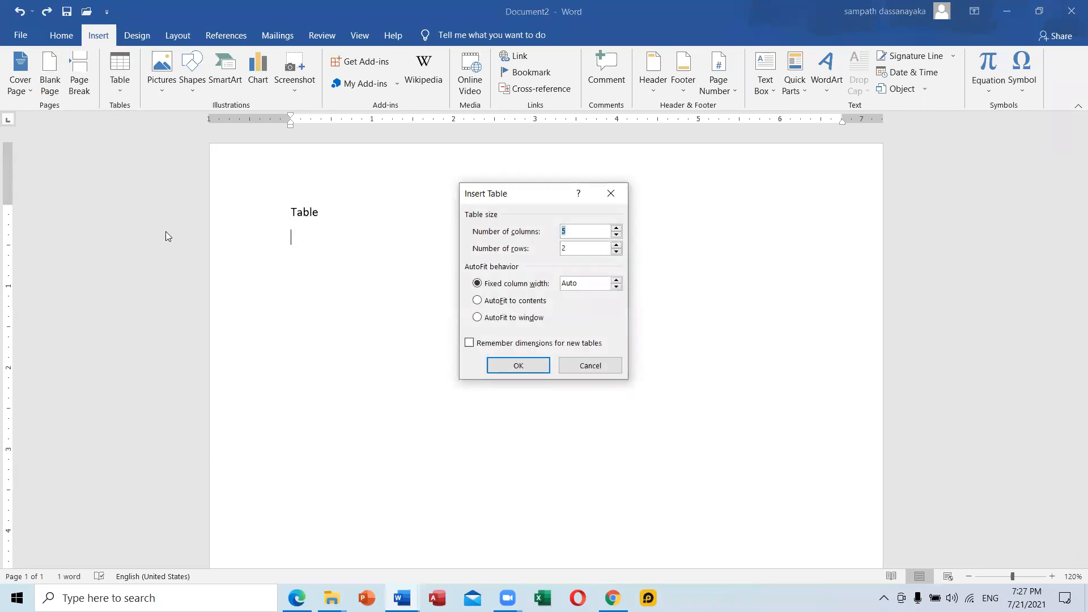
{"action": "left_click", "coordinate": [570, 235]}
{"action": "left_click_drag", "start_coordinate": [580, 231], "coordinate": [559, 236]}
{"action": "type", "text": "10"}
{"action": "left_click_drag", "start_coordinate": [578, 250], "coordinate": [537, 250]}
{"action": "type", "text": "12"}
{"action": "left_click", "coordinate": [502, 364]}
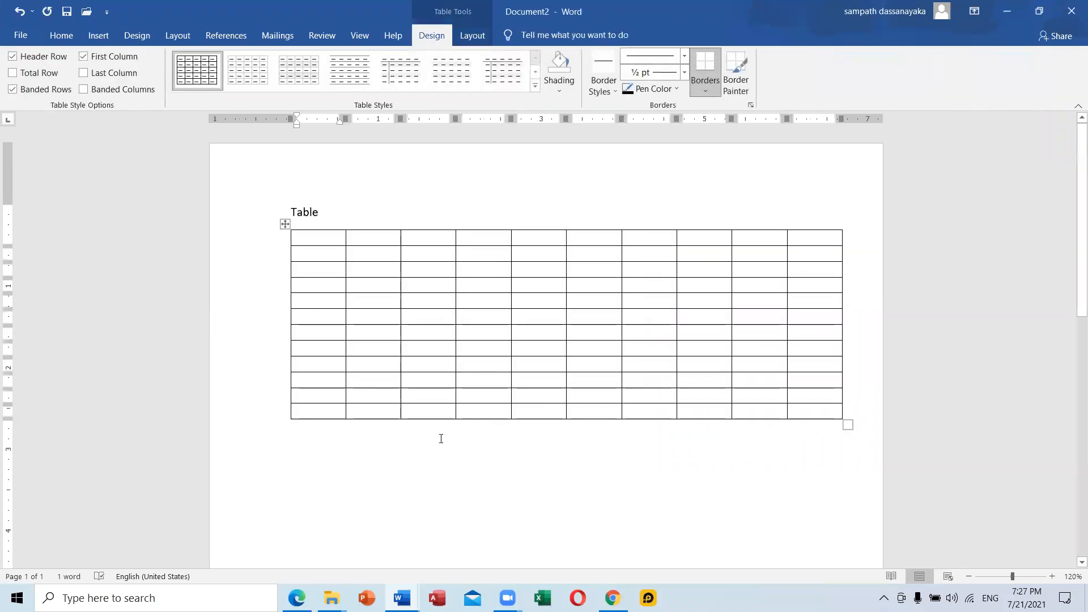
{"action": "left_click", "coordinate": [292, 453]}
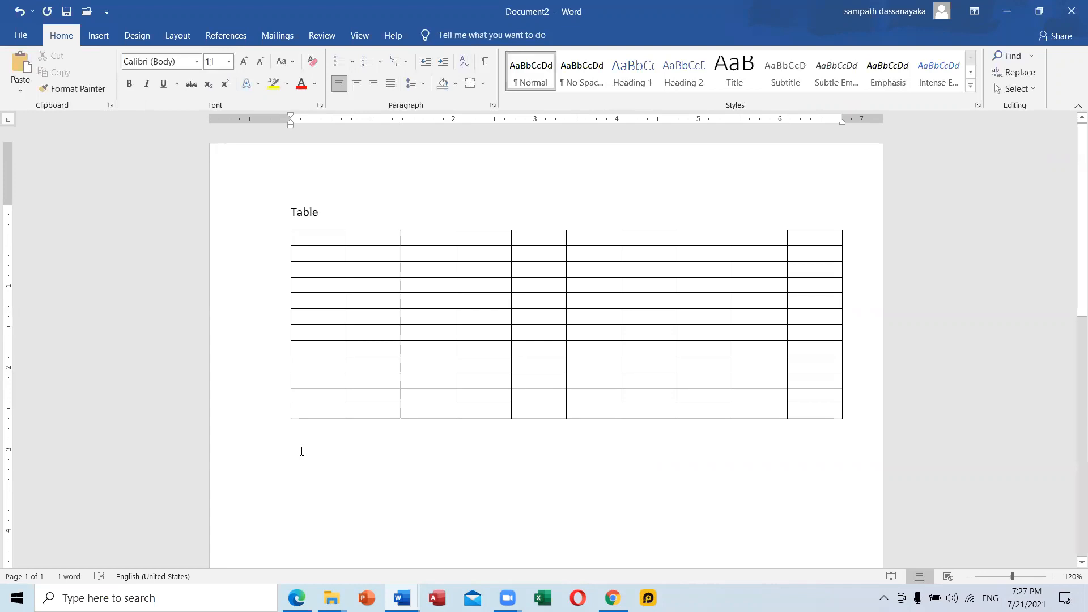
{"action": "key", "text": "ctrl+z"}
{"action": "double_click", "coordinate": [293, 455]}
Step: Switch to the "8 - Tables" document and read through the Method – 1 and Method – 2 instructions for inserting tables
{"action": "left_click", "coordinate": [402, 598]}
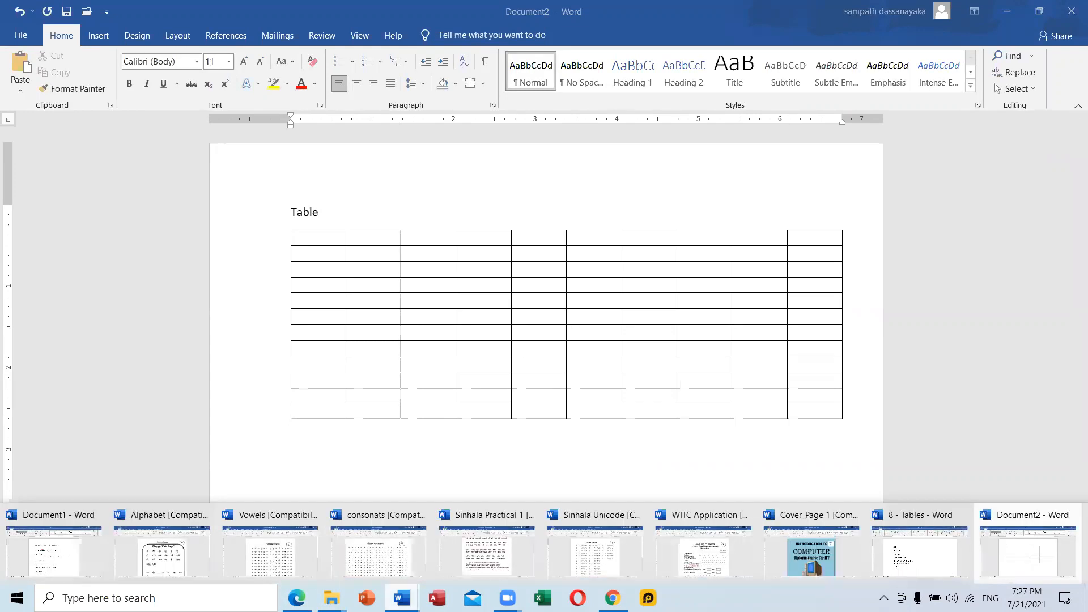
{"action": "left_click", "coordinate": [908, 538]}
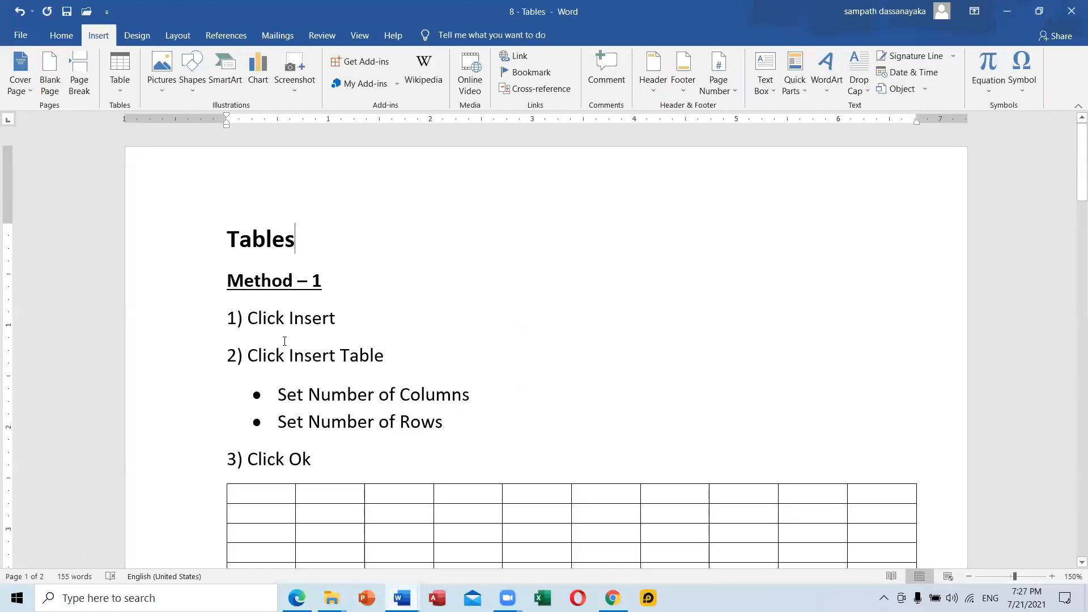
{"action": "double_click", "coordinate": [291, 318]}
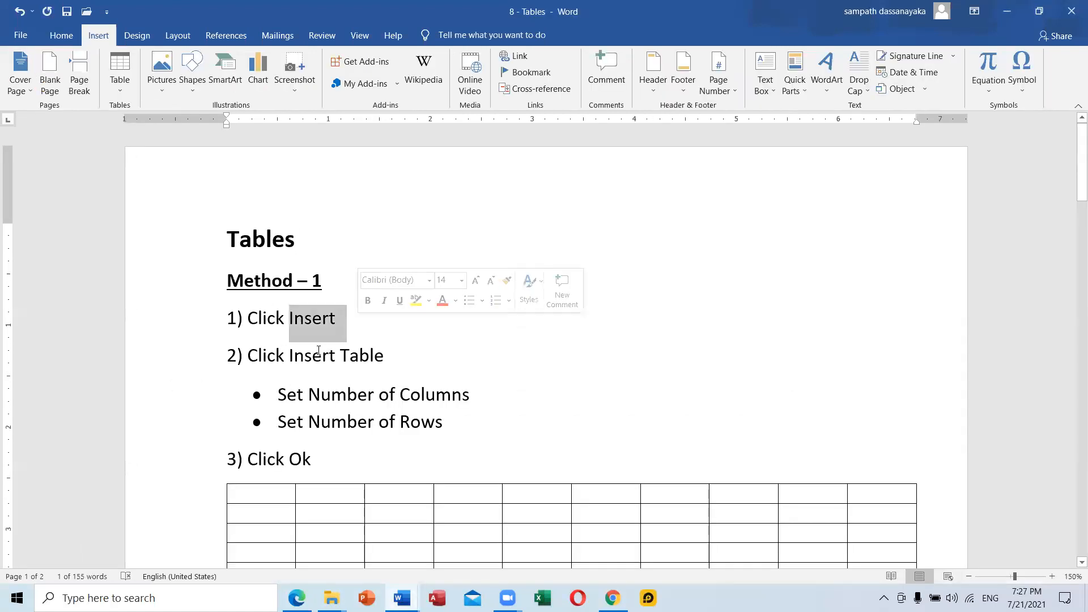
{"action": "left_click_drag", "start_coordinate": [292, 355], "coordinate": [385, 355]}
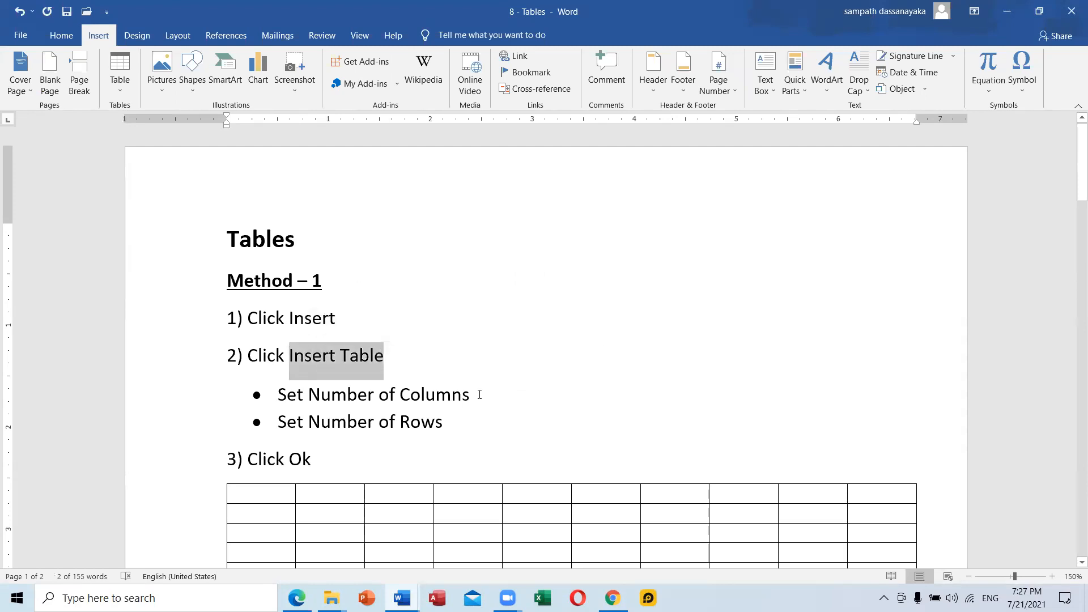
{"action": "left_click_drag", "start_coordinate": [475, 395], "coordinate": [424, 394]}
{"action": "left_click_drag", "start_coordinate": [353, 389], "coordinate": [277, 395]}
{"action": "left_click_drag", "start_coordinate": [461, 432], "coordinate": [308, 424]}
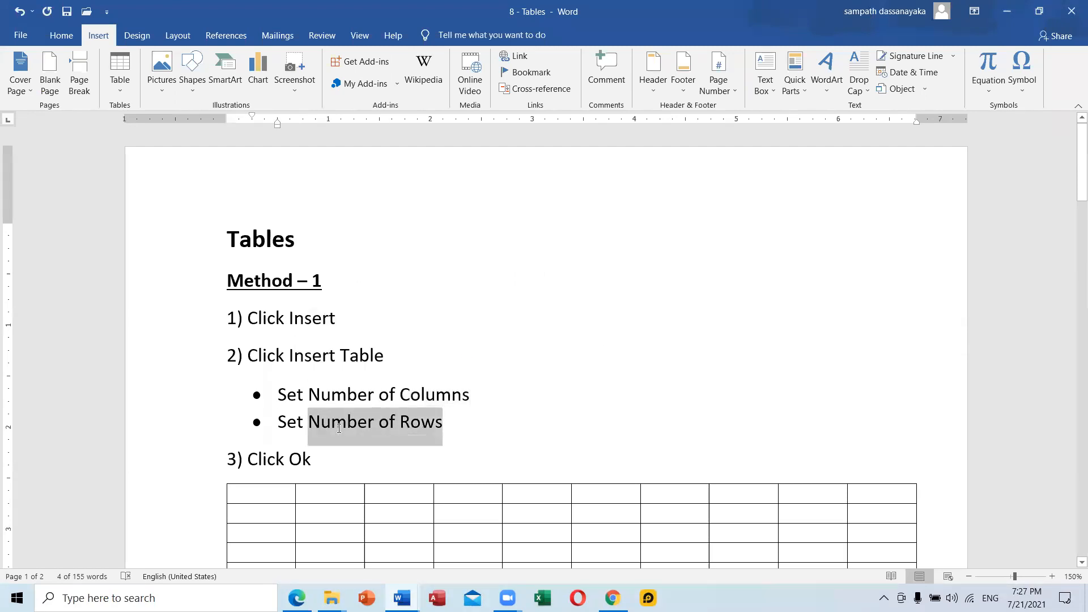
{"action": "scroll", "coordinate": [341, 442], "scroll_direction": "down", "scroll_amount": 6}
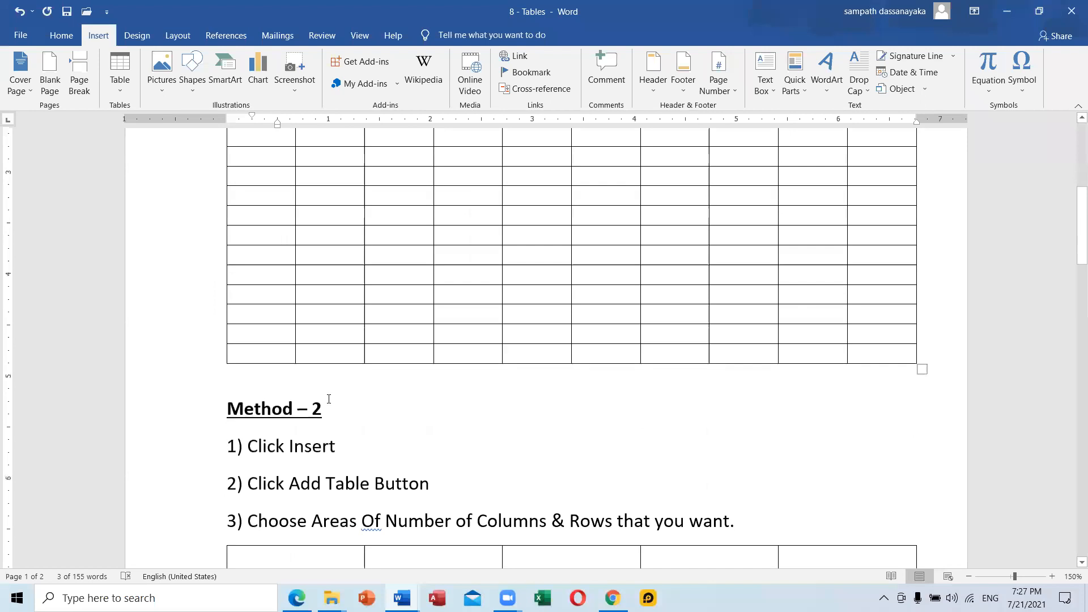
{"action": "scroll", "coordinate": [391, 396], "scroll_direction": "down", "scroll_amount": 3}
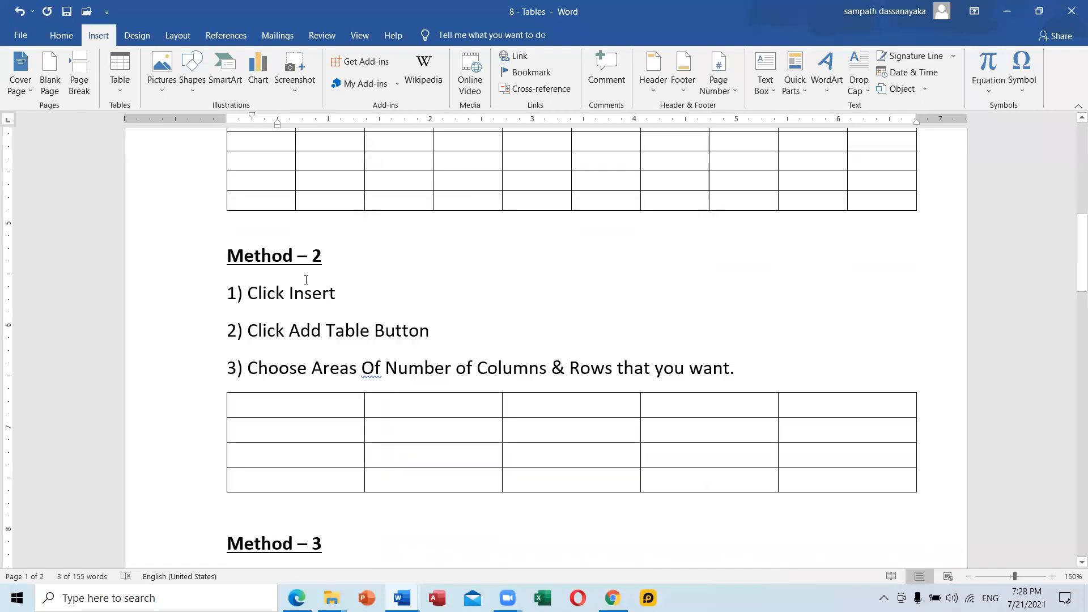
{"action": "left_click_drag", "start_coordinate": [291, 293], "coordinate": [346, 294]}
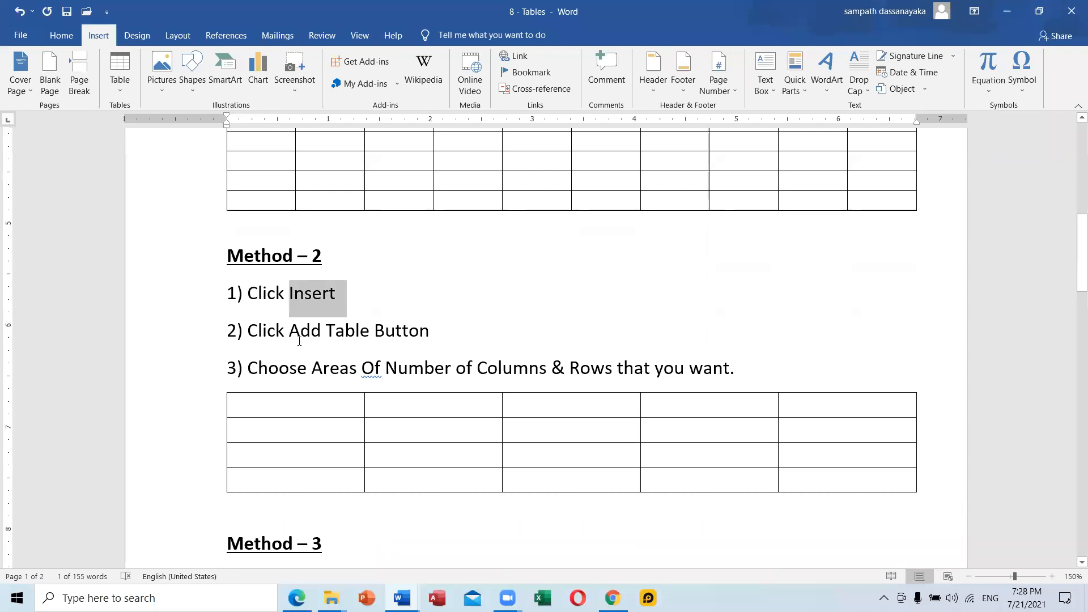
{"action": "left_click_drag", "start_coordinate": [290, 331], "coordinate": [434, 329]}
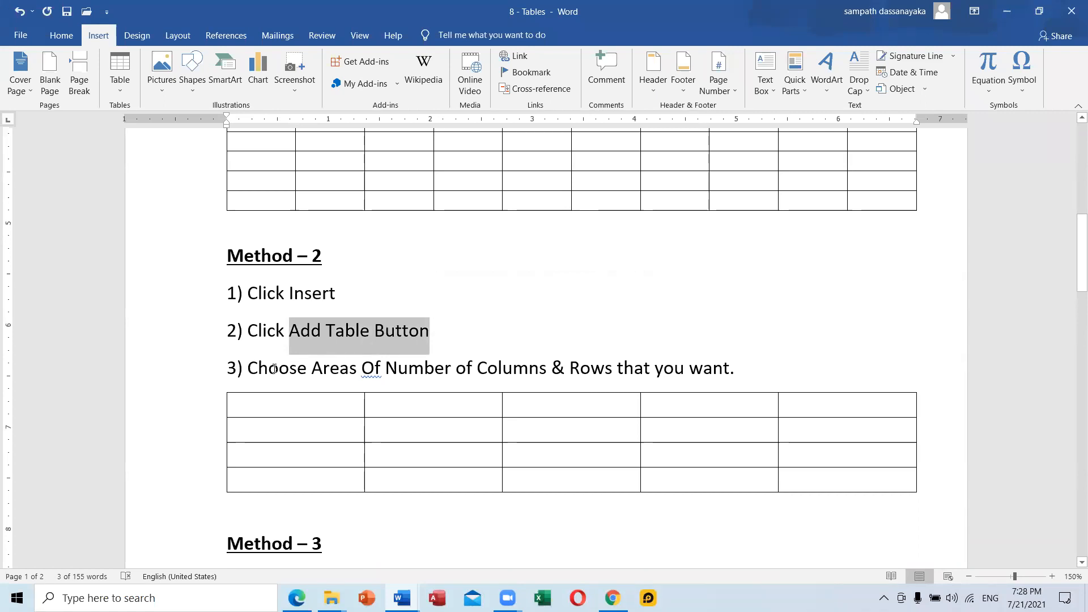
Step: Correct "Of" to "of" in the third instruction of Method – 2 using the grammar suggestion
{"action": "left_click", "coordinate": [362, 370]}
{"action": "right_click", "coordinate": [362, 370]}
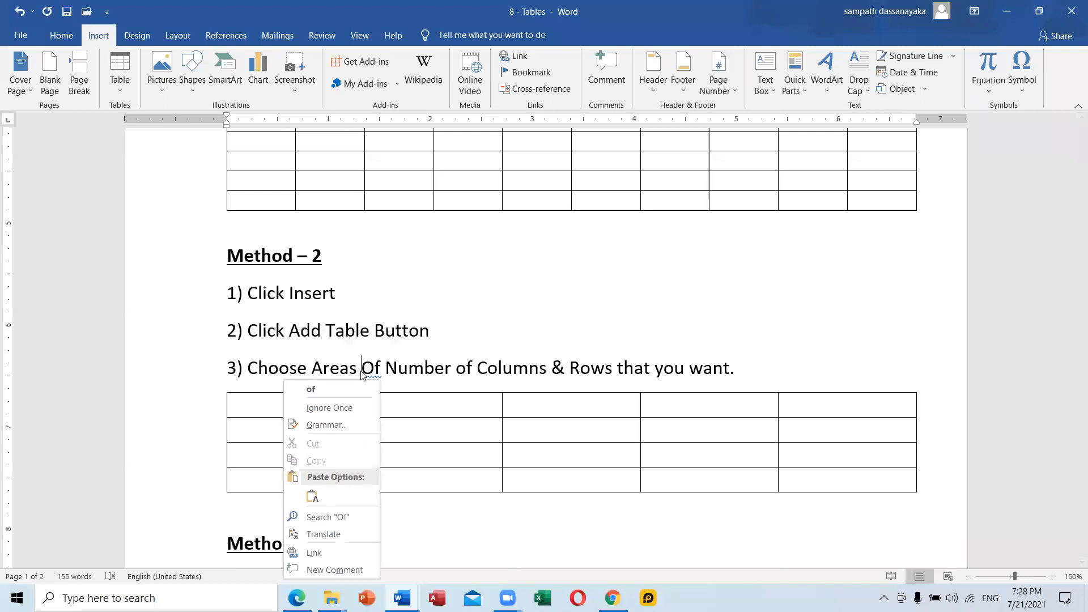
{"action": "left_click", "coordinate": [338, 391]}
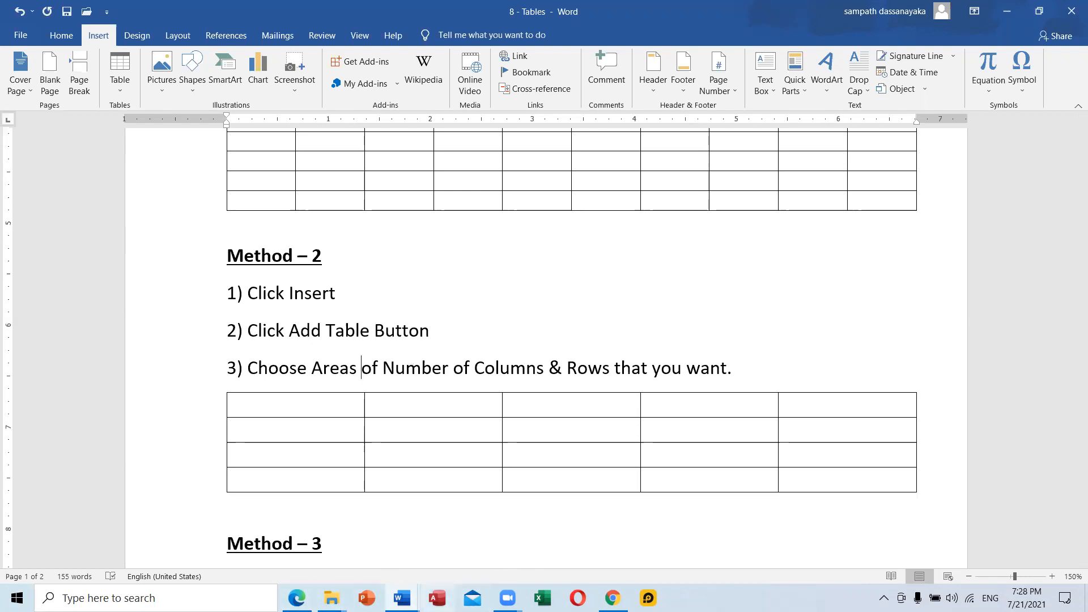
Step: Switch back to Document2 and insert a table of 7 columns and 6 rows from the size grid, two lines below the first table
{"action": "left_click", "coordinate": [402, 598]}
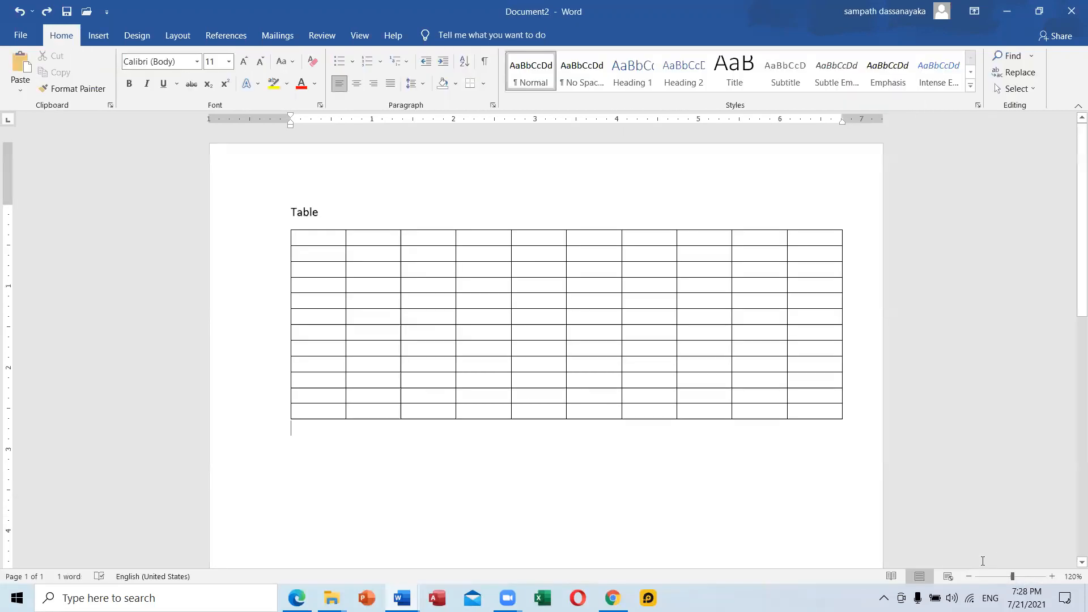
{"action": "left_click", "coordinate": [993, 564]}
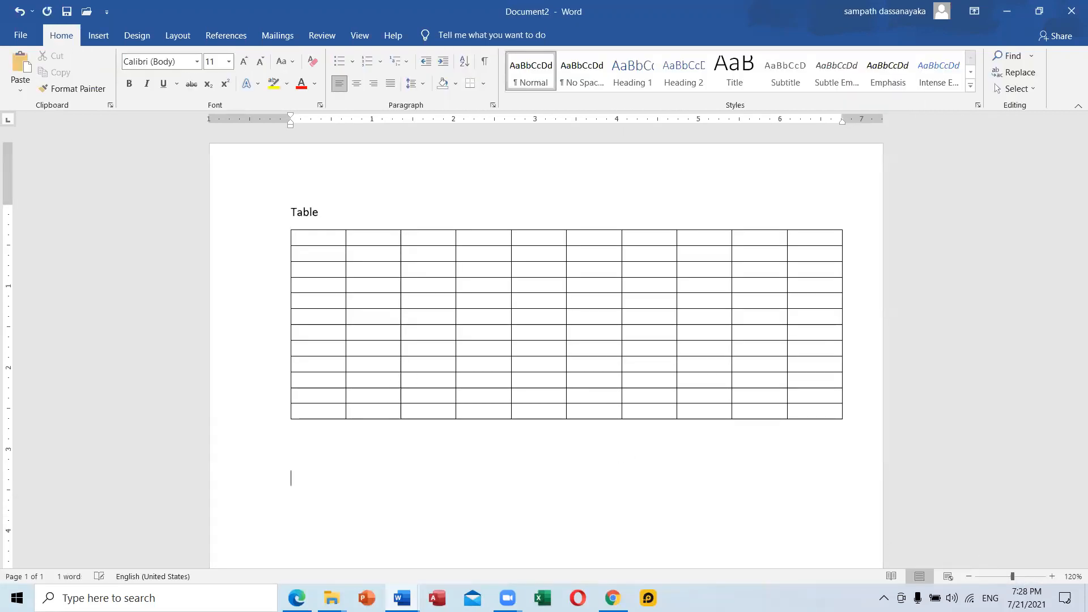
{"action": "left_click", "coordinate": [98, 36]}
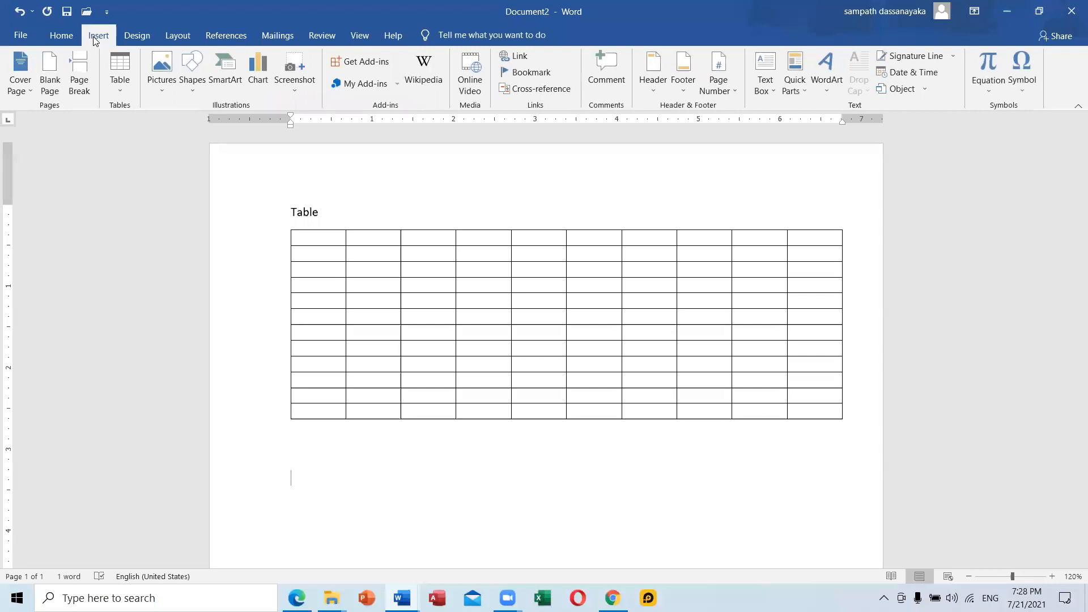
{"action": "left_click", "coordinate": [114, 89]}
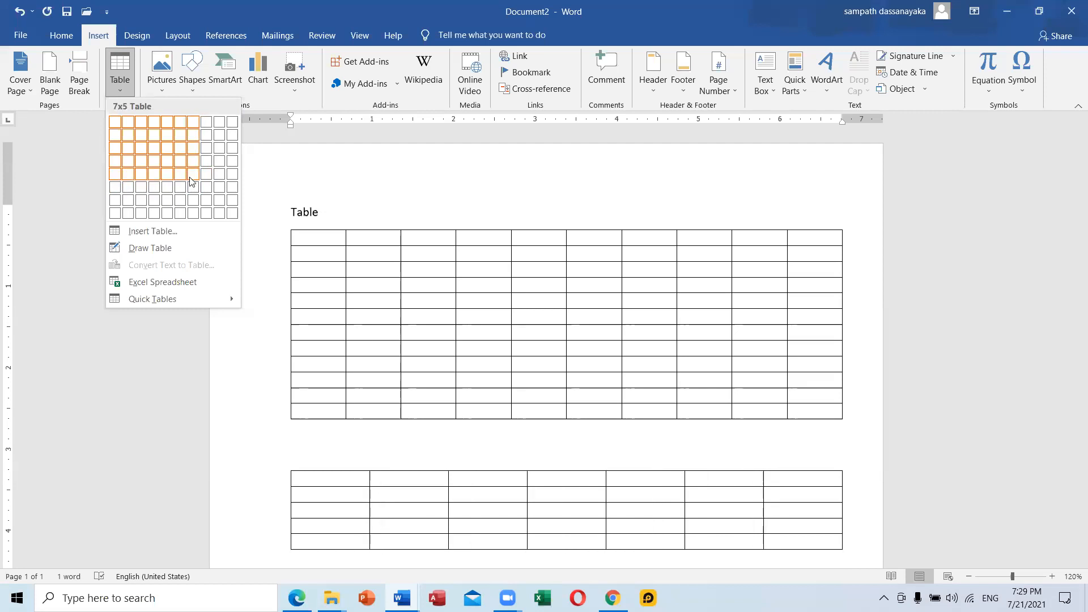
{"action": "left_click", "coordinate": [190, 186]}
{"action": "scroll", "coordinate": [464, 479], "scroll_direction": "down", "scroll_amount": 4}
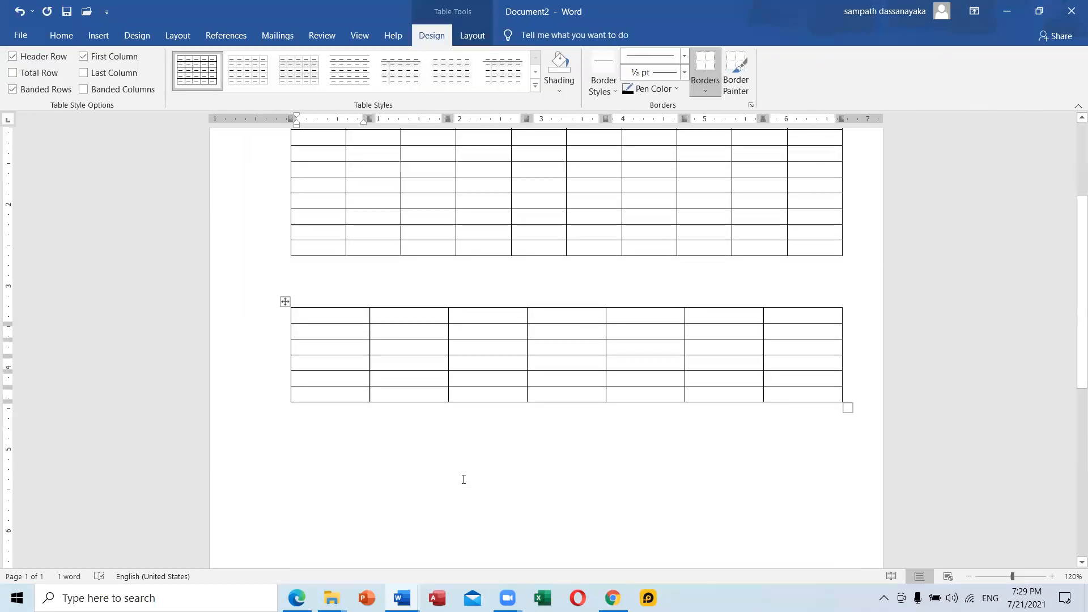
Step: Undo the 7-column table, insert a table of 8 columns and 6 rows from the size grid instead, and place the cursor below it
{"action": "key", "text": "ctrl+z"}
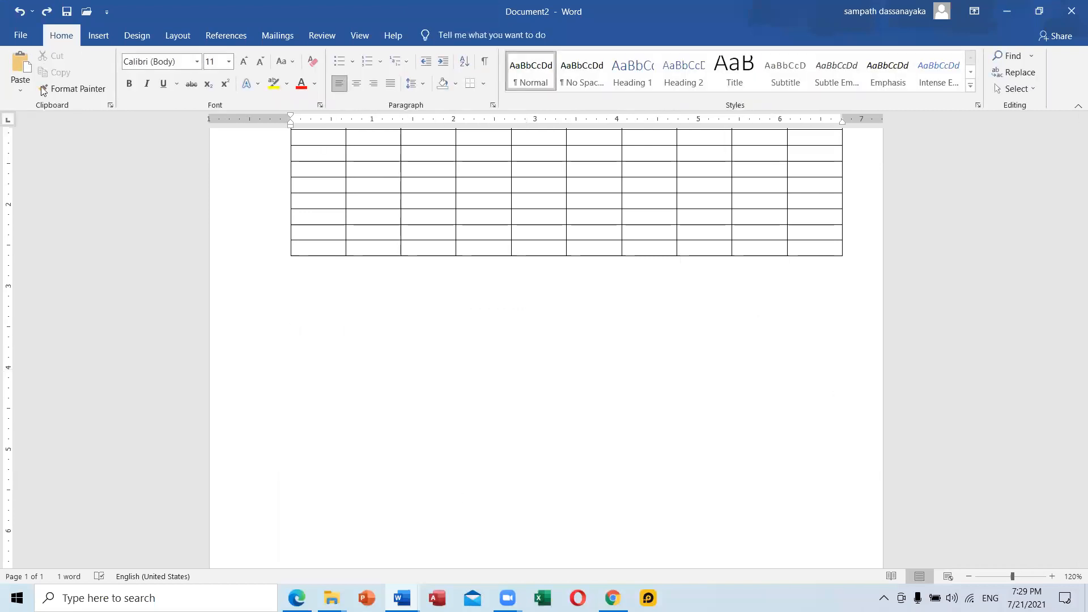
{"action": "left_click", "coordinate": [99, 36]}
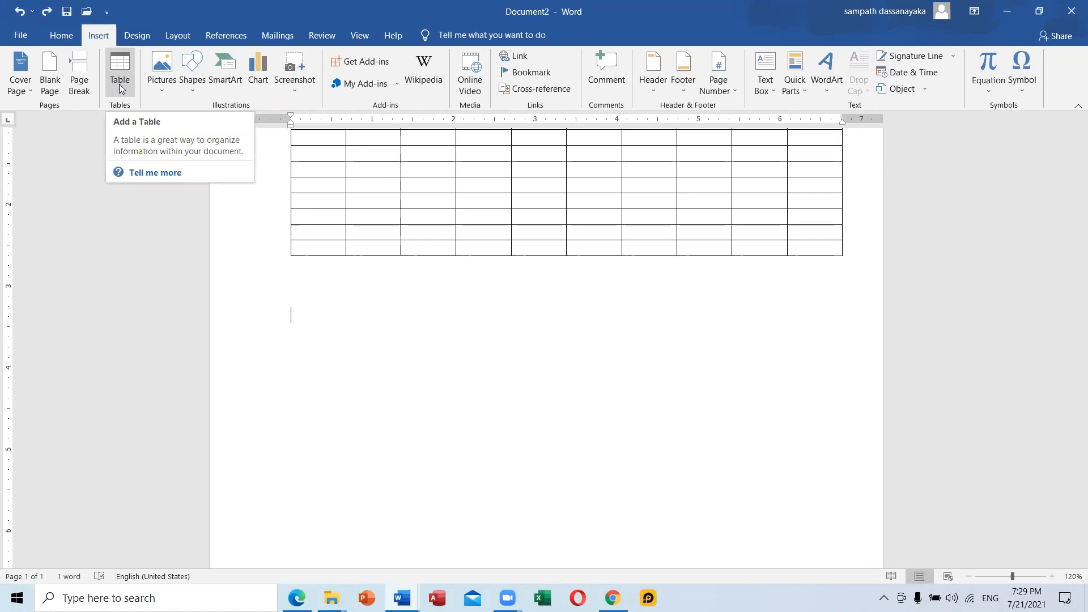
{"action": "left_click", "coordinate": [120, 87]}
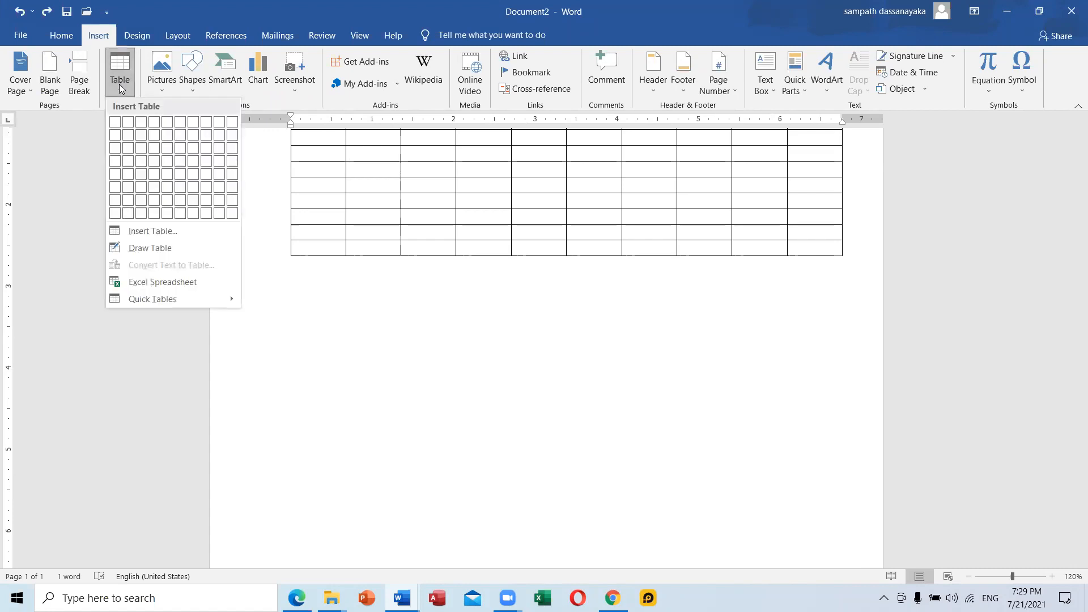
{"action": "left_click", "coordinate": [202, 189]}
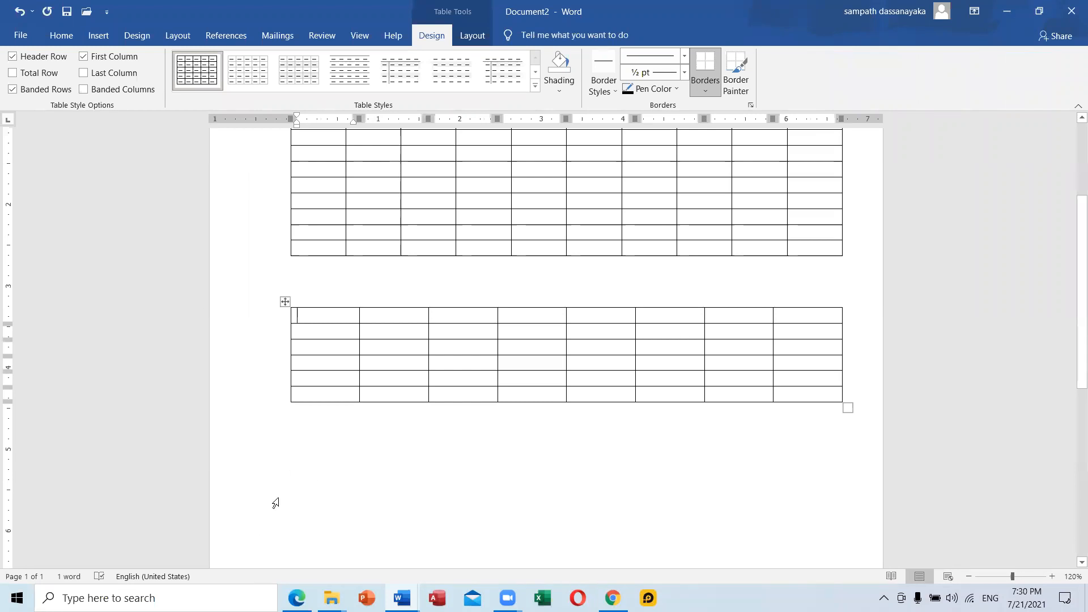
{"action": "left_click", "coordinate": [326, 435]}
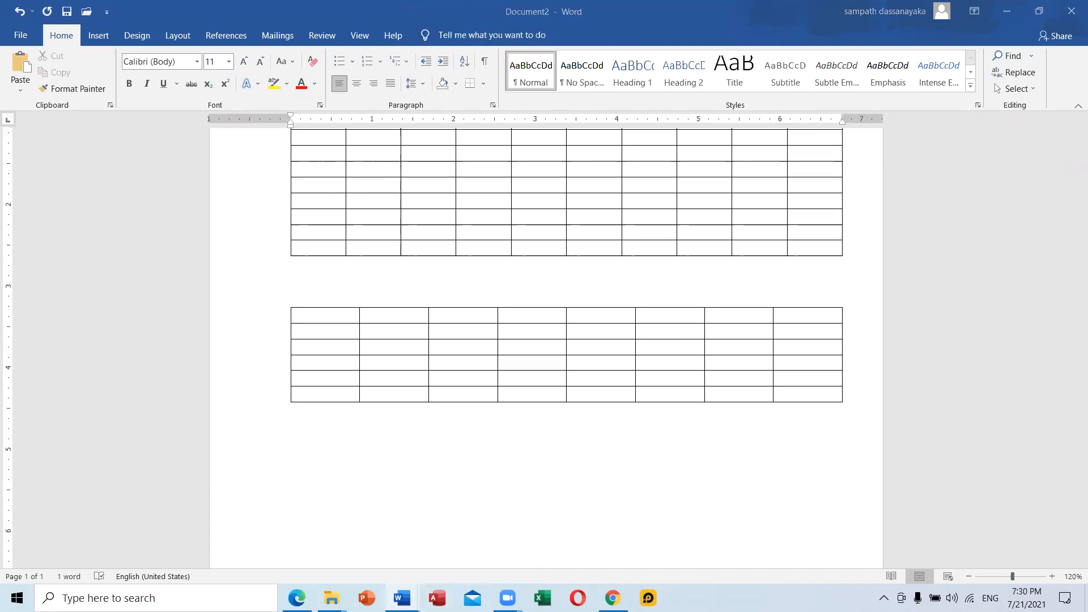
Step: Switch to the "8 - Tables" document and read through the Method – 3 instructions for drawing a table
{"action": "mouse_move", "coordinate": [402, 598]}
{"action": "left_click", "coordinate": [907, 548]}
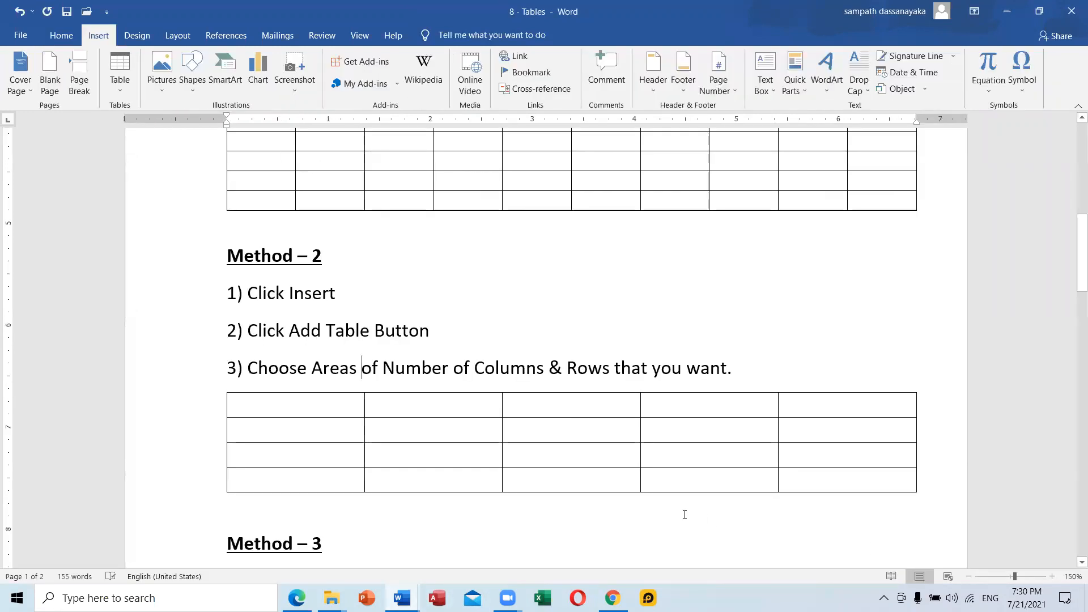
{"action": "scroll", "coordinate": [580, 467], "scroll_direction": "down", "scroll_amount": 5}
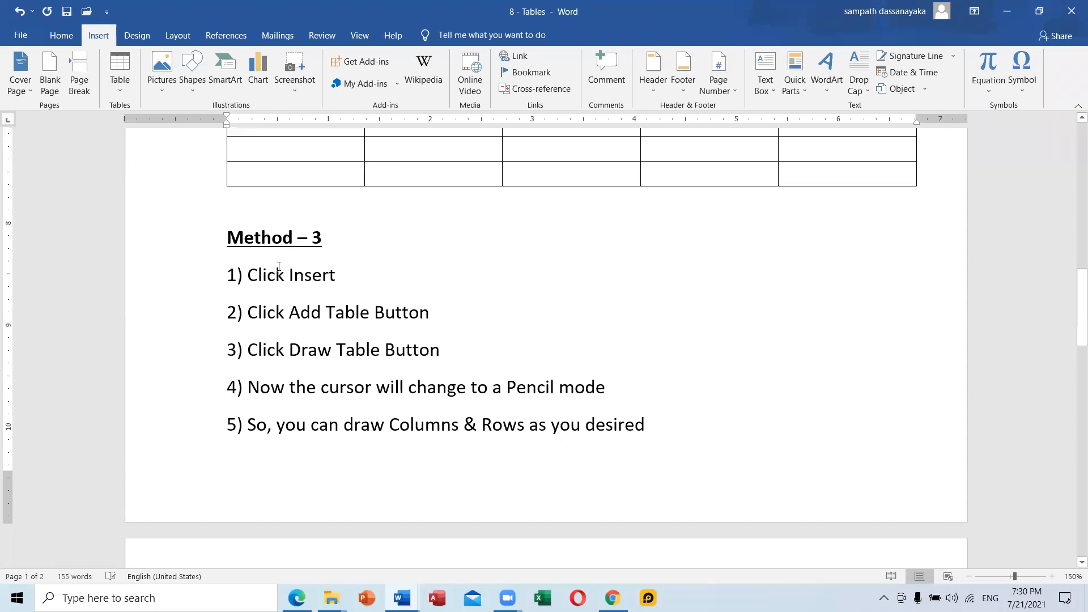
{"action": "left_click_drag", "start_coordinate": [332, 274], "coordinate": [336, 275]}
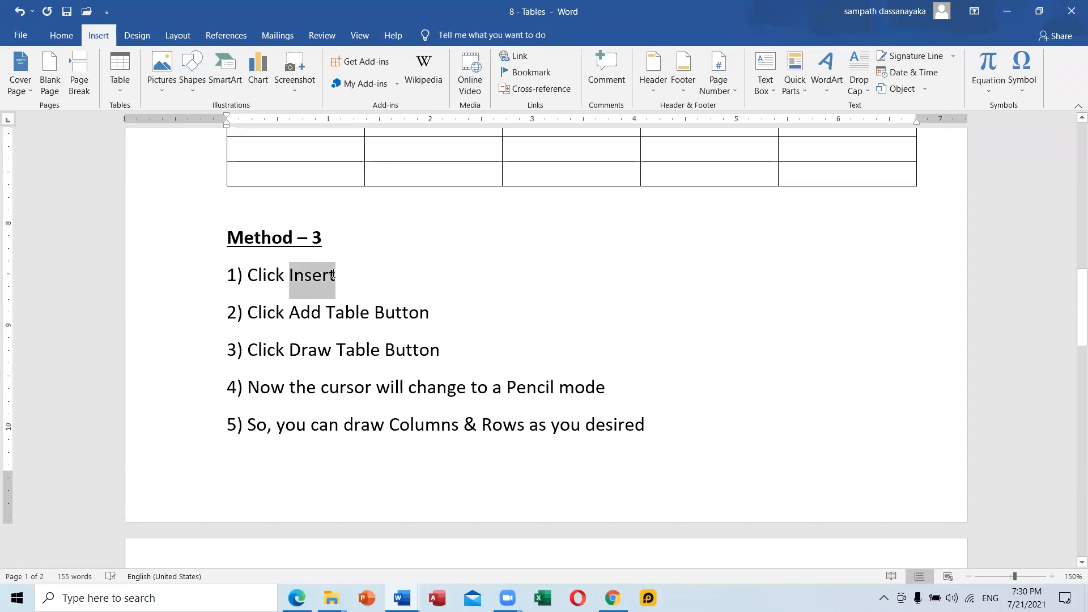
{"action": "left_click_drag", "start_coordinate": [289, 312], "coordinate": [409, 312]}
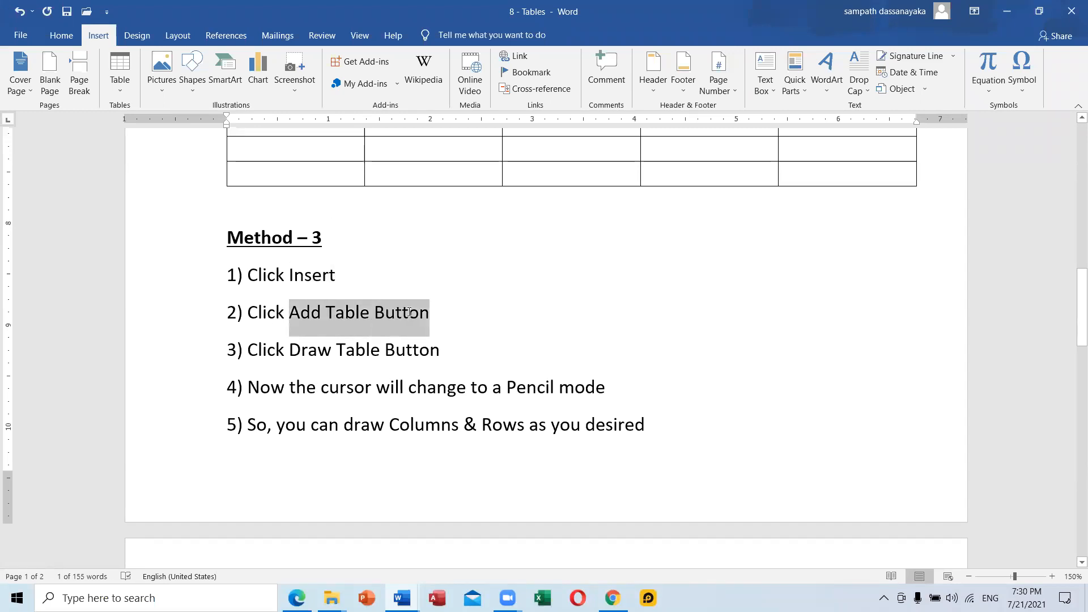
{"action": "mouse_move", "coordinate": [290, 350]}
{"action": "left_mouse_down"}
{"action": "mouse_move", "coordinate": [434, 350]}
{"action": "mouse_move", "coordinate": [413, 351]}
{"action": "left_mouse_up"}
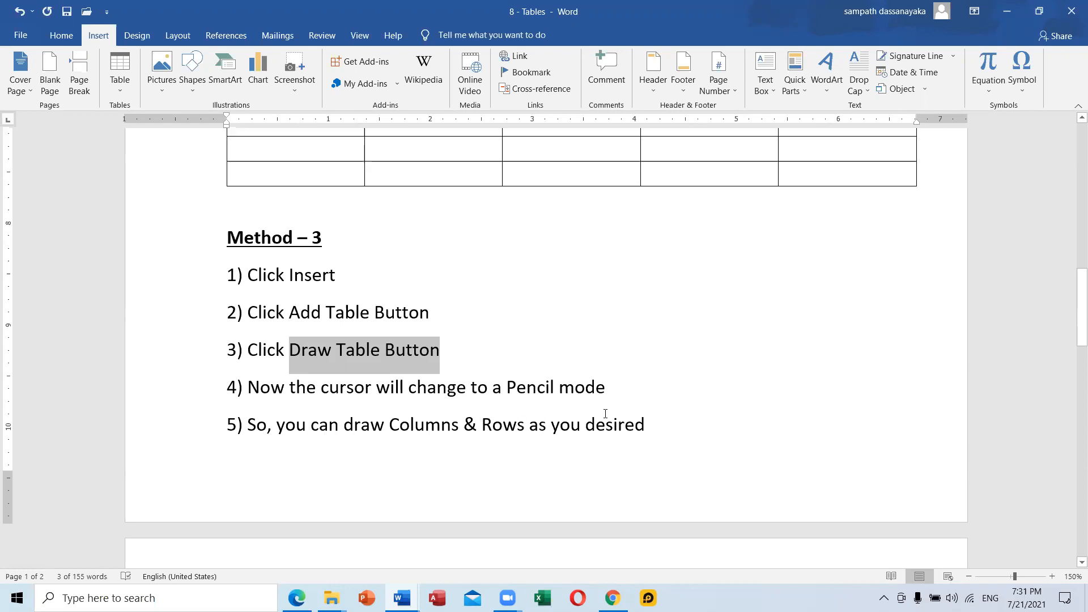
{"action": "left_click", "coordinate": [521, 357]}
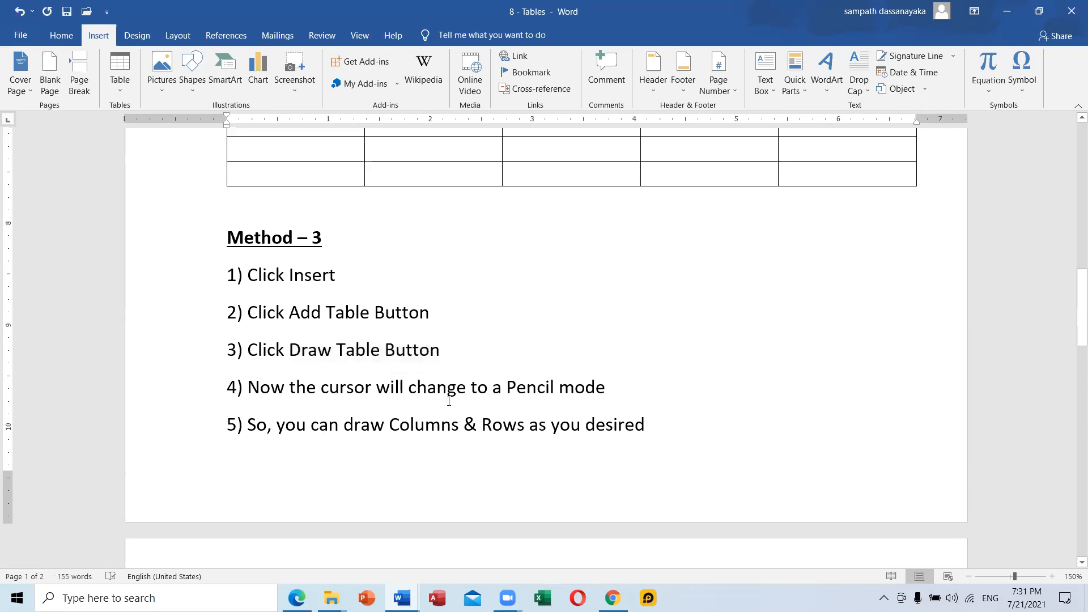
Step: Switch back to Document2 and use Draw Table to draw a table outline about 6.67" wide and 1.71" high below the second table
{"action": "mouse_move", "coordinate": [407, 596]}
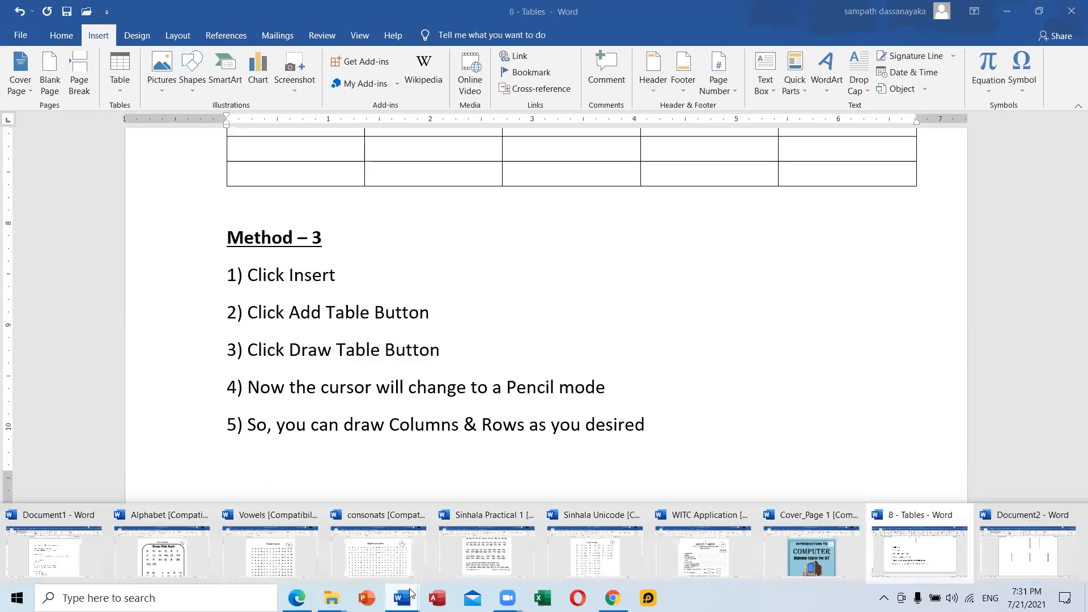
{"action": "left_click", "coordinate": [1019, 560]}
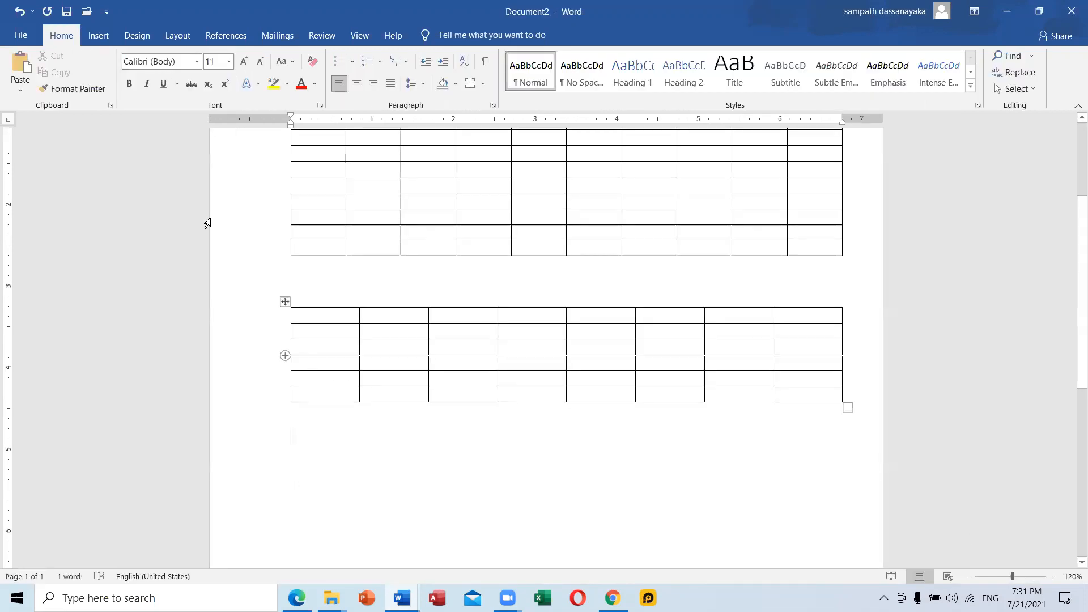
{"action": "left_click", "coordinate": [97, 36]}
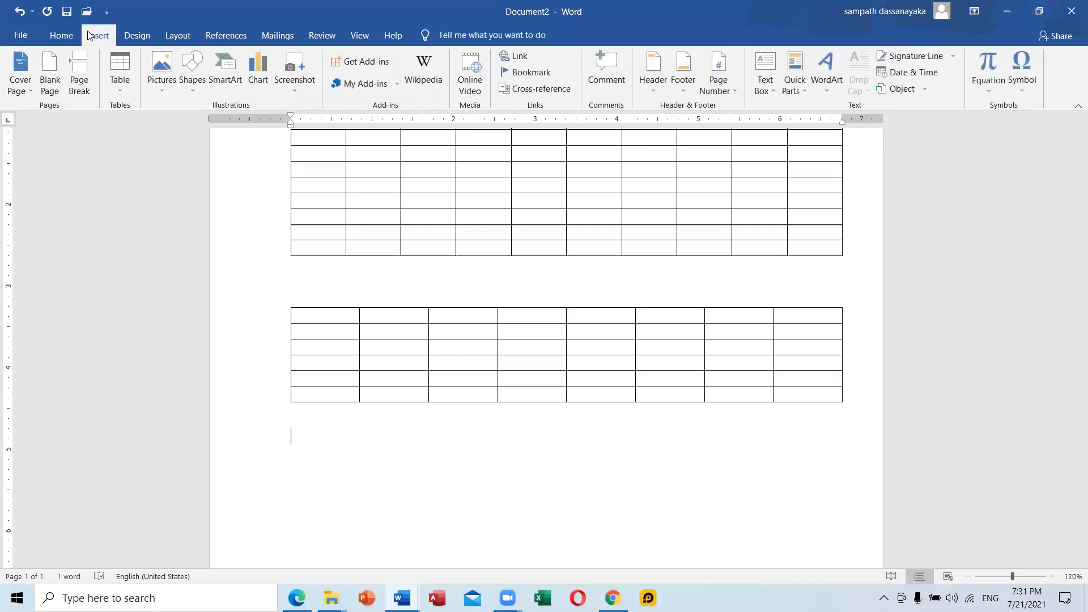
{"action": "left_click", "coordinate": [127, 90]}
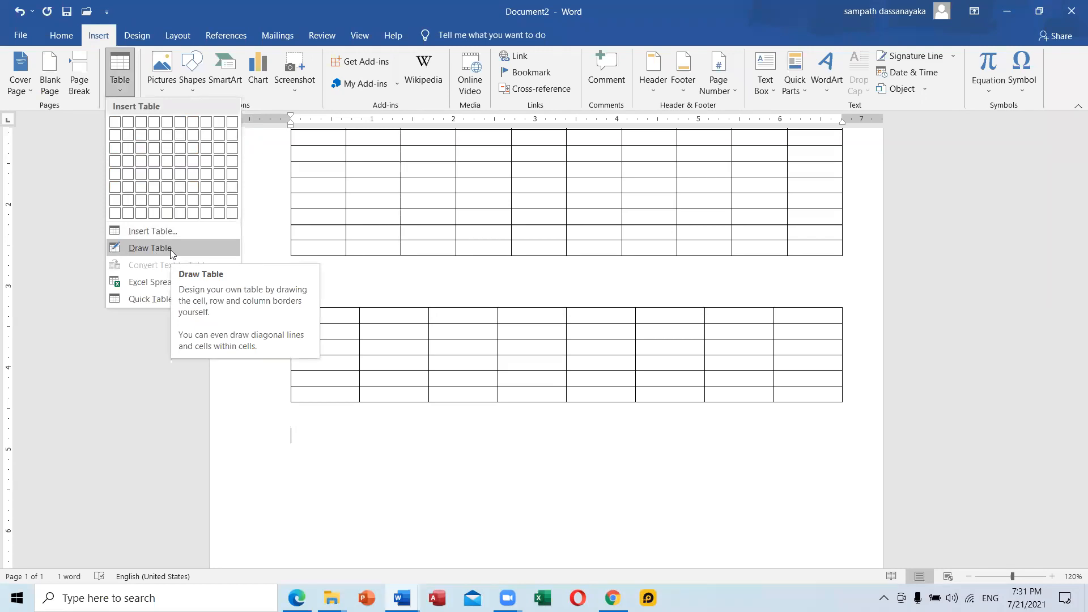
{"action": "left_click", "coordinate": [170, 250]}
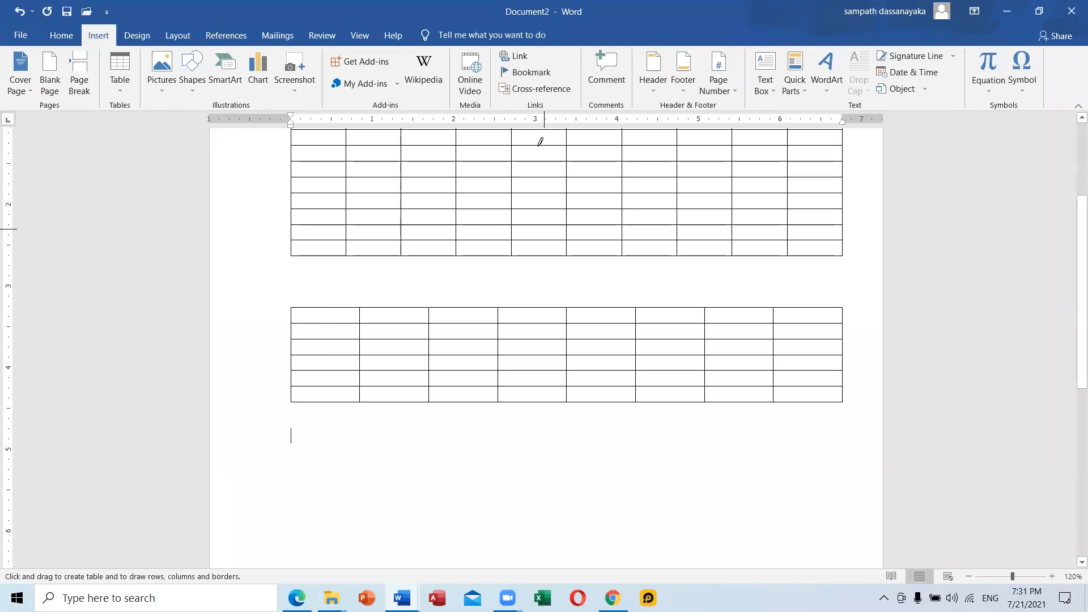
{"action": "scroll", "coordinate": [374, 118], "scroll_direction": "up", "scroll_amount": 3}
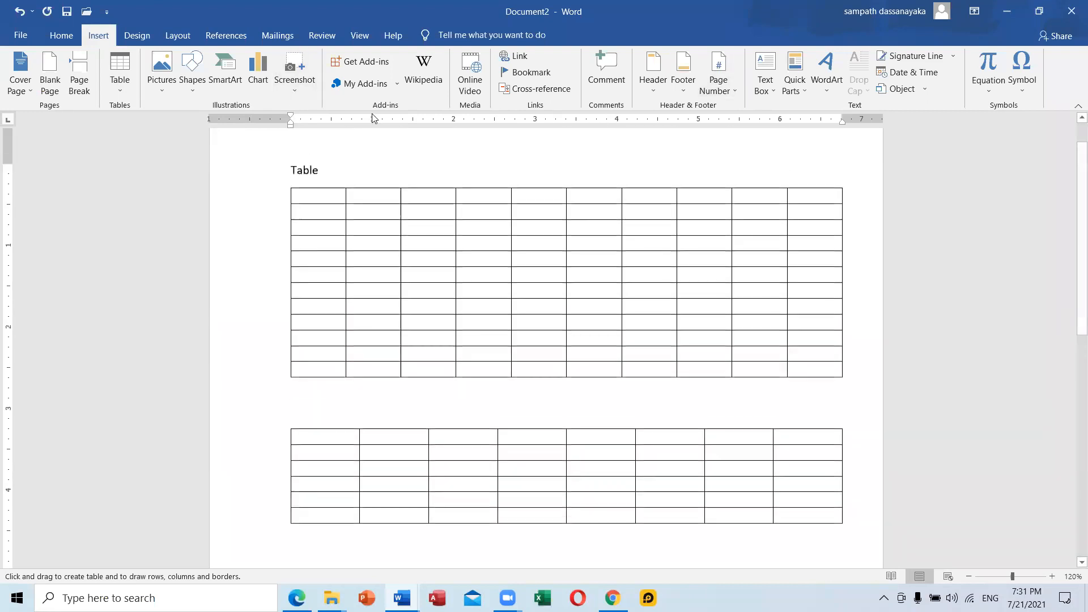
{"action": "scroll", "coordinate": [352, 282], "scroll_direction": "down", "scroll_amount": 2}
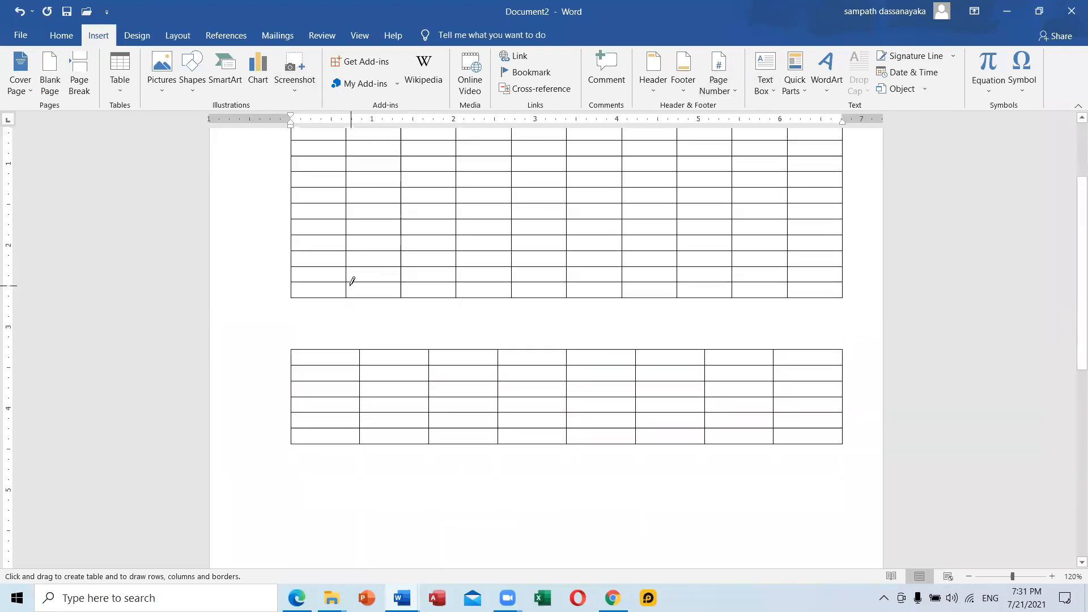
{"action": "scroll", "coordinate": [352, 281], "scroll_direction": "down", "scroll_amount": 3}
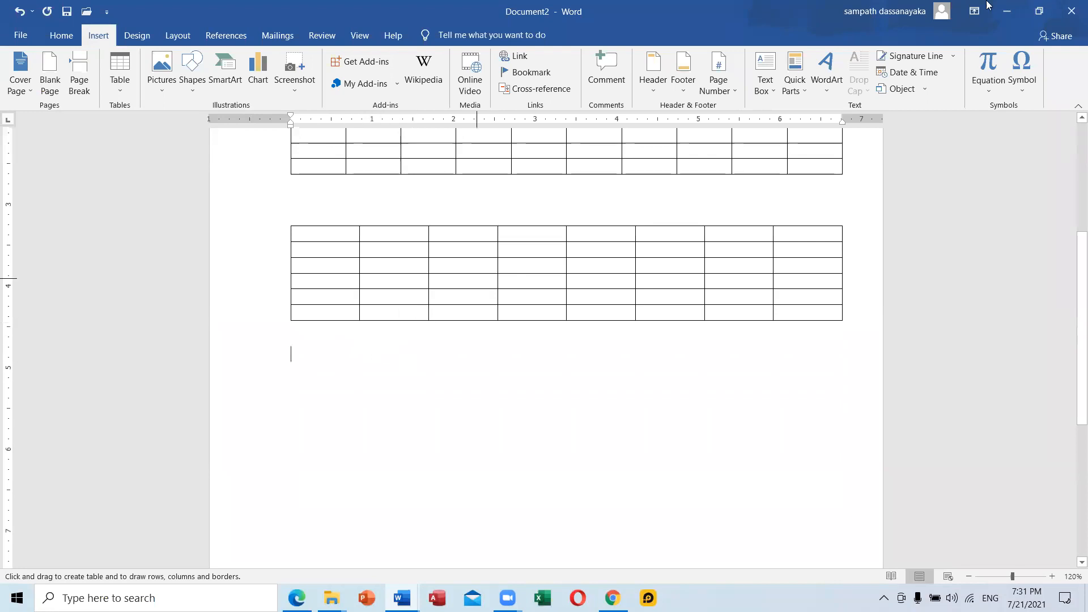
{"action": "left_click", "coordinate": [1039, 12]}
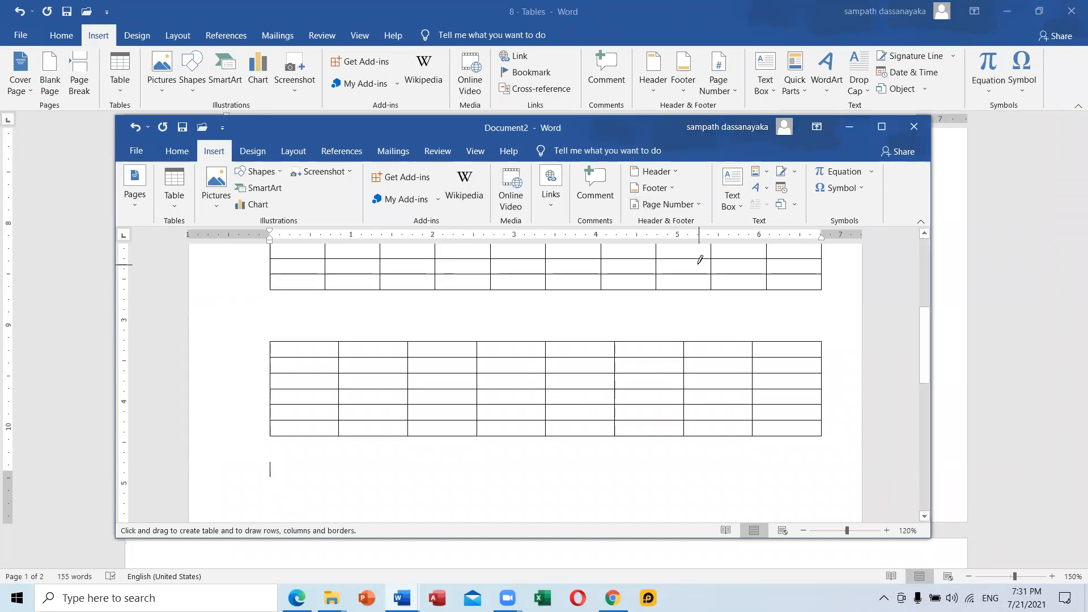
{"action": "left_click", "coordinate": [888, 126]}
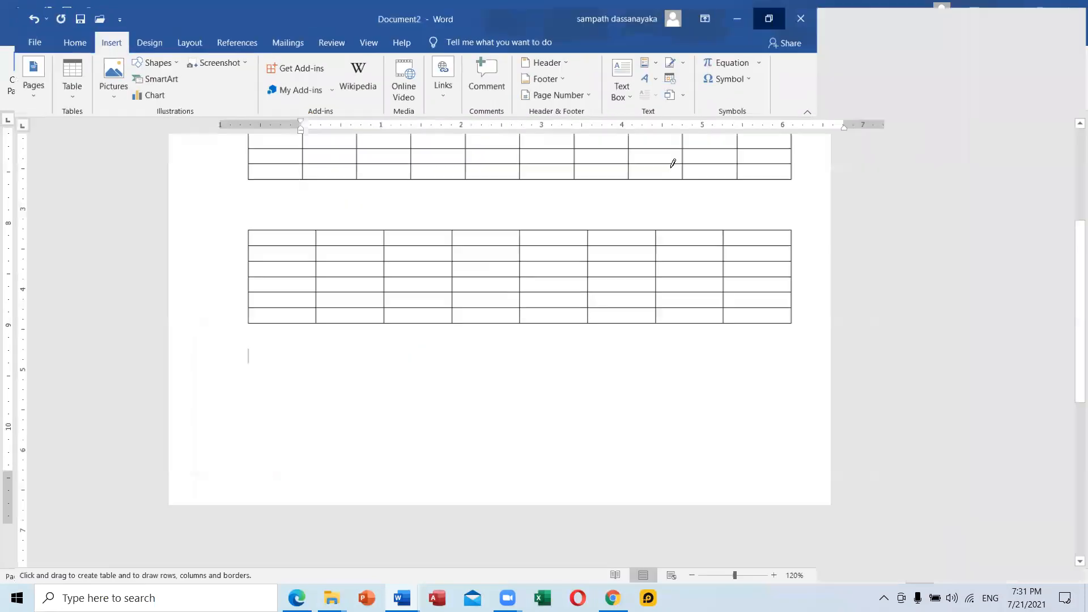
{"action": "mouse_move", "coordinate": [296, 373]}
{"action": "left_mouse_down"}
{"action": "mouse_move", "coordinate": [391, 411]}
{"action": "mouse_move", "coordinate": [642, 456]}
{"action": "mouse_move", "coordinate": [842, 514]}
{"action": "left_mouse_up"}
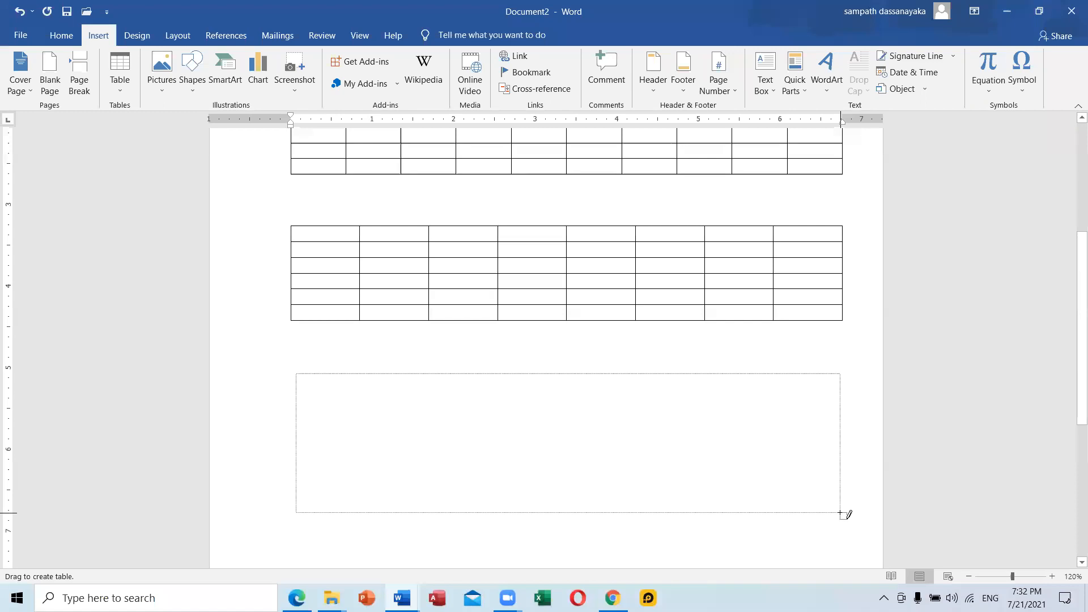
{"action": "left_click_drag", "start_coordinate": [842, 514], "coordinate": [842, 513]}
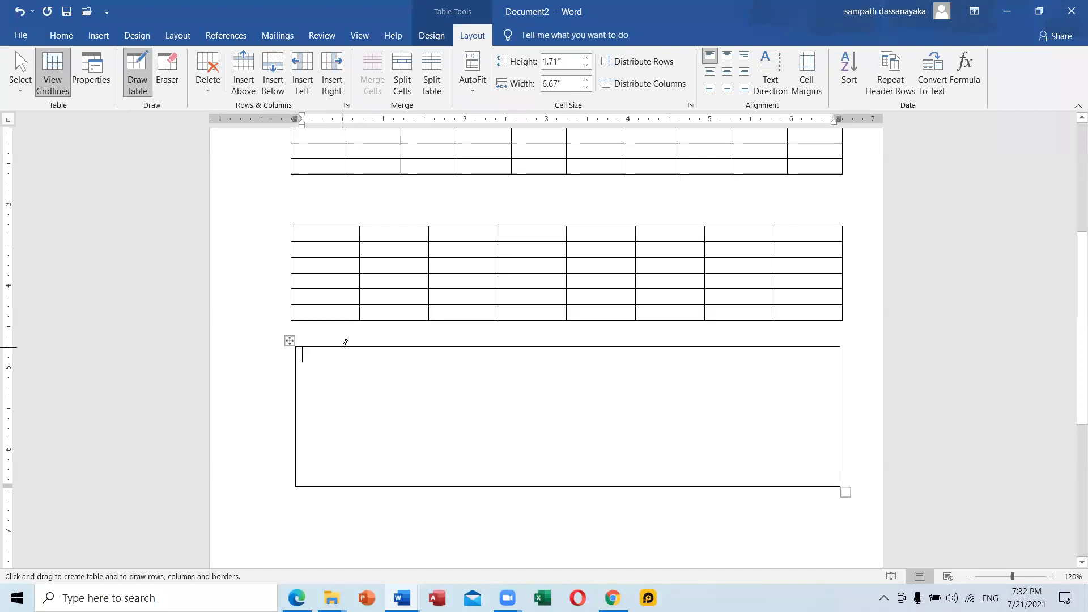
Step: Draw eight full-height vertical borders to divide the drawn table into nine columns, undoing the stray table created above it
{"action": "left_click_drag", "start_coordinate": [348, 343], "coordinate": [351, 442]}
{"action": "mouse_move", "coordinate": [411, 348]}
{"action": "left_mouse_down"}
{"action": "mouse_move", "coordinate": [391, 406]}
{"action": "mouse_move", "coordinate": [413, 496]}
{"action": "left_mouse_up"}
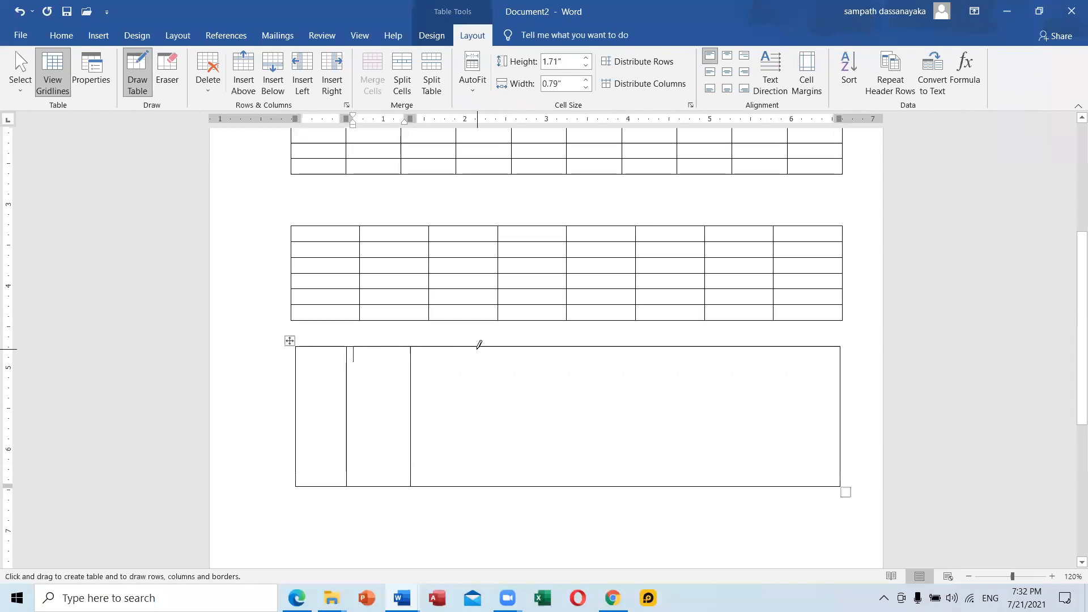
{"action": "left_click_drag", "start_coordinate": [479, 345], "coordinate": [484, 451]}
{"action": "left_click_drag", "start_coordinate": [542, 343], "coordinate": [539, 456]}
{"action": "left_click_drag", "start_coordinate": [593, 340], "coordinate": [593, 486]}
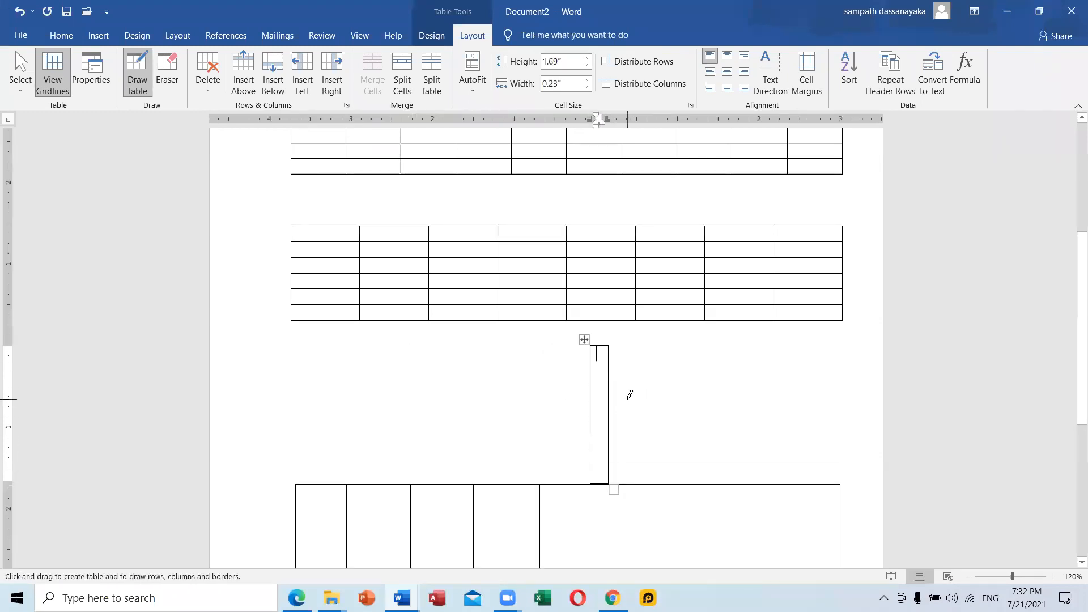
{"action": "key", "text": "ctrl+z"}
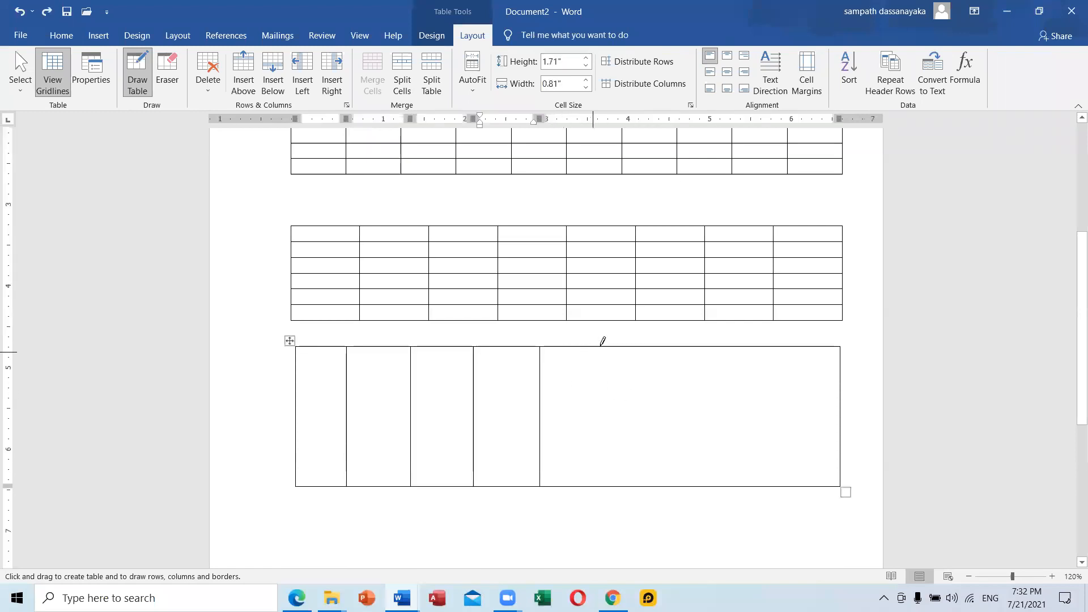
{"action": "mouse_move", "coordinate": [601, 344]}
{"action": "left_mouse_down"}
{"action": "mouse_move", "coordinate": [601, 434]}
{"action": "mouse_move", "coordinate": [615, 410]}
{"action": "left_mouse_up"}
{"action": "left_click_drag", "start_coordinate": [659, 344], "coordinate": [660, 487]}
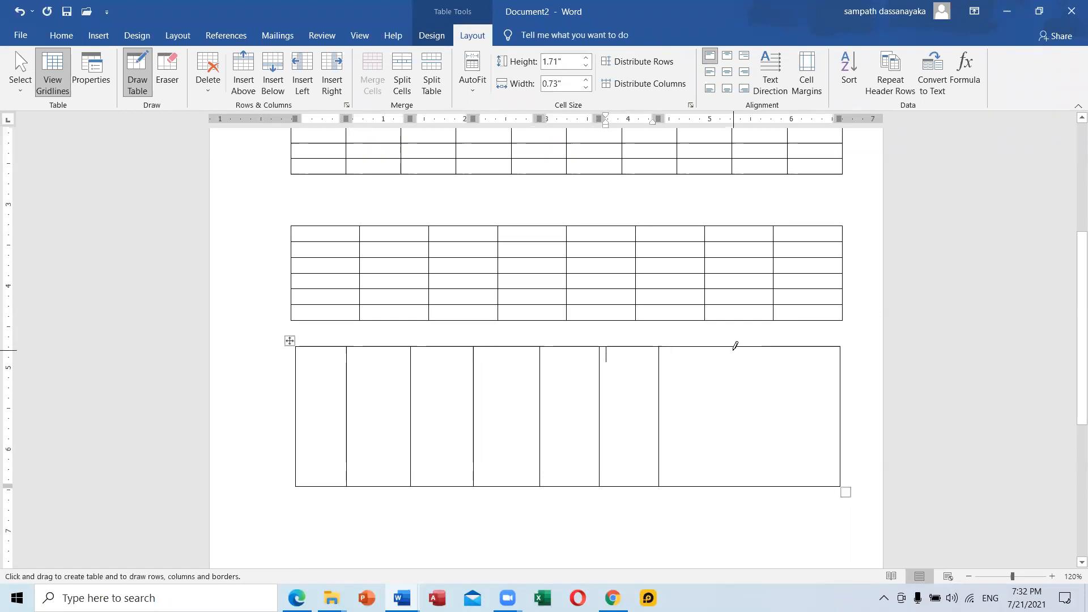
{"action": "left_click_drag", "start_coordinate": [729, 343], "coordinate": [729, 485]}
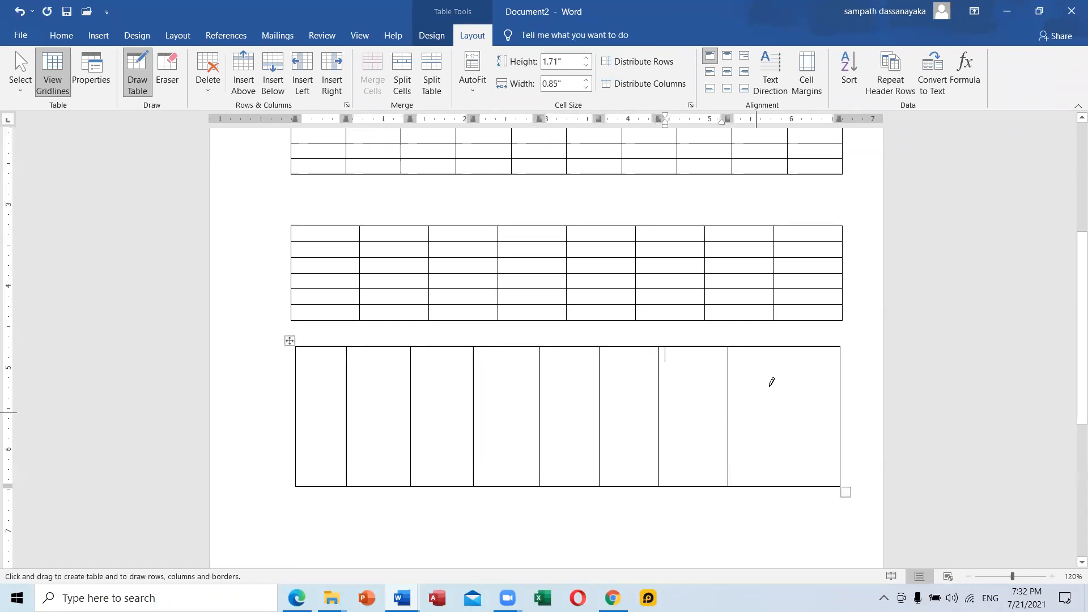
{"action": "left_click_drag", "start_coordinate": [785, 347], "coordinate": [793, 466]}
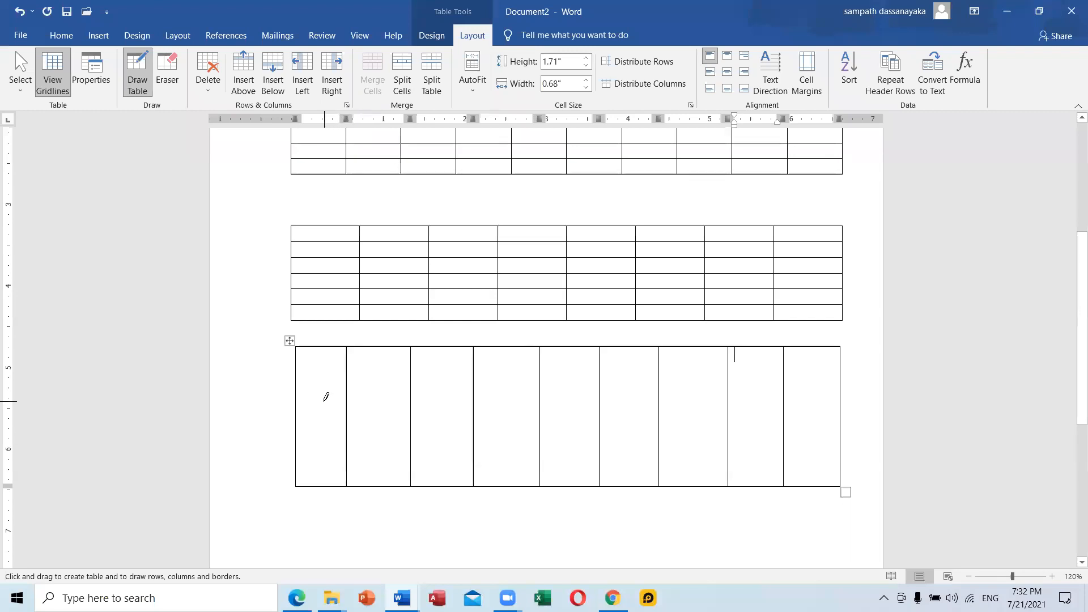
Step: Draw three horizontal borders across the full width of the drawn table to divide it into four rows
{"action": "left_click_drag", "start_coordinate": [296, 383], "coordinate": [838, 386]}
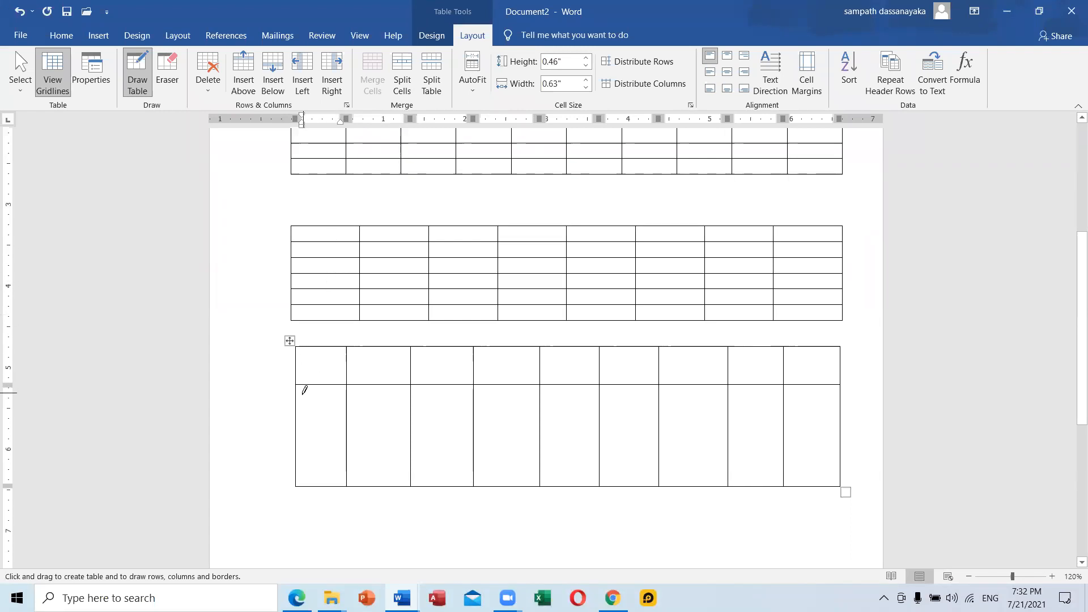
{"action": "mouse_move", "coordinate": [305, 395]}
{"action": "left_mouse_down"}
{"action": "mouse_move", "coordinate": [674, 378]}
{"action": "mouse_move", "coordinate": [805, 388]}
{"action": "mouse_move", "coordinate": [828, 412]}
{"action": "left_mouse_up"}
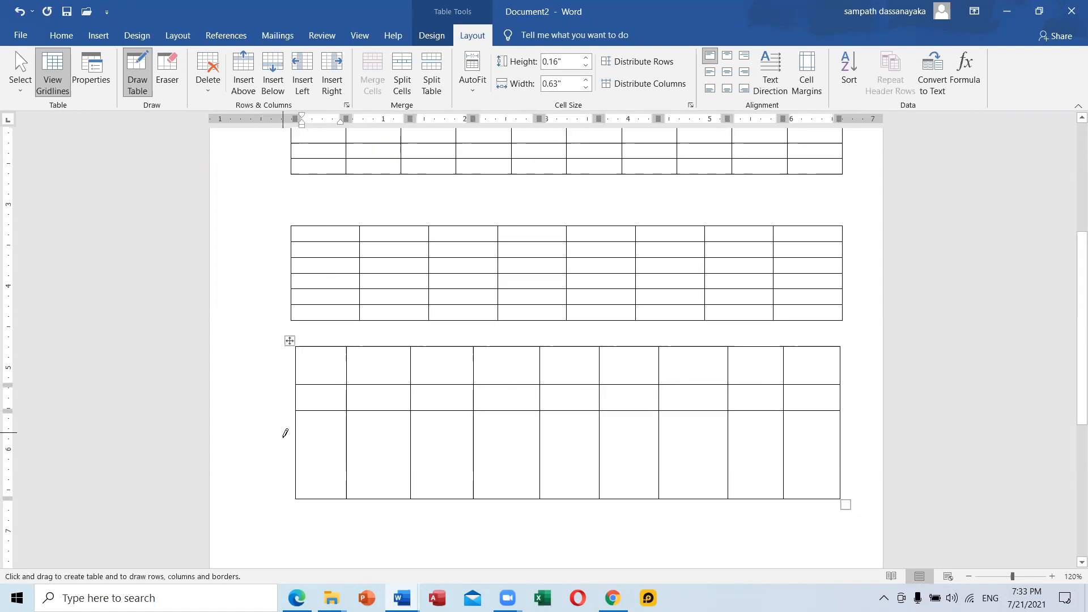
{"action": "left_click_drag", "start_coordinate": [340, 454], "coordinate": [842, 470]}
{"action": "left_click_drag", "start_coordinate": [299, 448], "coordinate": [839, 451]}
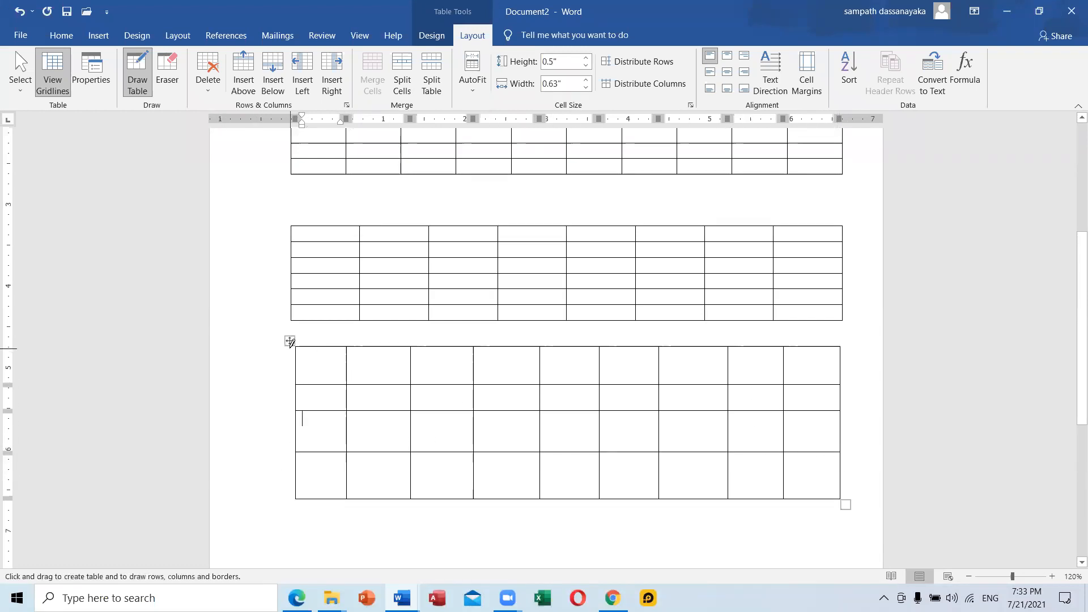
Step: Split the top row's first cell horizontally and second vertically, and draw diagonals in the last row's first cell and third row's second and third cells
{"action": "mouse_move", "coordinate": [300, 357]}
{"action": "left_mouse_down"}
{"action": "mouse_move", "coordinate": [338, 357]}
{"action": "mouse_move", "coordinate": [379, 377]}
{"action": "mouse_move", "coordinate": [378, 398]}
{"action": "left_mouse_up"}
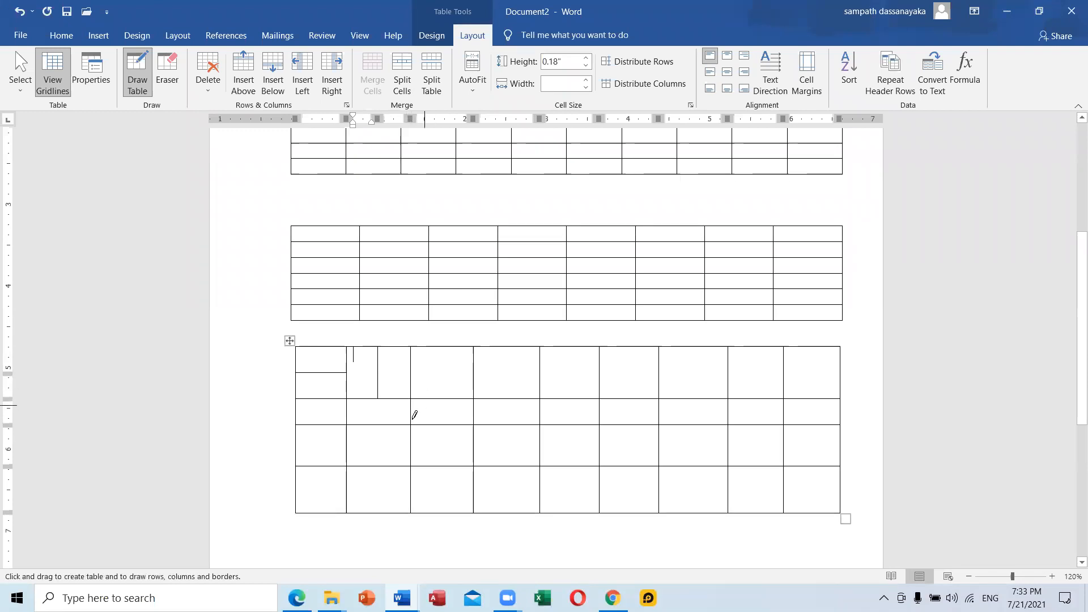
{"action": "left_click_drag", "start_coordinate": [301, 507], "coordinate": [414, 423]}
{"action": "left_click_drag", "start_coordinate": [348, 458], "coordinate": [301, 506]}
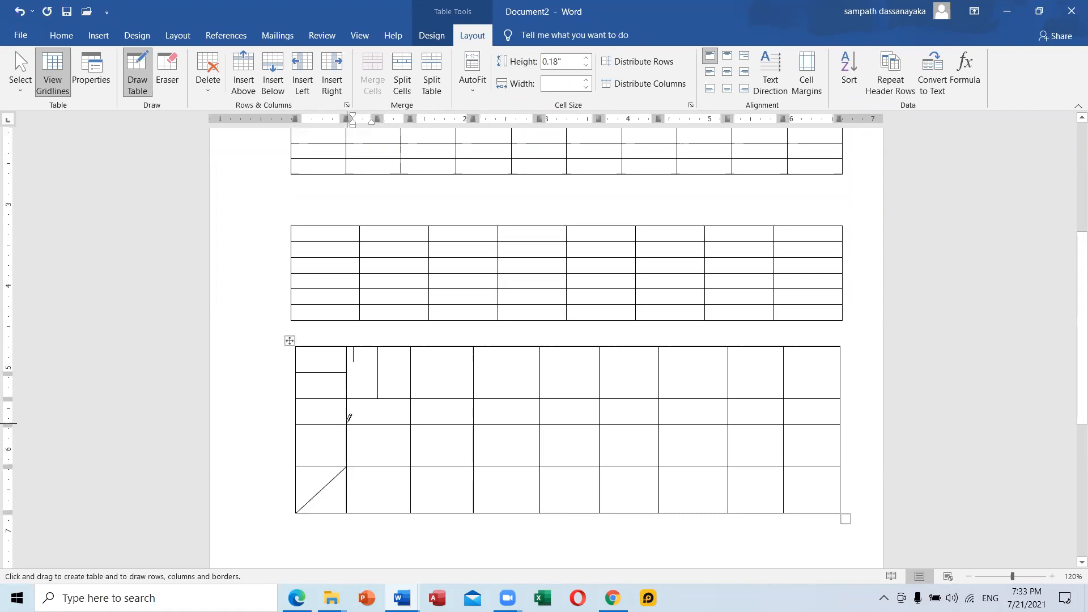
{"action": "mouse_move", "coordinate": [347, 427]}
{"action": "left_mouse_down"}
{"action": "mouse_move", "coordinate": [406, 452]}
{"action": "mouse_move", "coordinate": [444, 427]}
{"action": "mouse_move", "coordinate": [417, 417]}
{"action": "mouse_move", "coordinate": [473, 465]}
{"action": "left_mouse_up"}
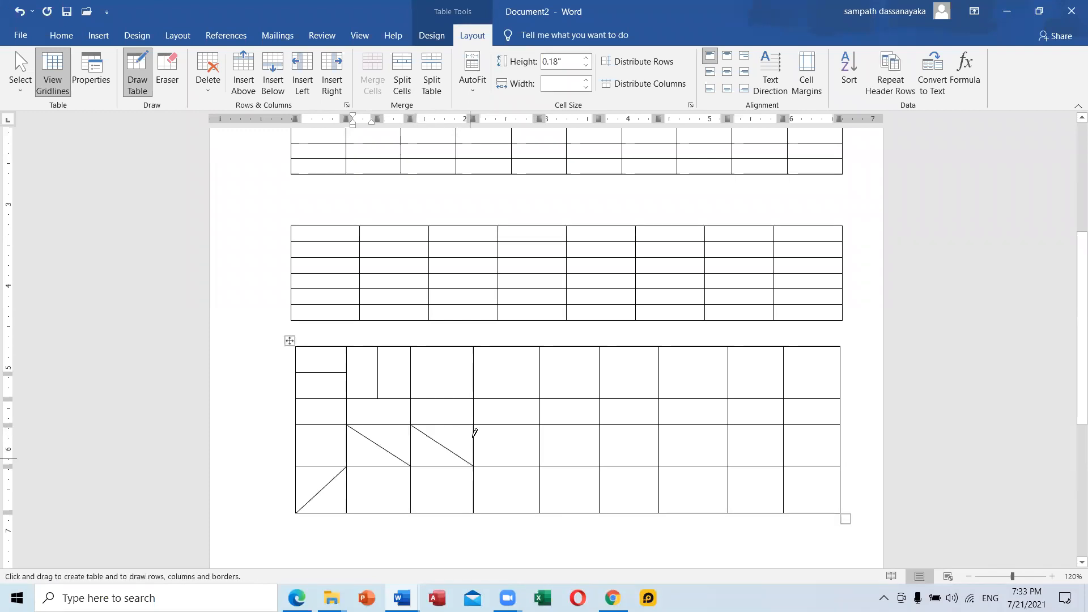
Step: Draw falling diagonals in the third row's fourth and fifth cells of the hand-drawn table
{"action": "mouse_move", "coordinate": [475, 426]}
{"action": "left_mouse_down"}
{"action": "mouse_move", "coordinate": [523, 444]}
{"action": "mouse_move", "coordinate": [539, 466]}
{"action": "left_mouse_up"}
{"action": "mouse_move", "coordinate": [542, 426]}
{"action": "left_mouse_down"}
{"action": "mouse_move", "coordinate": [573, 432]}
{"action": "mouse_move", "coordinate": [598, 464]}
{"action": "left_mouse_up"}
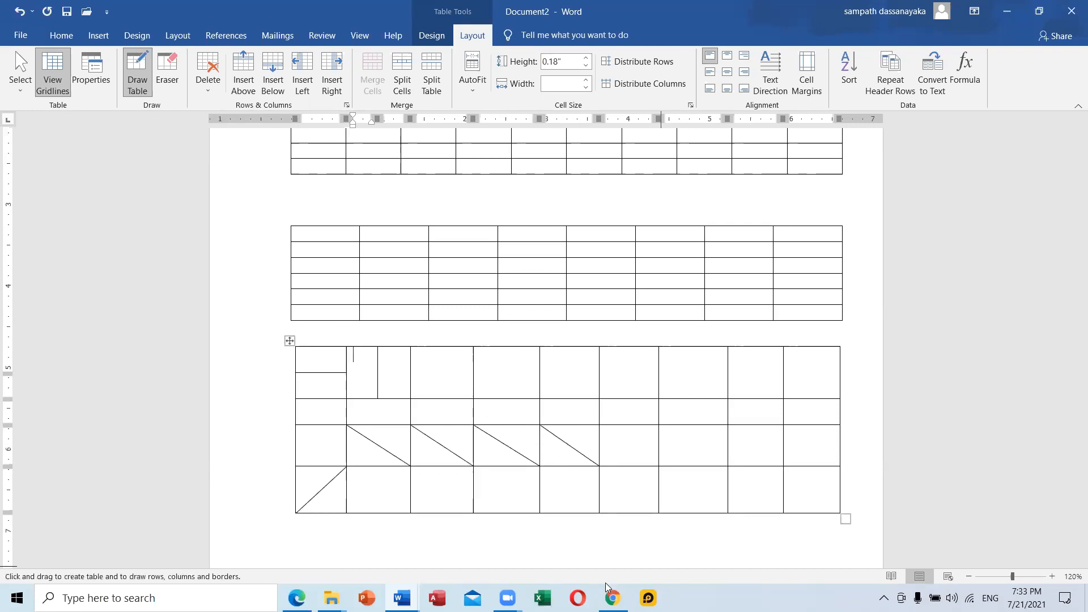
{"action": "mouse_move", "coordinate": [611, 589]}
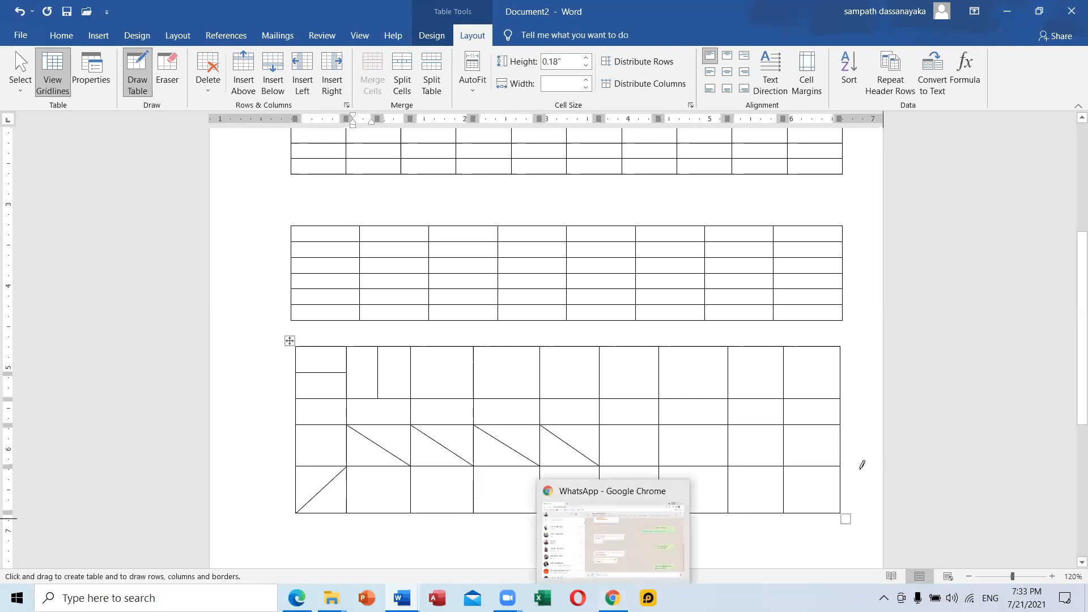
Step: Undo all the drawing actions of the nine-column hand-drawn table until it is removed from below the second table
{"action": "key", "text": "ctrl+z"}
{"action": "key", "text": "ctrl+z"}
{"action": "key", "text": "ctrl+z"}
{"action": "key", "text": "ctrl+z"}
{"action": "key", "text": "ctrl+z"}
{"action": "key", "text": "ctrl+z"}
{"action": "key", "text": "ctrl+z"}
{"action": "key", "text": "ctrl+z"}
{"action": "key", "text": "ctrl+z"}
{"action": "key", "text": "ctrl+z"}
{"action": "key", "text": "ctrl+z"}
{"action": "key", "text": "ctrl+z"}
{"action": "key", "text": "ctrl+z"}
{"action": "key", "text": "ctrl+z"}
{"action": "key", "text": "ctrl+z"}
{"action": "key", "text": "ctrl+z"}
{"action": "key", "text": "ctrl+z"}
{"action": "key", "text": "ctrl+z"}
{"action": "key", "text": "ctrl+z"}
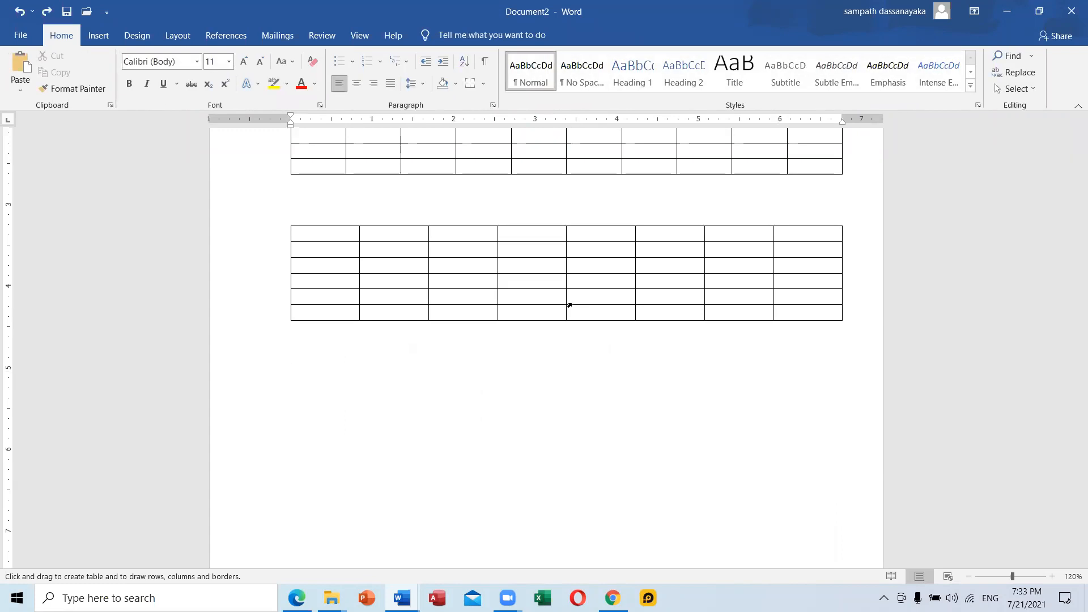
Step: Use Draw Table to draw a new table outline about 6.68" wide and 1.88" high below the second table
{"action": "left_click", "coordinate": [100, 39]}
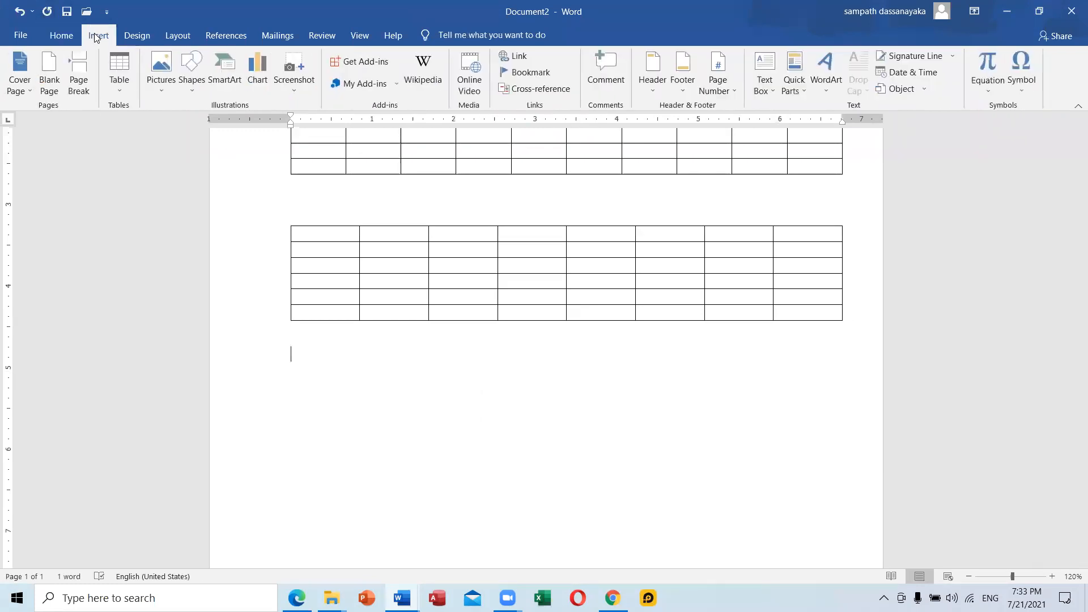
{"action": "left_click", "coordinate": [120, 86]}
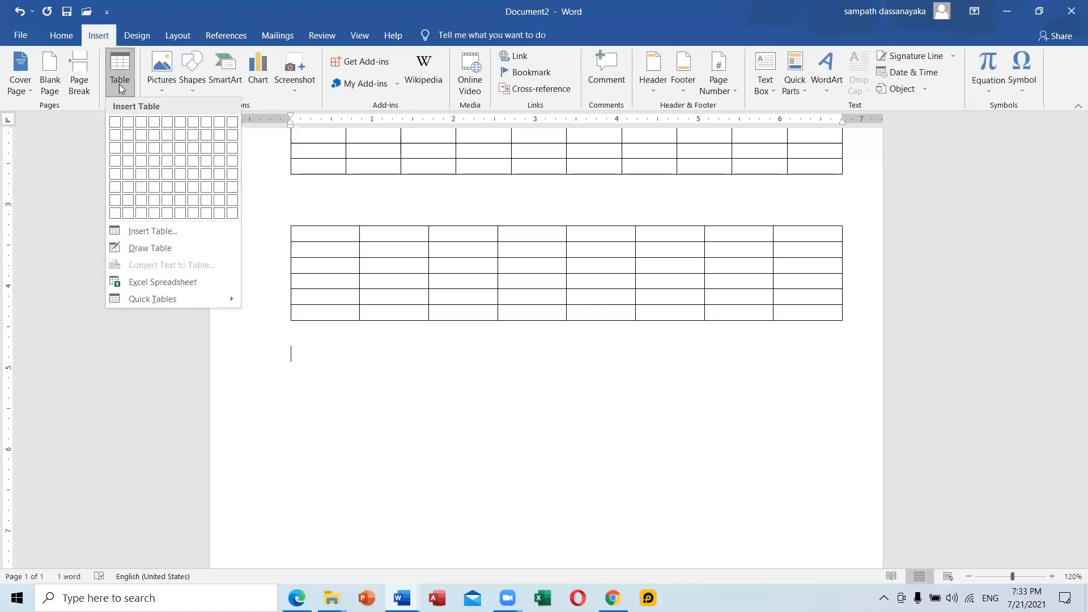
{"action": "left_click", "coordinate": [166, 254]}
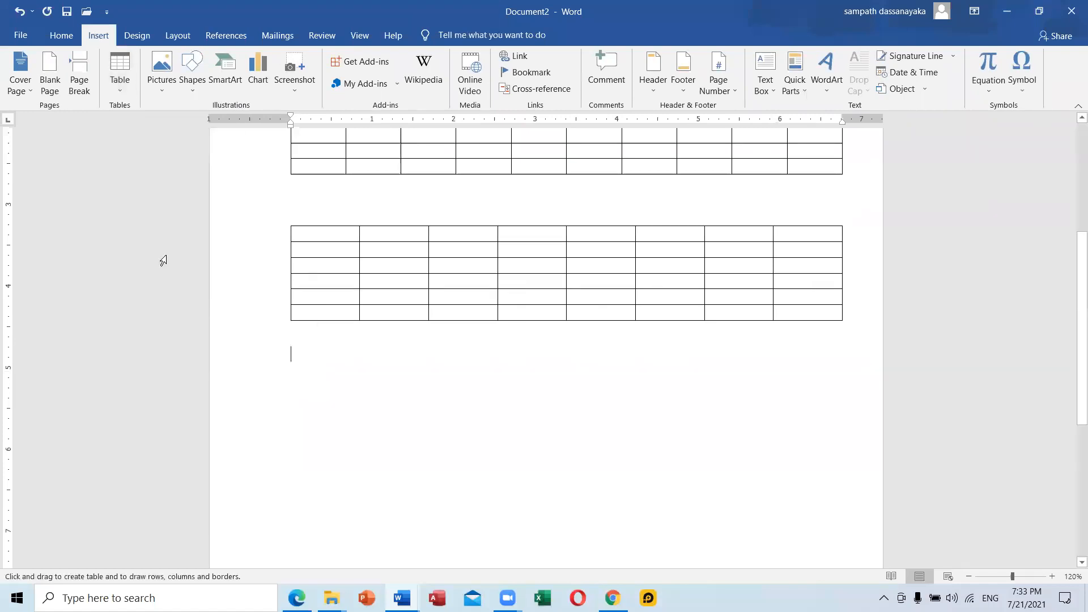
{"action": "mouse_move", "coordinate": [292, 361]}
{"action": "left_mouse_down"}
{"action": "mouse_move", "coordinate": [510, 448]}
{"action": "mouse_move", "coordinate": [349, 480]}
{"action": "mouse_move", "coordinate": [408, 561]}
{"action": "mouse_move", "coordinate": [450, 561]}
{"action": "mouse_move", "coordinate": [442, 445]}
{"action": "mouse_move", "coordinate": [772, 309]}
{"action": "mouse_move", "coordinate": [853, 228]}
{"action": "mouse_move", "coordinate": [831, 169]}
{"action": "mouse_move", "coordinate": [848, 350]}
{"action": "mouse_move", "coordinate": [824, 406]}
{"action": "mouse_move", "coordinate": [841, 368]}
{"action": "left_mouse_up"}
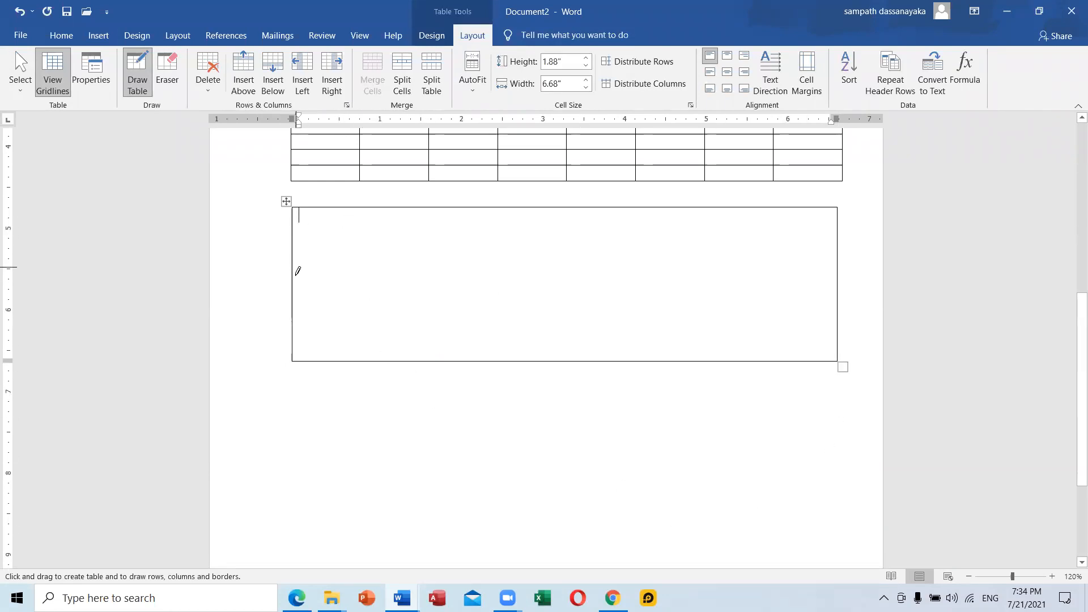
Step: Draw three horizontal borders across the full width of the new outline to divide it into four rows
{"action": "mouse_move", "coordinate": [300, 278]}
{"action": "left_mouse_down"}
{"action": "mouse_move", "coordinate": [776, 282]}
{"action": "mouse_move", "coordinate": [440, 293]}
{"action": "left_mouse_up"}
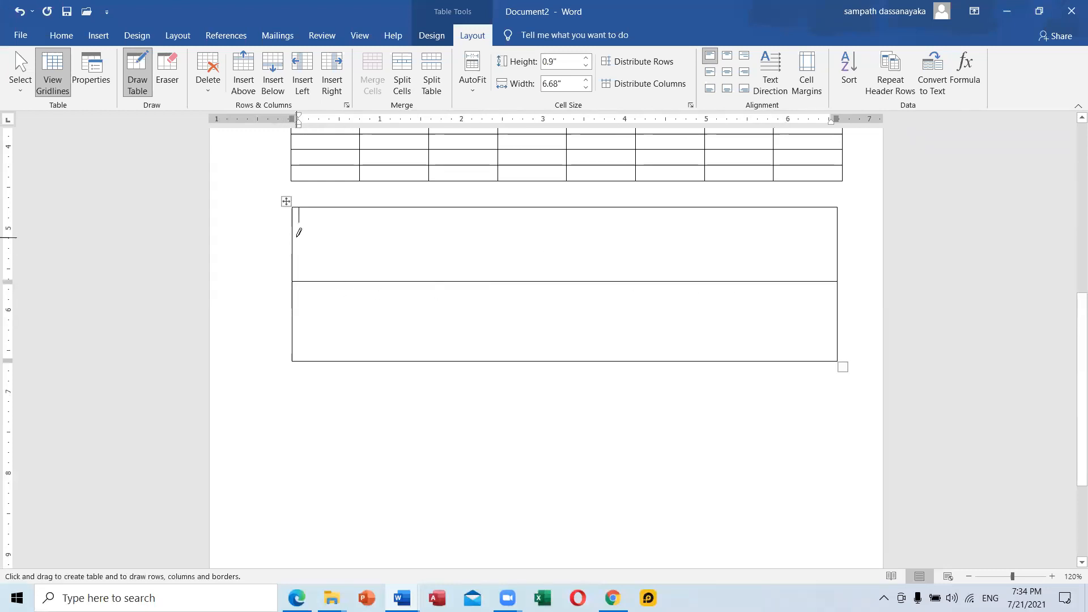
{"action": "left_click_drag", "start_coordinate": [309, 235], "coordinate": [838, 237]}
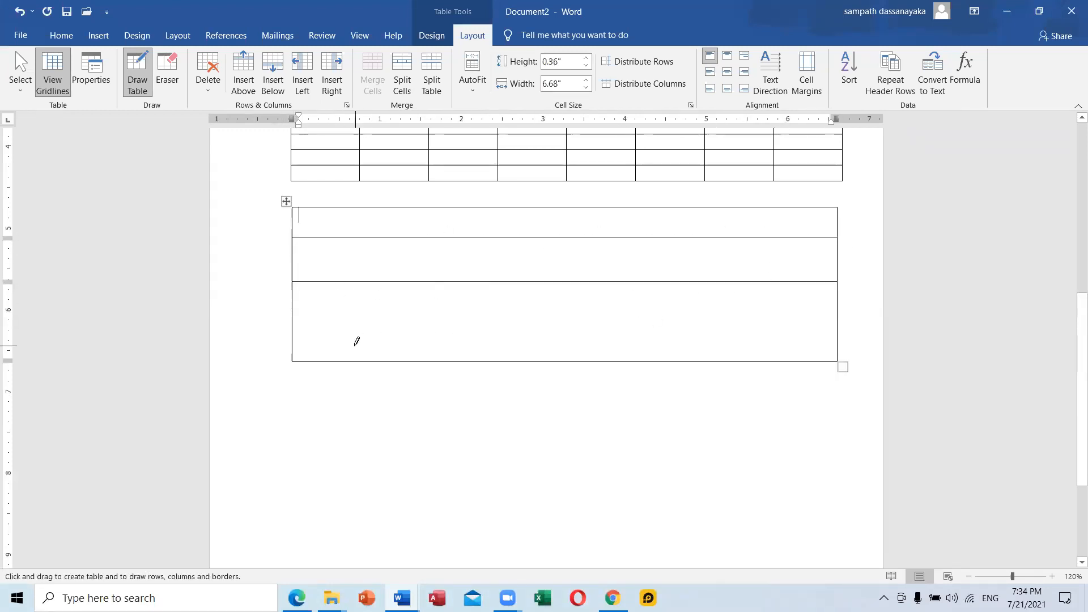
{"action": "left_click_drag", "start_coordinate": [297, 315], "coordinate": [662, 305]}
Step: Draw three full-height vertical borders to divide the table into four columns, undoing the stray narrow table created above it
{"action": "left_click_drag", "start_coordinate": [398, 207], "coordinate": [403, 366]}
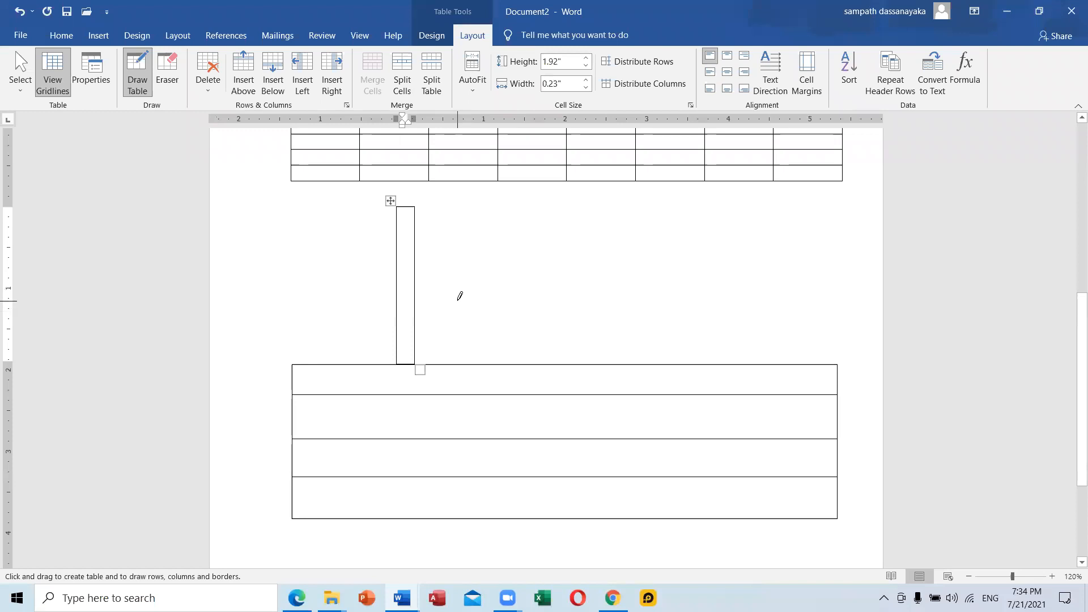
{"action": "key", "text": "ctrl+z"}
{"action": "left_click_drag", "start_coordinate": [406, 208], "coordinate": [404, 360]}
{"action": "left_click_drag", "start_coordinate": [533, 207], "coordinate": [532, 360]}
{"action": "mouse_move", "coordinate": [689, 207]}
{"action": "left_mouse_down"}
{"action": "mouse_move", "coordinate": [675, 335]}
{"action": "mouse_move", "coordinate": [685, 346]}
{"action": "left_mouse_up"}
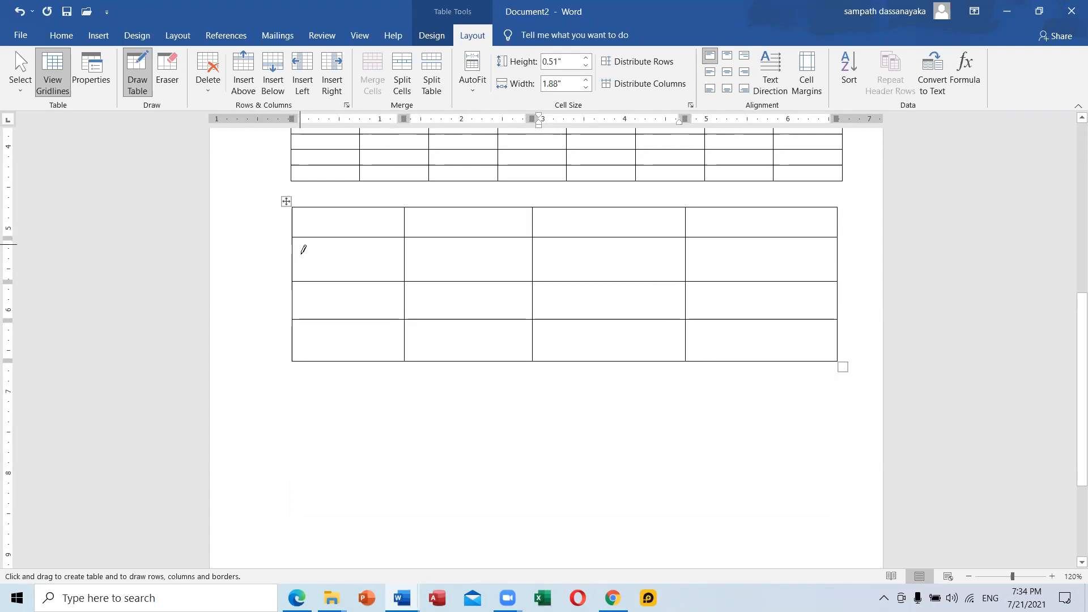
Step: Split the first-column cells of the second, third and fourth rows horizontally in half
{"action": "left_click_drag", "start_coordinate": [298, 254], "coordinate": [382, 255]}
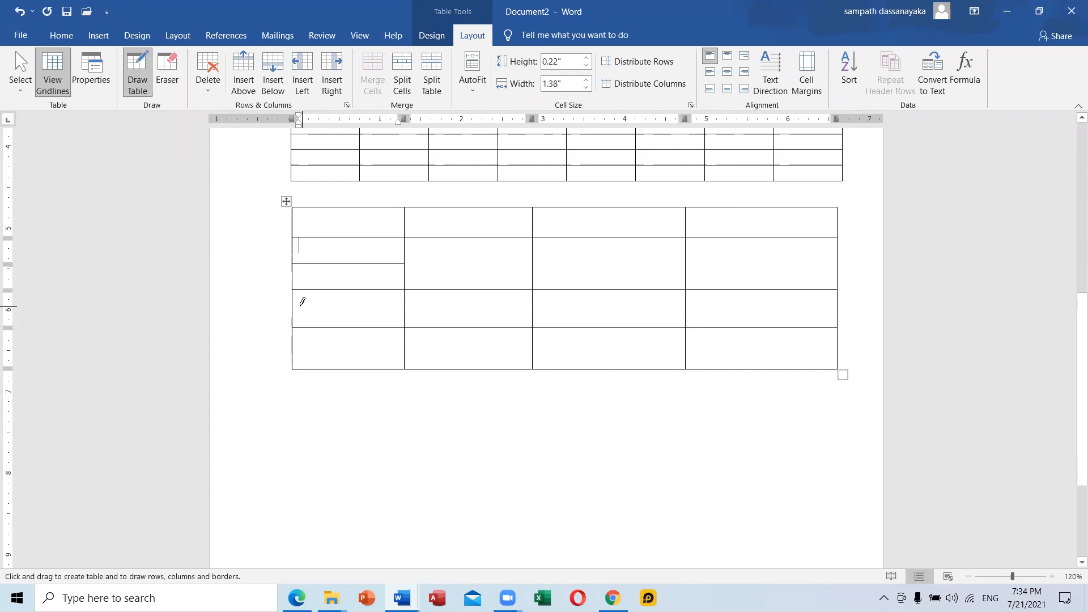
{"action": "mouse_move", "coordinate": [295, 306]}
{"action": "left_mouse_down"}
{"action": "mouse_move", "coordinate": [421, 305]}
{"action": "mouse_move", "coordinate": [406, 305]}
{"action": "left_mouse_up"}
{"action": "left_click_drag", "start_coordinate": [294, 360], "coordinate": [379, 358]}
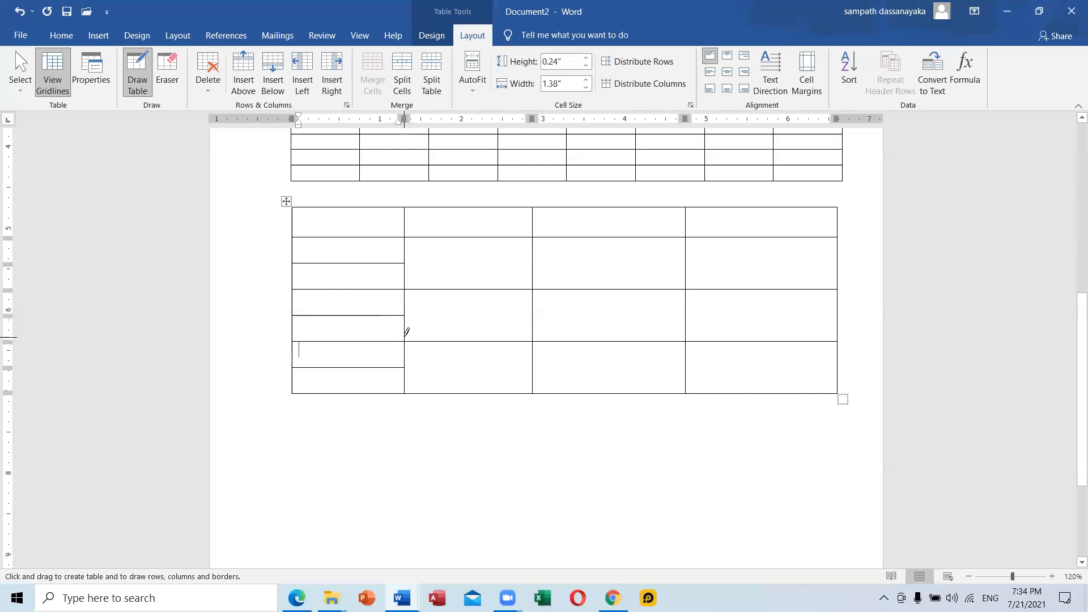
Step: Draw crossing diagonals in both directions through the third row's second, third and fourth cells
{"action": "left_click_drag", "start_coordinate": [405, 341], "coordinate": [532, 290]}
{"action": "left_click_drag", "start_coordinate": [533, 340], "coordinate": [685, 289]}
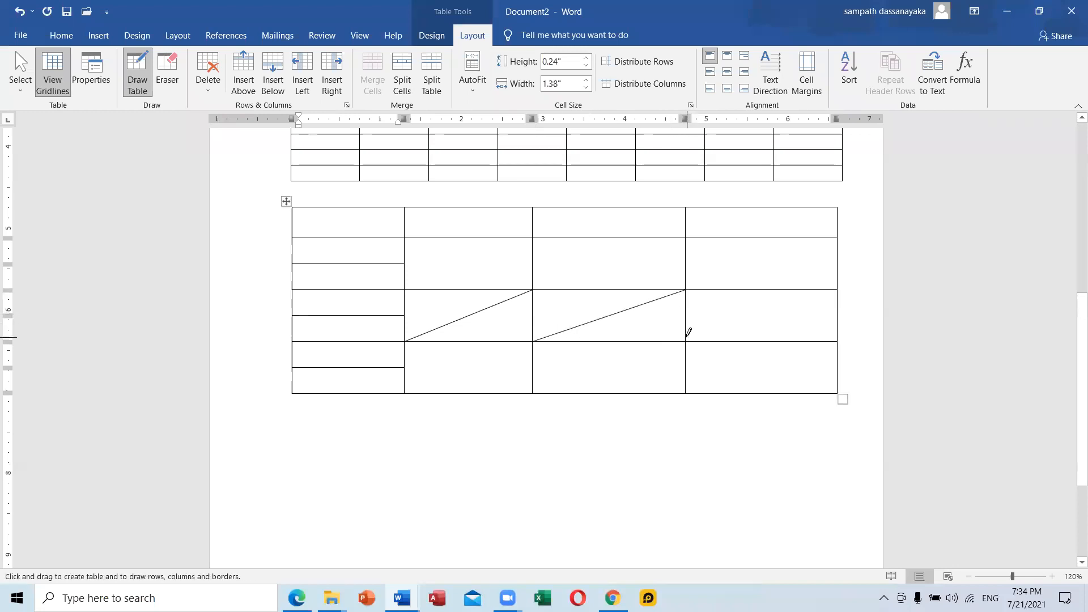
{"action": "left_click_drag", "start_coordinate": [687, 340], "coordinate": [837, 289]}
{"action": "scroll", "coordinate": [554, 321], "scroll_direction": "up", "scroll_amount": 3}
{"action": "scroll", "coordinate": [548, 326], "scroll_direction": "down", "scroll_amount": 2}
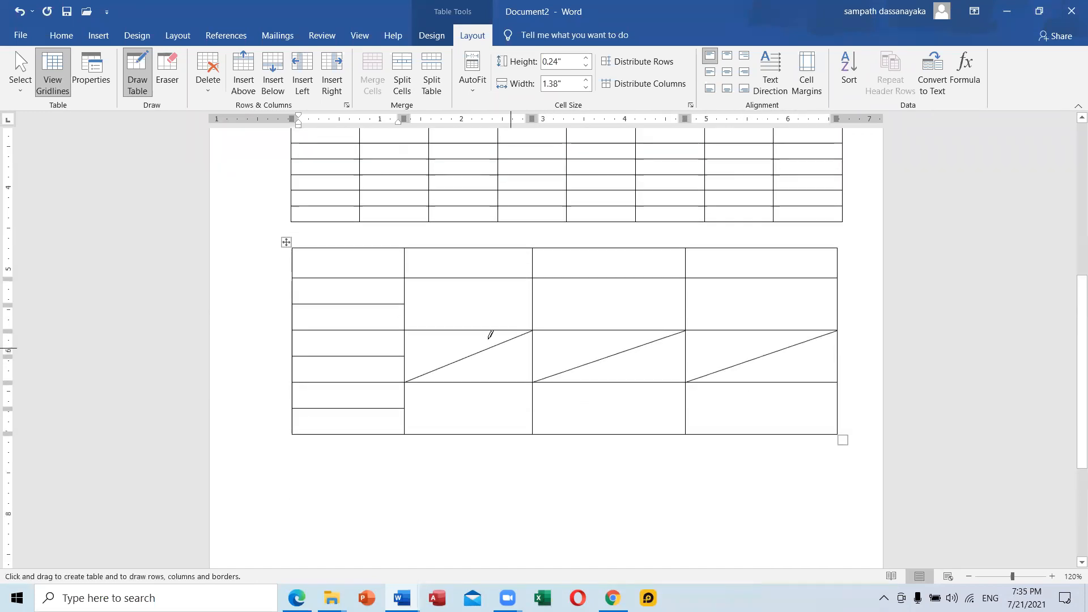
{"action": "mouse_move", "coordinate": [408, 332]}
{"action": "left_mouse_down"}
{"action": "mouse_move", "coordinate": [522, 355]}
{"action": "mouse_move", "coordinate": [531, 381]}
{"action": "left_mouse_up"}
{"action": "mouse_move", "coordinate": [534, 330]}
{"action": "left_mouse_down"}
{"action": "mouse_move", "coordinate": [678, 356]}
{"action": "mouse_move", "coordinate": [683, 378]}
{"action": "left_mouse_up"}
{"action": "mouse_move", "coordinate": [688, 331]}
{"action": "left_mouse_down"}
{"action": "mouse_move", "coordinate": [811, 357]}
{"action": "mouse_move", "coordinate": [838, 379]}
{"action": "left_mouse_up"}
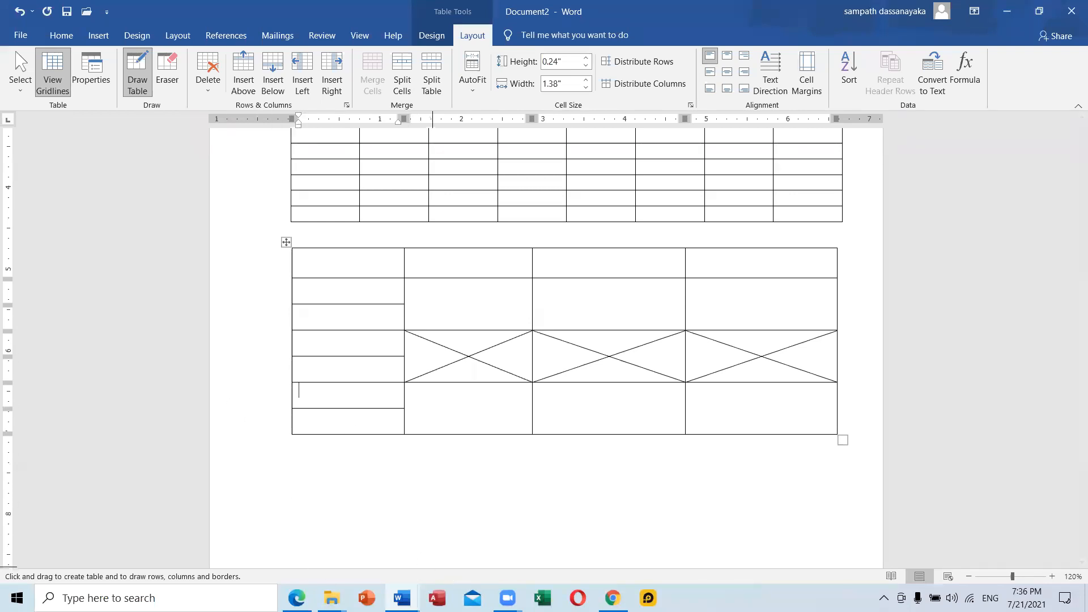
Step: Switch to the "8 - Tables" document and review its Method 3 and Method 4 instructions for inserting tables
{"action": "mouse_move", "coordinate": [402, 598]}
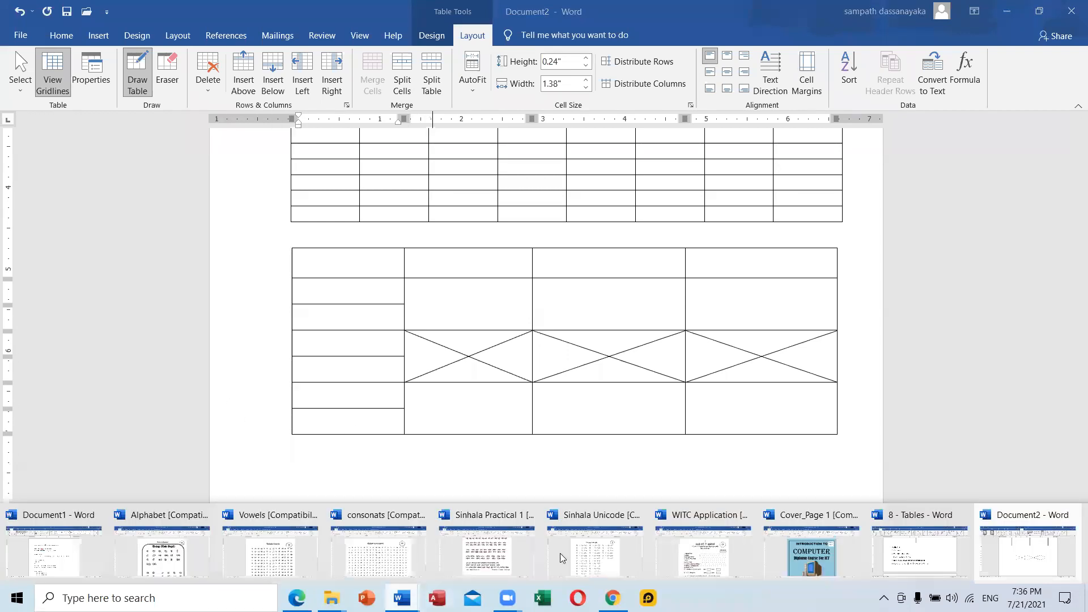
{"action": "left_click", "coordinate": [951, 568]}
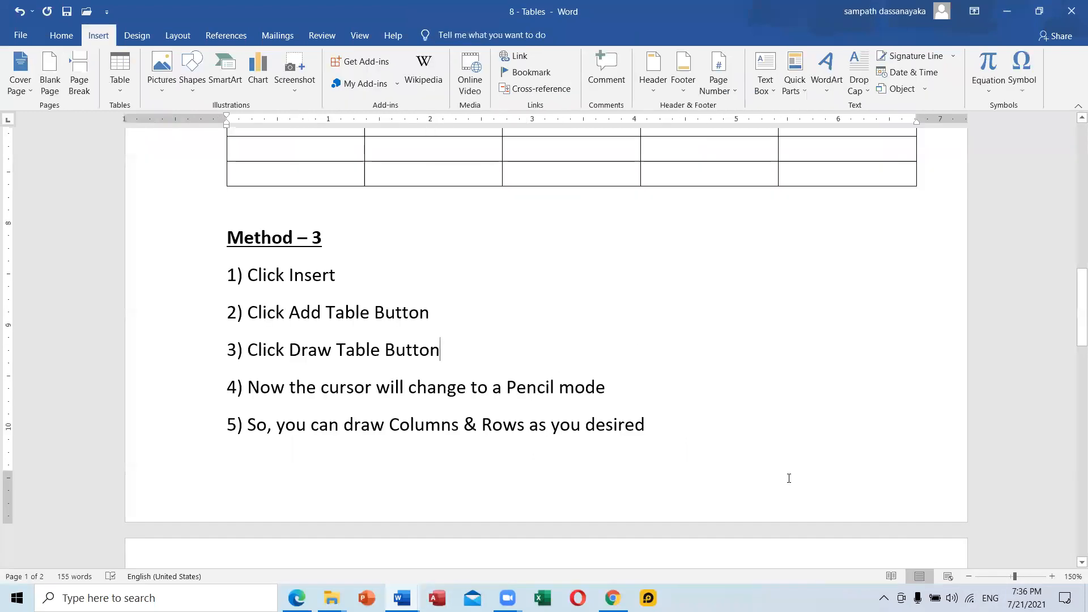
{"action": "scroll", "coordinate": [789, 478], "scroll_direction": "down", "scroll_amount": 8}
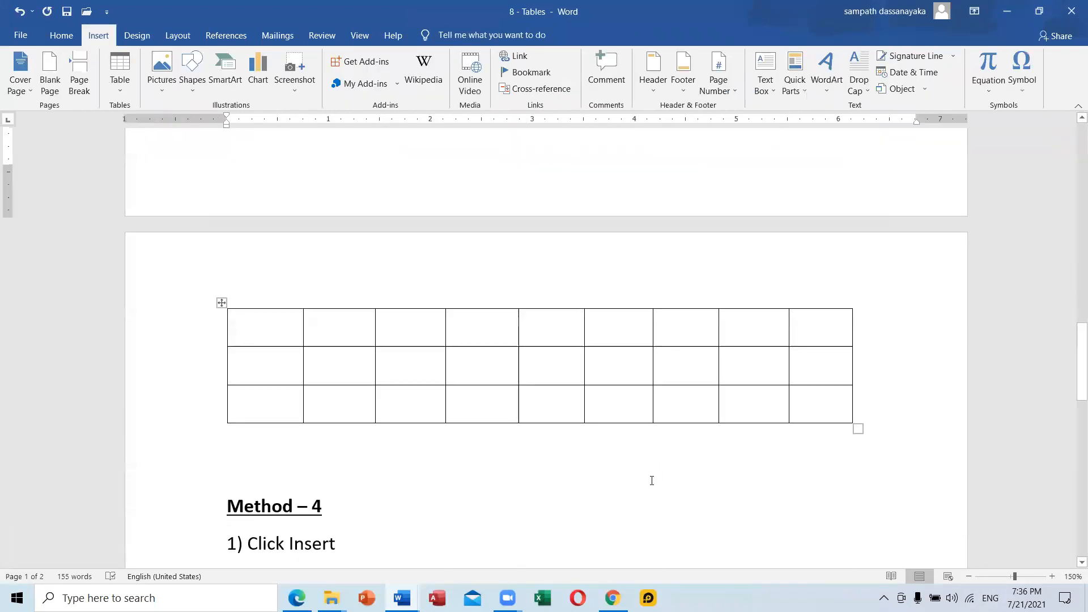
{"action": "scroll", "coordinate": [248, 455], "scroll_direction": "up", "scroll_amount": 9}
{"action": "scroll", "coordinate": [249, 455], "scroll_direction": "down", "scroll_amount": 8}
{"action": "scroll", "coordinate": [370, 430], "scroll_direction": "down", "scroll_amount": 2}
{"action": "scroll", "coordinate": [369, 427], "scroll_direction": "down", "scroll_amount": 15}
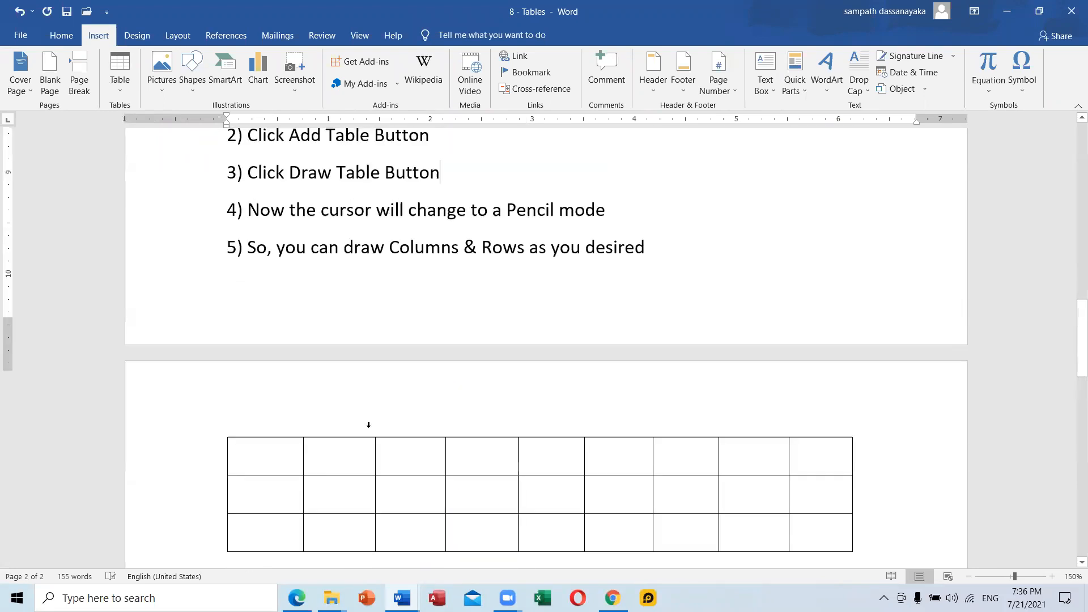
{"action": "scroll", "coordinate": [368, 425], "scroll_direction": "up", "scroll_amount": 8}
{"action": "scroll", "coordinate": [384, 420], "scroll_direction": "down", "scroll_amount": 6}
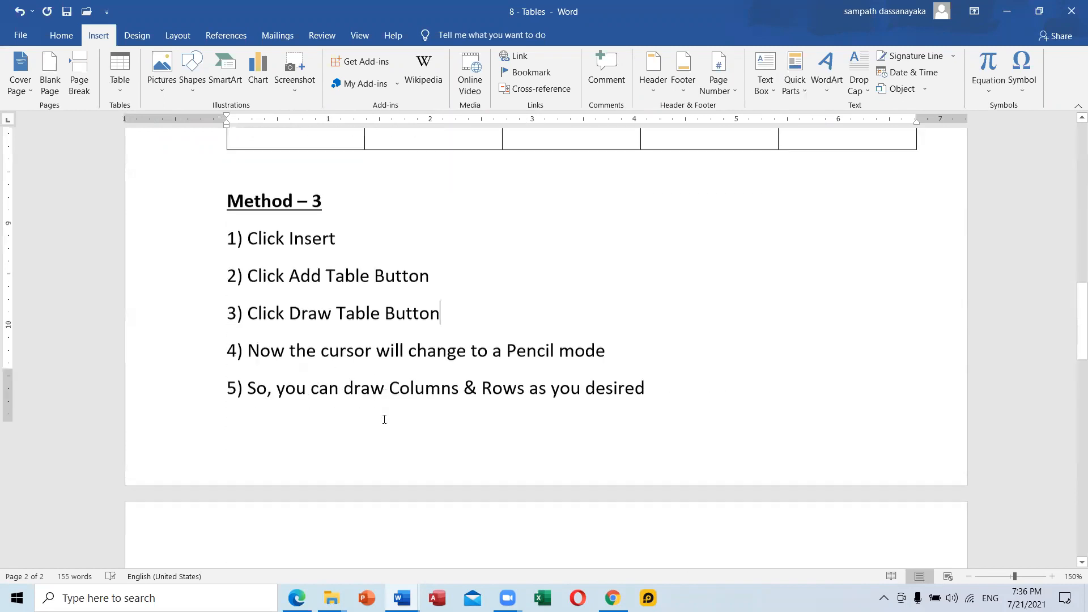
{"action": "scroll", "coordinate": [385, 420], "scroll_direction": "up", "scroll_amount": 5}
{"action": "scroll", "coordinate": [384, 419], "scroll_direction": "down", "scroll_amount": 5}
{"action": "scroll", "coordinate": [384, 420], "scroll_direction": "up", "scroll_amount": 4}
{"action": "scroll", "coordinate": [384, 419], "scroll_direction": "up", "scroll_amount": 1}
{"action": "scroll", "coordinate": [380, 420], "scroll_direction": "down", "scroll_amount": 3}
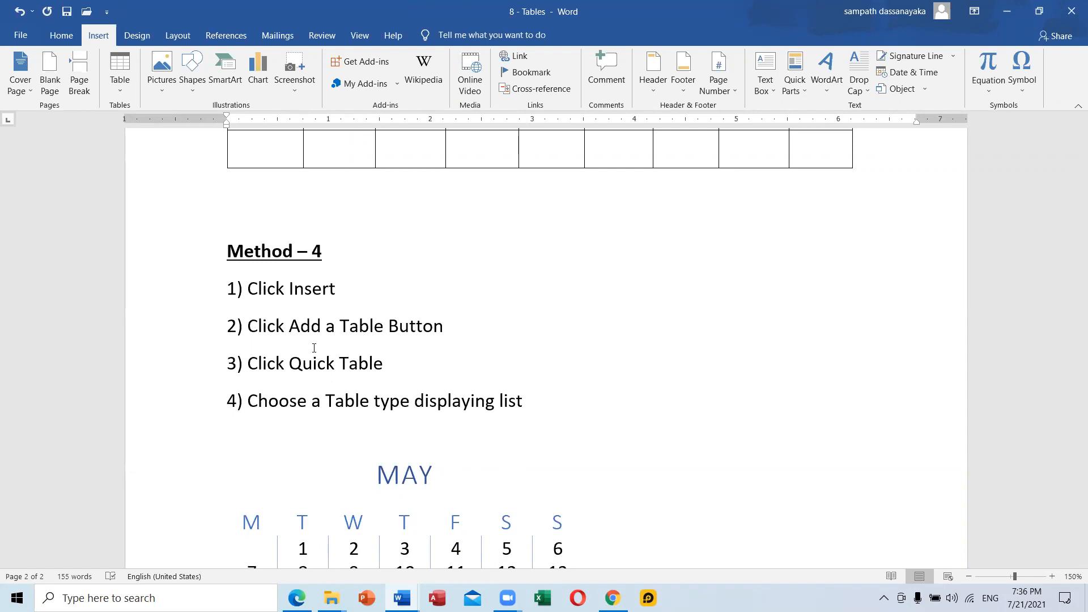
{"action": "scroll", "coordinate": [314, 349], "scroll_direction": "up", "scroll_amount": 20}
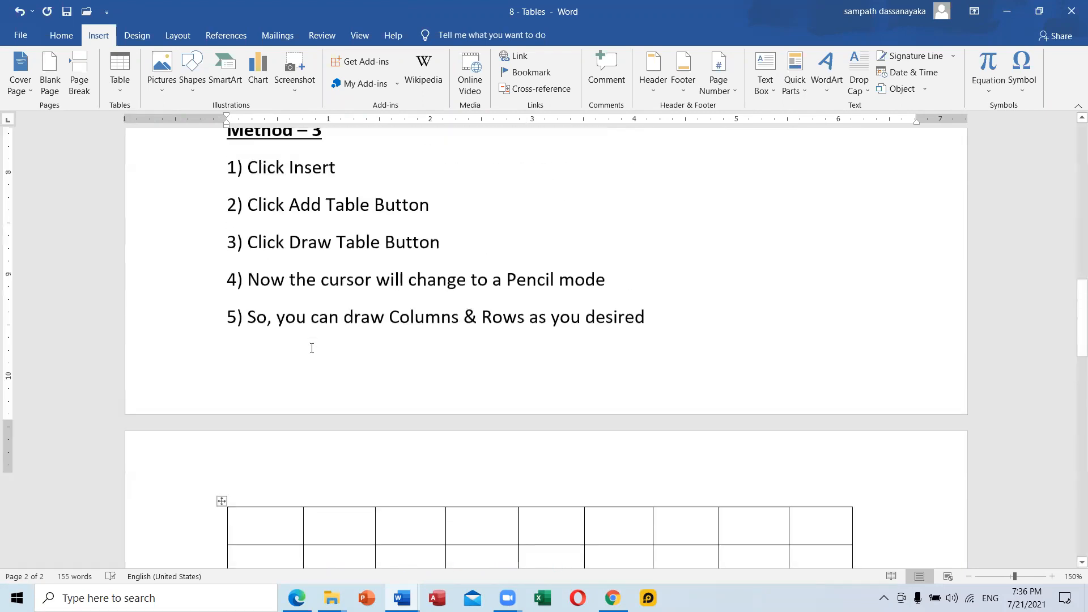
{"action": "scroll", "coordinate": [312, 347], "scroll_direction": "up", "scroll_amount": 4}
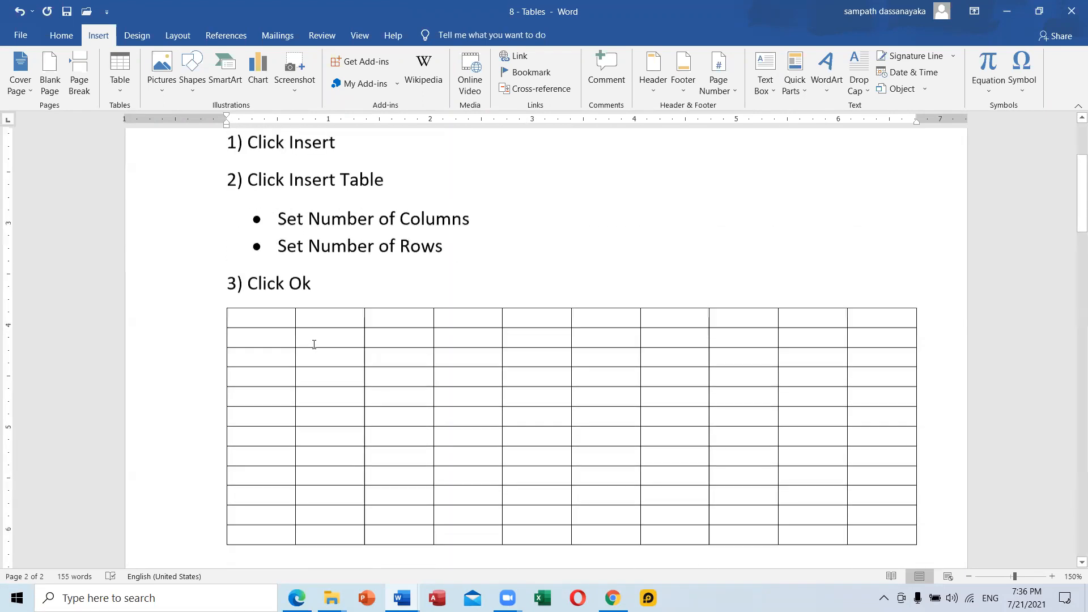
{"action": "scroll", "coordinate": [313, 343], "scroll_direction": "down", "scroll_amount": 12}
{"action": "scroll", "coordinate": [317, 337], "scroll_direction": "down", "scroll_amount": 10}
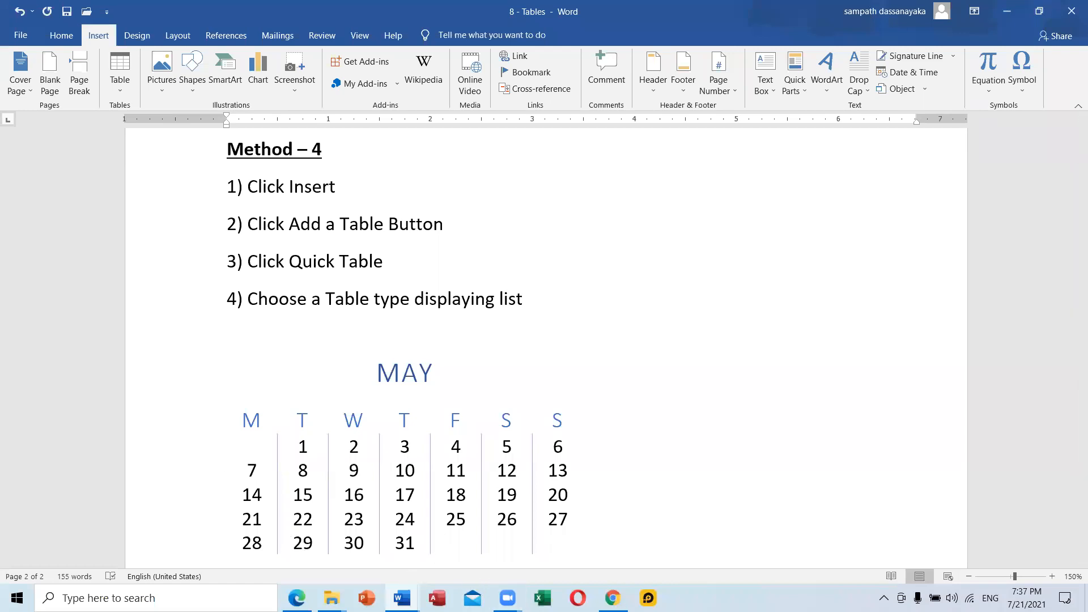
Step: Switch back to Document2 and start a new blank line below the hand-drawn table
{"action": "mouse_move", "coordinate": [508, 598]}
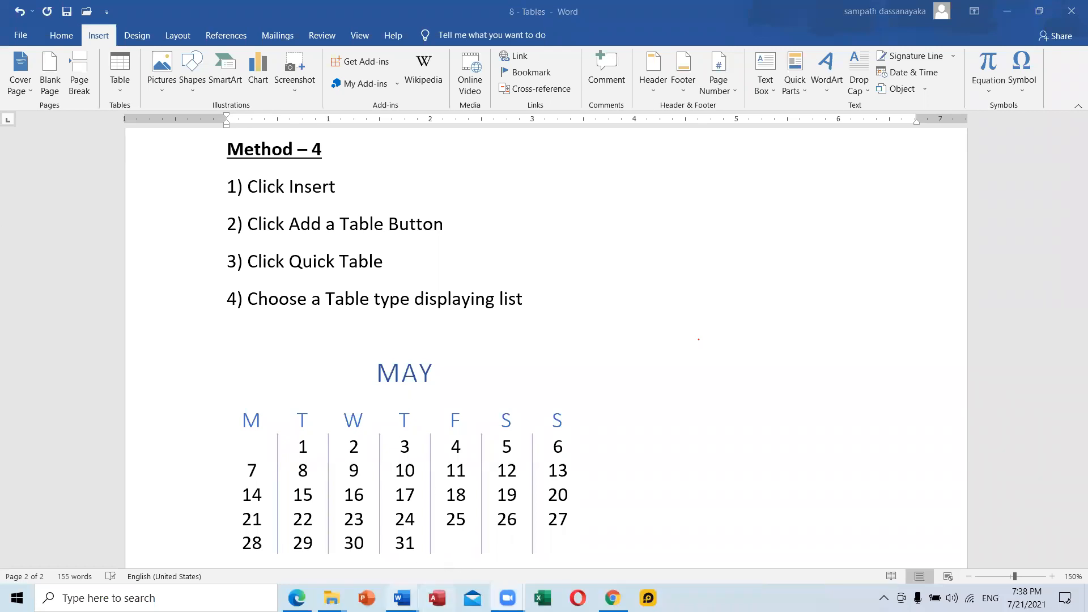
{"action": "mouse_move", "coordinate": [402, 599]}
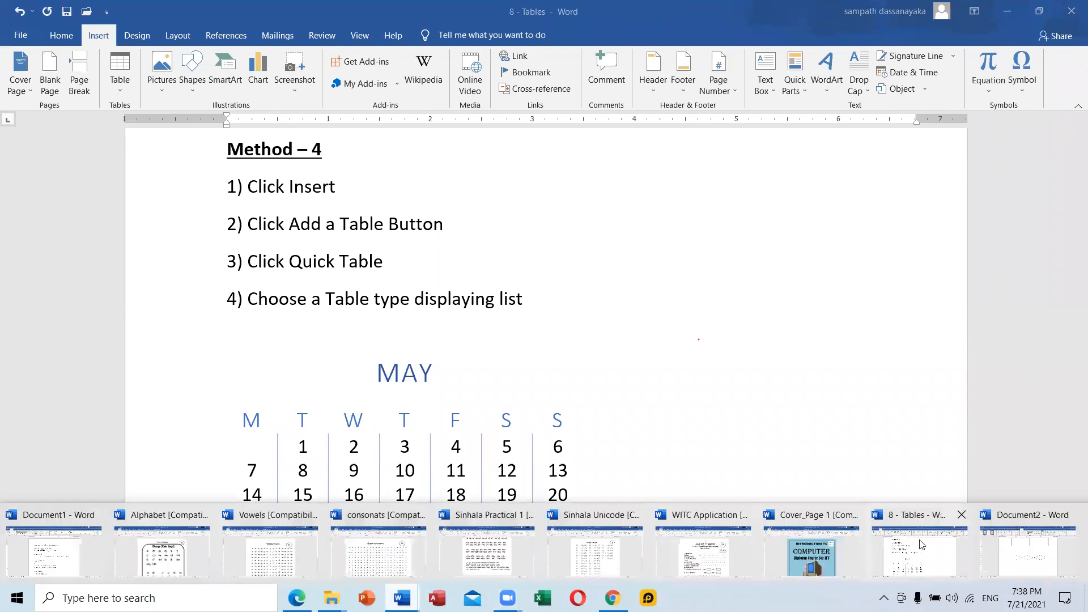
{"action": "left_click", "coordinate": [1002, 549]}
{"action": "scroll", "coordinate": [377, 517], "scroll_direction": "down", "scroll_amount": 5}
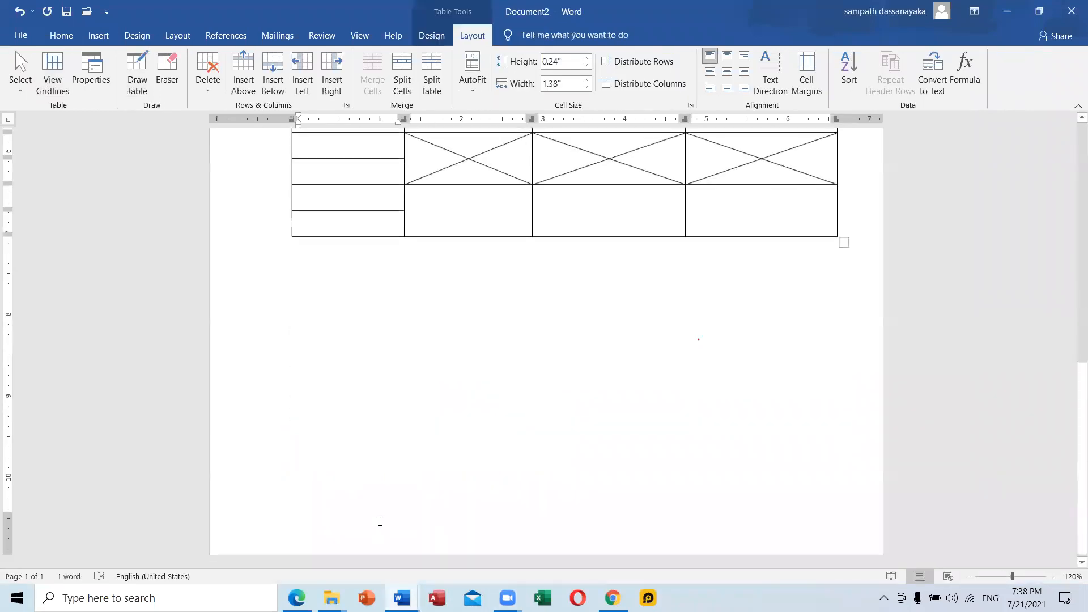
{"action": "left_click", "coordinate": [340, 281]}
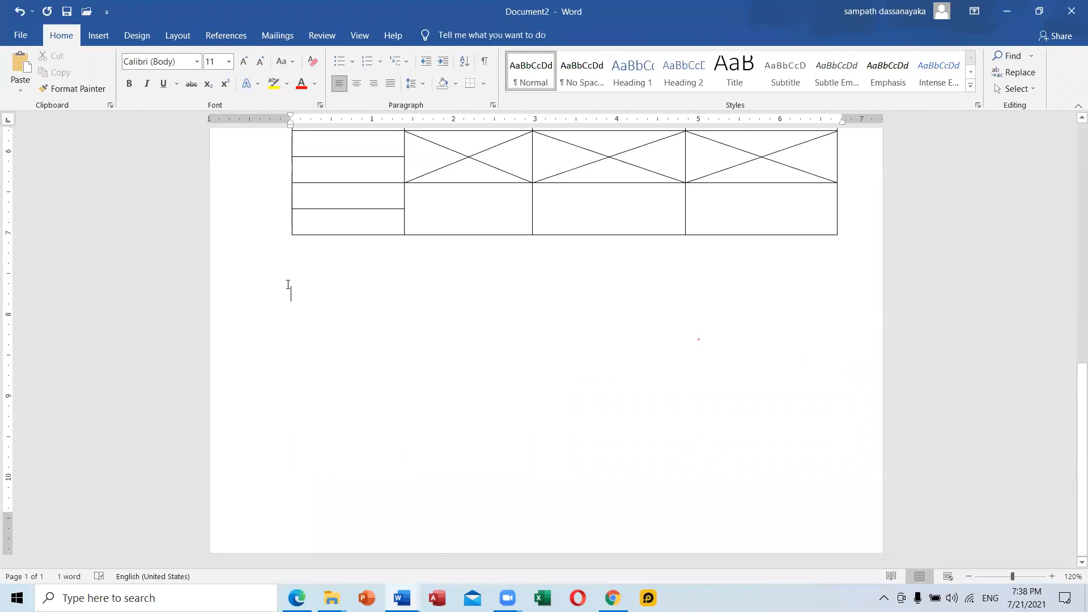
{"action": "key", "text": "Return"}
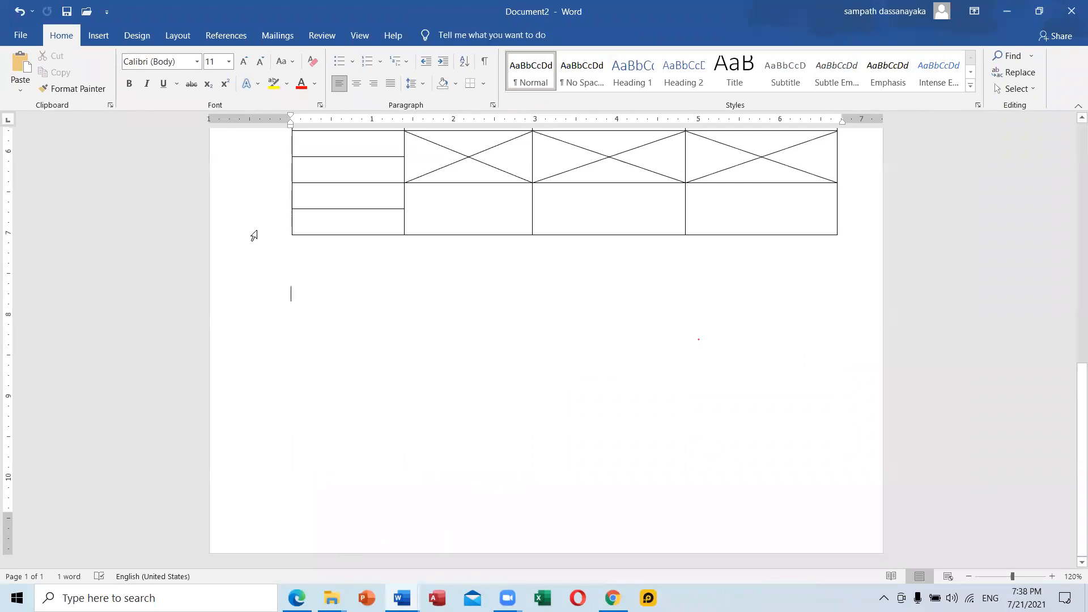
Step: Browse the built-in Quick Tables and insert the Matrix table on the blank line below the hand-drawn table
{"action": "left_click", "coordinate": [98, 35]}
{"action": "left_click", "coordinate": [117, 88]}
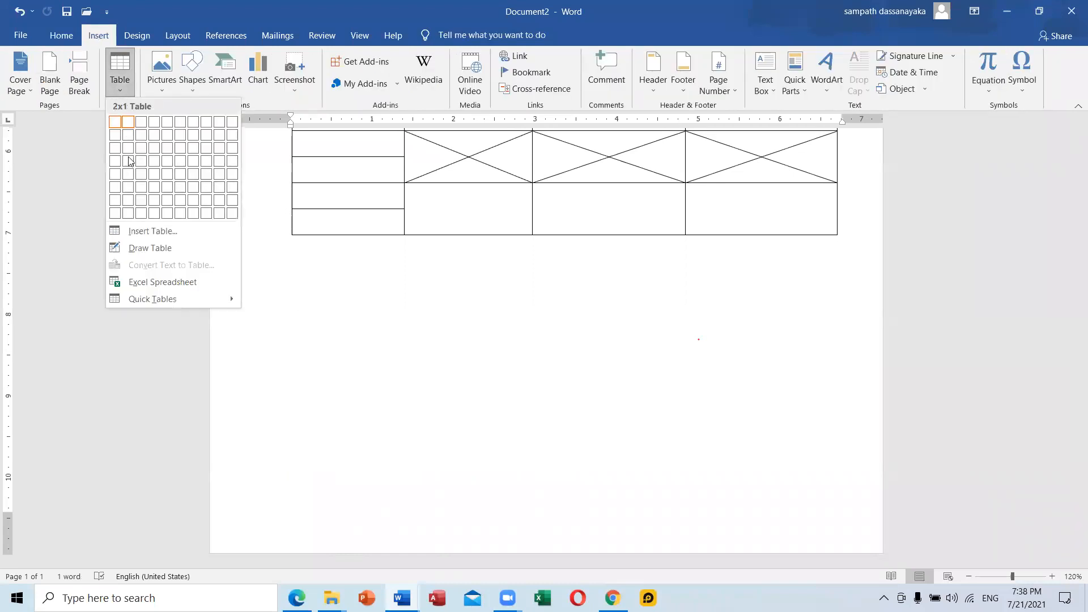
{"action": "mouse_move", "coordinate": [150, 304]}
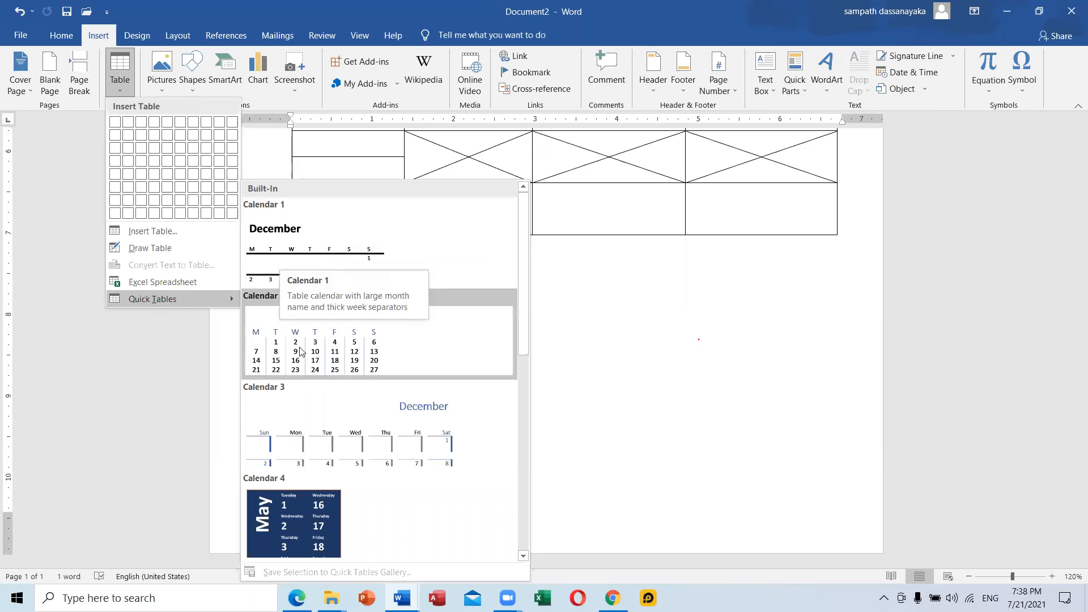
{"action": "scroll", "coordinate": [321, 397], "scroll_direction": "down", "scroll_amount": 6}
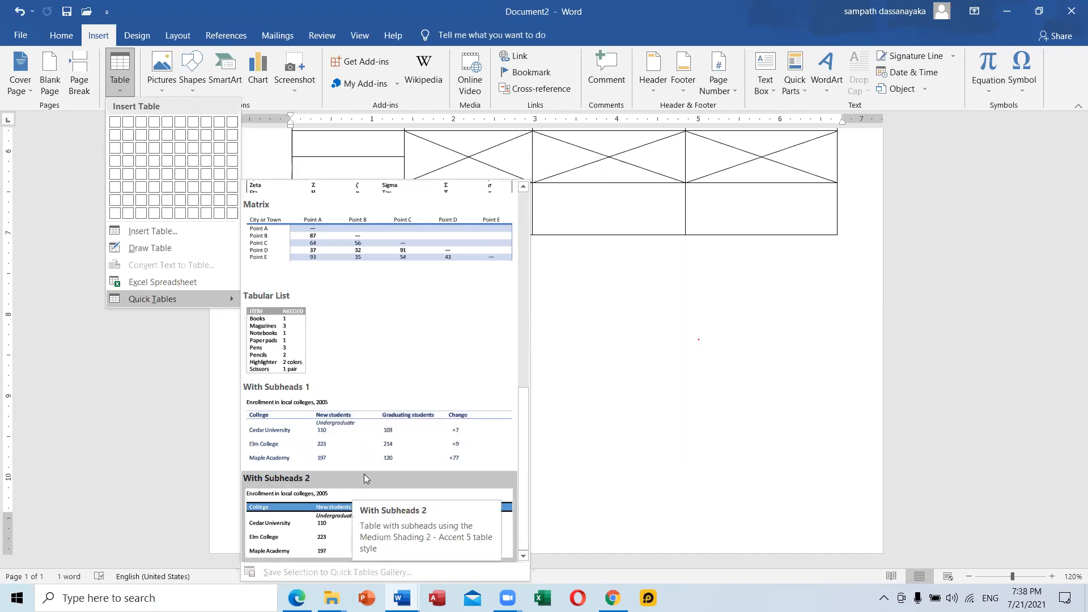
{"action": "scroll", "coordinate": [379, 454], "scroll_direction": "up", "scroll_amount": 6}
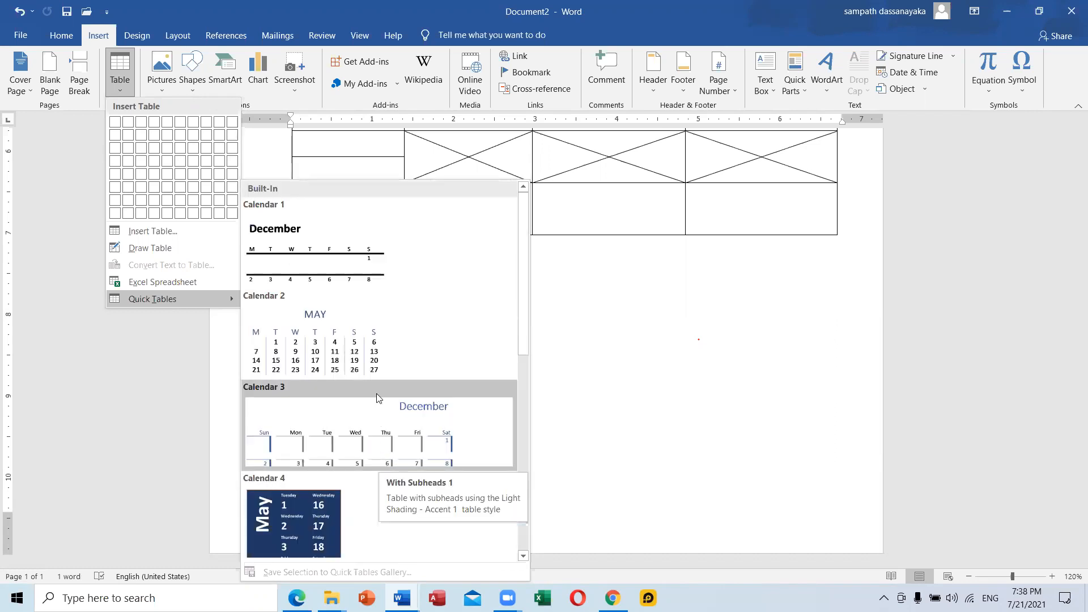
{"action": "scroll", "coordinate": [379, 397], "scroll_direction": "down", "scroll_amount": 6}
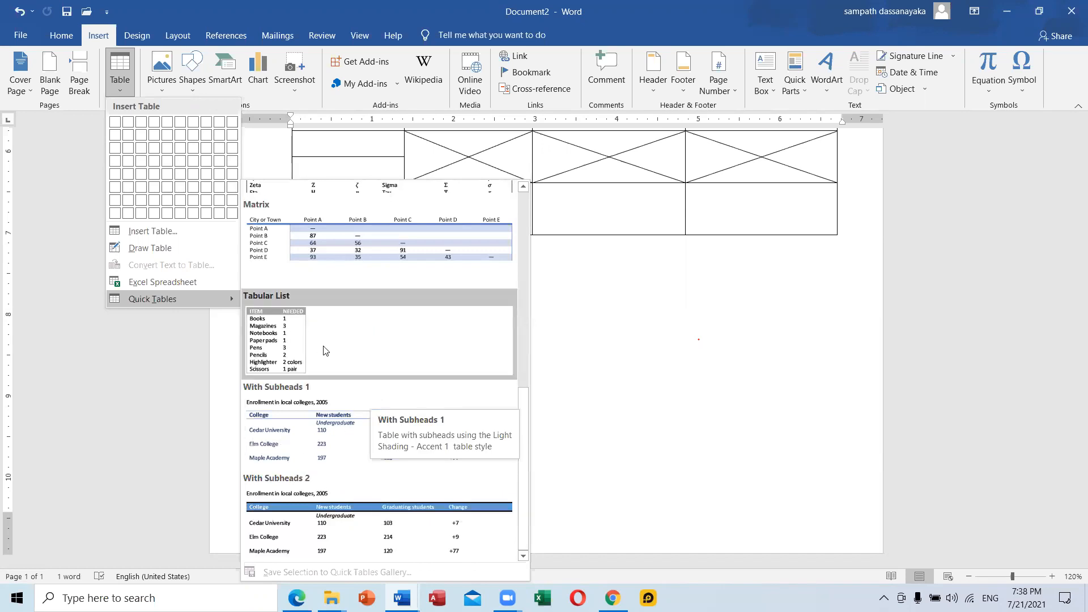
{"action": "scroll", "coordinate": [319, 342], "scroll_direction": "up", "scroll_amount": 6}
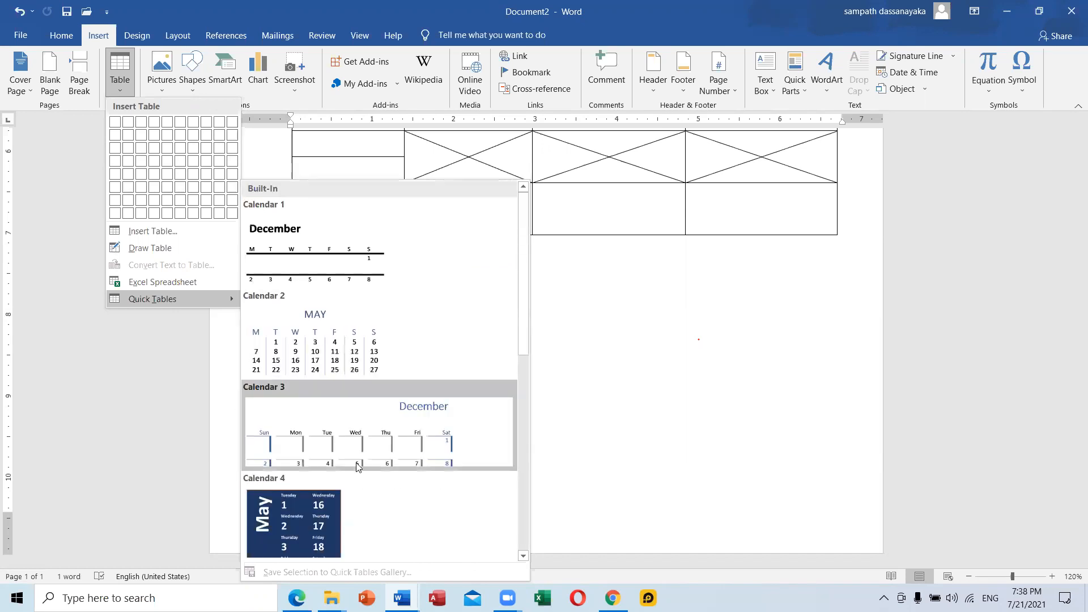
{"action": "scroll", "coordinate": [360, 470], "scroll_direction": "down", "scroll_amount": 4}
{"action": "left_click", "coordinate": [369, 437]}
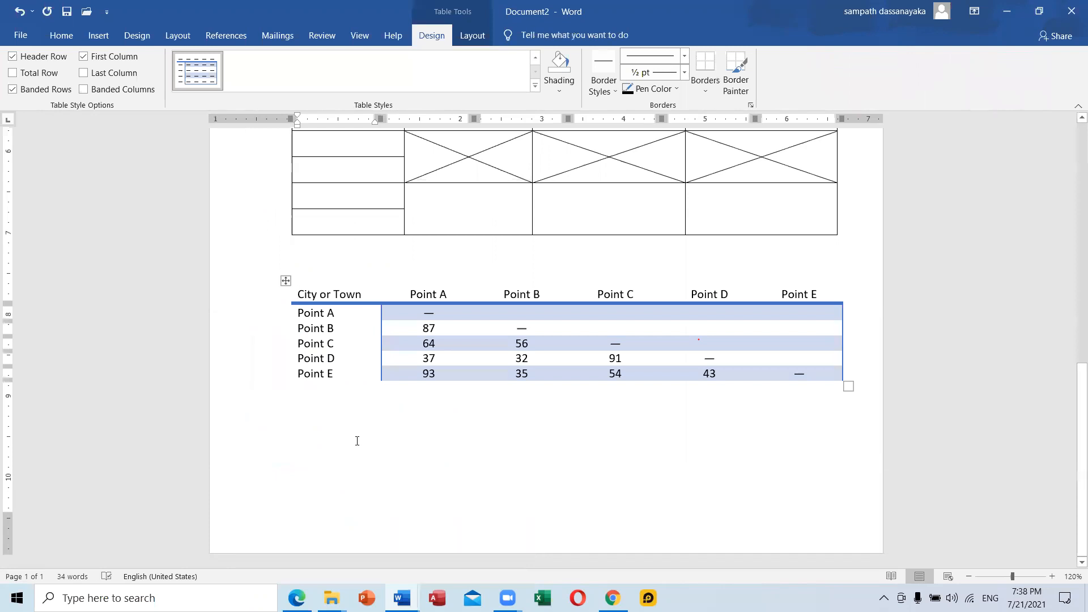
Step: Look over the available table styles without applying one, and undo the insertion of the Matrix table
{"action": "left_click", "coordinate": [535, 86]}
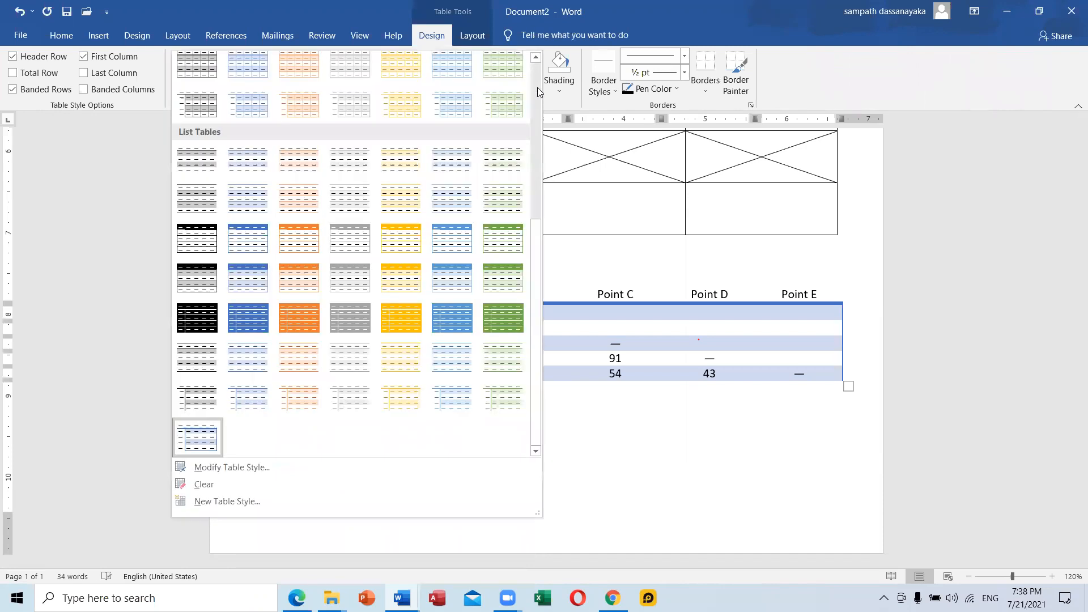
{"action": "left_click", "coordinate": [730, 350]}
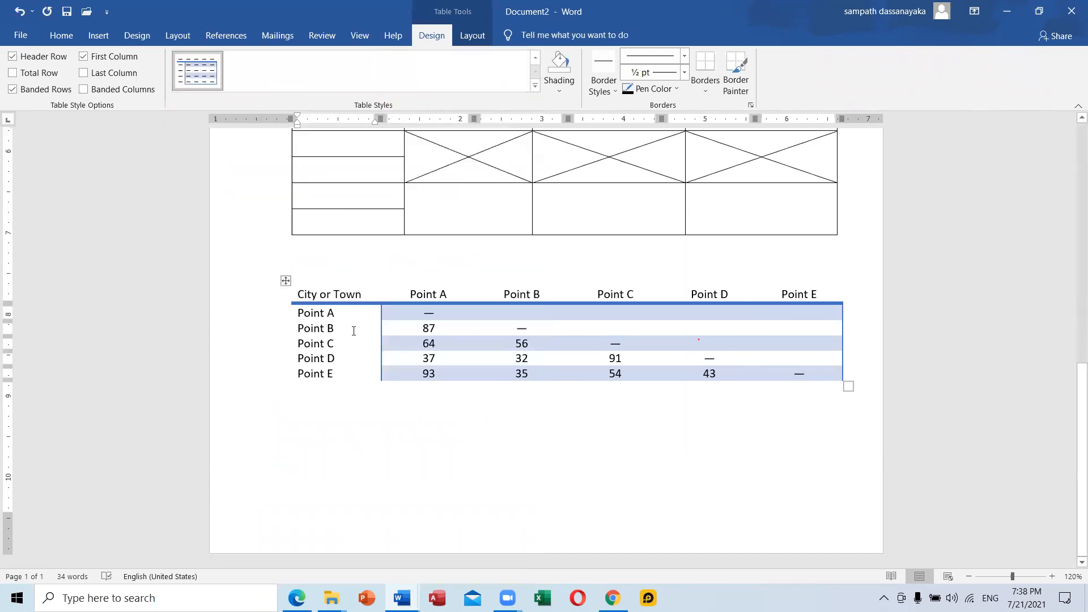
{"action": "key", "text": "ctrl+z"}
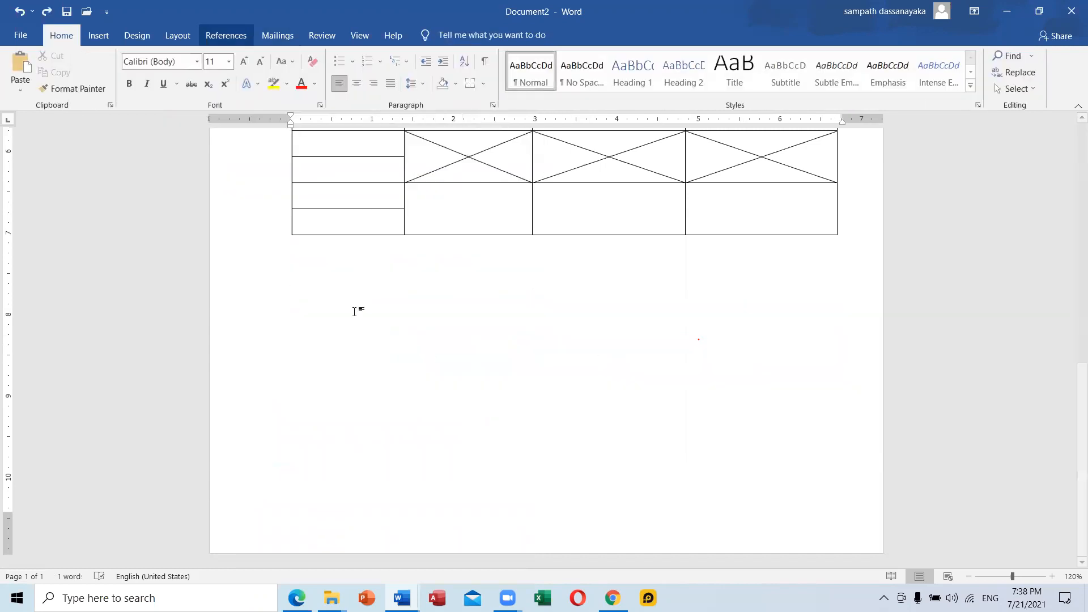
Step: Insert the Calendar 2 quick table below the hand-drawn table
{"action": "left_click", "coordinate": [96, 37]}
{"action": "left_click", "coordinate": [118, 89]}
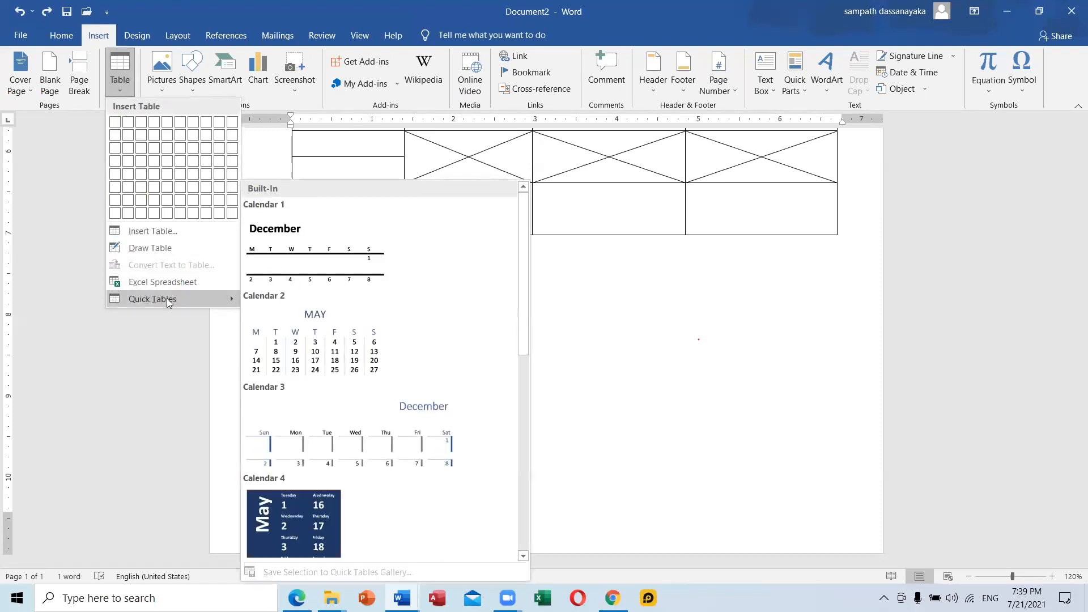
{"action": "left_click", "coordinate": [295, 375]}
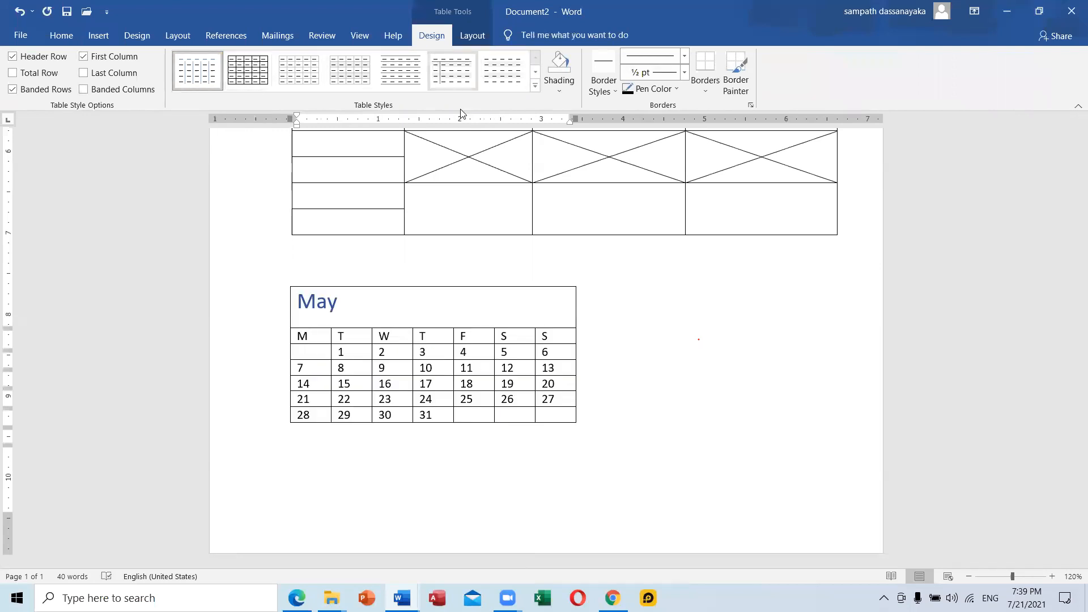
Step: Try gold, light blue, blue and green grid table styles on the May calendar
{"action": "left_click", "coordinate": [534, 87]}
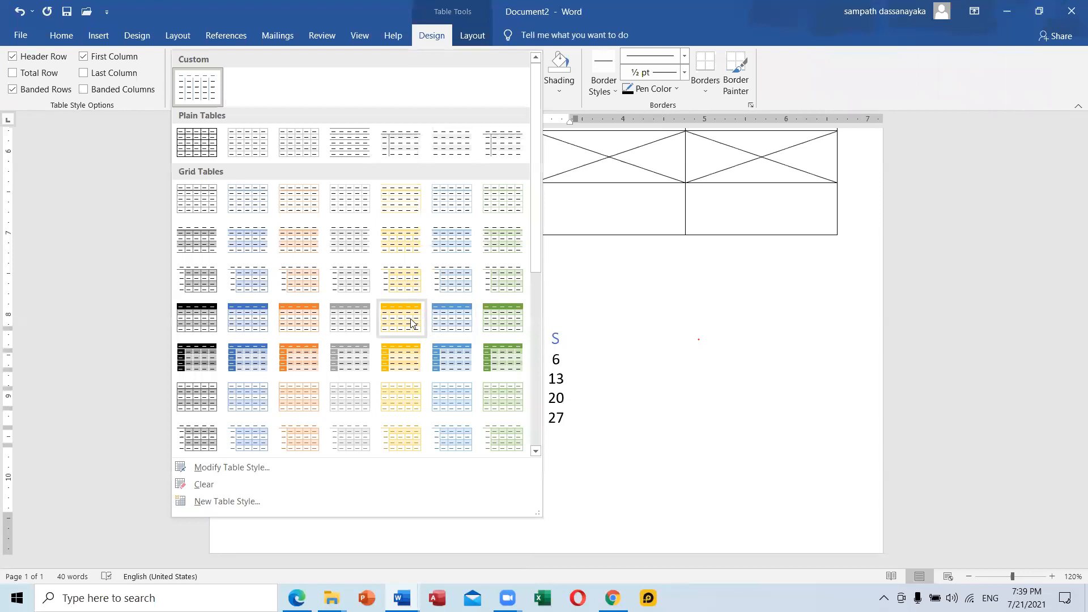
{"action": "left_click", "coordinate": [410, 318]}
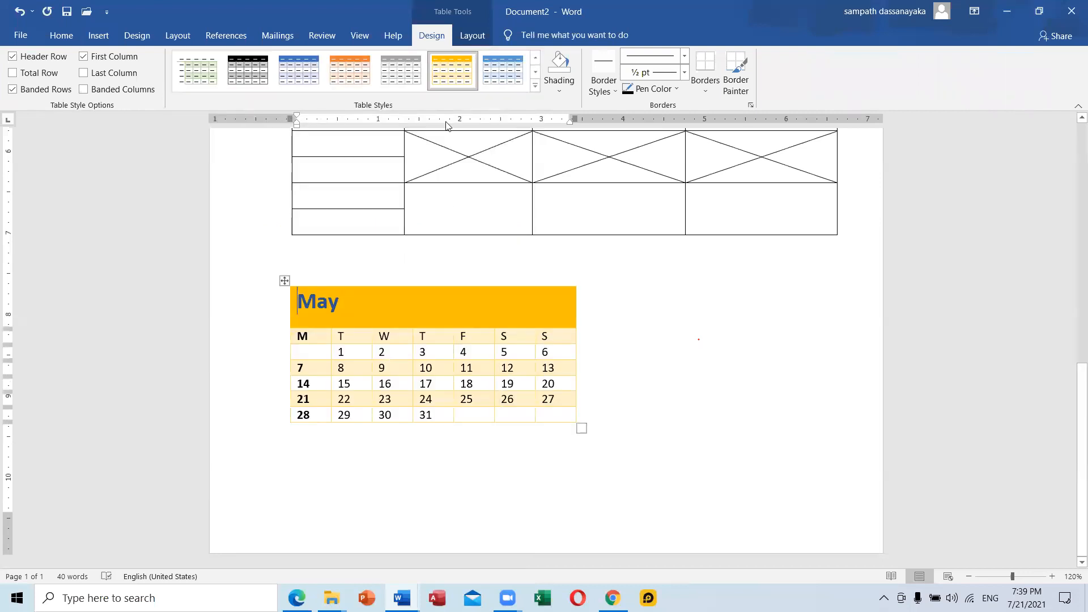
{"action": "left_click", "coordinate": [502, 84]}
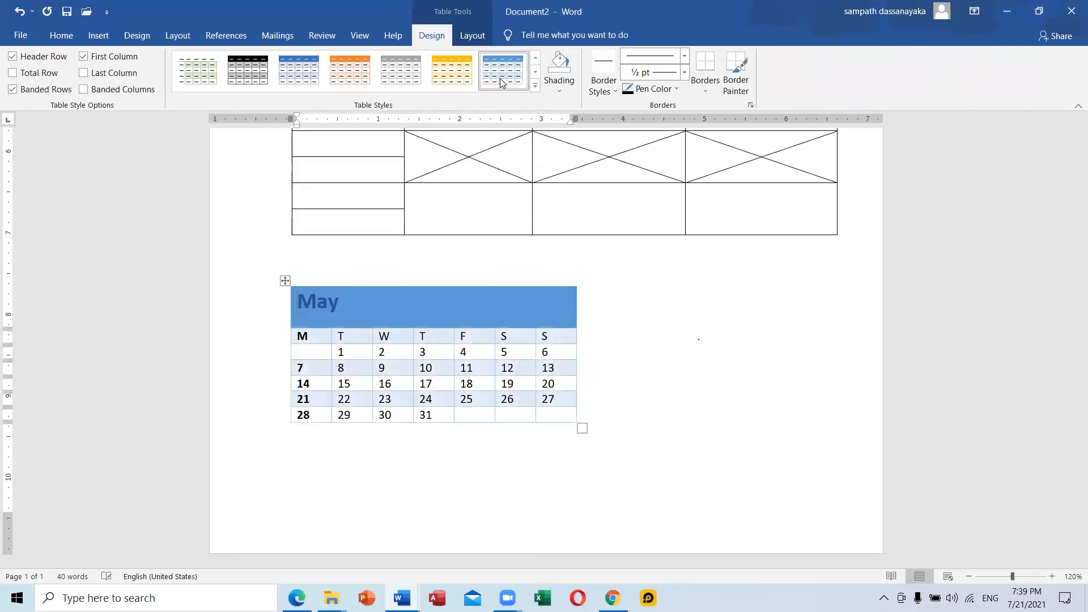
{"action": "left_click", "coordinate": [532, 86]}
{"action": "left_click", "coordinate": [240, 435]}
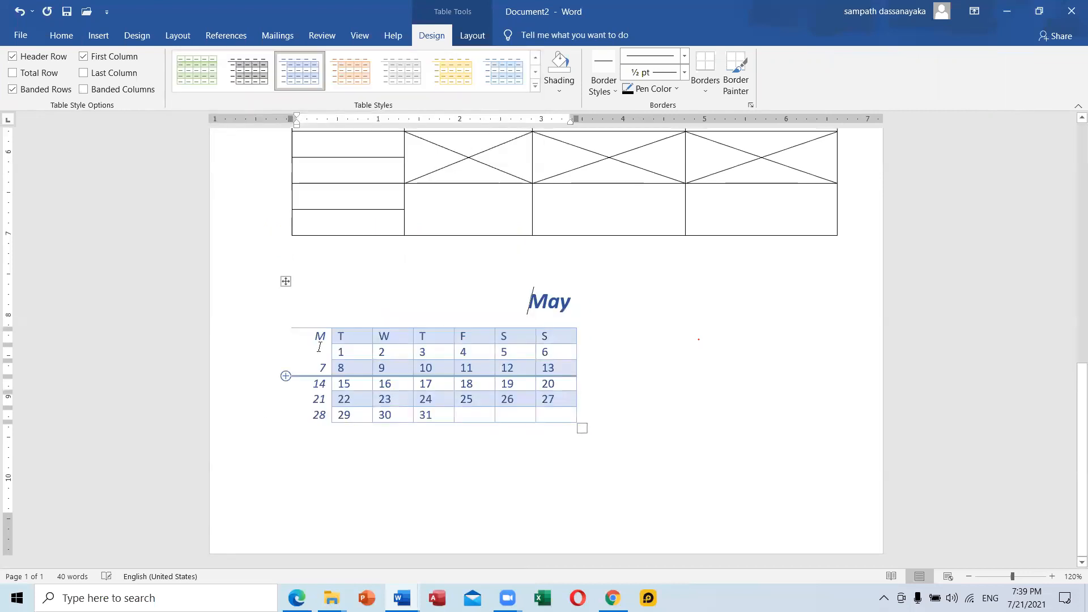
{"action": "left_click", "coordinate": [535, 86]}
{"action": "left_click", "coordinate": [505, 292]}
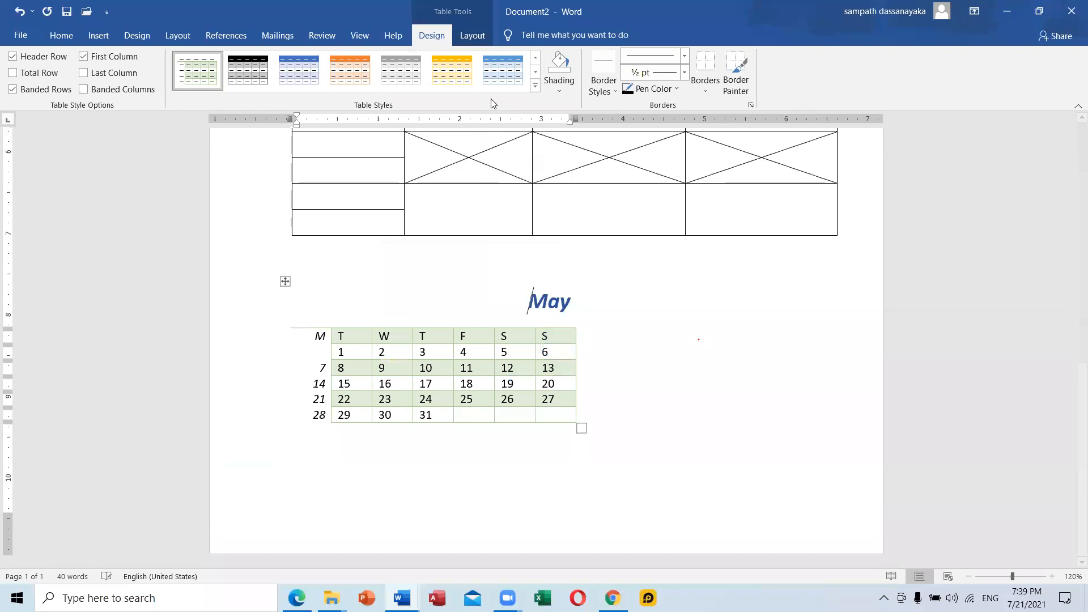
Step: Apply the blue grid table style with solid blue header row and first column to the May calendar
{"action": "left_click", "coordinate": [535, 85]}
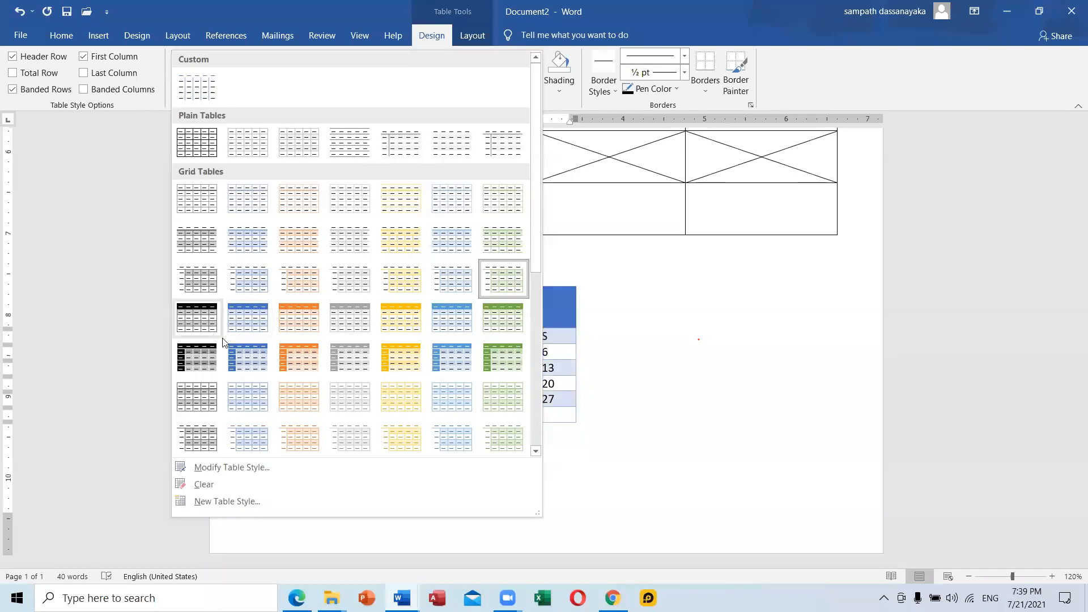
{"action": "left_click", "coordinate": [235, 351]}
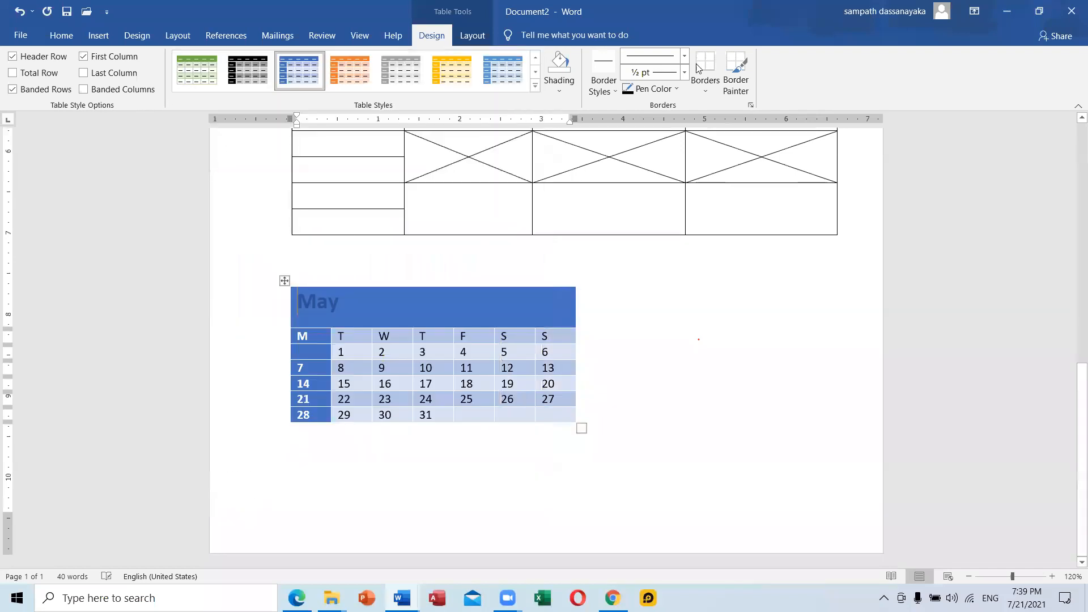
Step: Choose the blue single-line 1 ½ pt border style and paint it along the May calendar's right and top borders
{"action": "left_click", "coordinate": [617, 89]}
{"action": "left_click", "coordinate": [676, 153]}
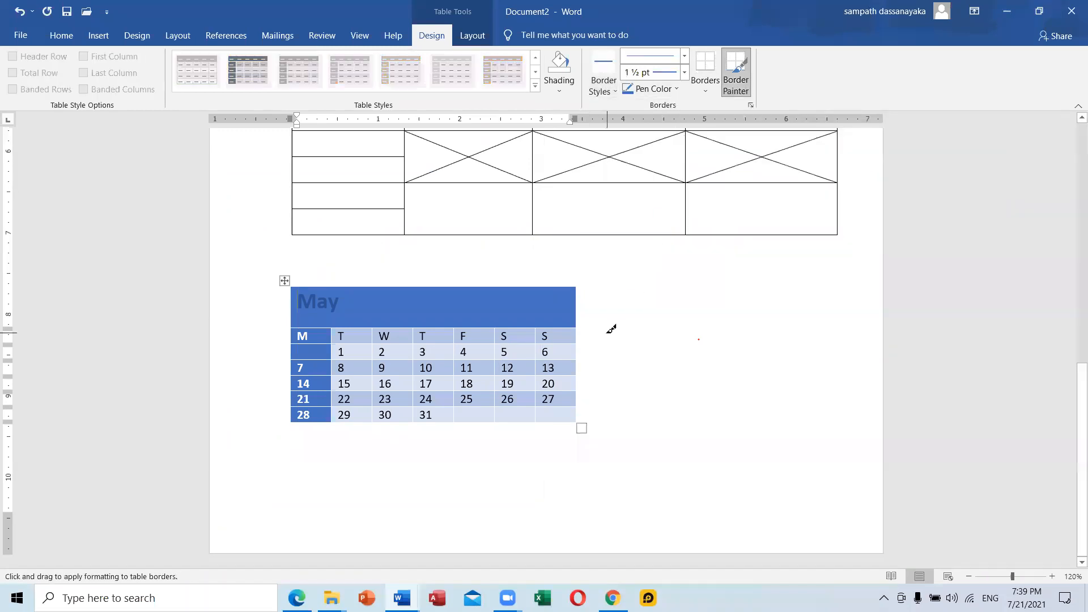
{"action": "left_click_drag", "start_coordinate": [583, 286], "coordinate": [586, 422]}
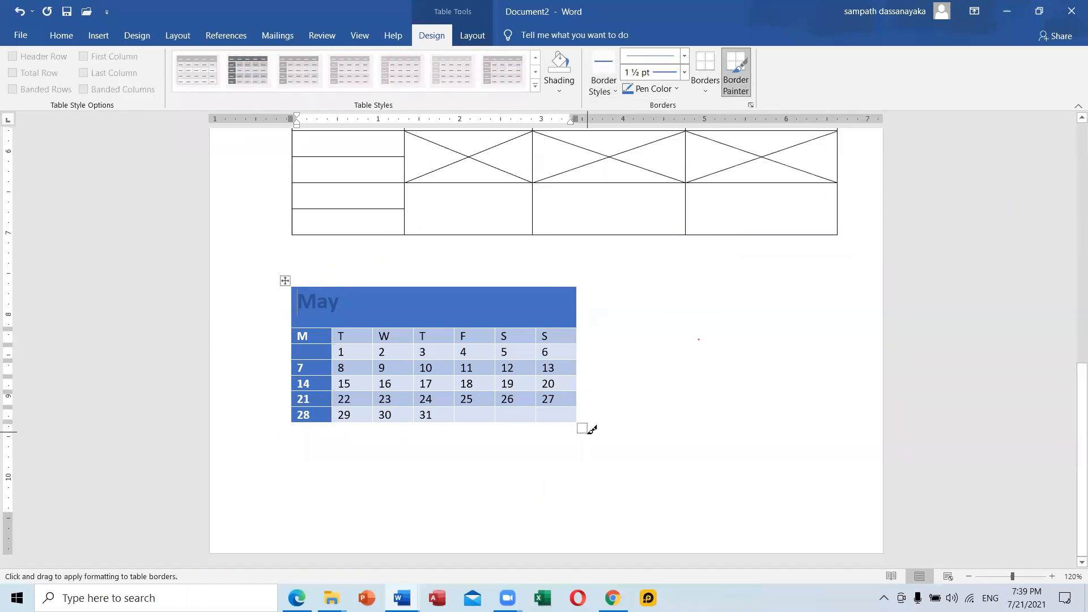
{"action": "left_click_drag", "start_coordinate": [577, 288], "coordinate": [581, 390]}
{"action": "left_click_drag", "start_coordinate": [579, 287], "coordinate": [584, 419]}
{"action": "left_click_drag", "start_coordinate": [297, 279], "coordinate": [581, 284]}
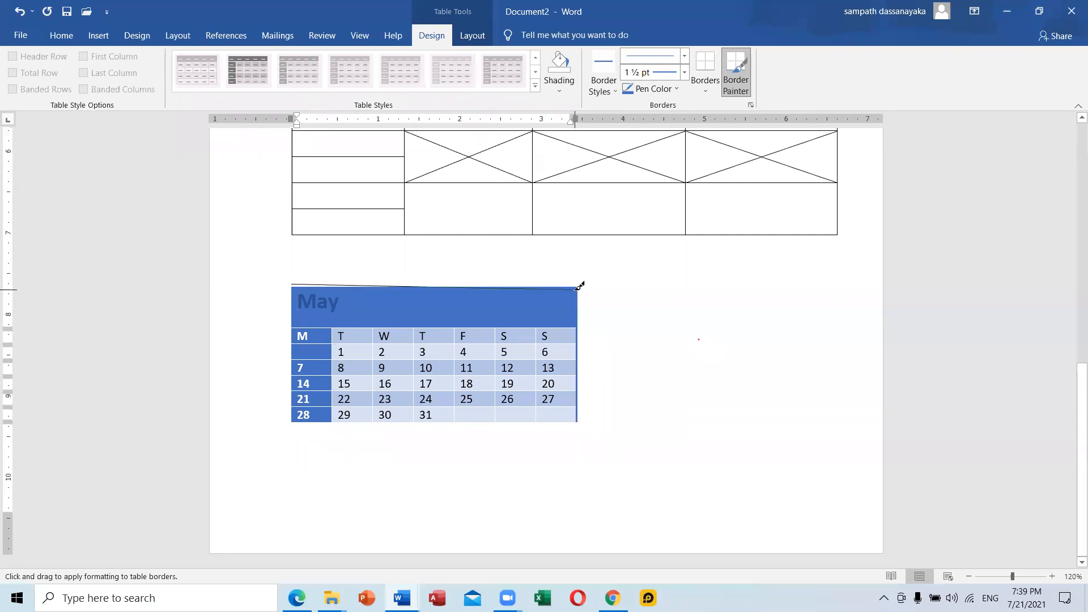
{"action": "mouse_move", "coordinate": [297, 279]}
{"action": "left_mouse_down"}
{"action": "mouse_move", "coordinate": [582, 283]}
{"action": "mouse_move", "coordinate": [403, 274]}
{"action": "left_mouse_up"}
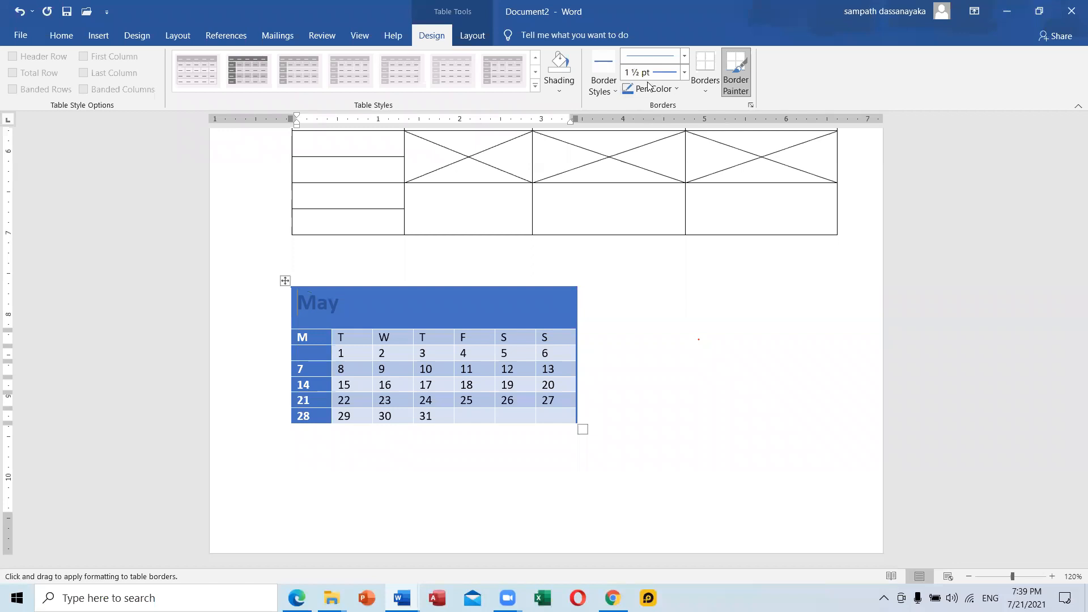
Step: Set the pen color to red and paint the May calendar's whole outer border with the 1 ½ pt line
{"action": "left_click", "coordinate": [676, 88]}
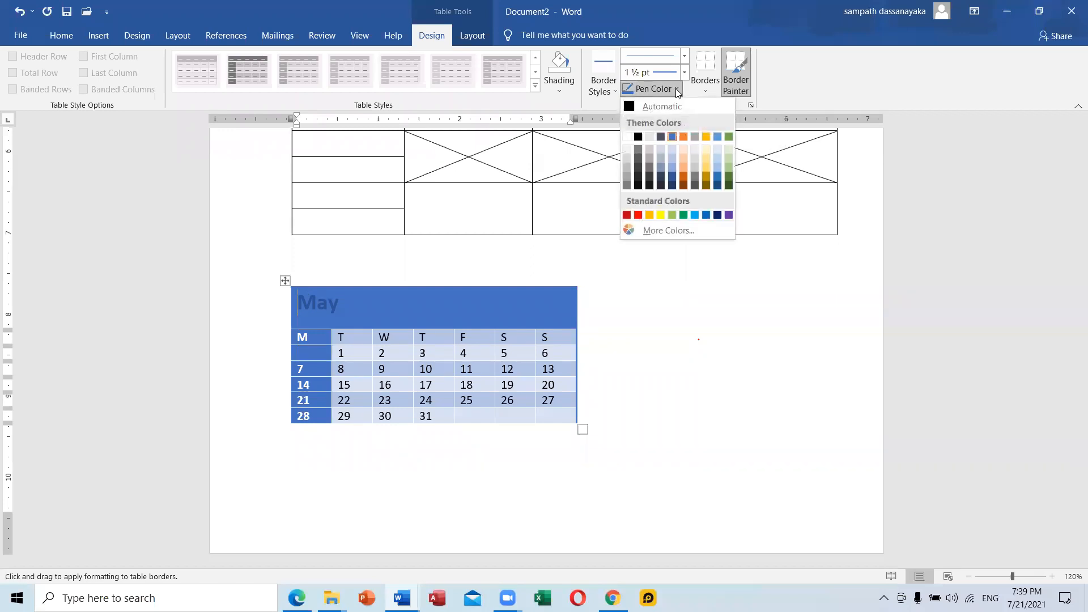
{"action": "left_click", "coordinate": [639, 214]}
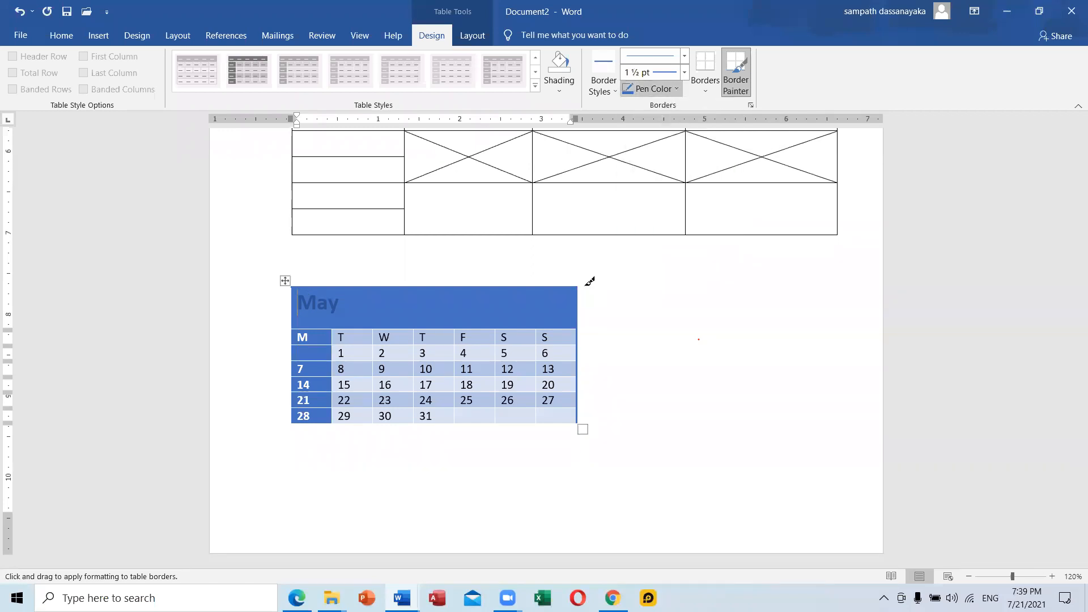
{"action": "left_click_drag", "start_coordinate": [584, 302], "coordinate": [587, 413]}
{"action": "mouse_move", "coordinate": [297, 282]}
{"action": "left_mouse_down"}
{"action": "mouse_move", "coordinate": [579, 282]}
{"action": "mouse_move", "coordinate": [567, 281]}
{"action": "left_mouse_up"}
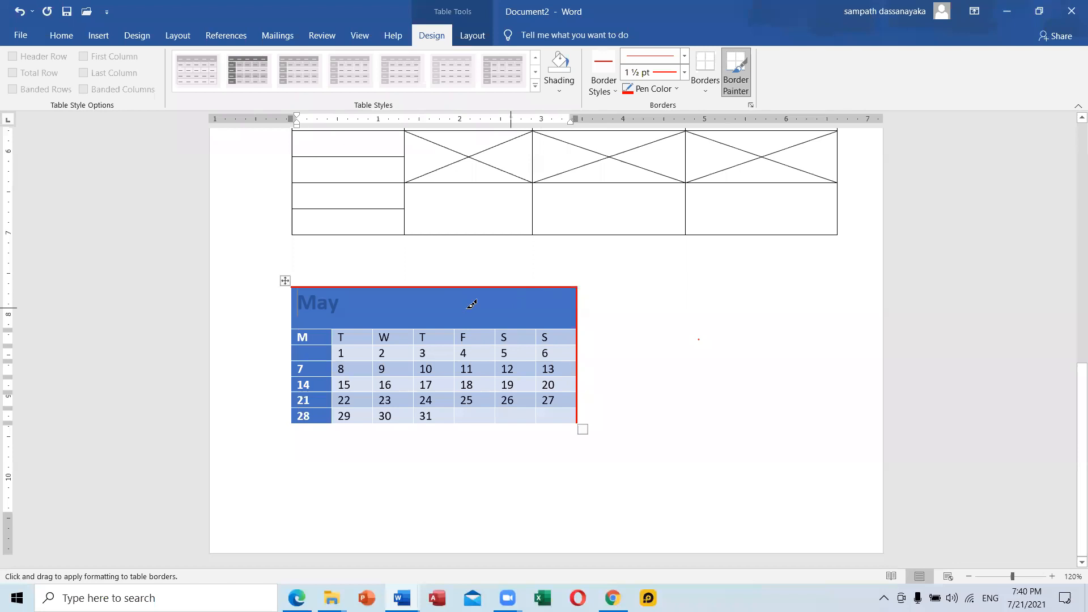
{"action": "mouse_move", "coordinate": [294, 286]}
{"action": "left_mouse_down"}
{"action": "mouse_move", "coordinate": [295, 408]}
{"action": "mouse_move", "coordinate": [317, 428]}
{"action": "mouse_move", "coordinate": [353, 418]}
{"action": "mouse_move", "coordinate": [575, 420]}
{"action": "left_mouse_up"}
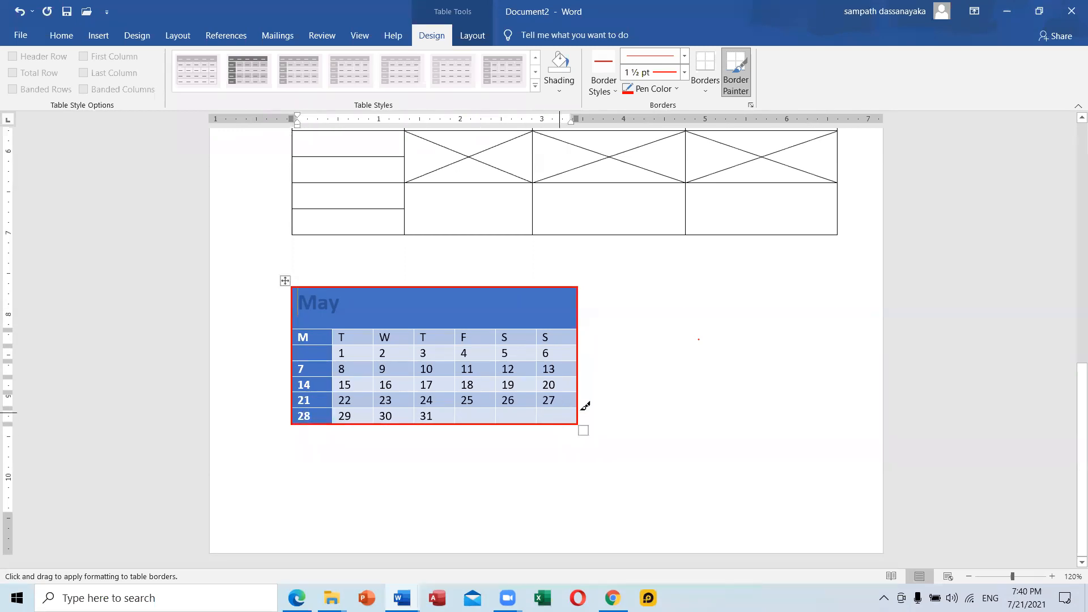
Step: Set the line weight to 6 pt and paint the May calendar's right and left borders in red
{"action": "left_click", "coordinate": [686, 73]}
{"action": "left_click", "coordinate": [656, 243]}
{"action": "left_click_drag", "start_coordinate": [581, 285], "coordinate": [590, 408]}
{"action": "left_click_drag", "start_coordinate": [583, 285], "coordinate": [588, 416]}
{"action": "mouse_move", "coordinate": [295, 287]}
{"action": "left_mouse_down"}
{"action": "mouse_move", "coordinate": [294, 409]}
{"action": "mouse_move", "coordinate": [294, 398]}
{"action": "left_mouse_up"}
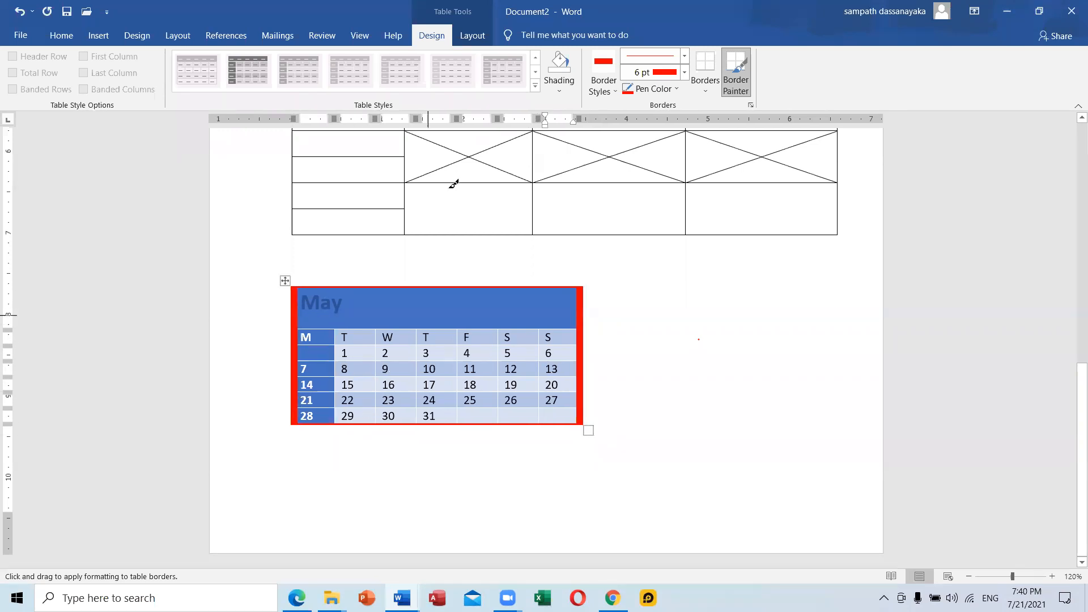
Step: Paint the hand-drawn table's bottom border with the 6 pt red line and keep the Border Painter active
{"action": "left_click_drag", "start_coordinate": [293, 233], "coordinate": [777, 229]}
{"action": "scroll", "coordinate": [828, 221], "scroll_direction": "up", "scroll_amount": 4}
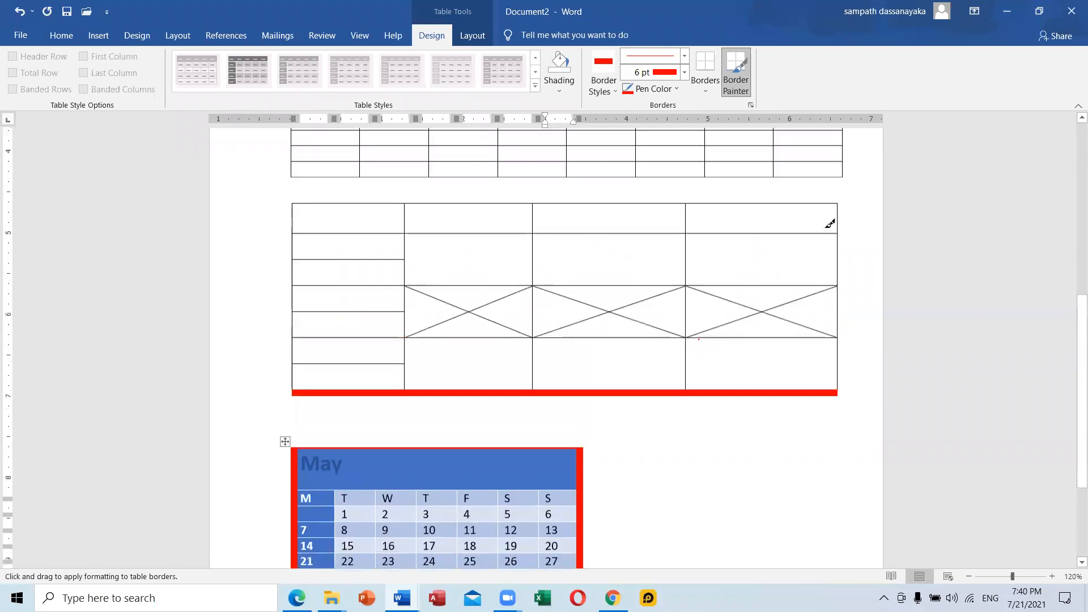
{"action": "left_click", "coordinate": [699, 81]}
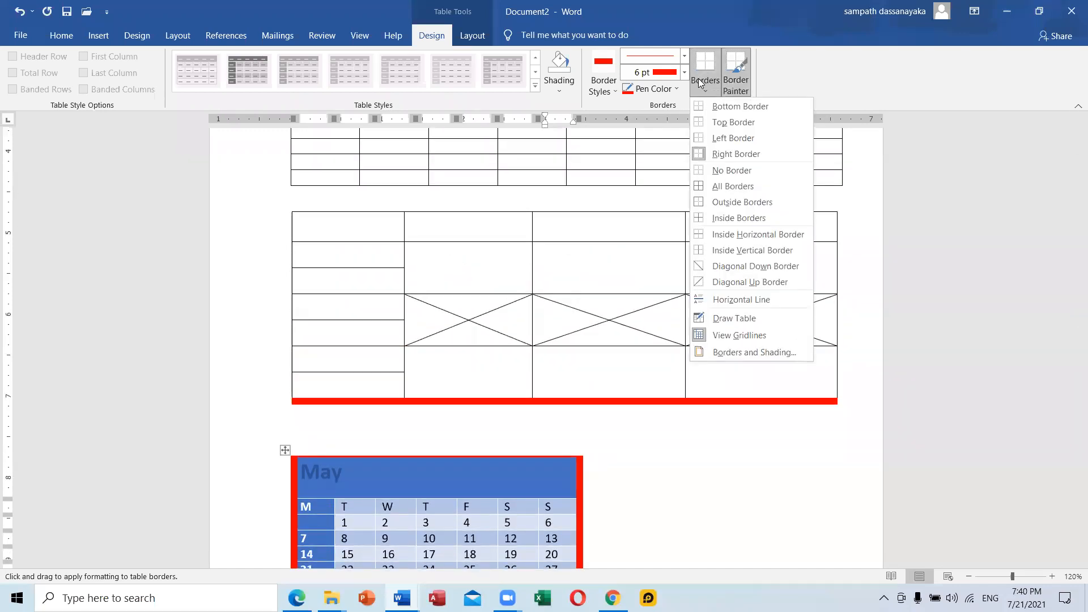
{"action": "left_click", "coordinate": [743, 87]}
{"action": "left_click", "coordinate": [751, 85]}
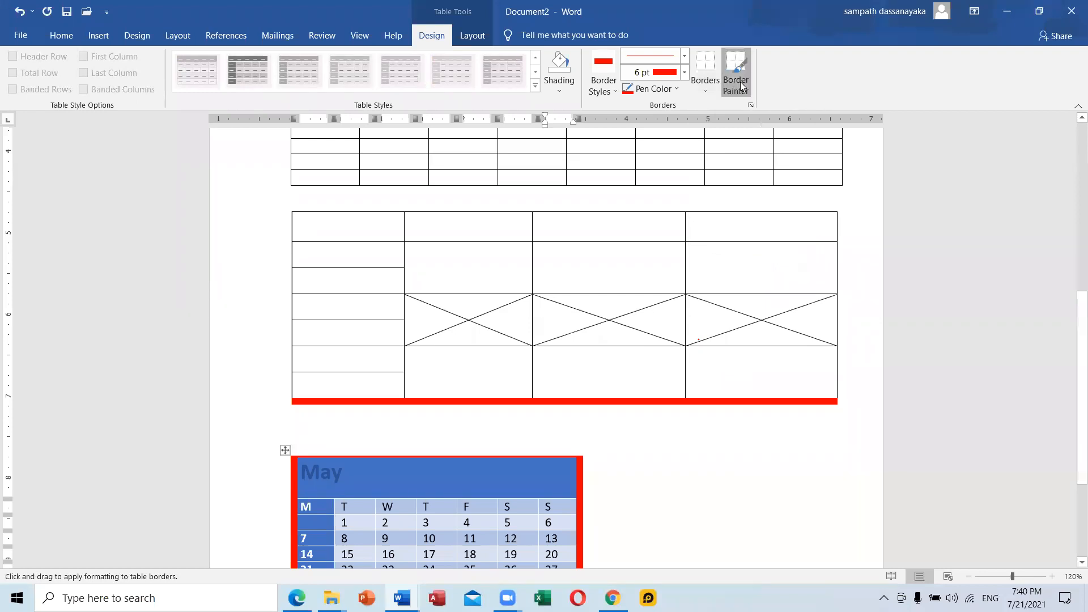
{"action": "left_click", "coordinate": [744, 69]}
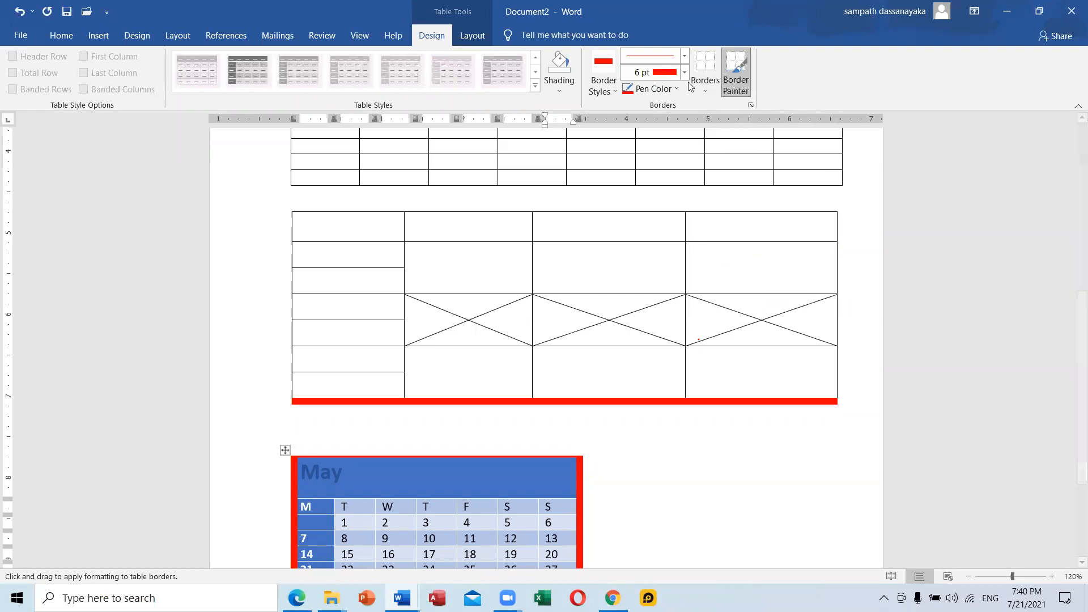
Step: Choose the 3 pt red triple line with a thick middle and paint the hand-drawn table's top, left and right borders
{"action": "left_click", "coordinate": [681, 61]}
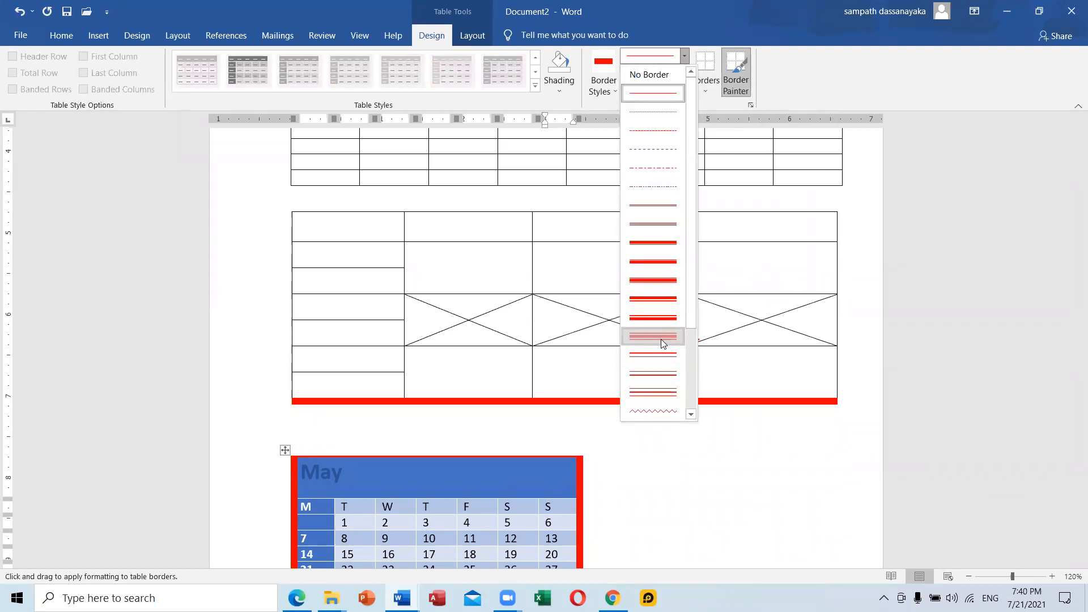
{"action": "left_click", "coordinate": [661, 339]}
{"action": "left_click_drag", "start_coordinate": [297, 211], "coordinate": [778, 216]}
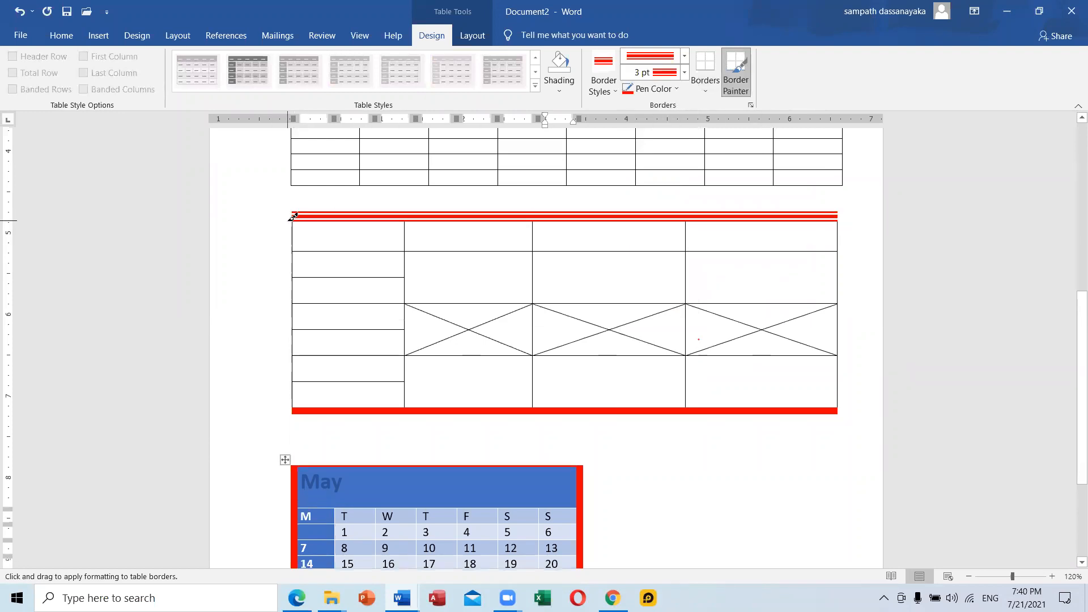
{"action": "left_click_drag", "start_coordinate": [294, 218], "coordinate": [297, 410]}
{"action": "left_click_drag", "start_coordinate": [850, 224], "coordinate": [853, 402]}
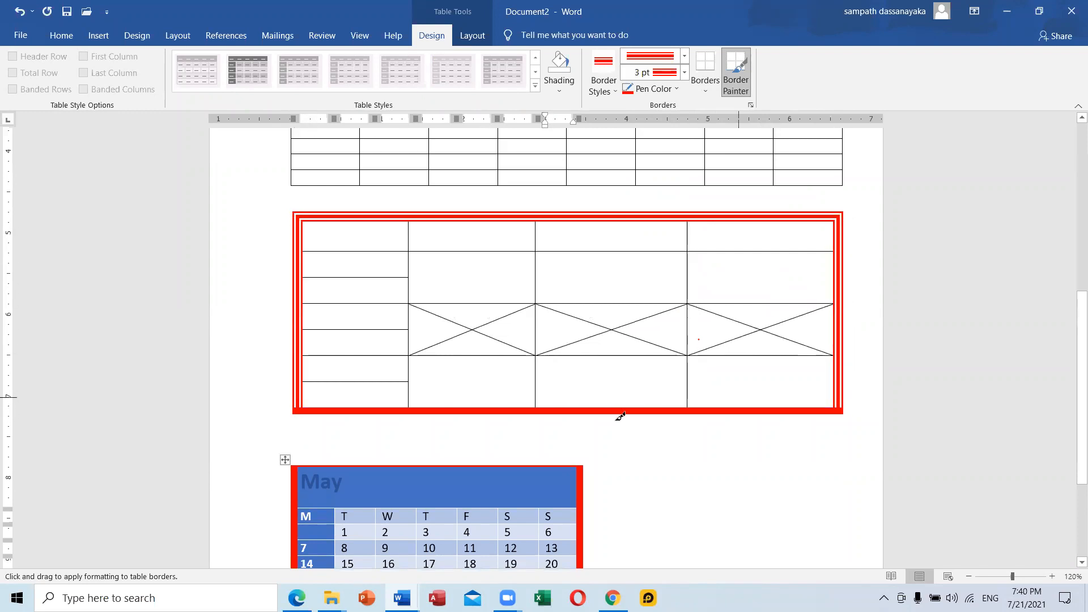
Step: Paint the hand-drawn table's bottom border with the 3 pt red triple line
{"action": "mouse_move", "coordinate": [334, 405]}
{"action": "left_mouse_down"}
{"action": "mouse_move", "coordinate": [809, 403]}
{"action": "mouse_move", "coordinate": [819, 413]}
{"action": "left_mouse_up"}
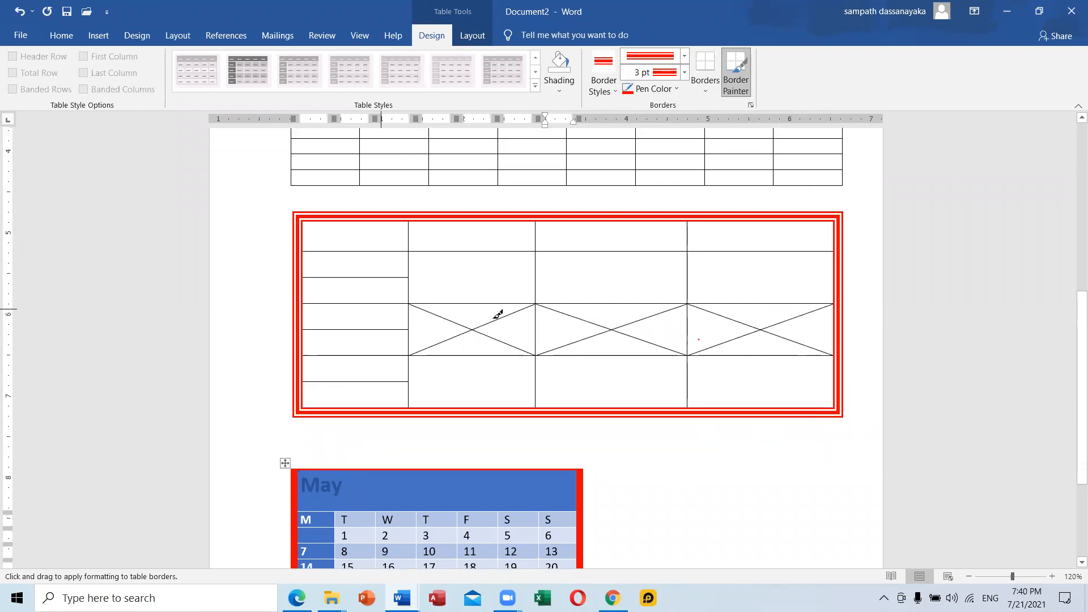
{"action": "scroll", "coordinate": [498, 314], "scroll_direction": "up", "scroll_amount": 2}
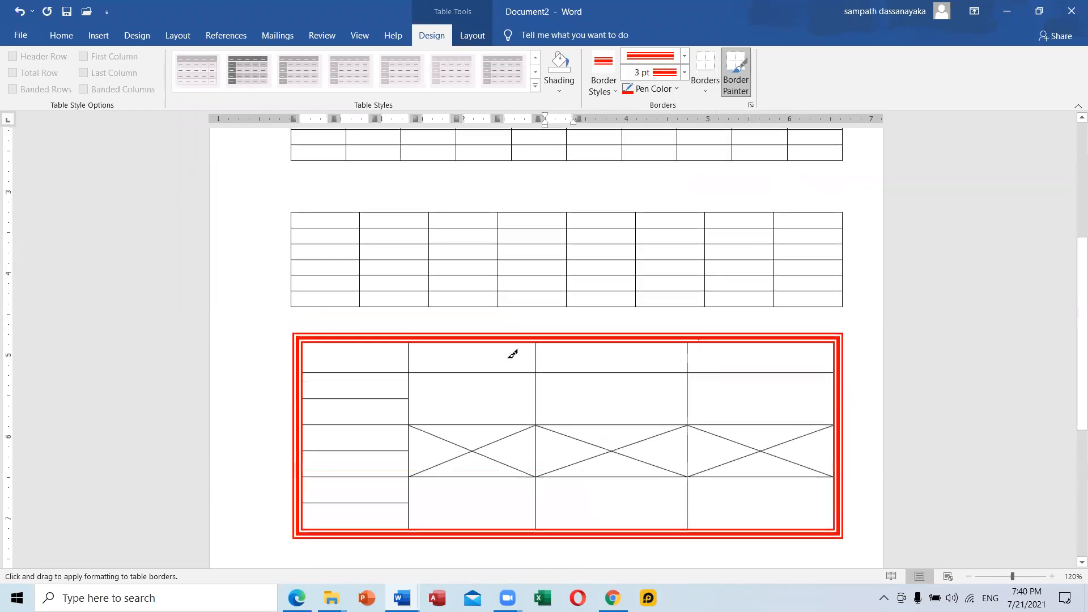
Step: Apply the 1 ½ pt blue border style and change its line style to the wavy line
{"action": "left_click", "coordinate": [675, 90]}
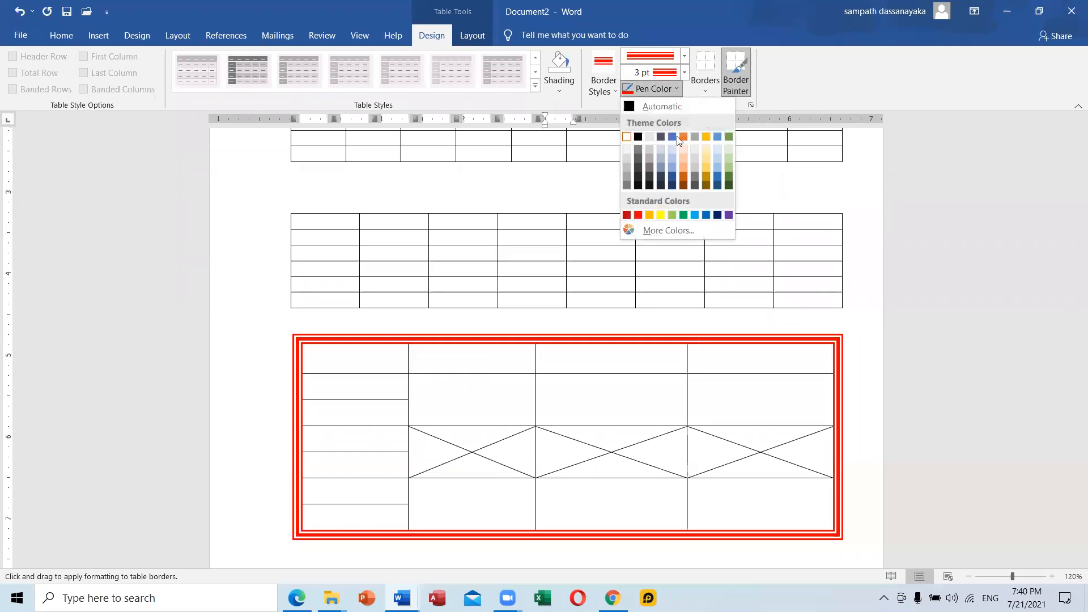
{"action": "left_click", "coordinate": [694, 216]}
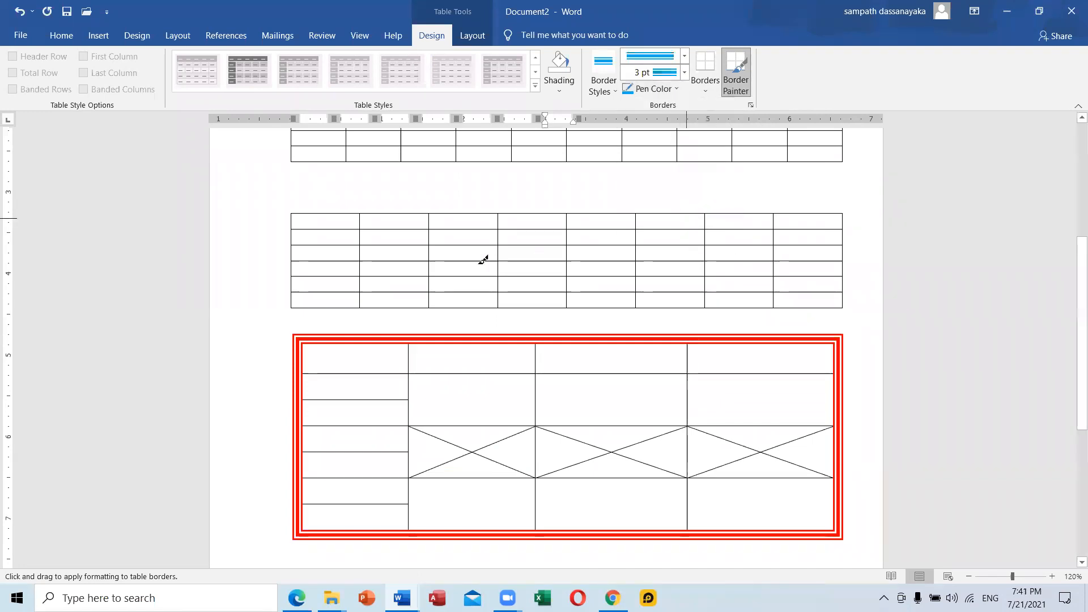
{"action": "left_click", "coordinate": [610, 68]}
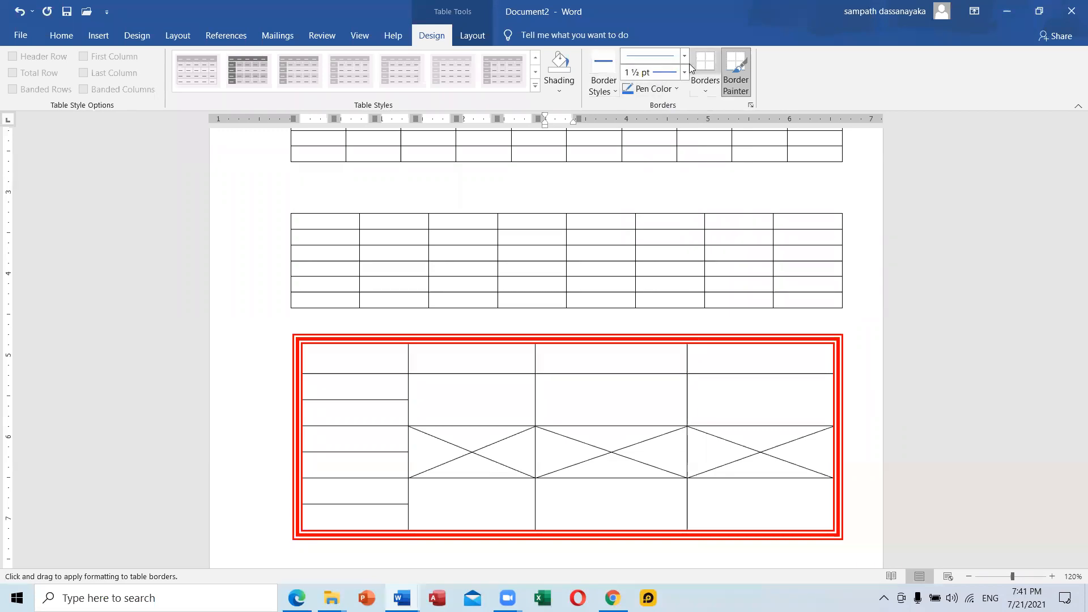
{"action": "left_click", "coordinate": [669, 92]}
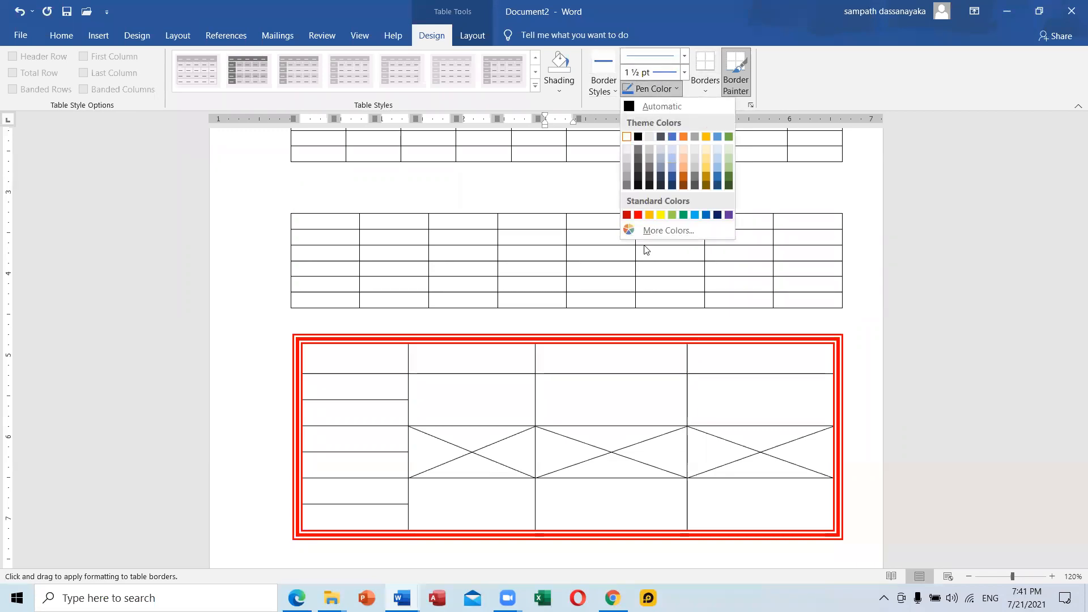
{"action": "left_click", "coordinate": [716, 172]}
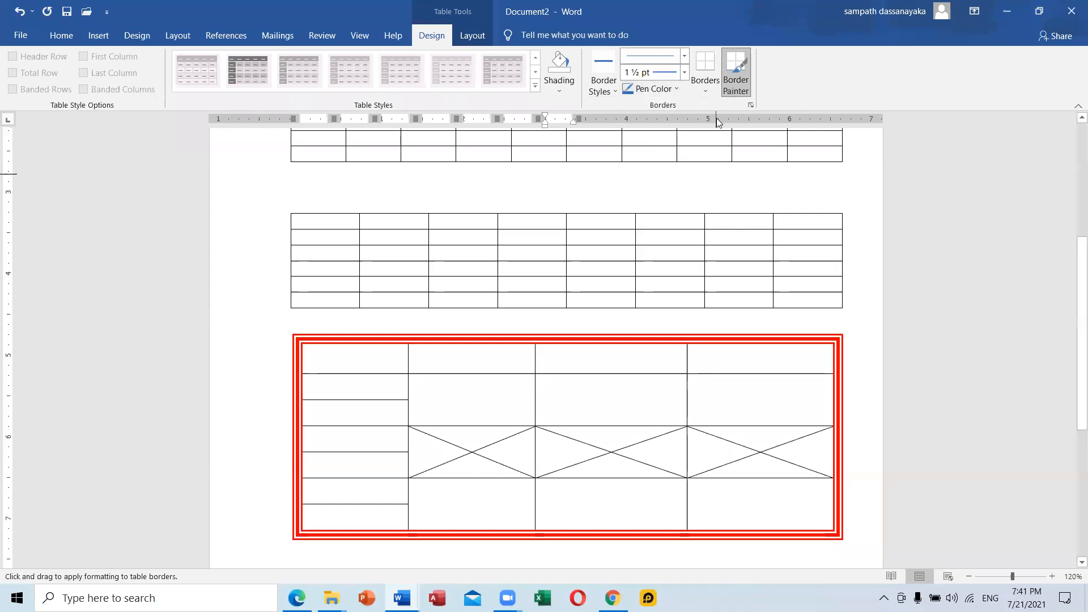
{"action": "left_click", "coordinate": [685, 56]}
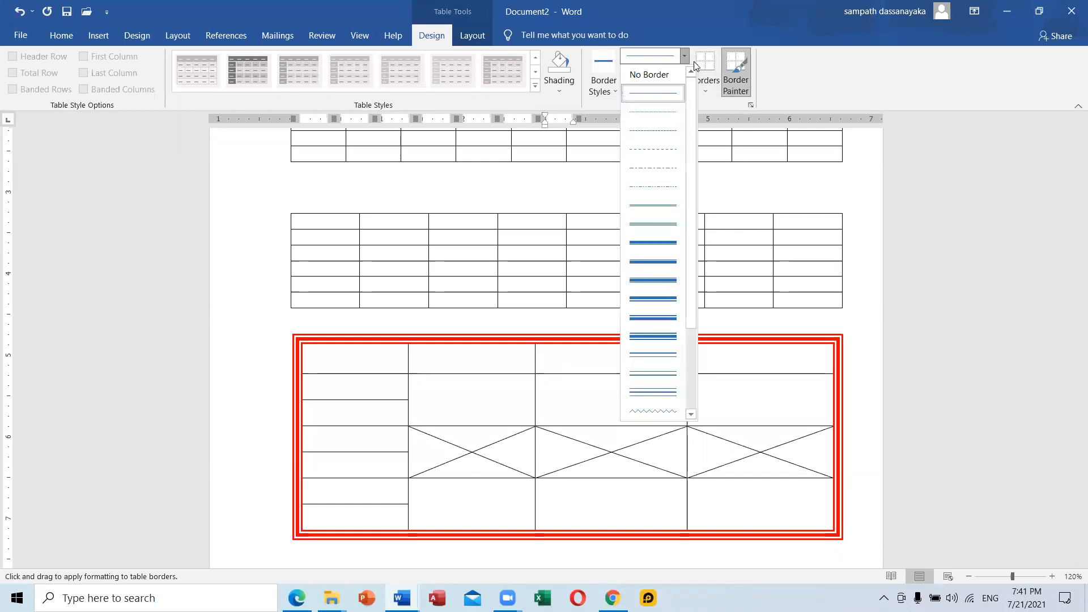
{"action": "left_click", "coordinate": [658, 411]}
Step: Paint the eight-column table's right border with the ¾ pt blue wavy line
{"action": "mouse_move", "coordinate": [291, 212]}
{"action": "left_mouse_down"}
{"action": "mouse_move", "coordinate": [848, 211]}
{"action": "mouse_move", "coordinate": [856, 303]}
{"action": "left_mouse_up"}
{"action": "left_click_drag", "start_coordinate": [845, 210], "coordinate": [298, 210]}
{"action": "scroll", "coordinate": [292, 209], "scroll_direction": "down", "scroll_amount": 3}
{"action": "scroll", "coordinate": [323, 310], "scroll_direction": "up", "scroll_amount": 3}
Step: Try to paint the eight-column table's left and top borders with the ¾ pt wavy line
{"action": "left_click_drag", "start_coordinate": [291, 232], "coordinate": [289, 327]}
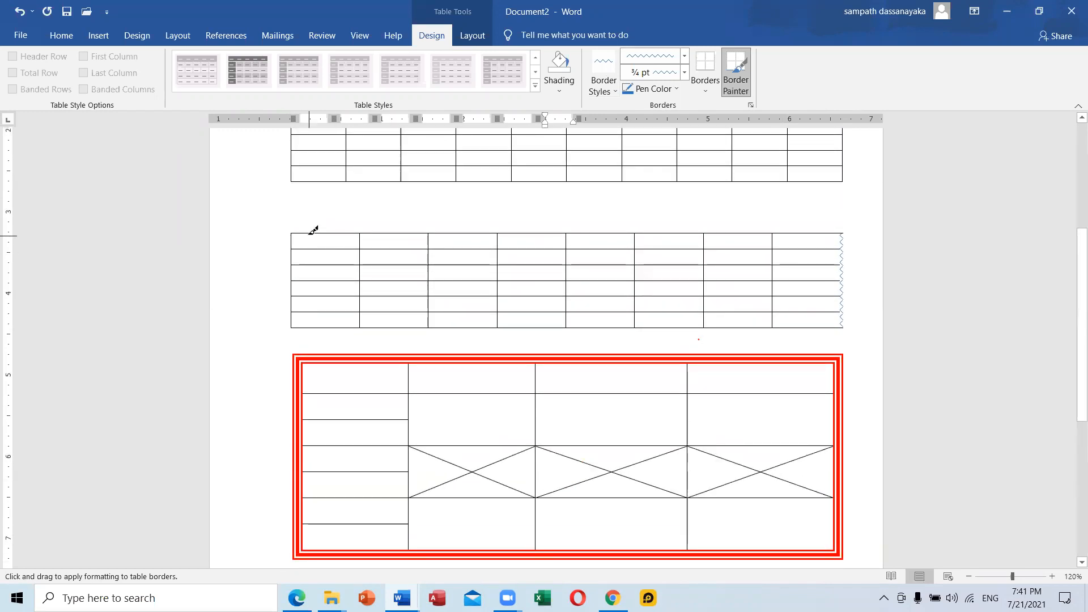
{"action": "mouse_move", "coordinate": [292, 232]}
{"action": "left_mouse_down"}
{"action": "mouse_move", "coordinate": [864, 227]}
{"action": "mouse_move", "coordinate": [835, 227]}
{"action": "mouse_move", "coordinate": [843, 232]}
{"action": "left_mouse_up"}
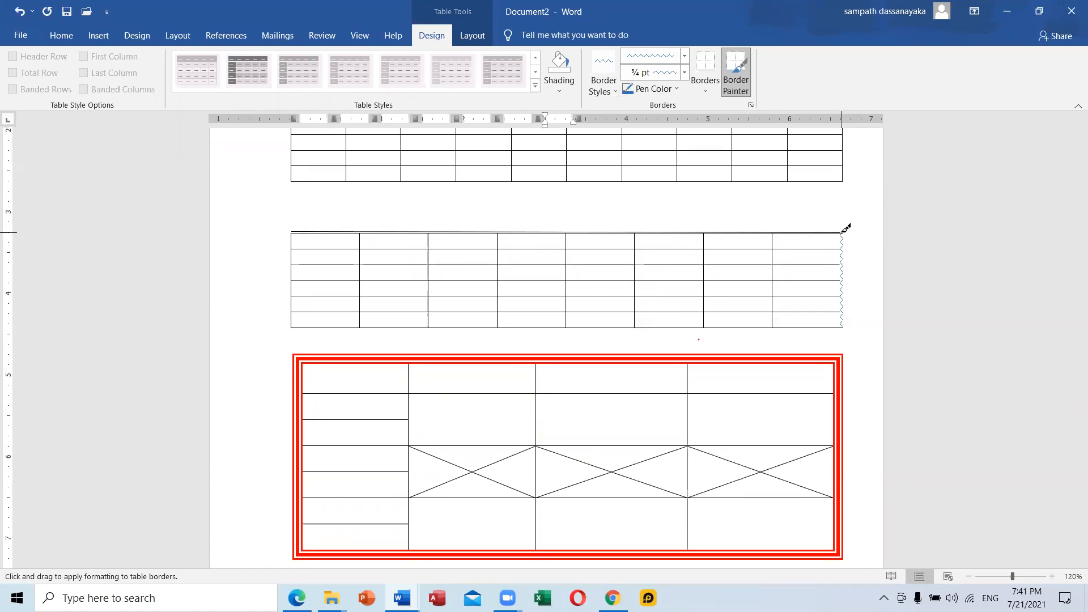
{"action": "left_click_drag", "start_coordinate": [846, 228], "coordinate": [292, 231]}
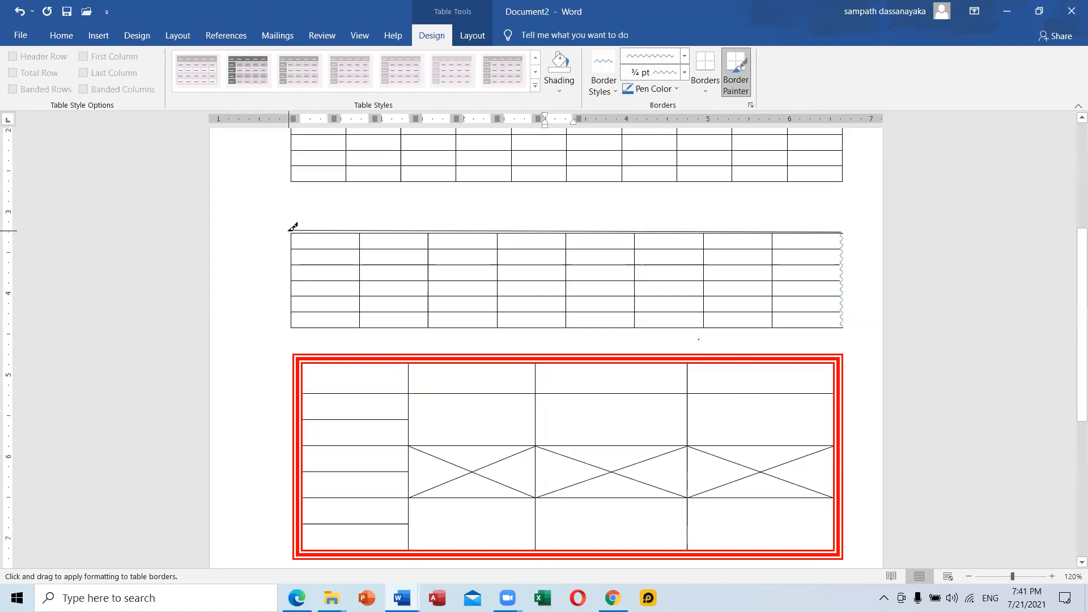
{"action": "left_click_drag", "start_coordinate": [293, 228], "coordinate": [291, 326]}
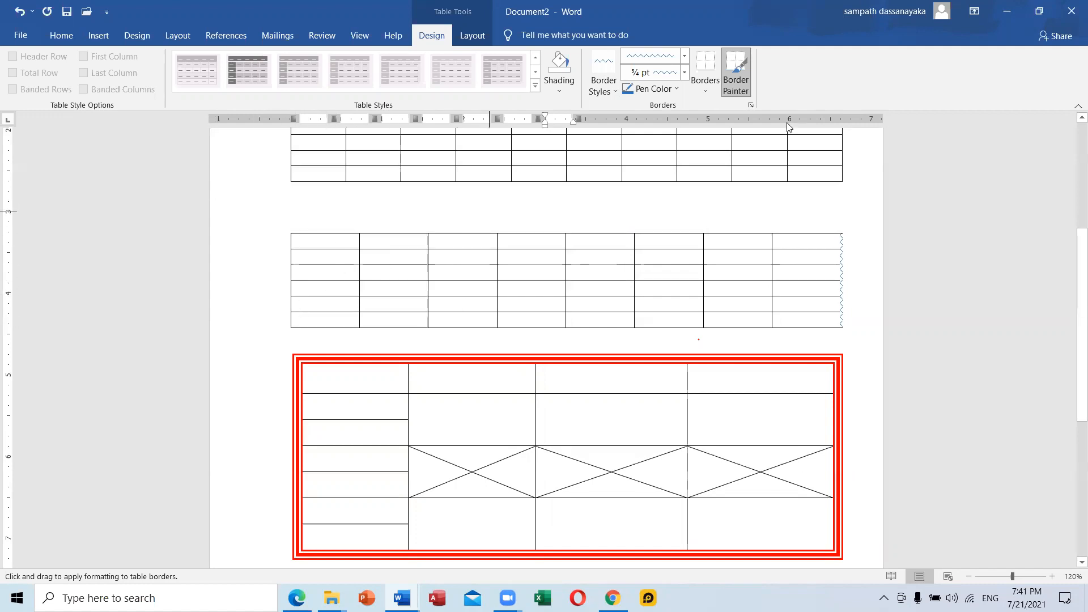
Step: Set the wavy line's weight to 1 ½ pt and paint the eight-column table's left, top and bottom borders
{"action": "left_click", "coordinate": [685, 73]}
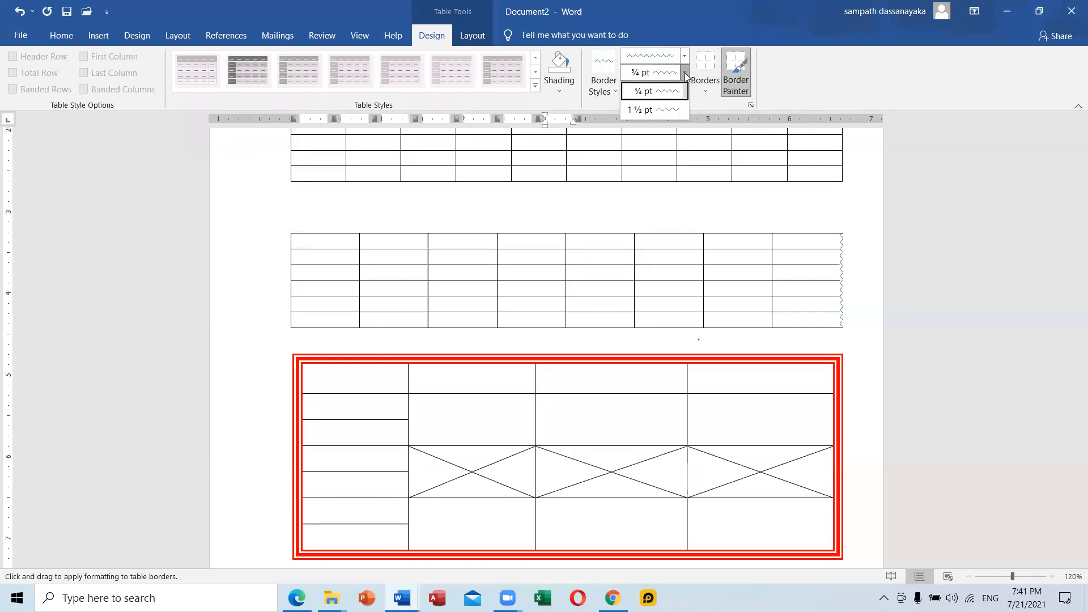
{"action": "left_click", "coordinate": [653, 110]}
{"action": "left_click_drag", "start_coordinate": [296, 230], "coordinate": [294, 328]}
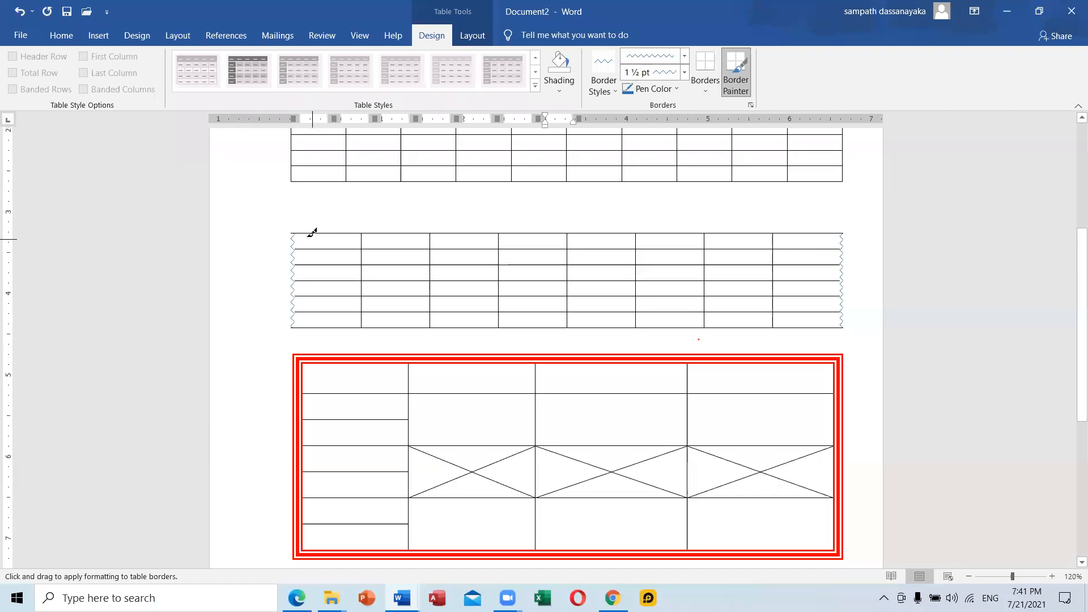
{"action": "mouse_move", "coordinate": [294, 228]}
{"action": "left_mouse_down"}
{"action": "mouse_move", "coordinate": [590, 230]}
{"action": "mouse_move", "coordinate": [651, 249]}
{"action": "mouse_move", "coordinate": [853, 226]}
{"action": "mouse_move", "coordinate": [840, 226]}
{"action": "left_mouse_up"}
{"action": "left_click_drag", "start_coordinate": [295, 324], "coordinate": [812, 324]}
{"action": "left_click_drag", "start_coordinate": [296, 229], "coordinate": [817, 234]}
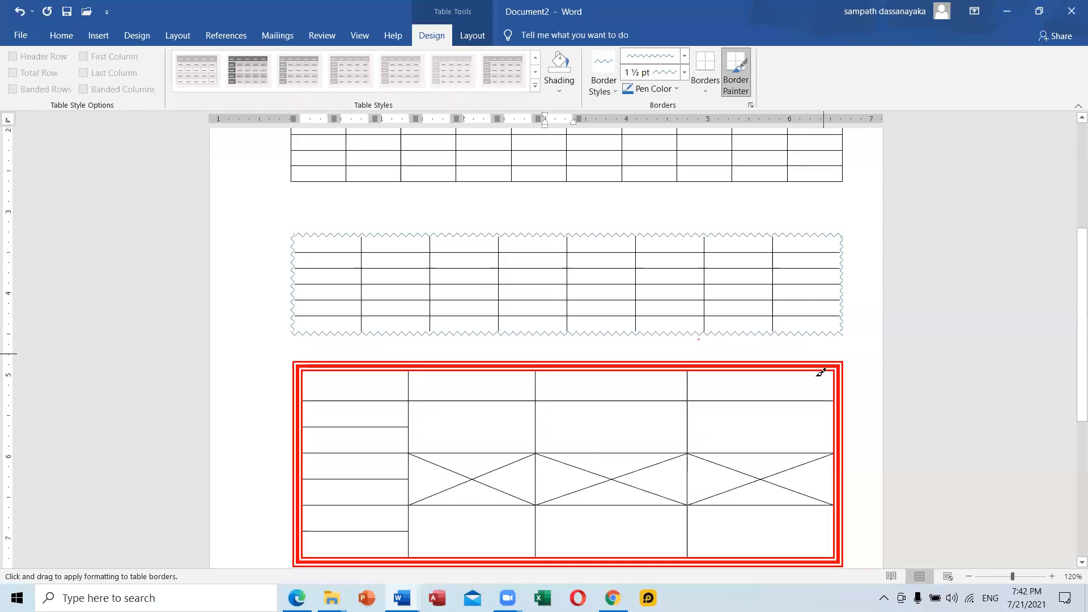
Step: Insert an Excel spreadsheet in the last cell of the May calendar
{"action": "scroll", "coordinate": [580, 354], "scroll_direction": "up", "scroll_amount": 4}
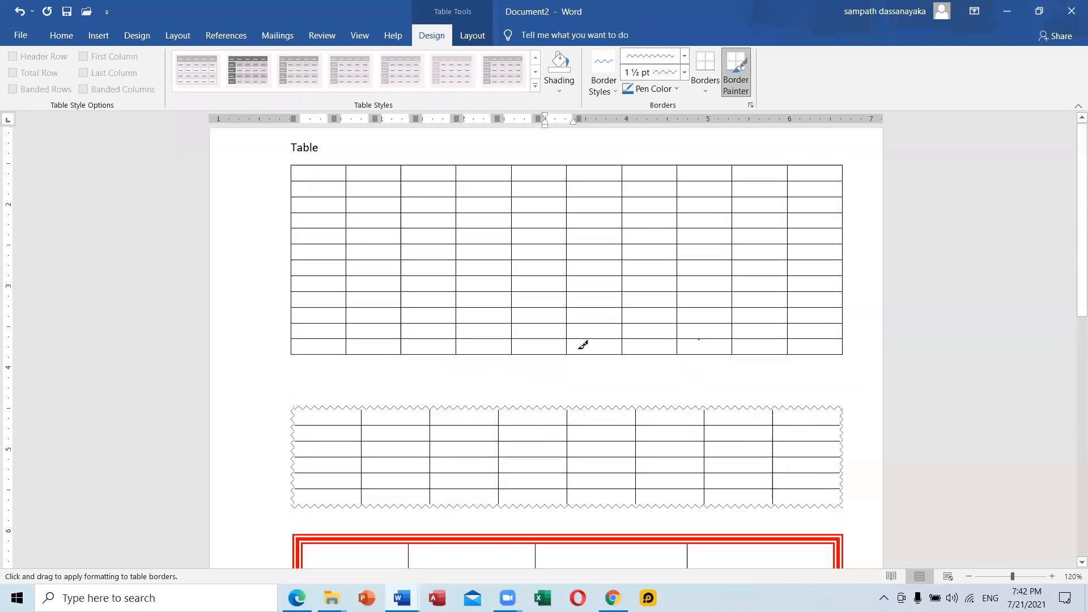
{"action": "scroll", "coordinate": [583, 346], "scroll_direction": "down", "scroll_amount": 8}
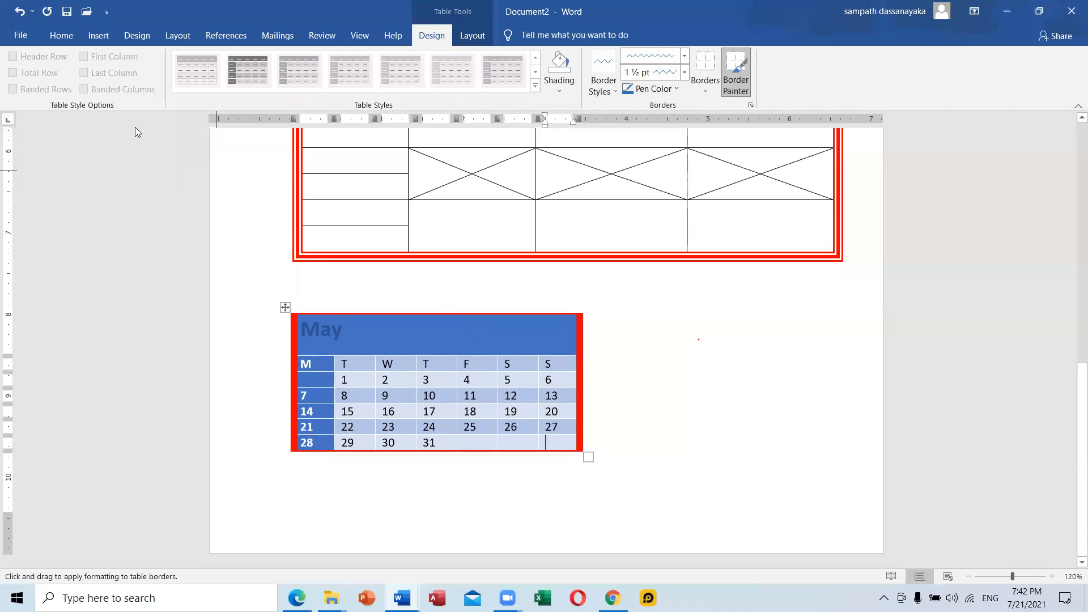
{"action": "left_click", "coordinate": [96, 33]}
{"action": "left_click", "coordinate": [124, 90]}
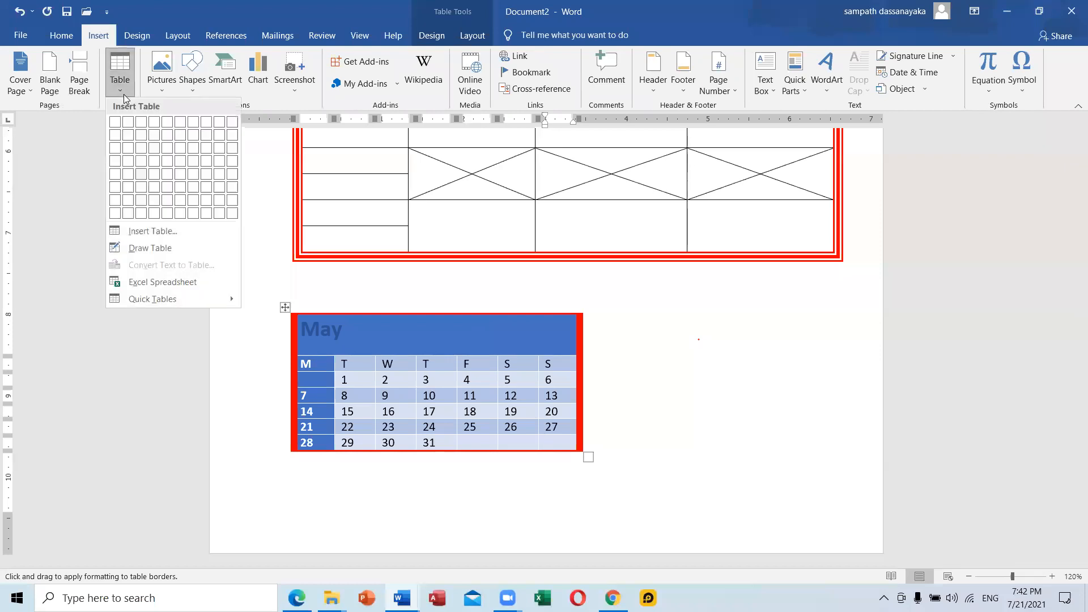
{"action": "mouse_move", "coordinate": [176, 299]}
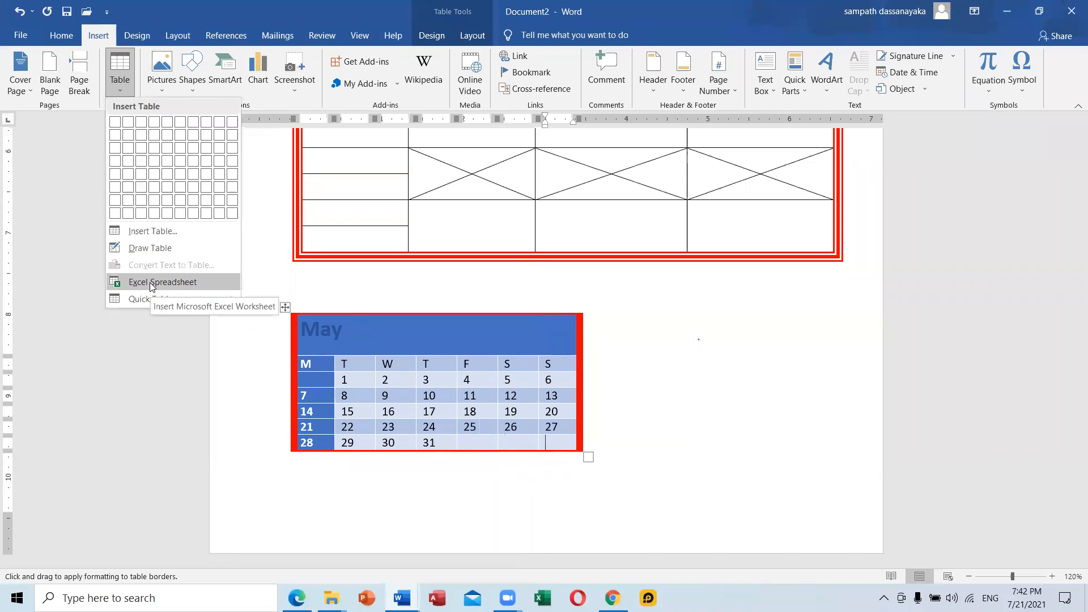
{"action": "left_click", "coordinate": [152, 284]}
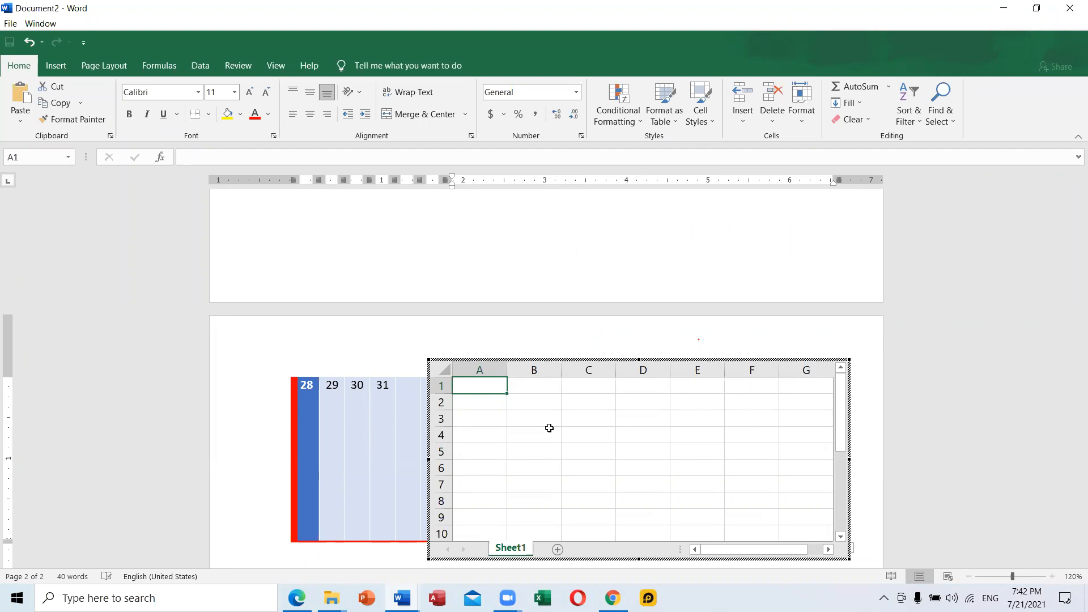
Step: Enter 10 in cells A1 and A2 of the embedded spreadsheet and total them with AutoSum in A3
{"action": "type", "text": "0"}
{"action": "key", "text": "BackSpace"}
{"action": "type", "text": "10"}
{"action": "key", "text": "Return"}
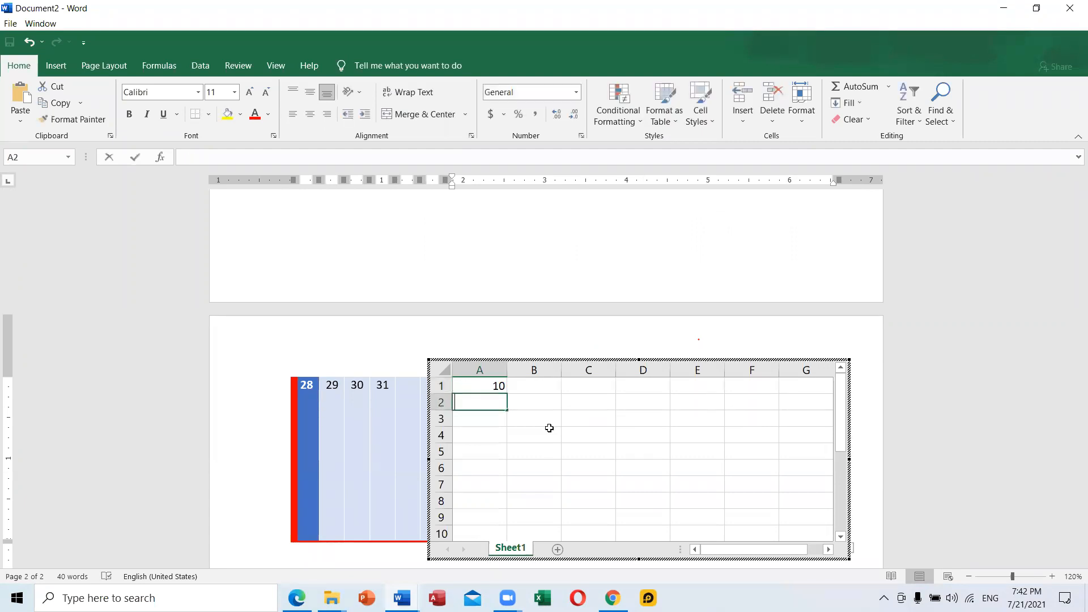
{"action": "type", "text": "10"}
{"action": "key", "text": "Return"}
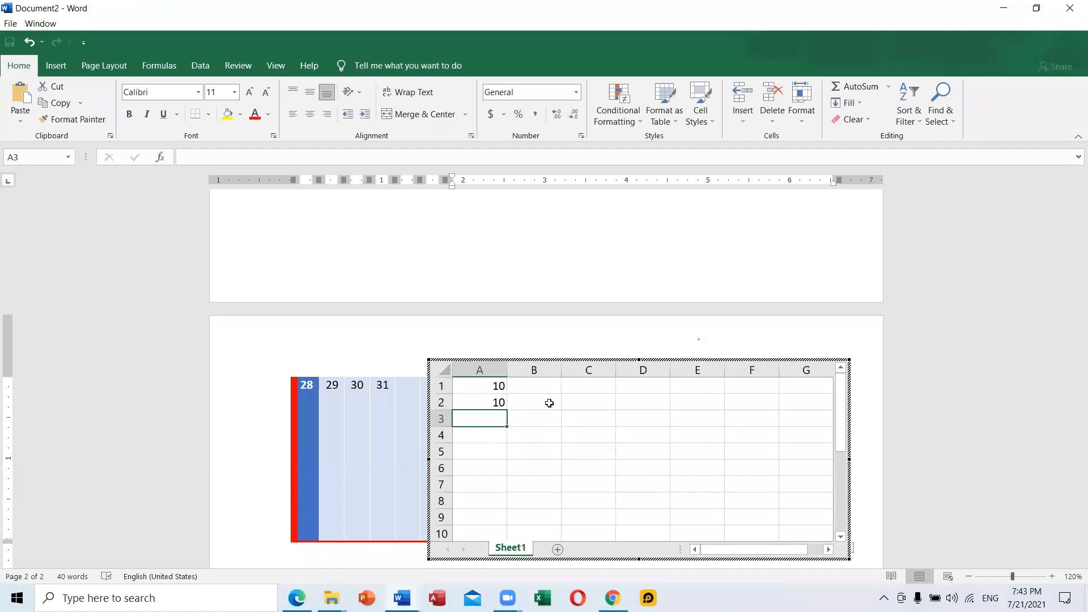
{"action": "left_click", "coordinate": [853, 88]}
{"action": "key", "text": "Return"}
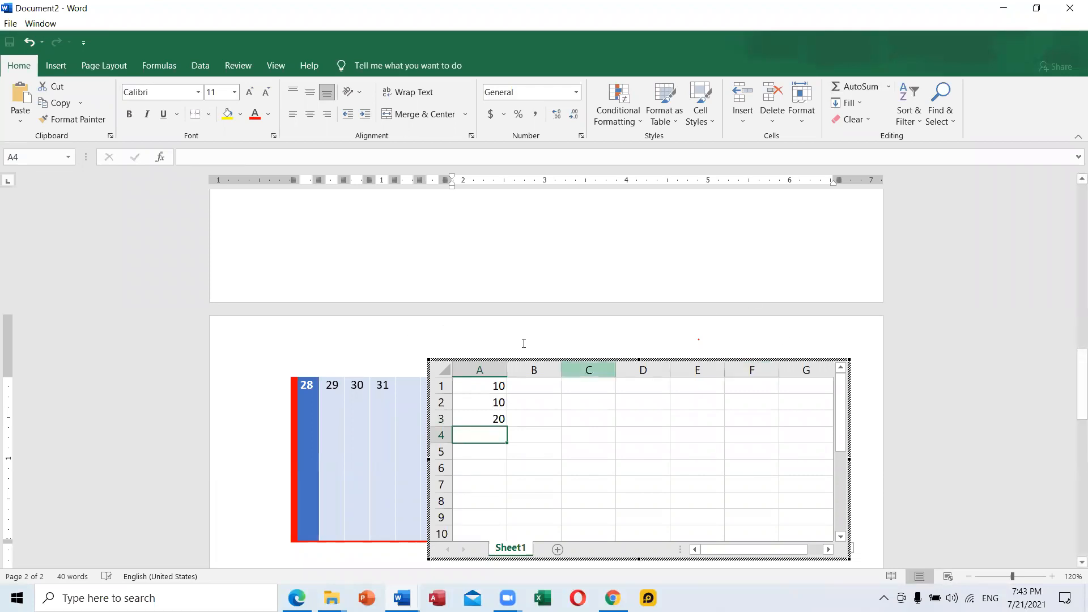
Step: Leave the embedded spreadsheet and undo its insertion in the May calendar
{"action": "left_click", "coordinate": [359, 343]}
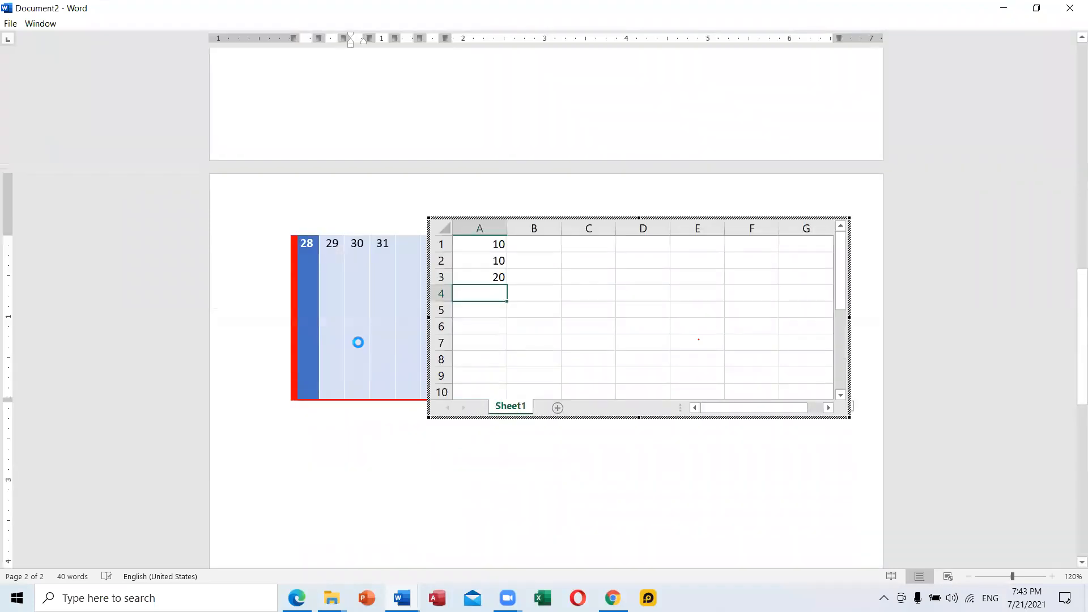
{"action": "scroll", "coordinate": [470, 397], "scroll_direction": "up", "scroll_amount": 4}
{"action": "scroll", "coordinate": [485, 383], "scroll_direction": "down", "scroll_amount": 3}
{"action": "key", "text": "ctrl+z"}
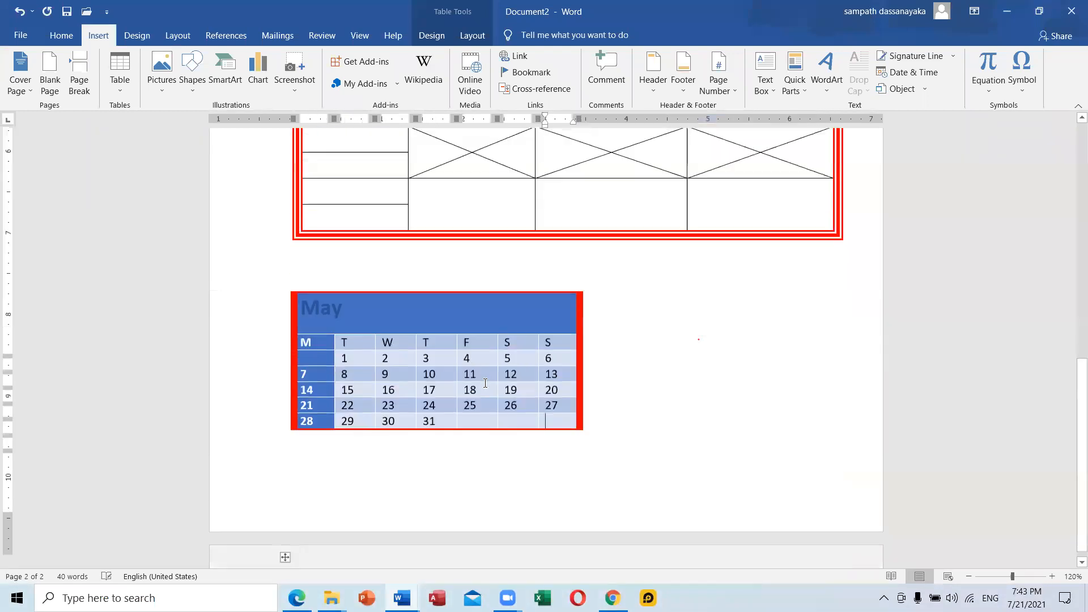
Step: Add two blank lines below the May calendar and insert an Excel spreadsheet there
{"action": "left_click", "coordinate": [643, 502]}
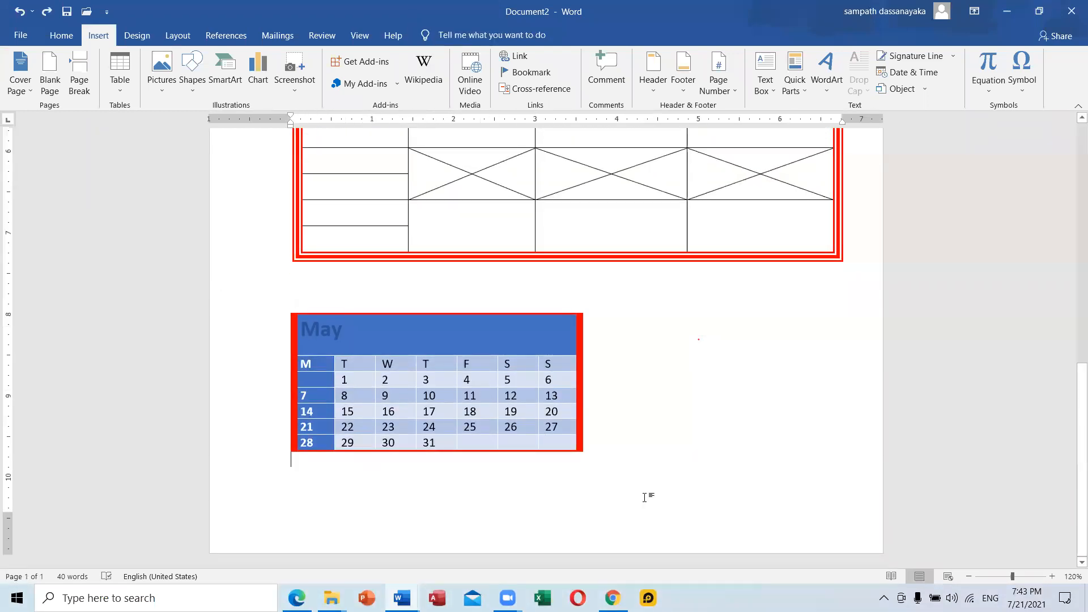
{"action": "key", "text": "Return"}
{"action": "key", "text": "Return"}
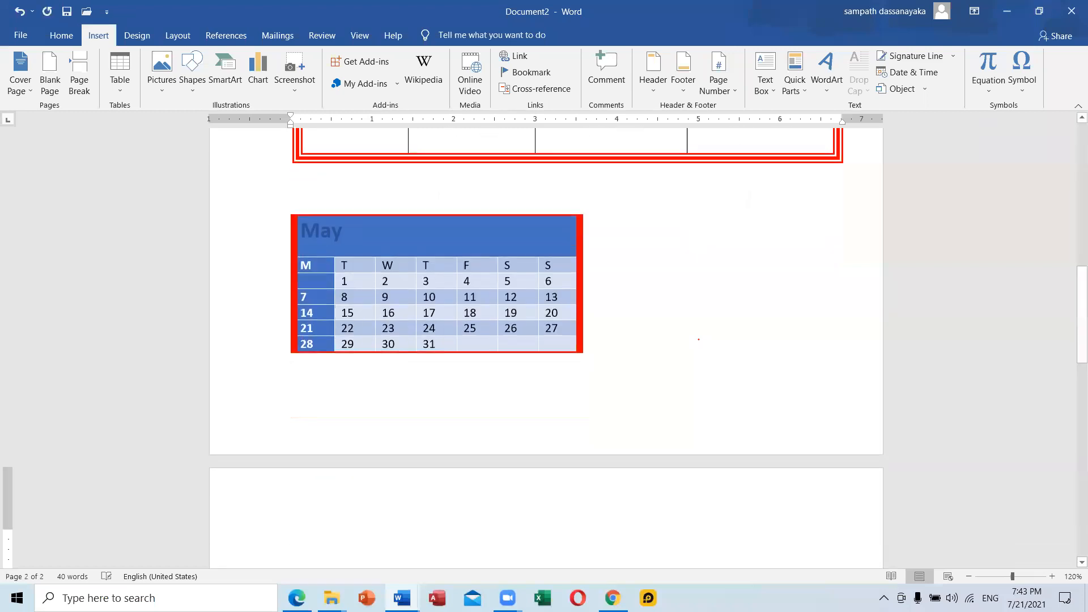
{"action": "scroll", "coordinate": [679, 364], "scroll_direction": "down", "scroll_amount": 2}
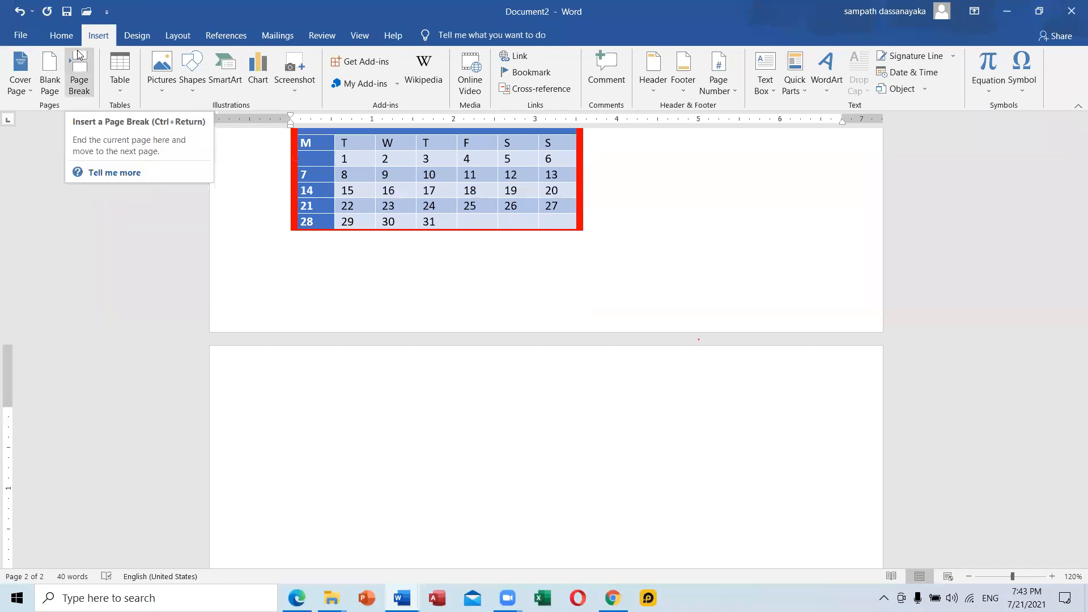
{"action": "left_click", "coordinate": [121, 91]}
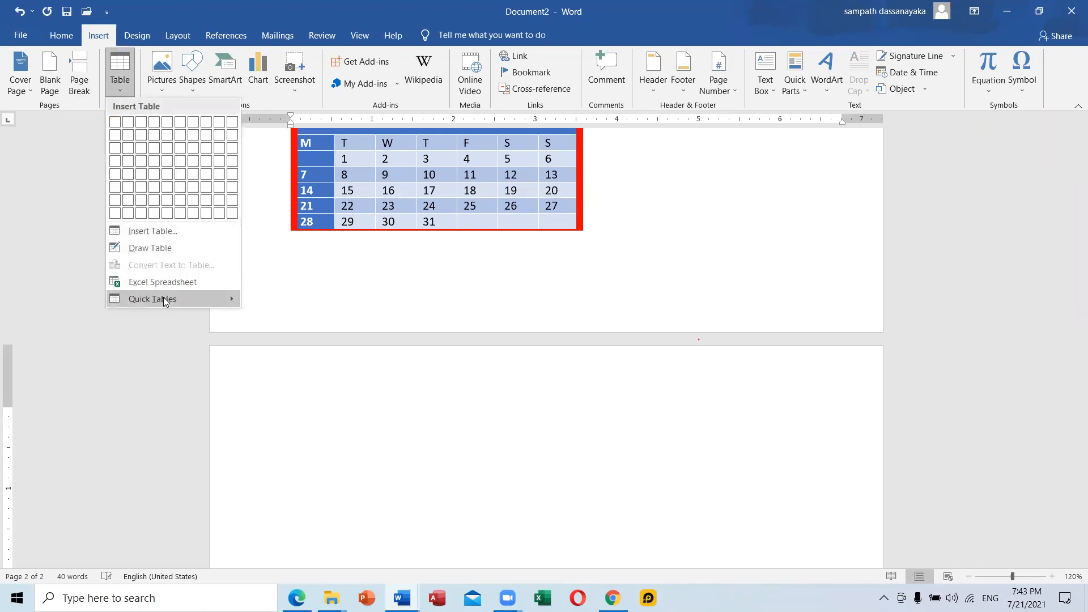
{"action": "left_click", "coordinate": [168, 283]}
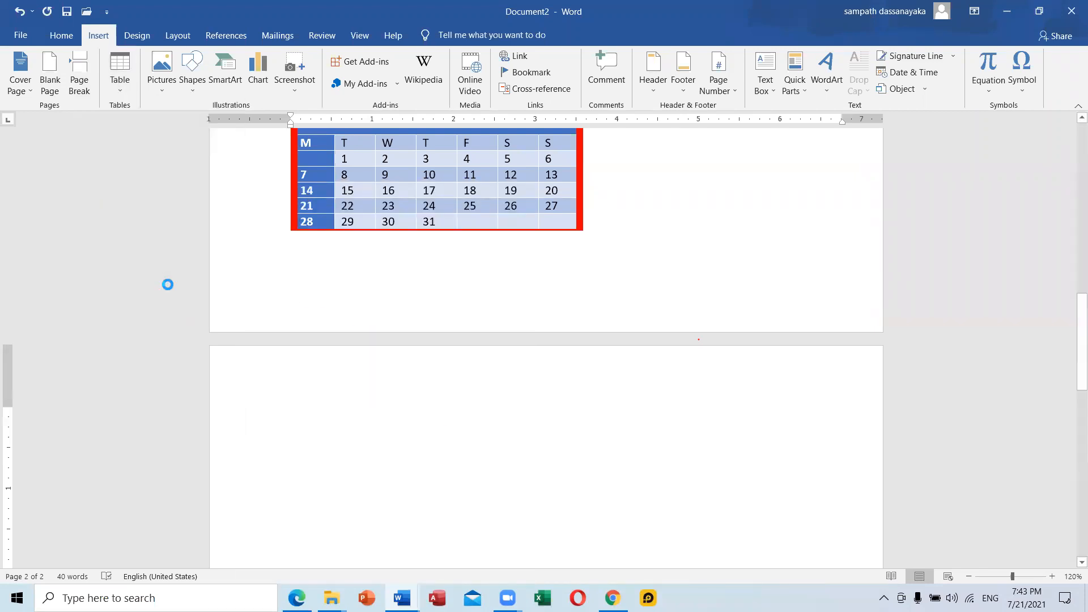
Step: Enlarge the embedded spreadsheet to span columns A to J and 14 rows, and return to the document below it
{"action": "scroll", "coordinate": [624, 397], "scroll_direction": "down", "scroll_amount": 3}
{"action": "scroll", "coordinate": [702, 427], "scroll_direction": "down", "scroll_amount": 2}
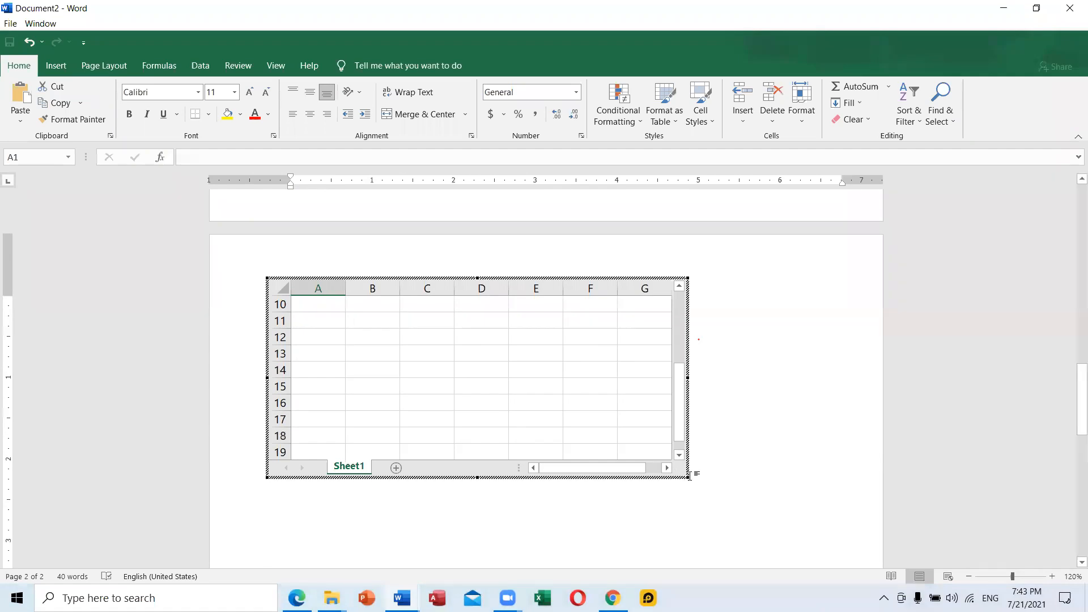
{"action": "left_click_drag", "start_coordinate": [690, 479], "coordinate": [835, 537]}
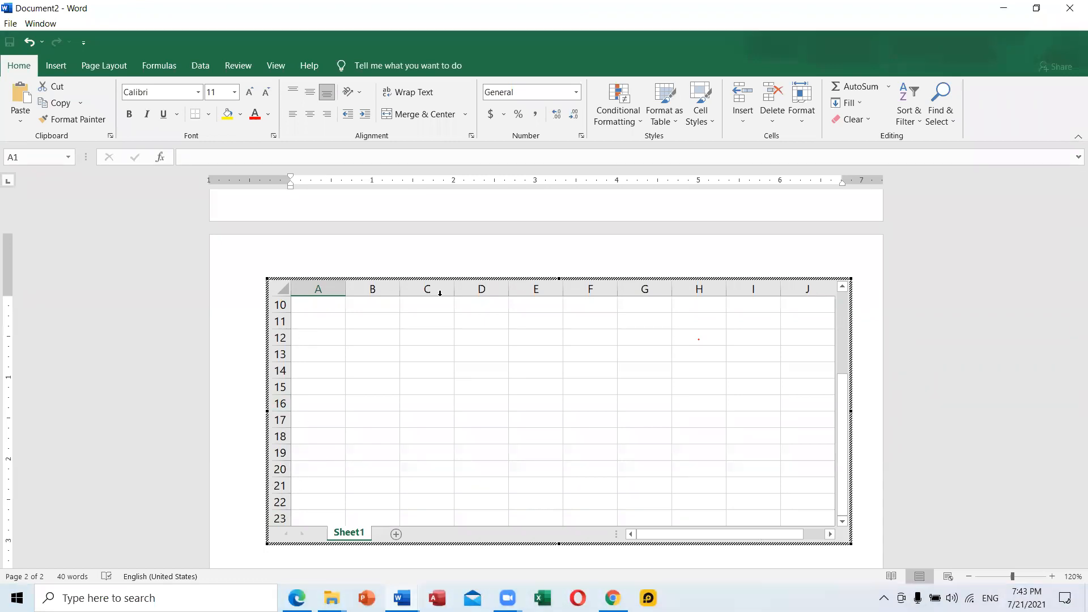
{"action": "scroll", "coordinate": [748, 396], "scroll_direction": "down", "scroll_amount": 3}
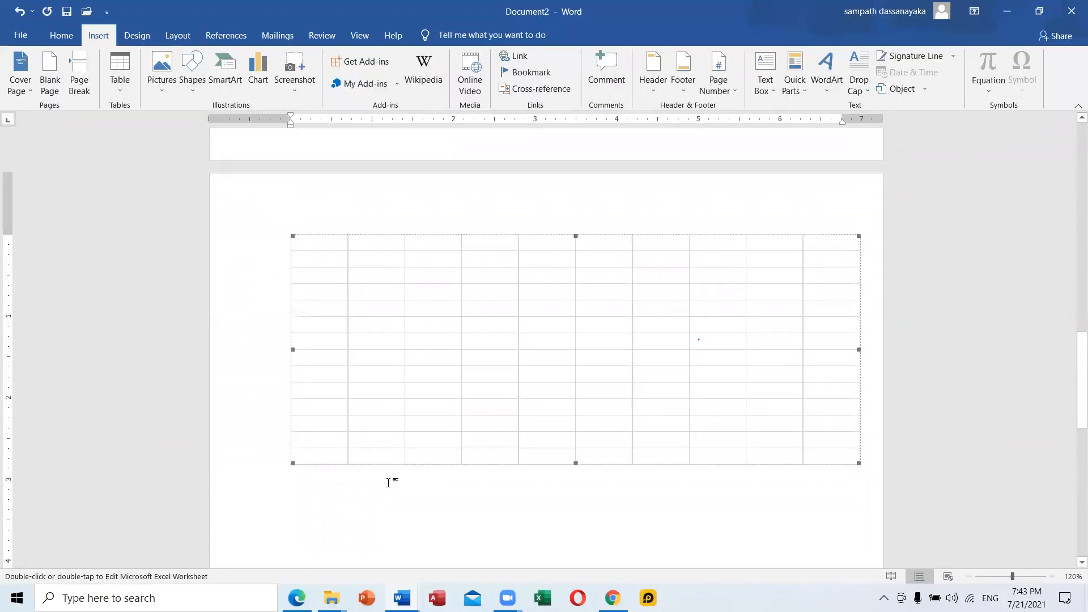
{"action": "left_click", "coordinate": [315, 508]}
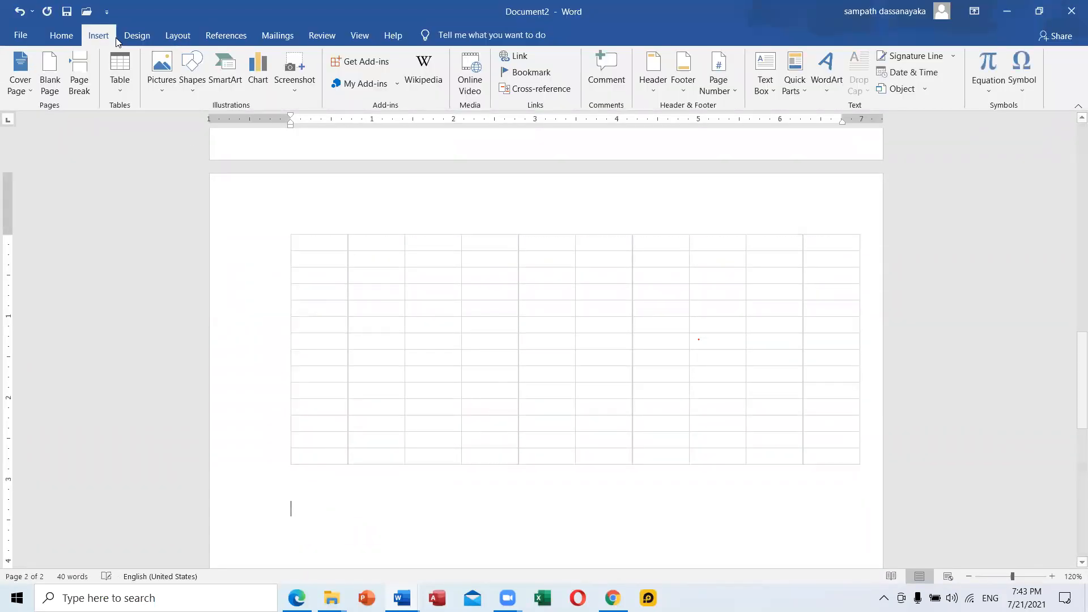
Step: Insert an Excel spreadsheet below the existing grid and enlarge it to span columns A to J
{"action": "left_click", "coordinate": [126, 91]}
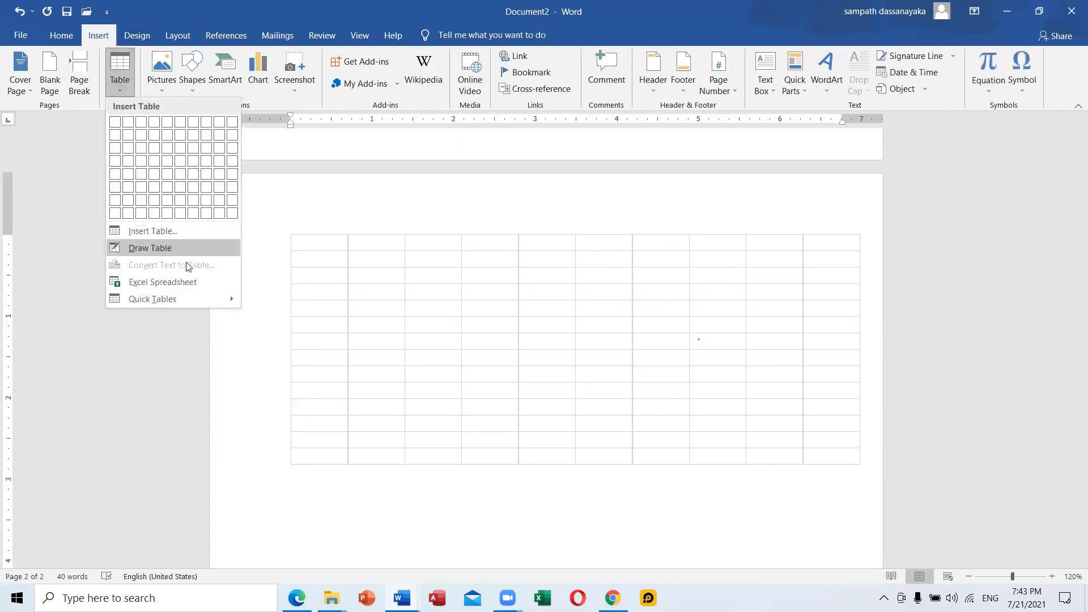
{"action": "left_click", "coordinate": [187, 281]}
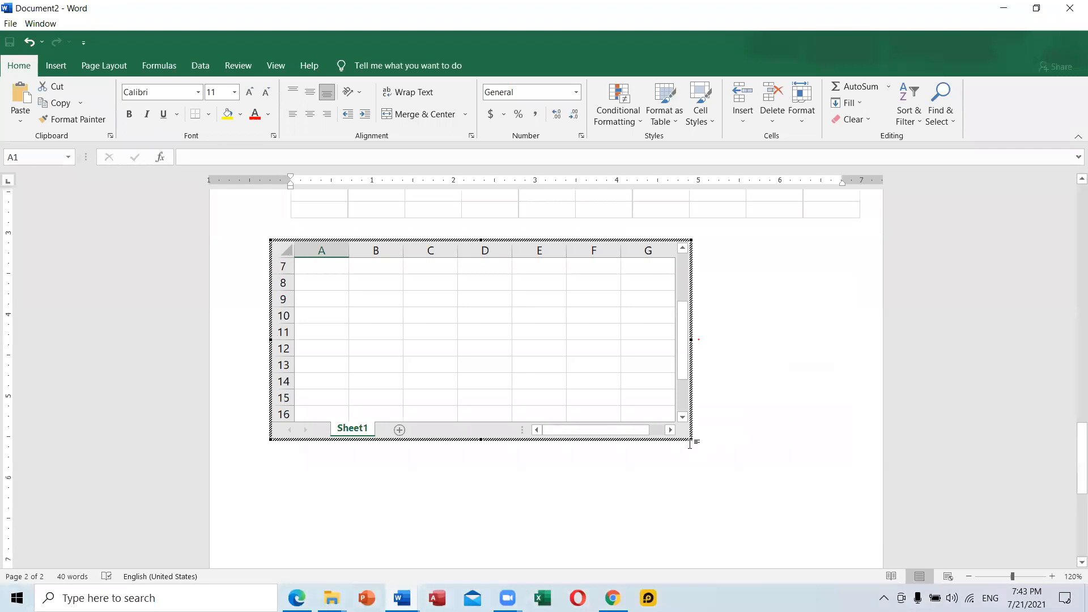
{"action": "left_click_drag", "start_coordinate": [691, 440], "coordinate": [855, 489]}
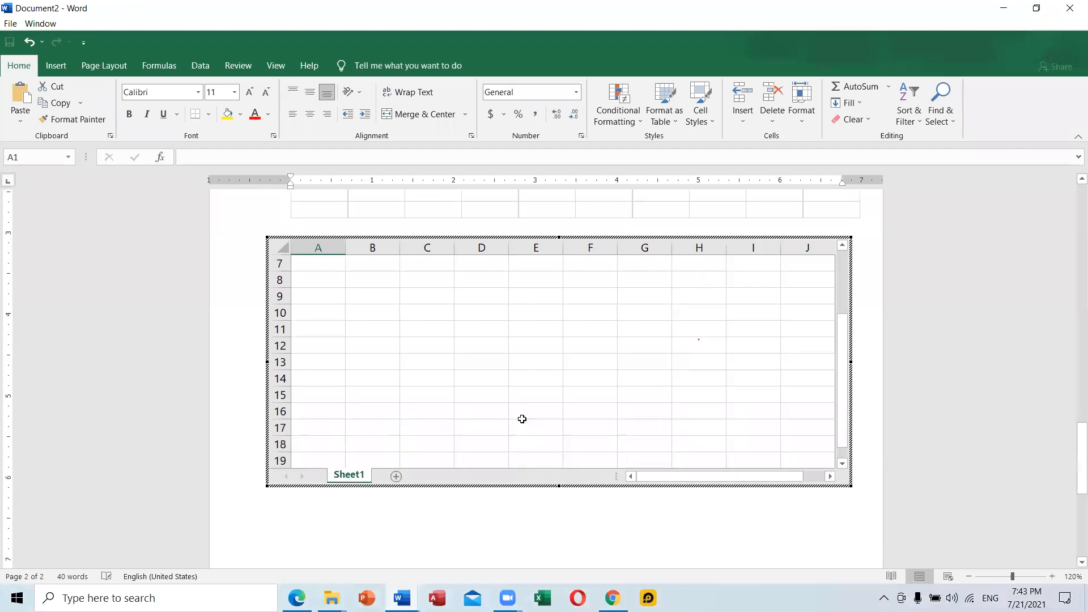
Step: Enter 10 in cells A8, A9 and A10 of the embedded sheet and total them in A11 with AutoSum
{"action": "left_click", "coordinate": [337, 287]}
{"action": "type", "text": "10"}
{"action": "key", "text": "Return"}
{"action": "type", "text": "10"}
{"action": "key", "text": "Return"}
{"action": "type", "text": "10"}
{"action": "key", "text": "Return"}
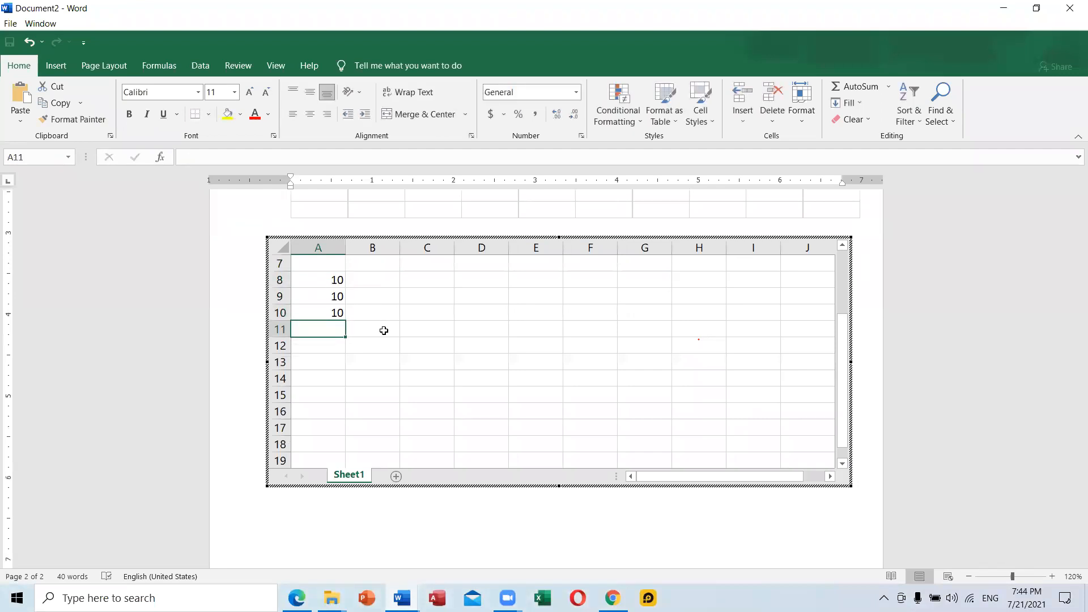
{"action": "left_click", "coordinate": [859, 86]}
{"action": "key", "text": "Return"}
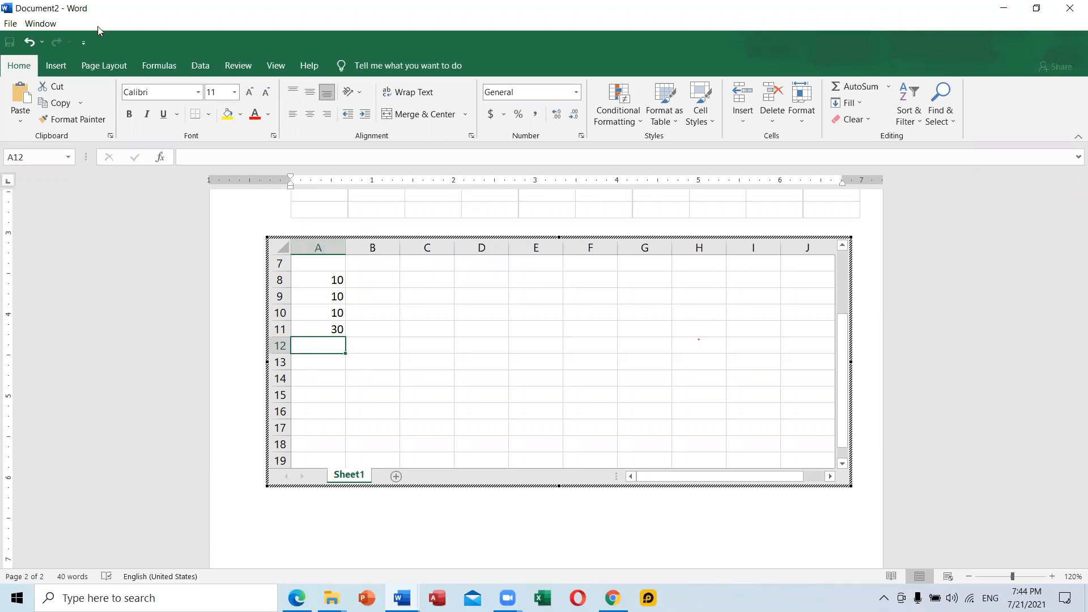
{"action": "left_click", "coordinate": [56, 66]}
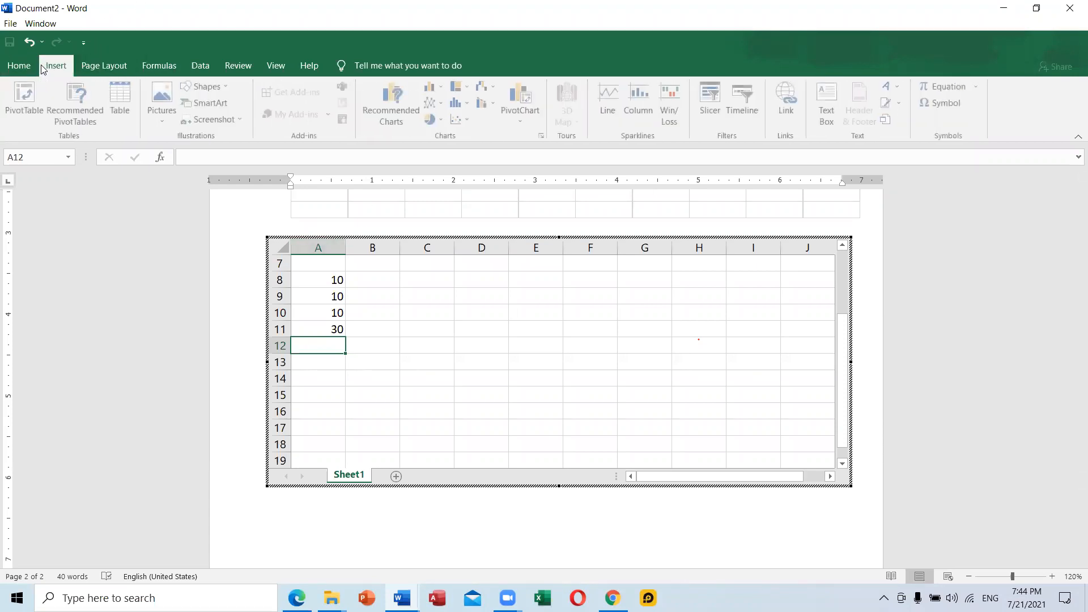
{"action": "left_click", "coordinate": [135, 124]}
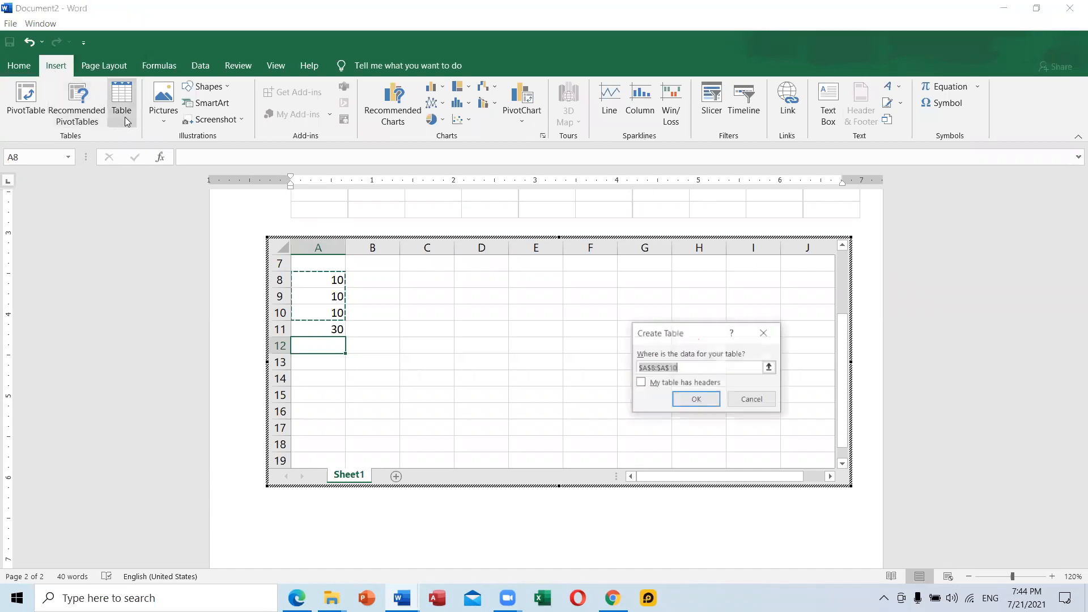
{"action": "left_click", "coordinate": [752, 400]}
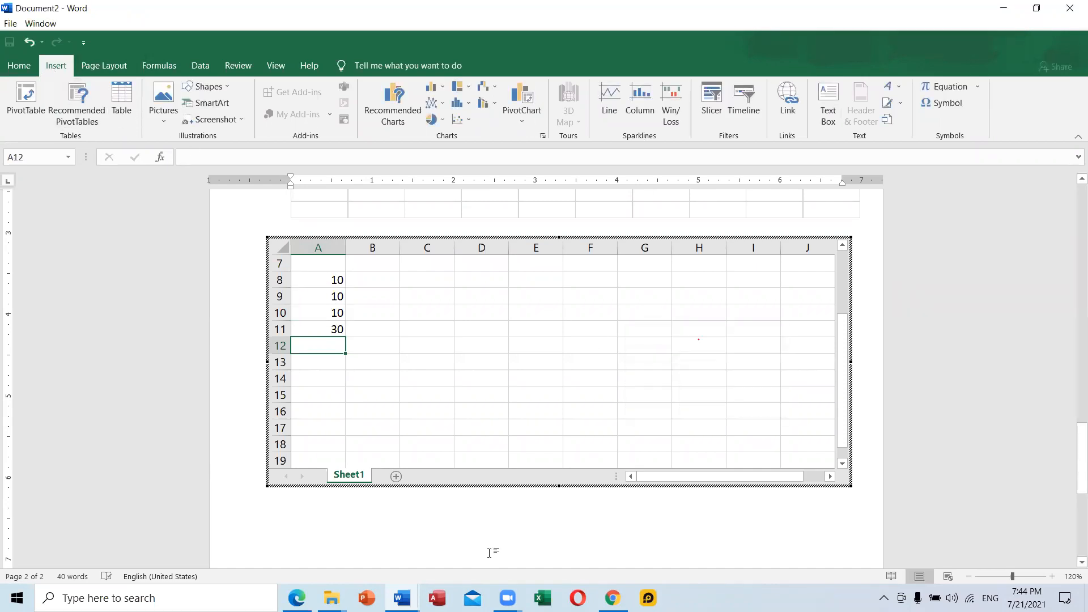
Step: Finish editing the embedded spreadsheet and return to the Word document
{"action": "left_click", "coordinate": [490, 554]}
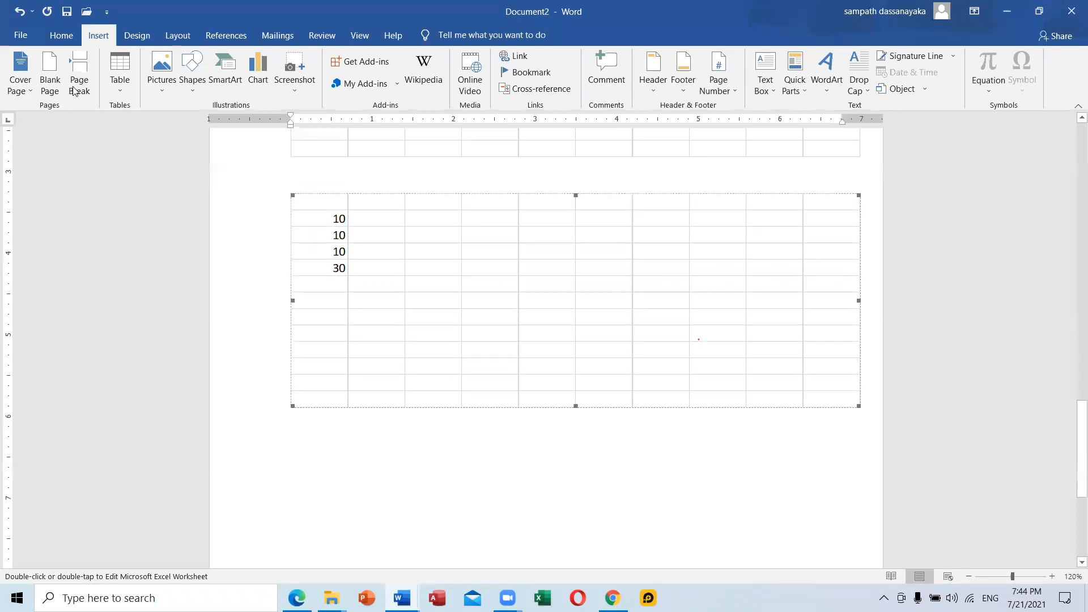
{"action": "left_click", "coordinate": [124, 89]}
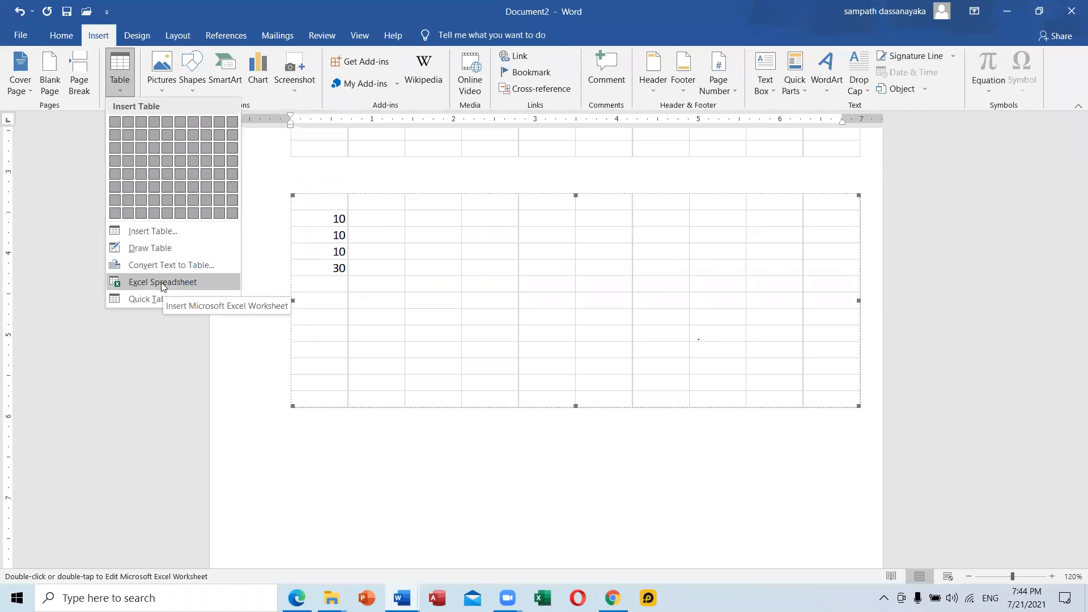
{"action": "left_click", "coordinate": [324, 461]}
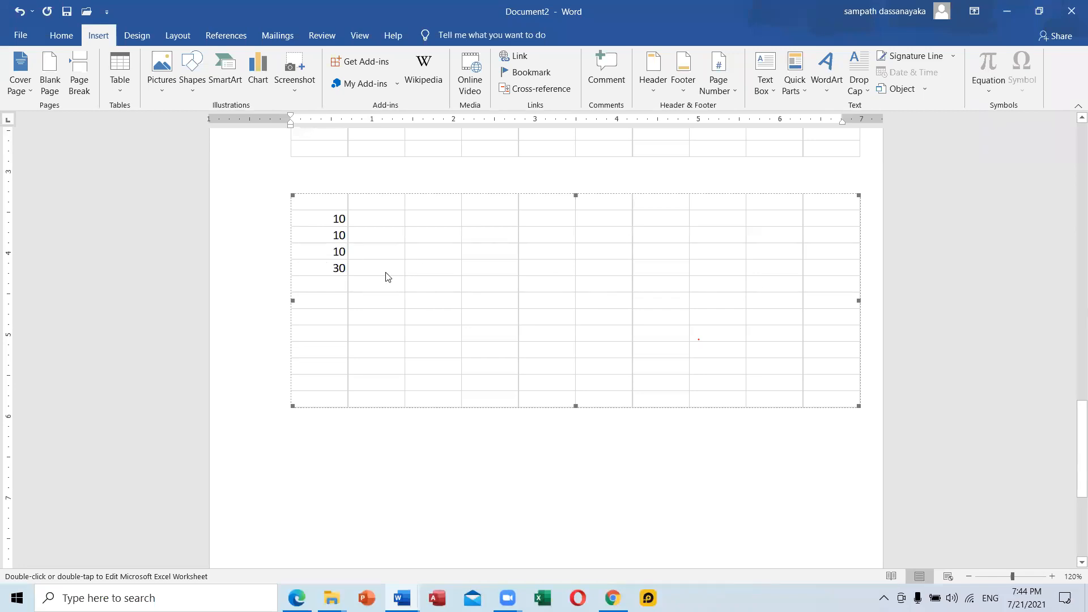
Step: Reopen the embedded spreadsheet, check the sum formula in cell A11, and return to the document
{"action": "double_click", "coordinate": [326, 270]}
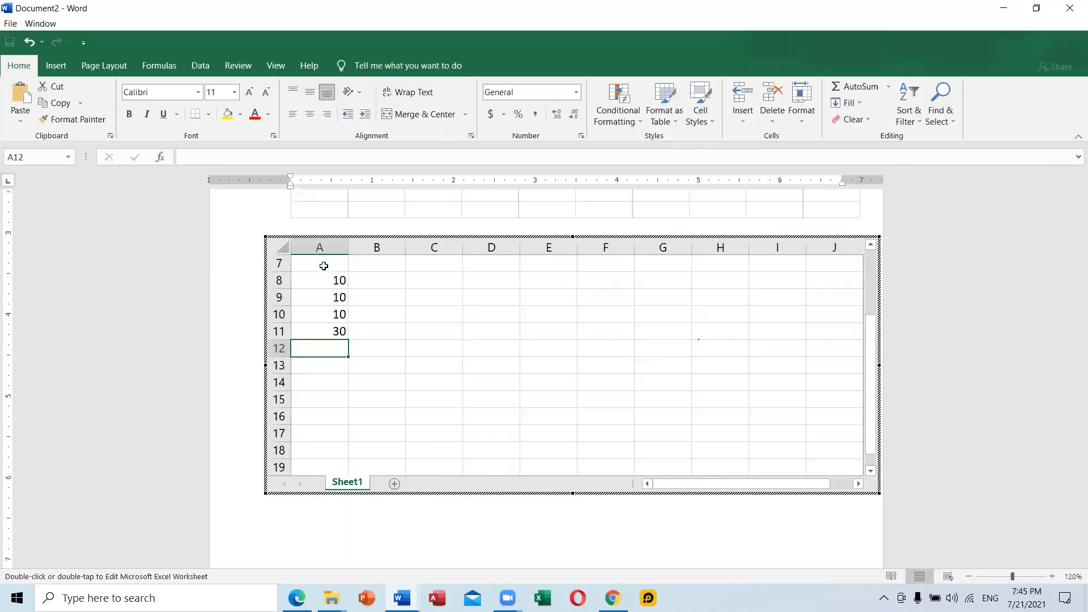
{"action": "left_click", "coordinate": [340, 366]}
{"action": "left_click", "coordinate": [338, 332]}
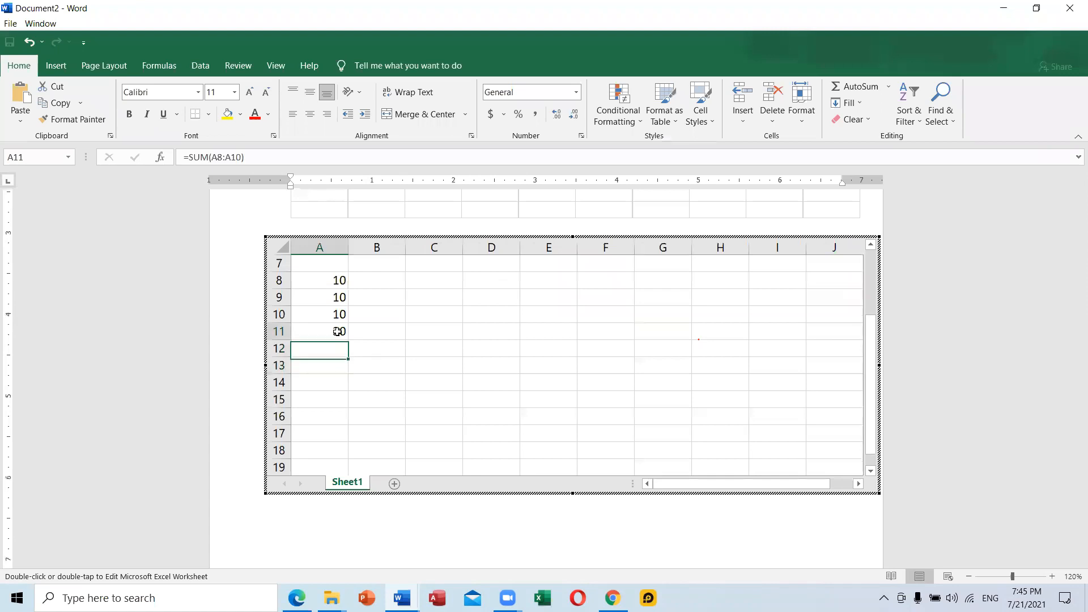
{"action": "left_click", "coordinate": [543, 534]}
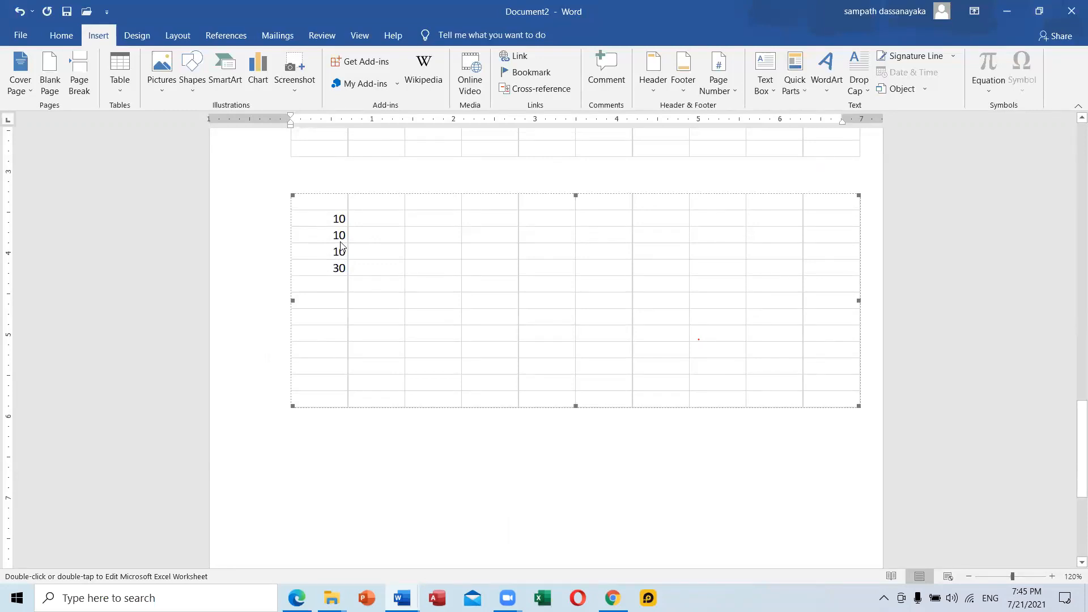
Step: Review all the tables in the document, from the first grid through the May calendar to the embedded spreadsheets
{"action": "scroll", "coordinate": [643, 431], "scroll_direction": "up", "scroll_amount": 2}
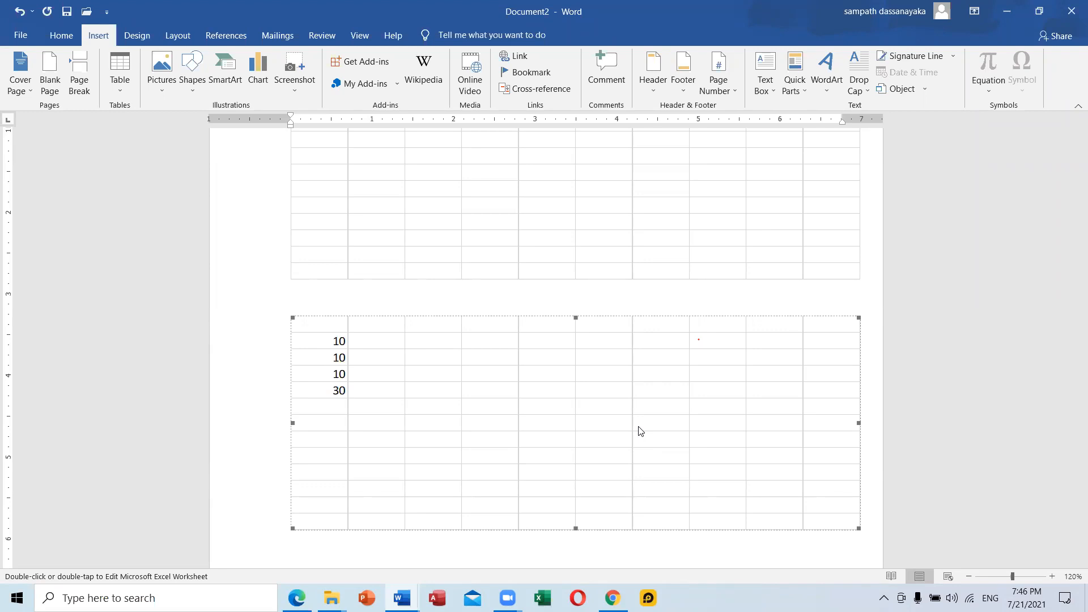
{"action": "scroll", "coordinate": [340, 369], "scroll_direction": "up", "scroll_amount": 5}
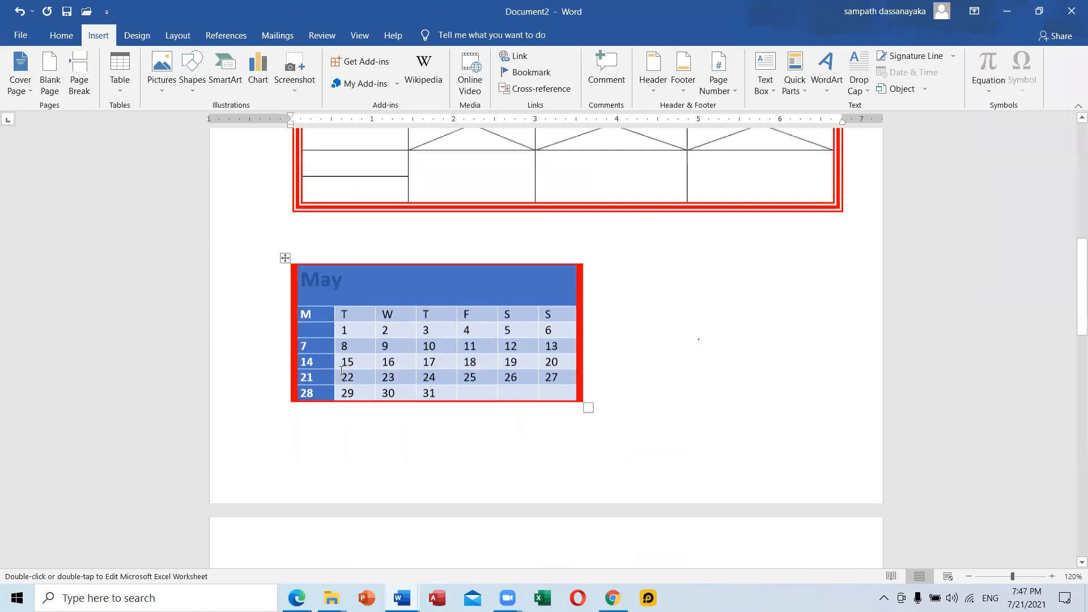
{"action": "scroll", "coordinate": [342, 369], "scroll_direction": "up", "scroll_amount": 10}
{"action": "scroll", "coordinate": [356, 340], "scroll_direction": "down", "scroll_amount": 3}
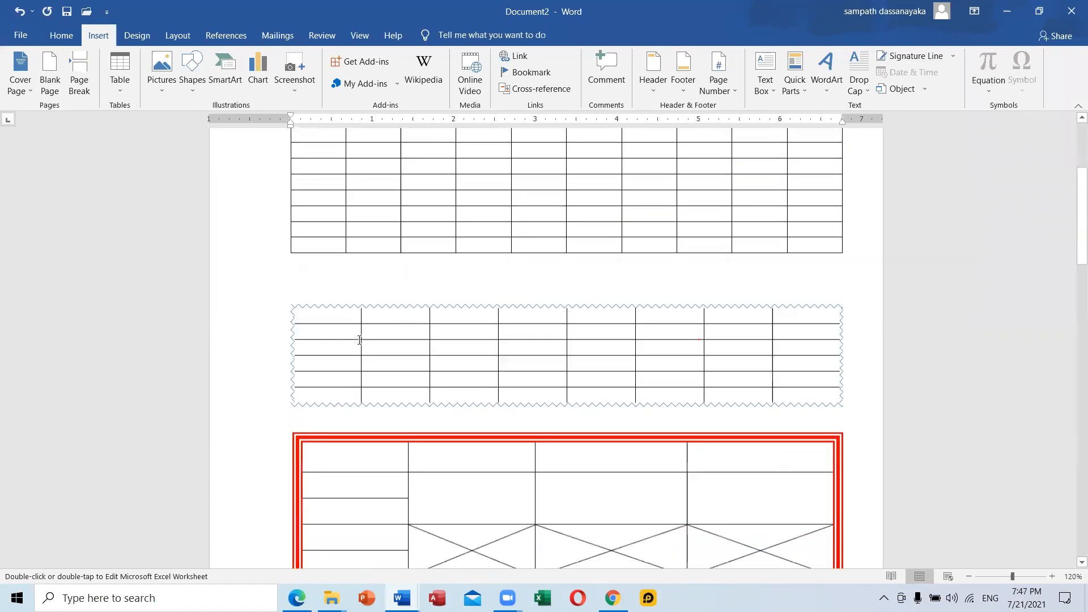
{"action": "scroll", "coordinate": [359, 340], "scroll_direction": "down", "scroll_amount": 15}
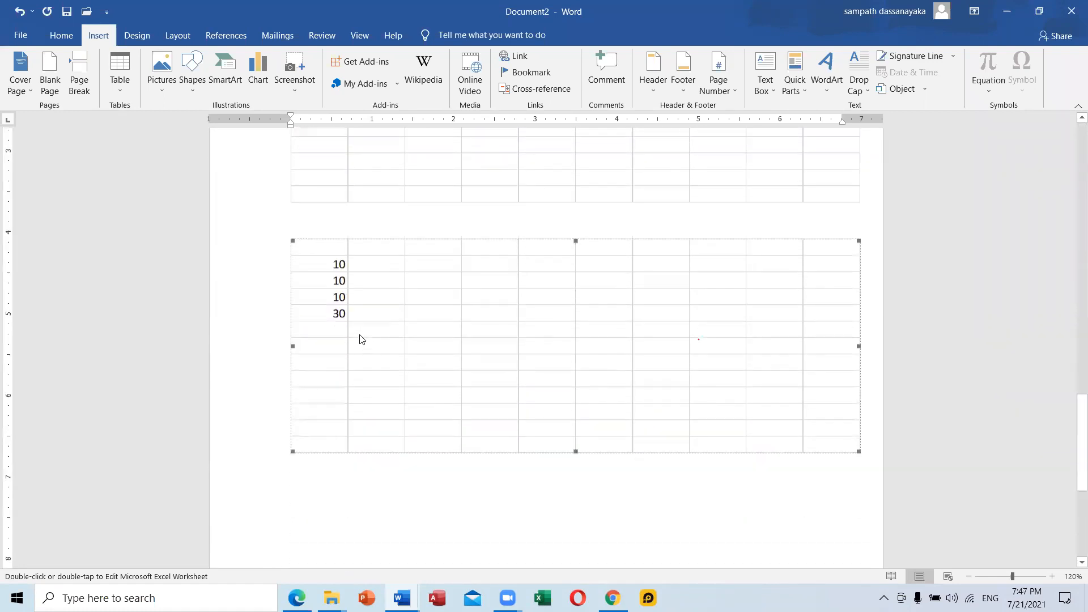
{"action": "scroll", "coordinate": [359, 340], "scroll_direction": "down", "scroll_amount": 5}
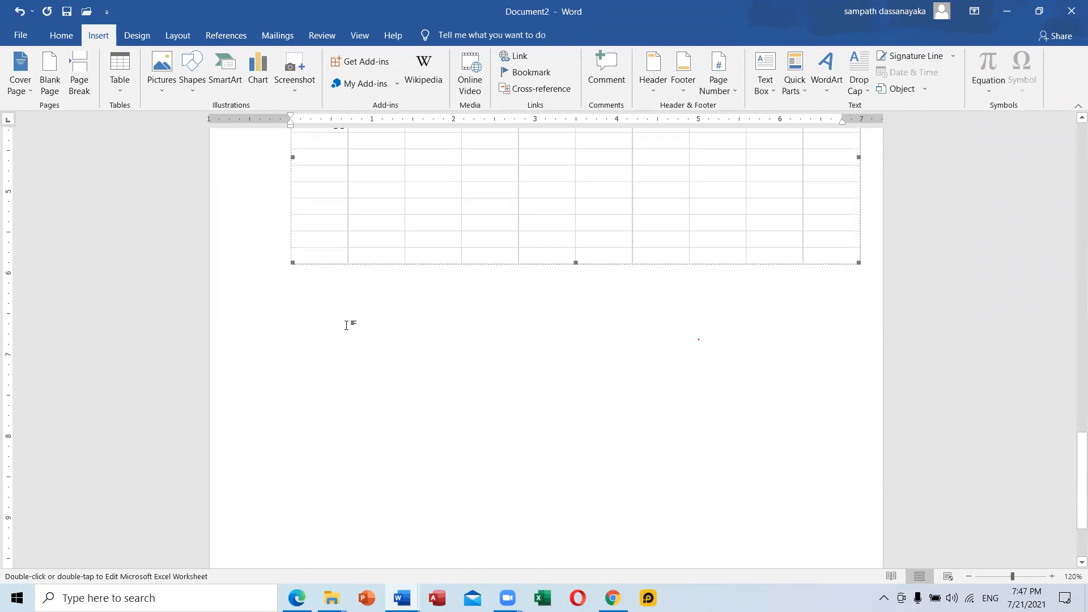
{"action": "scroll", "coordinate": [346, 326], "scroll_direction": "up", "scroll_amount": 15}
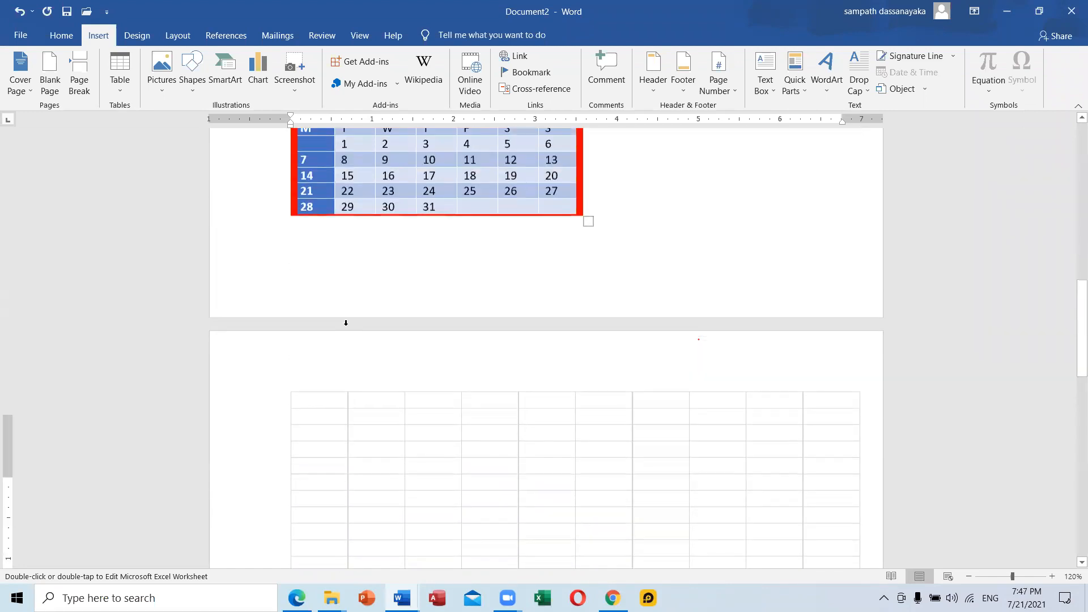
{"action": "scroll", "coordinate": [346, 323], "scroll_direction": "up", "scroll_amount": 15}
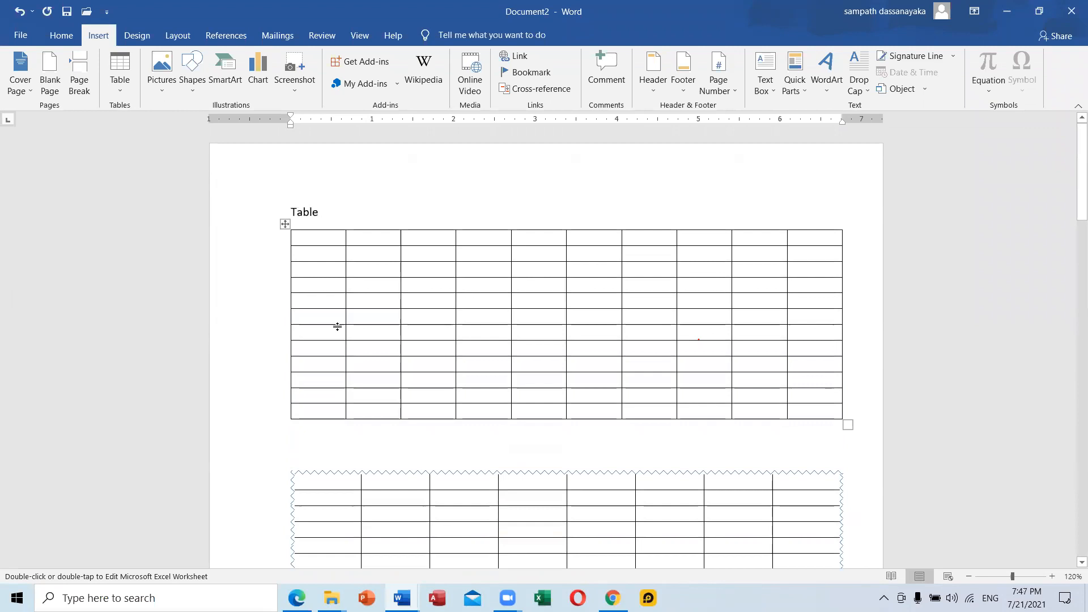
{"action": "scroll", "coordinate": [382, 243], "scroll_direction": "down", "scroll_amount": 12}
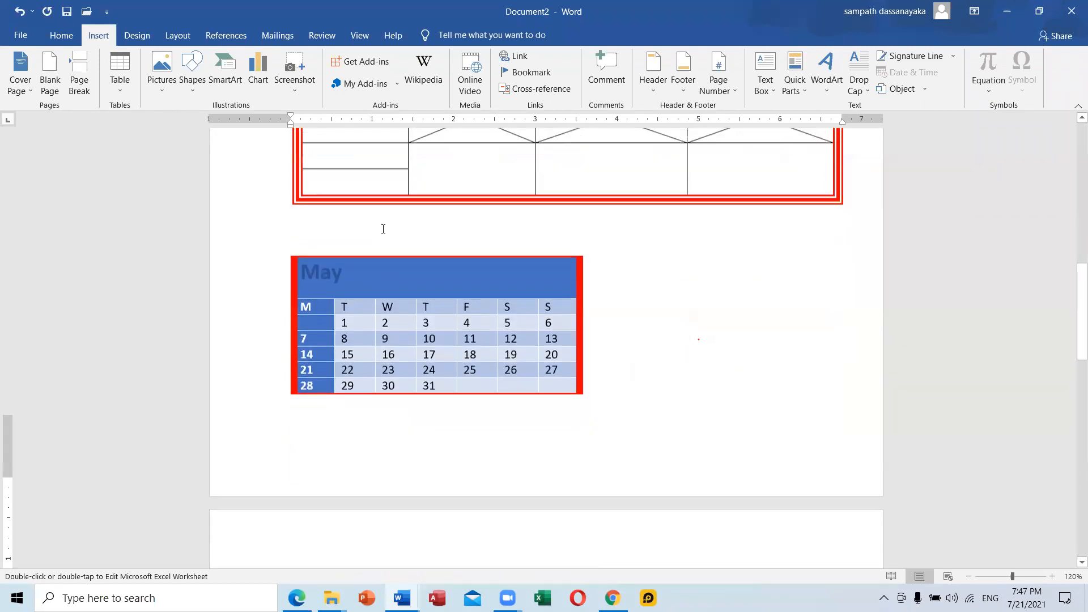
{"action": "scroll", "coordinate": [384, 229], "scroll_direction": "down", "scroll_amount": 10}
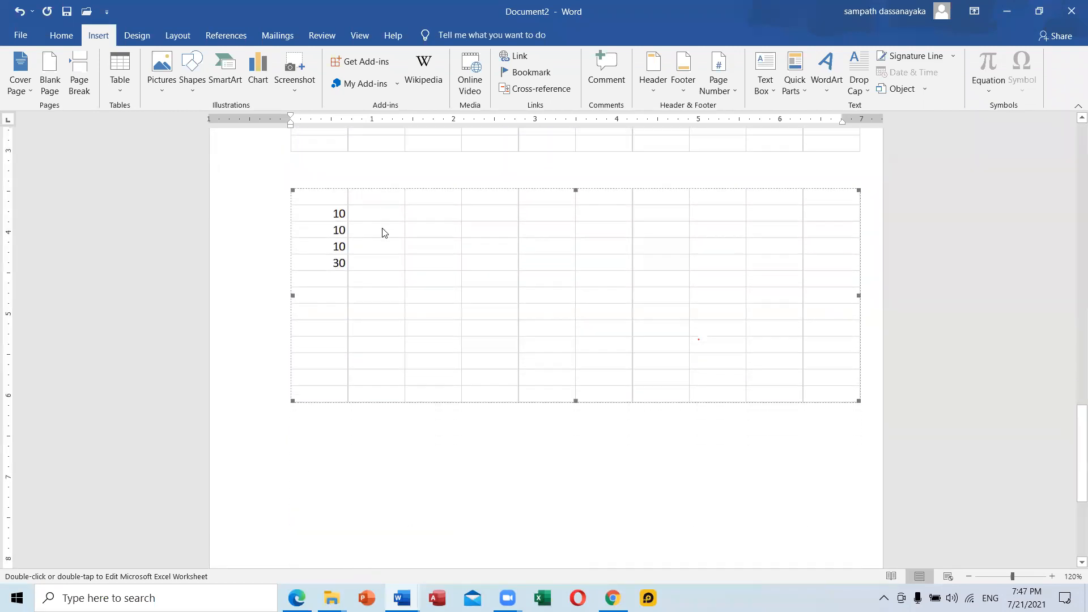
{"action": "scroll", "coordinate": [384, 232], "scroll_direction": "down", "scroll_amount": 3}
{"action": "scroll", "coordinate": [404, 329], "scroll_direction": "up", "scroll_amount": 10}
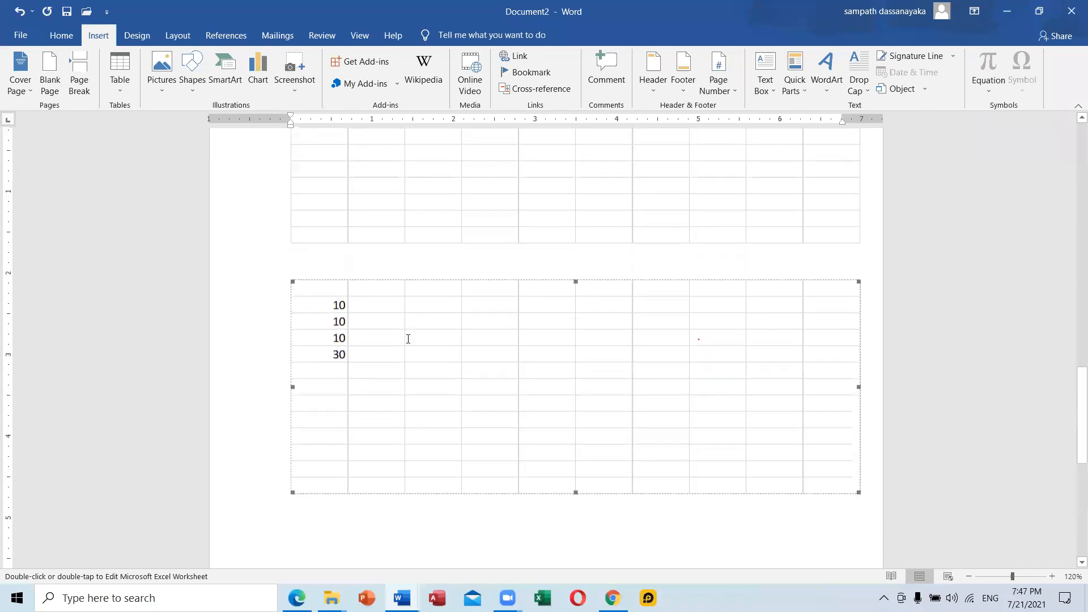
{"action": "scroll", "coordinate": [408, 339], "scroll_direction": "up", "scroll_amount": 10}
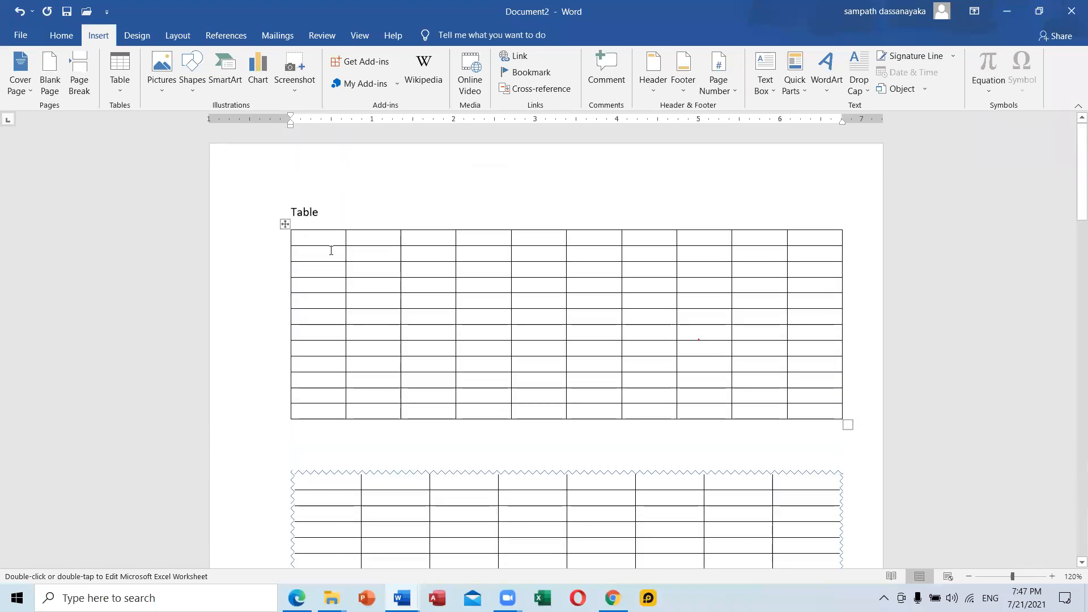
Step: Place the cursor in the first table's top-left cell and display the table layout tools in a maximized window
{"action": "left_click", "coordinate": [331, 251]}
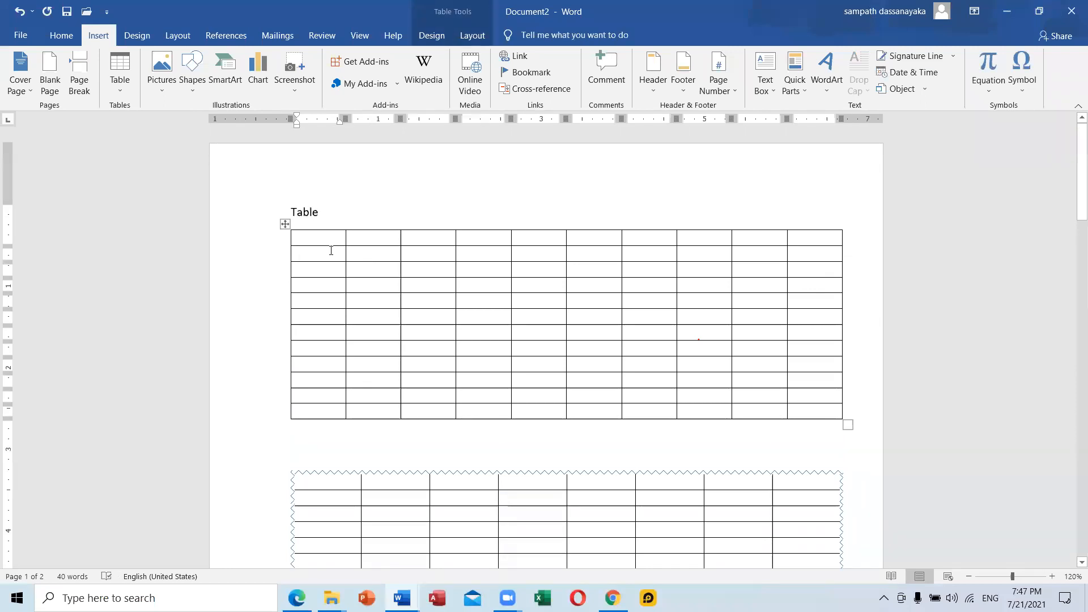
{"action": "left_click", "coordinate": [1039, 12]}
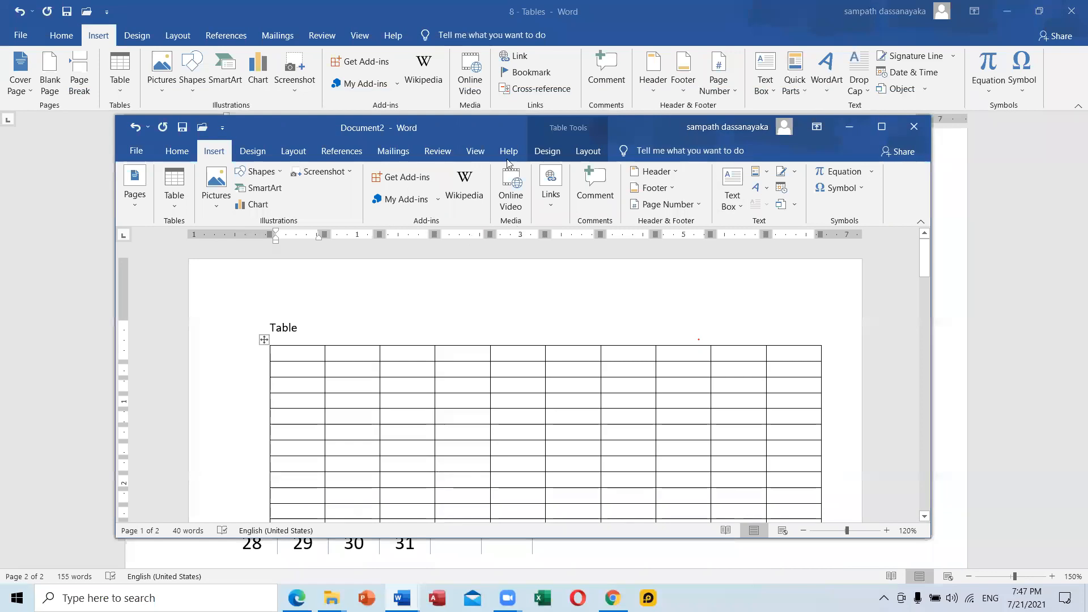
{"action": "left_click", "coordinate": [587, 150]}
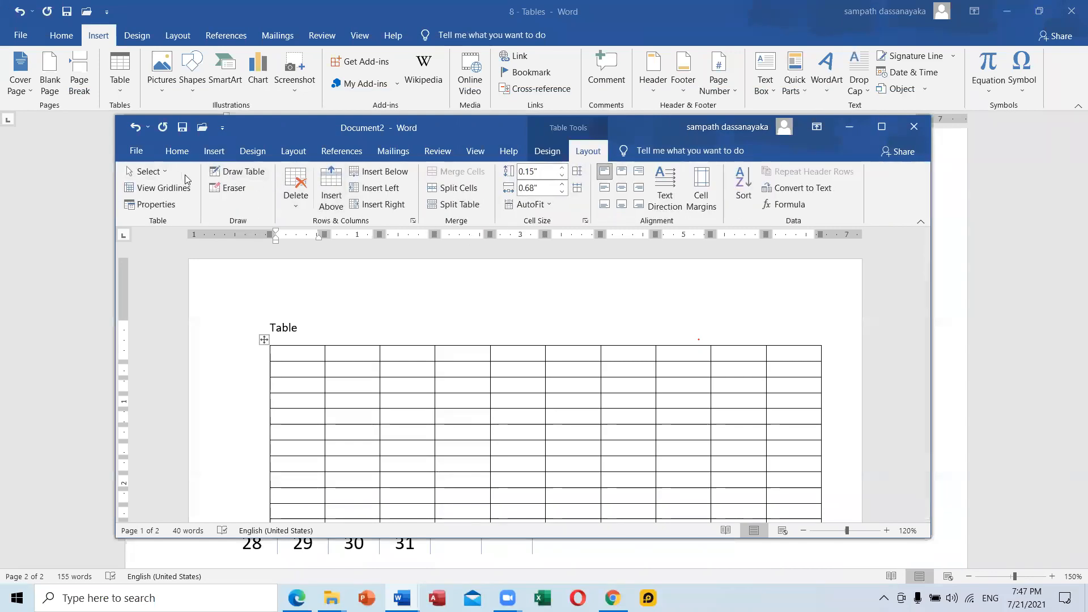
{"action": "left_click", "coordinate": [293, 354]}
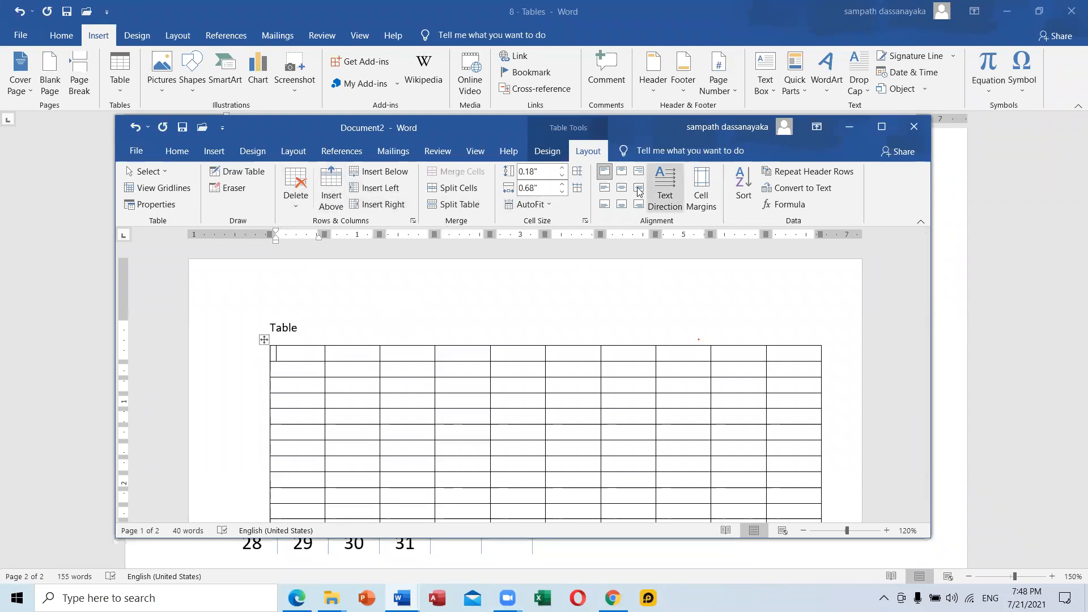
{"action": "left_click", "coordinate": [882, 127]}
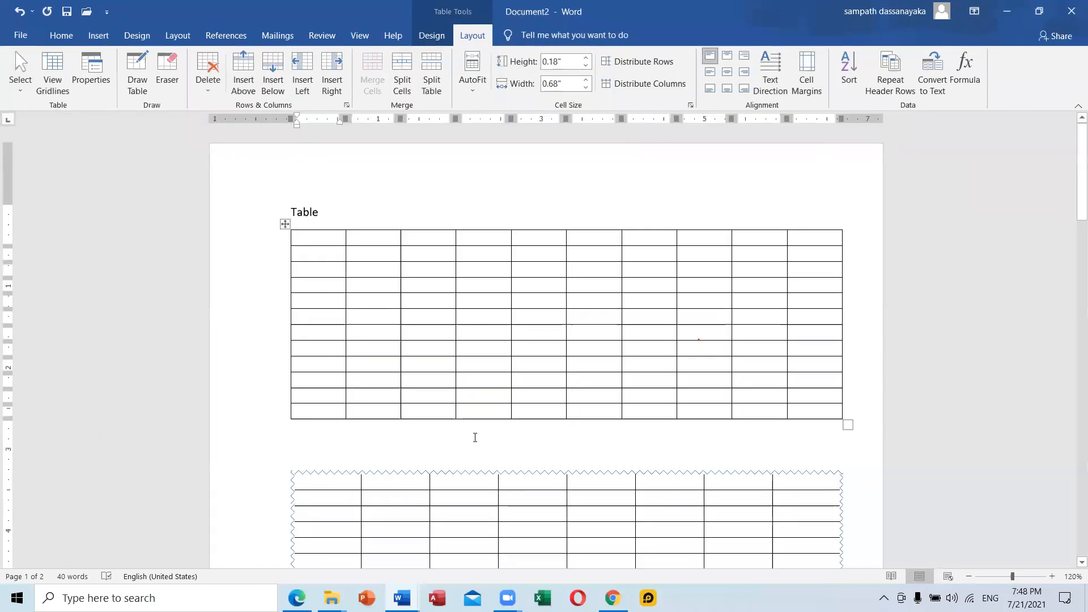
Step: Look over the zigzag-bordered table, the red-bordered table, the calendar and the embedded spreadsheets once more
{"action": "scroll", "coordinate": [479, 428], "scroll_direction": "down", "scroll_amount": 10}
{"action": "scroll", "coordinate": [481, 424], "scroll_direction": "up", "scroll_amount": 5}
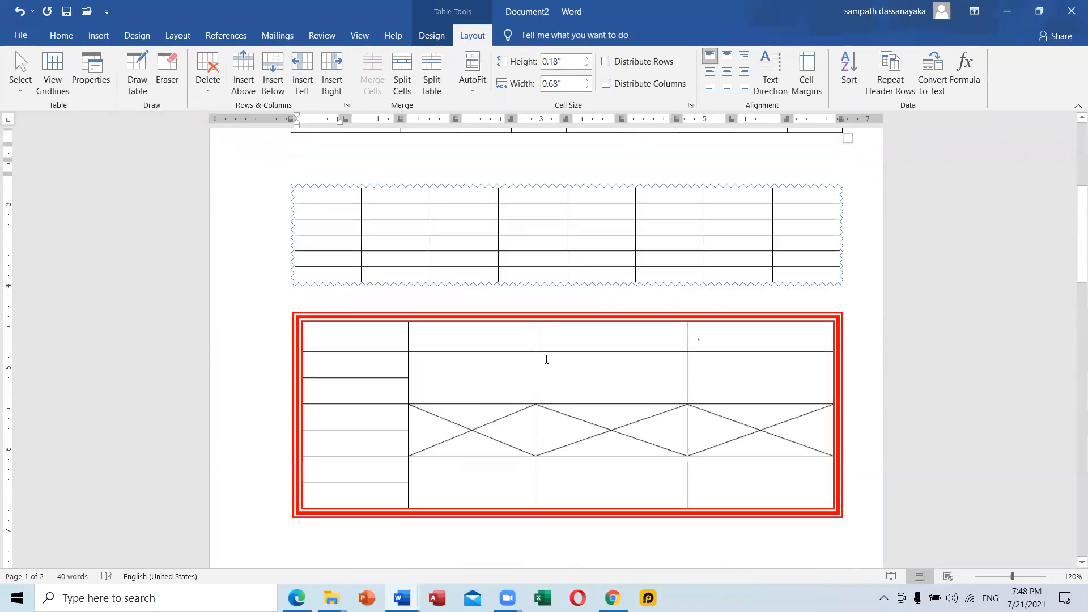
{"action": "scroll", "coordinate": [546, 359], "scroll_direction": "up", "scroll_amount": 5}
{"action": "scroll", "coordinate": [562, 396], "scroll_direction": "down", "scroll_amount": 6}
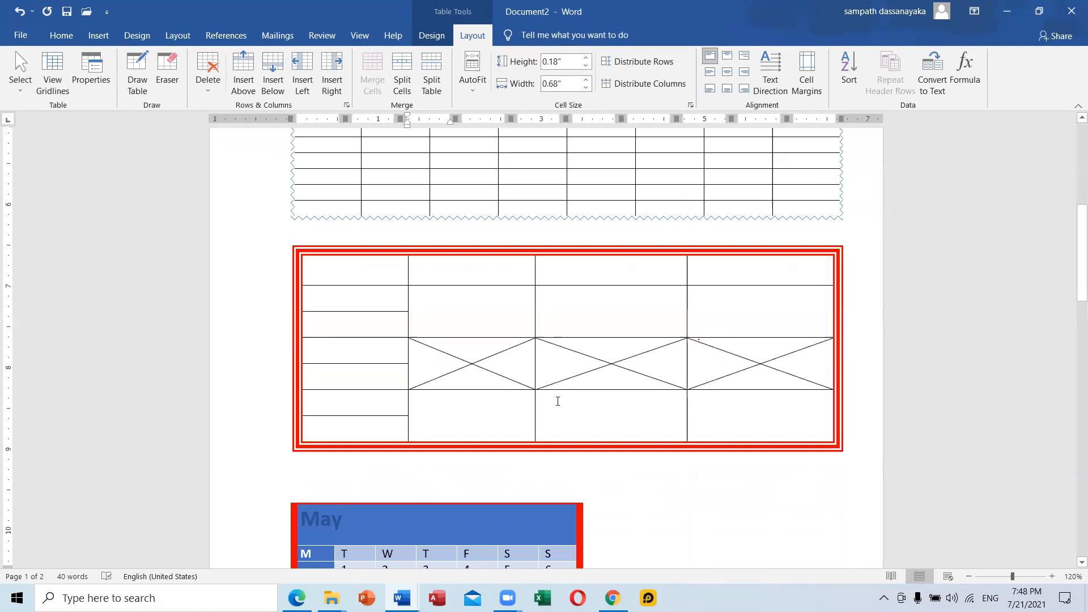
{"action": "scroll", "coordinate": [546, 409], "scroll_direction": "down", "scroll_amount": 10}
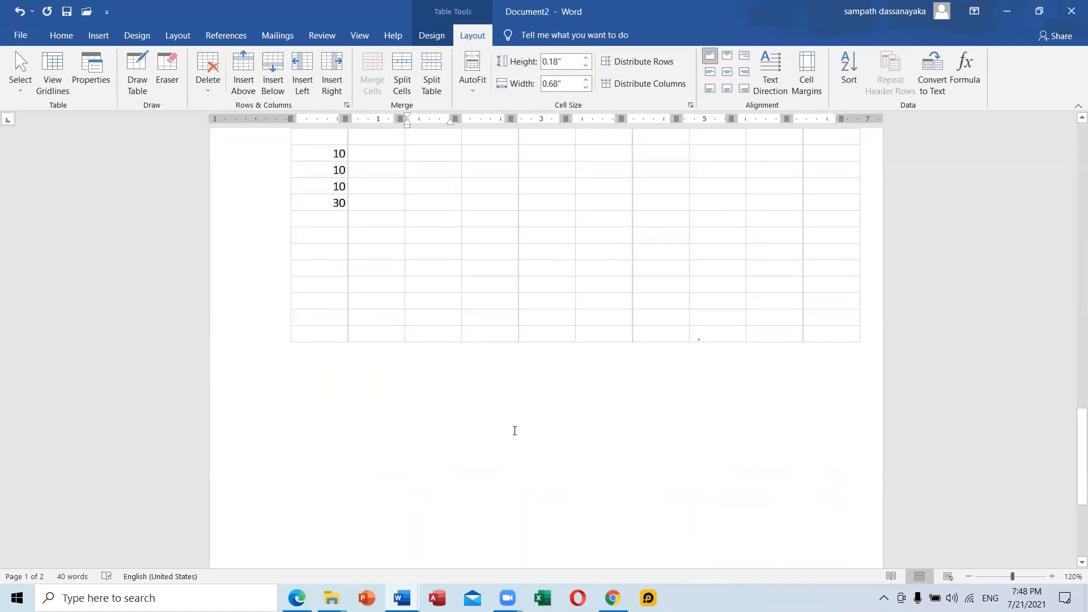
{"action": "scroll", "coordinate": [515, 431], "scroll_direction": "up", "scroll_amount": 6}
{"action": "scroll", "coordinate": [515, 430], "scroll_direction": "up", "scroll_amount": 8}
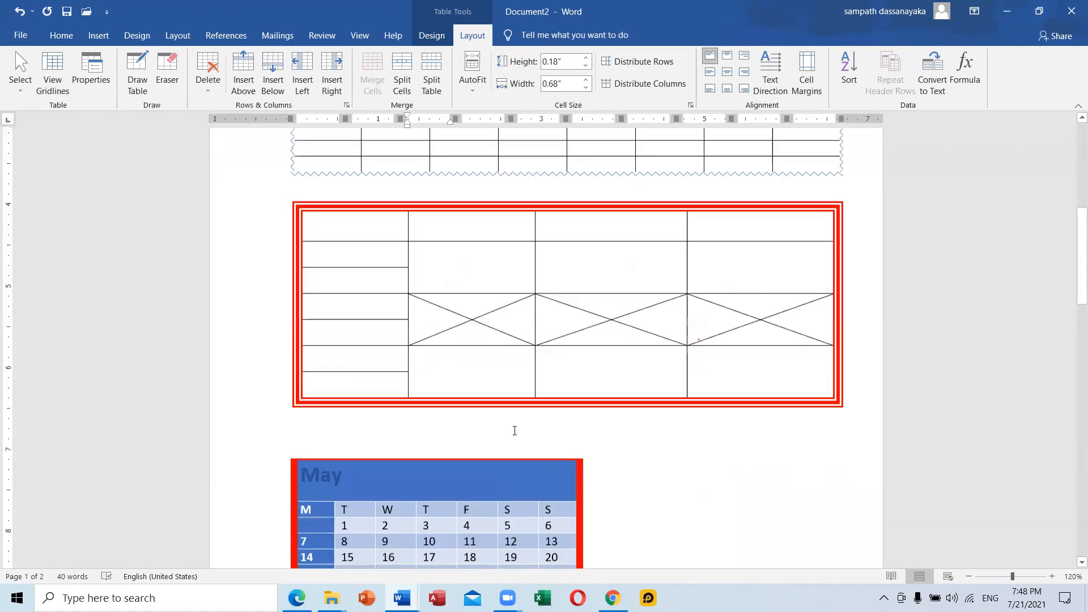
{"action": "scroll", "coordinate": [430, 507], "scroll_direction": "up", "scroll_amount": 8}
Step: Switch to the 8 - Tables document and review the written instructions and sample tables for Methods 1 to 4
{"action": "left_click", "coordinate": [402, 598]}
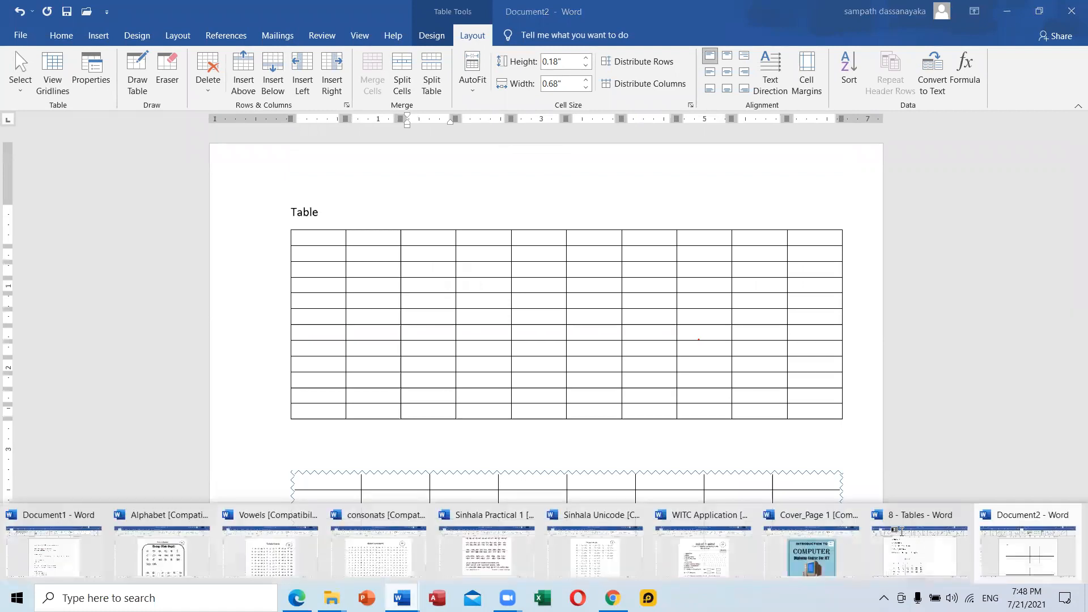
{"action": "left_click", "coordinate": [902, 531]}
{"action": "scroll", "coordinate": [559, 413], "scroll_direction": "up", "scroll_amount": 12}
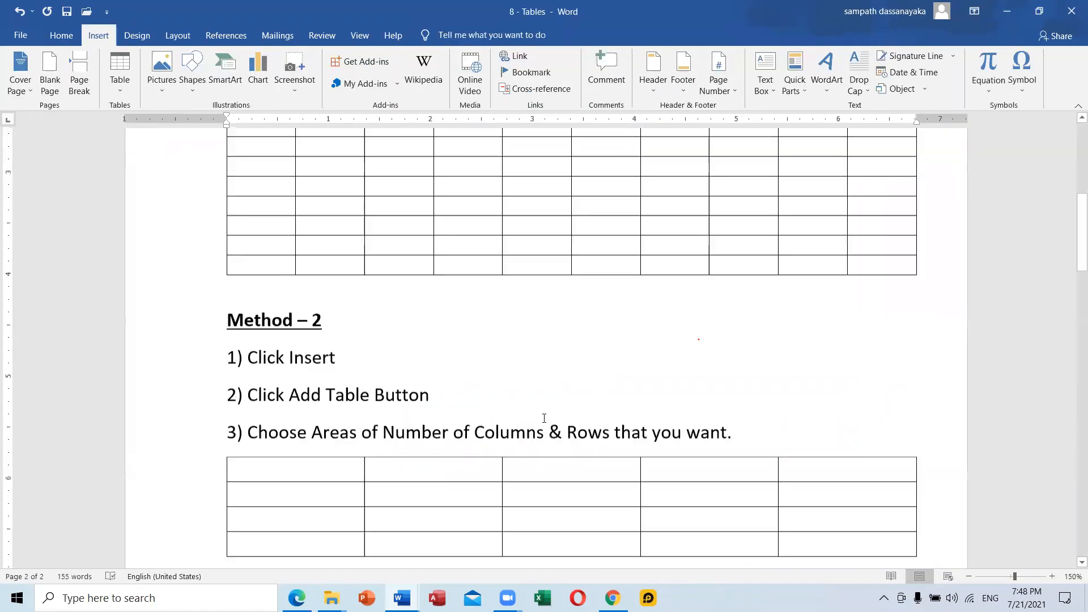
{"action": "scroll", "coordinate": [534, 422], "scroll_direction": "up", "scroll_amount": 5}
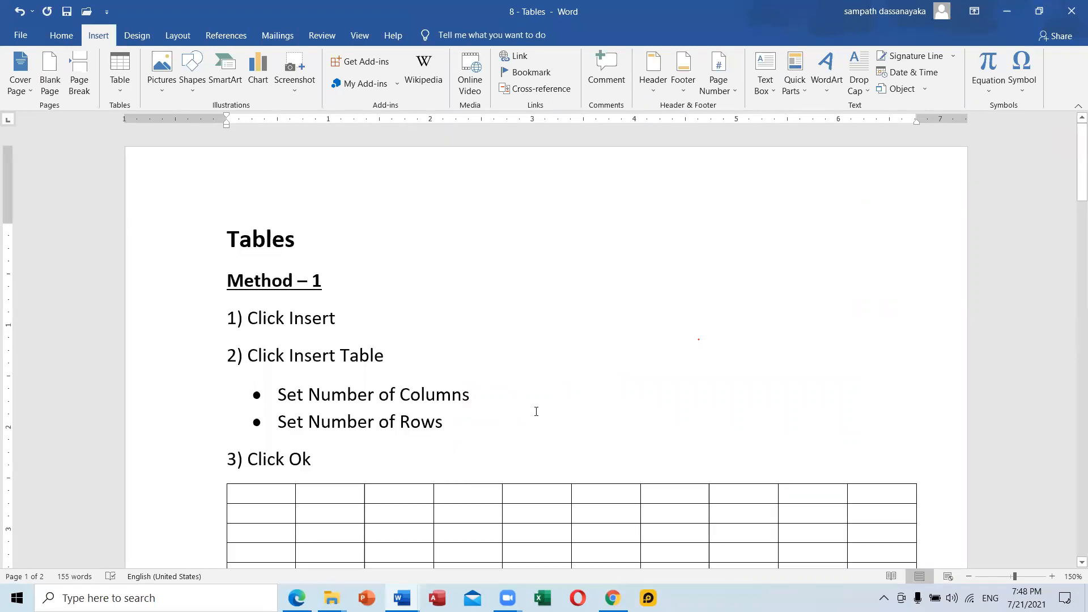
{"action": "scroll", "coordinate": [533, 413], "scroll_direction": "down", "scroll_amount": 15}
{"action": "scroll", "coordinate": [532, 420], "scroll_direction": "down", "scroll_amount": 6}
{"action": "scroll", "coordinate": [529, 417], "scroll_direction": "up", "scroll_amount": 10}
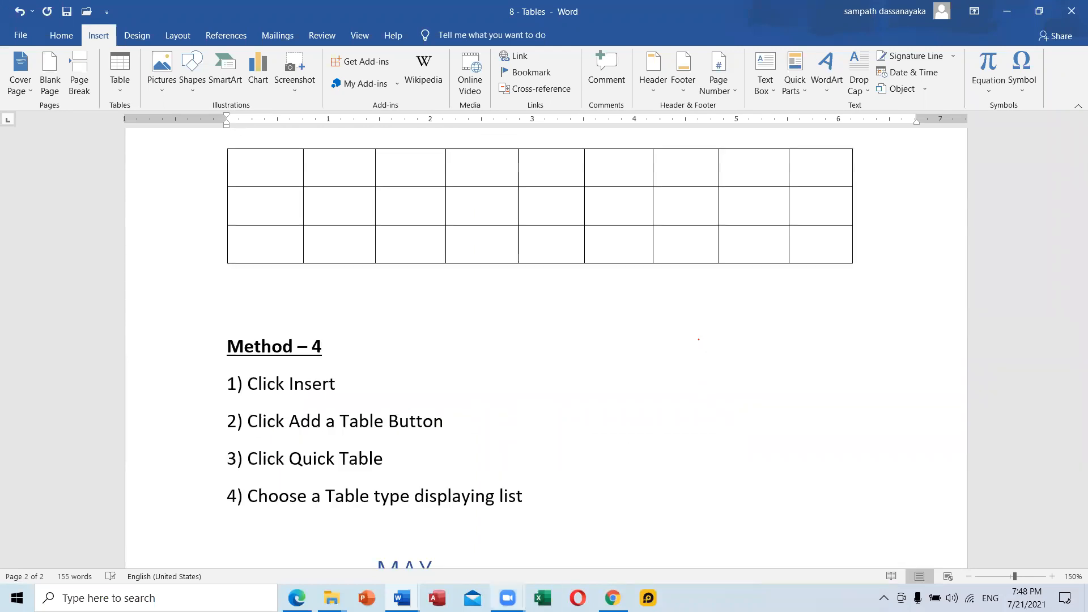
{"action": "mouse_move", "coordinate": [402, 598]}
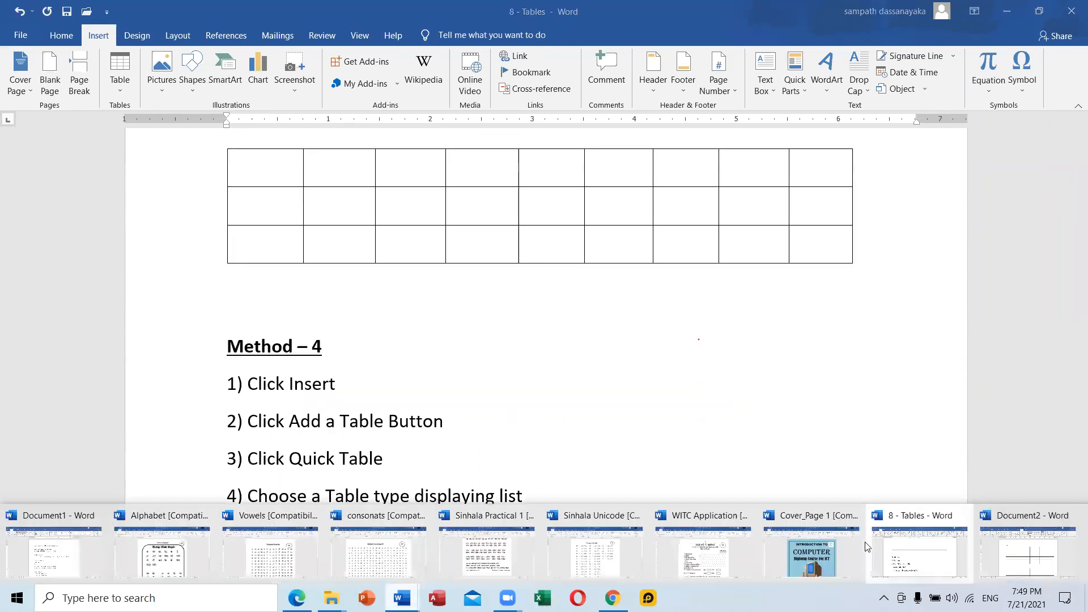
{"action": "left_click", "coordinate": [892, 554]}
{"action": "scroll", "coordinate": [554, 474], "scroll_direction": "down", "scroll_amount": 6}
{"action": "scroll", "coordinate": [461, 418], "scroll_direction": "up", "scroll_amount": 1}
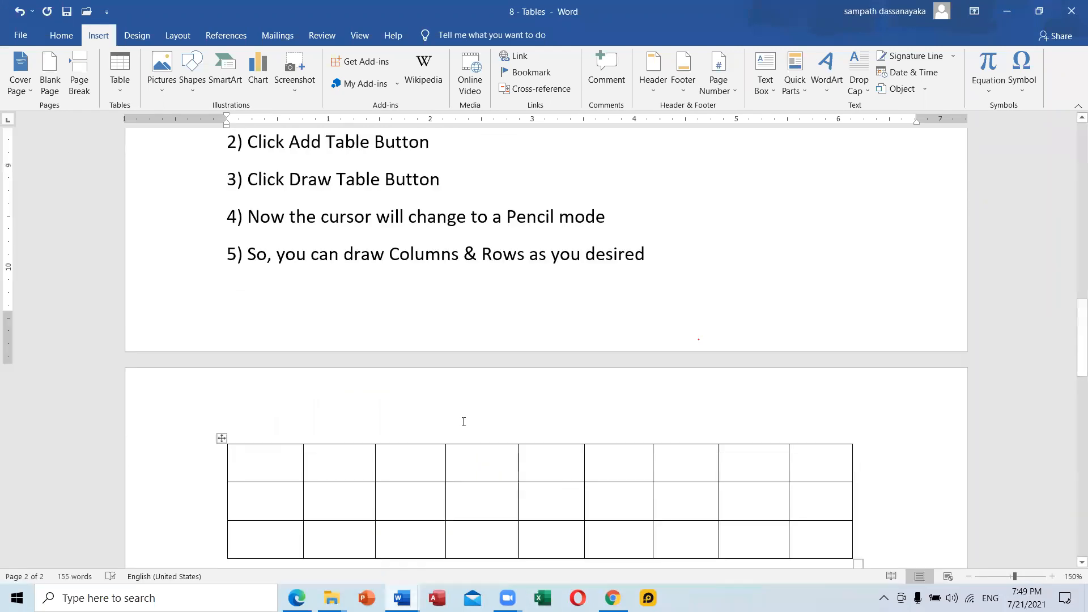
{"action": "scroll", "coordinate": [464, 421], "scroll_direction": "up", "scroll_amount": 8}
{"action": "scroll", "coordinate": [544, 397], "scroll_direction": "down", "scroll_amount": 1}
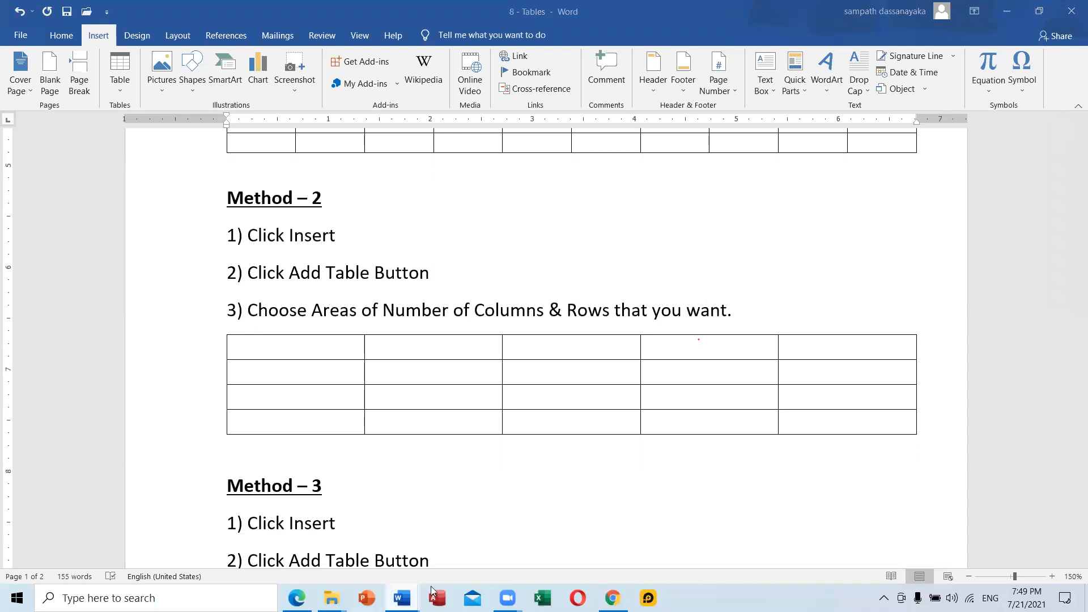
Step: Return to Document2 and look over its tables from the first grid down to the embedded spreadsheets
{"action": "mouse_move", "coordinate": [402, 598]}
{"action": "left_click", "coordinate": [981, 536]}
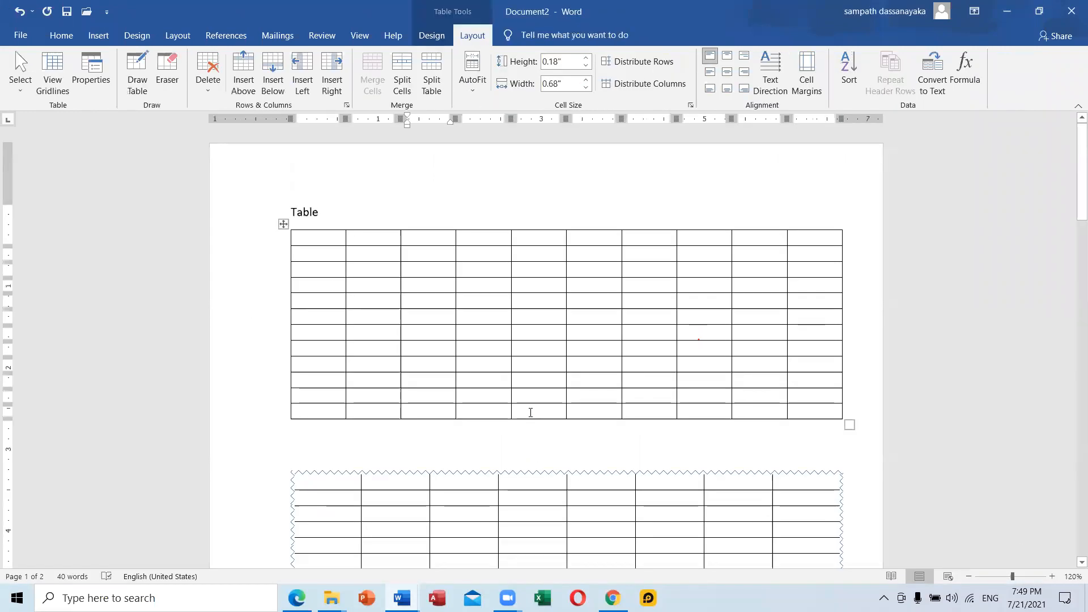
{"action": "scroll", "coordinate": [518, 406], "scroll_direction": "down", "scroll_amount": 12}
{"action": "scroll", "coordinate": [515, 414], "scroll_direction": "down", "scroll_amount": 5}
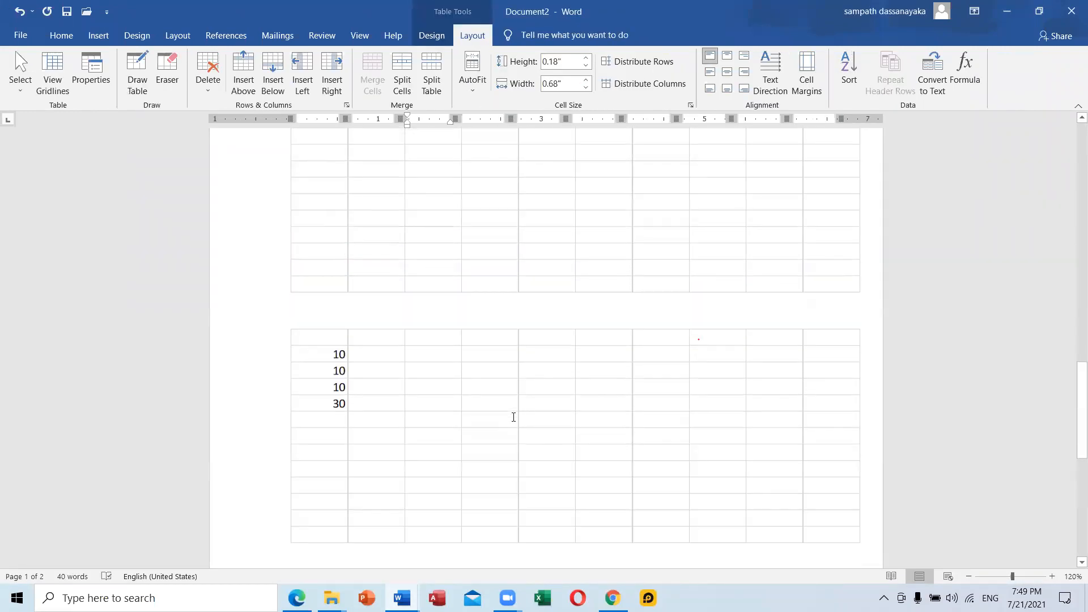
Step: Switch to the Cover_Page 1 document and examine its layout, ending with the whole page at 50% zoom
{"action": "mouse_move", "coordinate": [401, 598]}
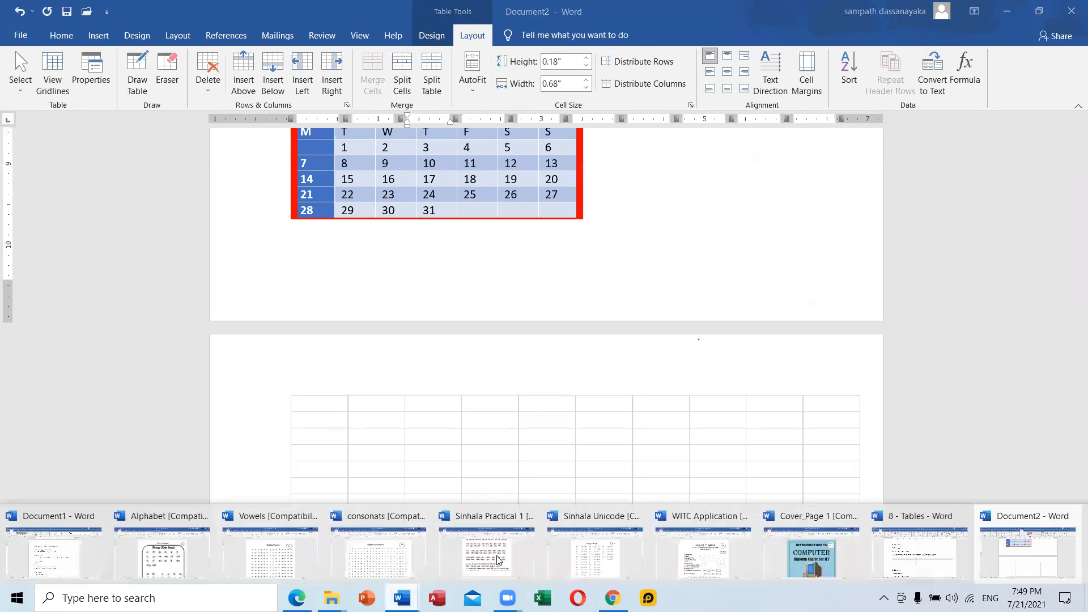
{"action": "left_click", "coordinate": [775, 536]}
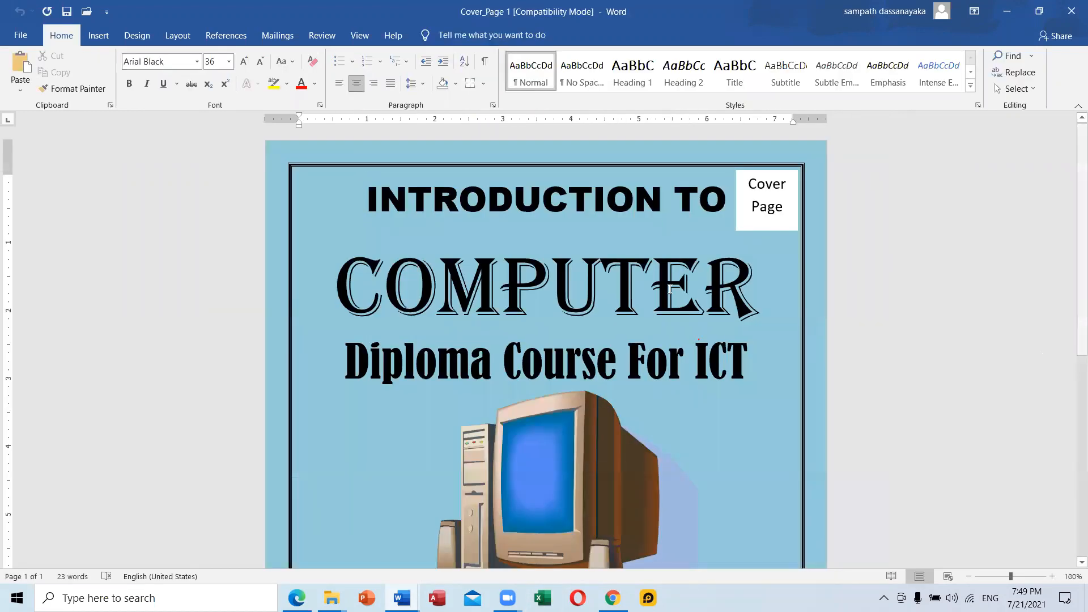
{"action": "scroll", "coordinate": [673, 333], "scroll_direction": "down", "scroll_amount": 5}
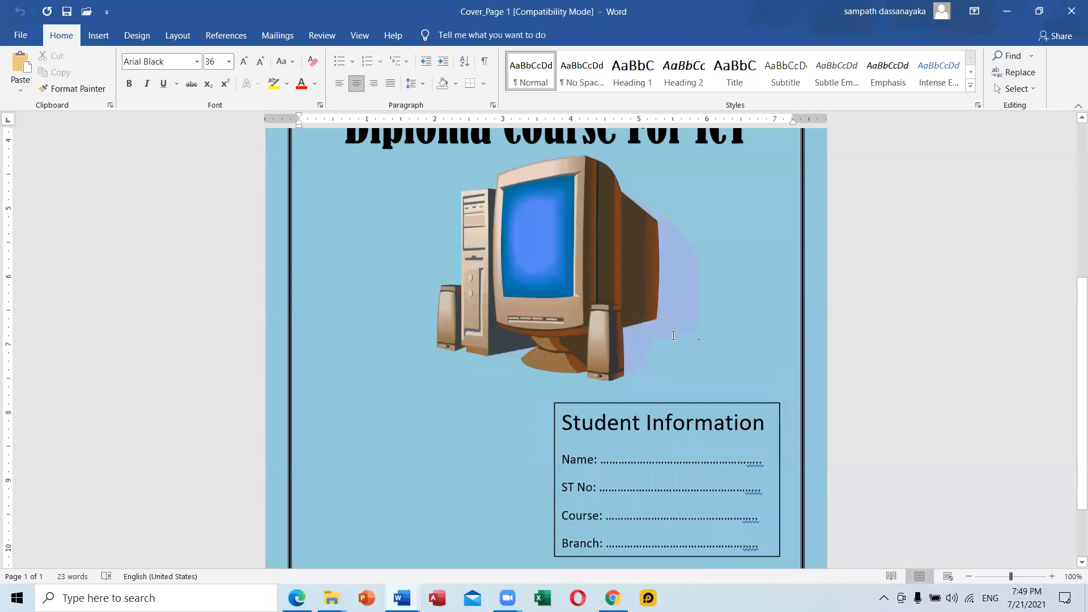
{"action": "scroll", "coordinate": [671, 338], "scroll_direction": "up", "scroll_amount": 5}
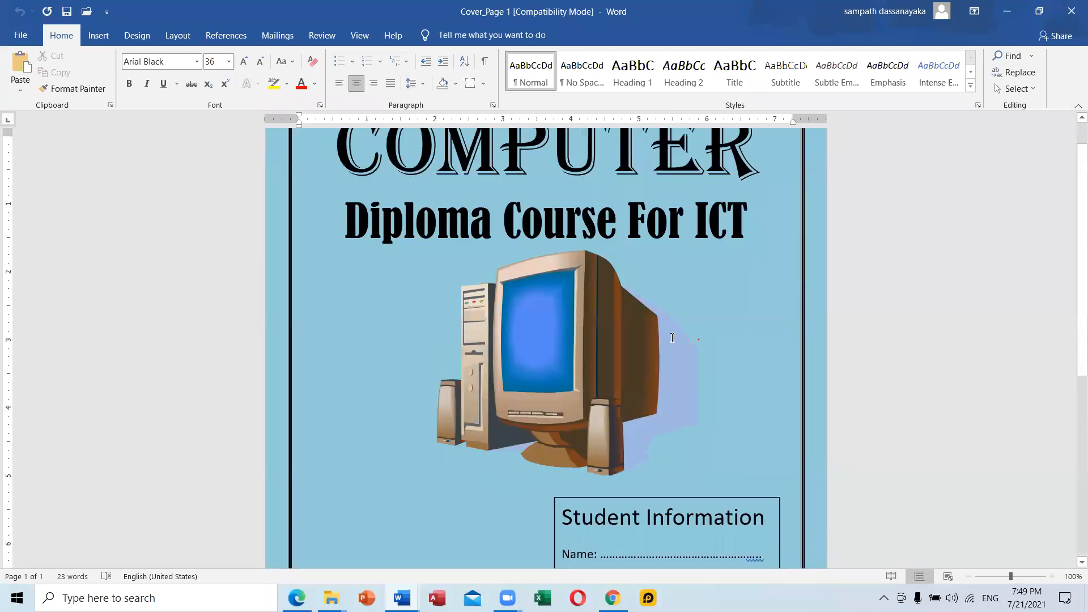
{"action": "scroll", "coordinate": [673, 339], "scroll_direction": "up", "scroll_amount": 3}
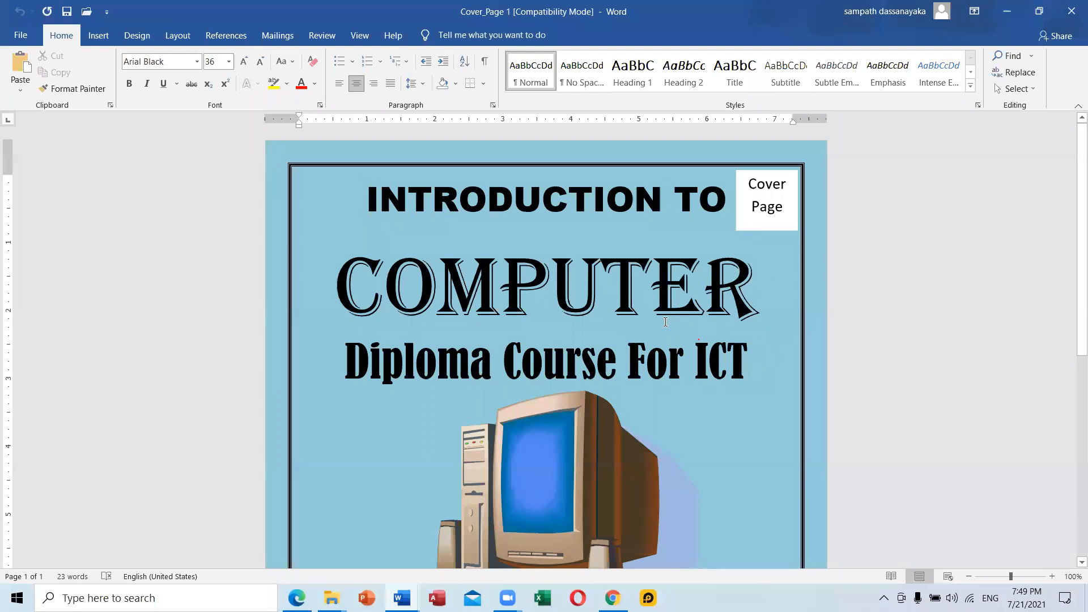
{"action": "scroll", "coordinate": [666, 322], "scroll_direction": "down", "scroll_amount": 7}
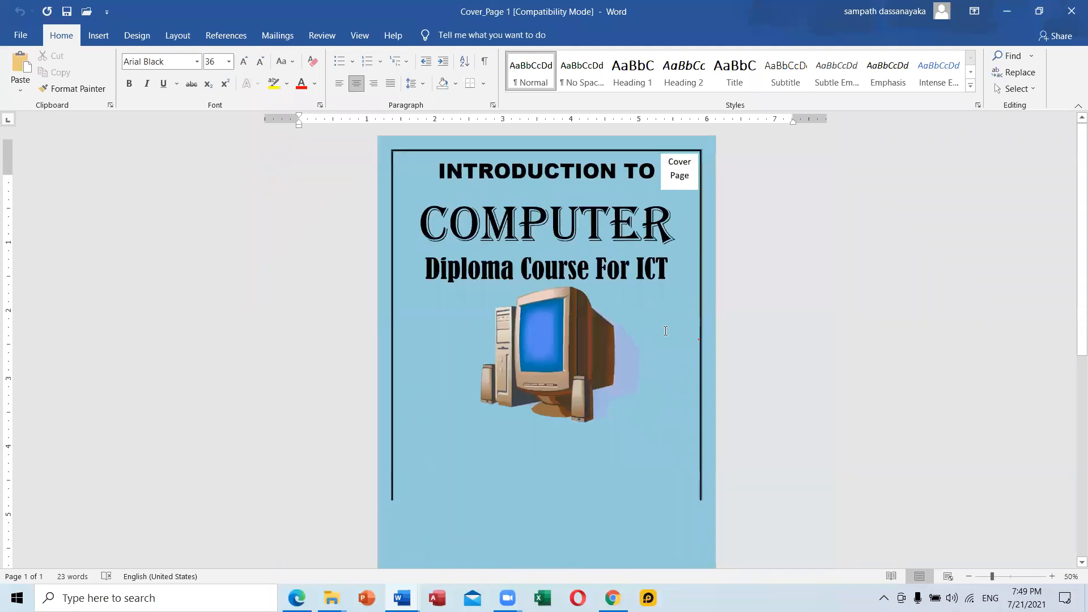
{"action": "scroll", "coordinate": [657, 330], "scroll_direction": "up", "scroll_amount": 2}
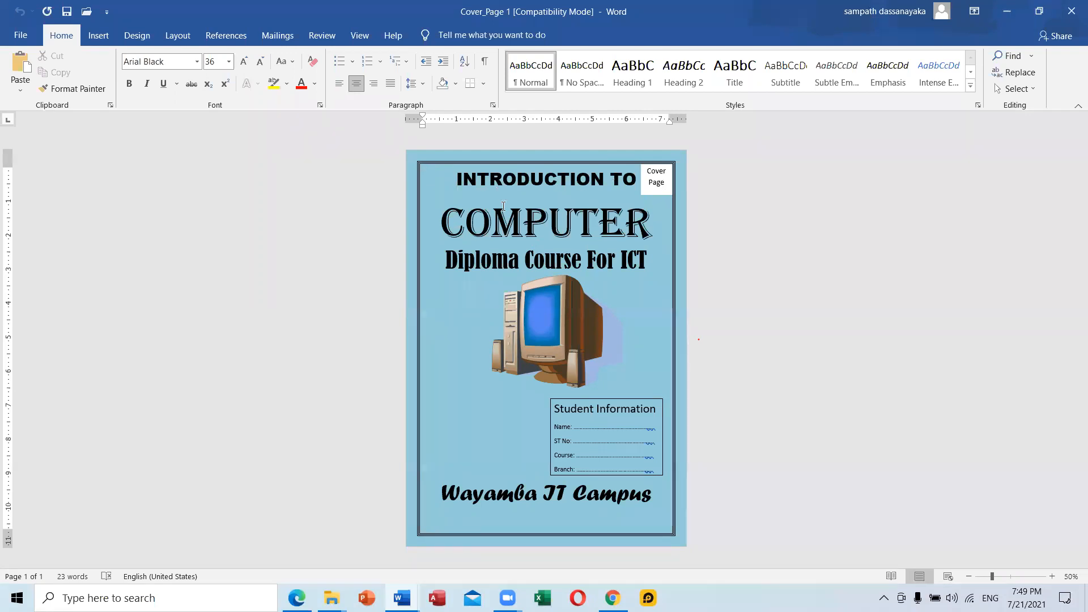
Step: Shorten the computer picture on the cover page from its lower edge, leaving a gap above the Student Information box
{"action": "left_click", "coordinate": [560, 328]}
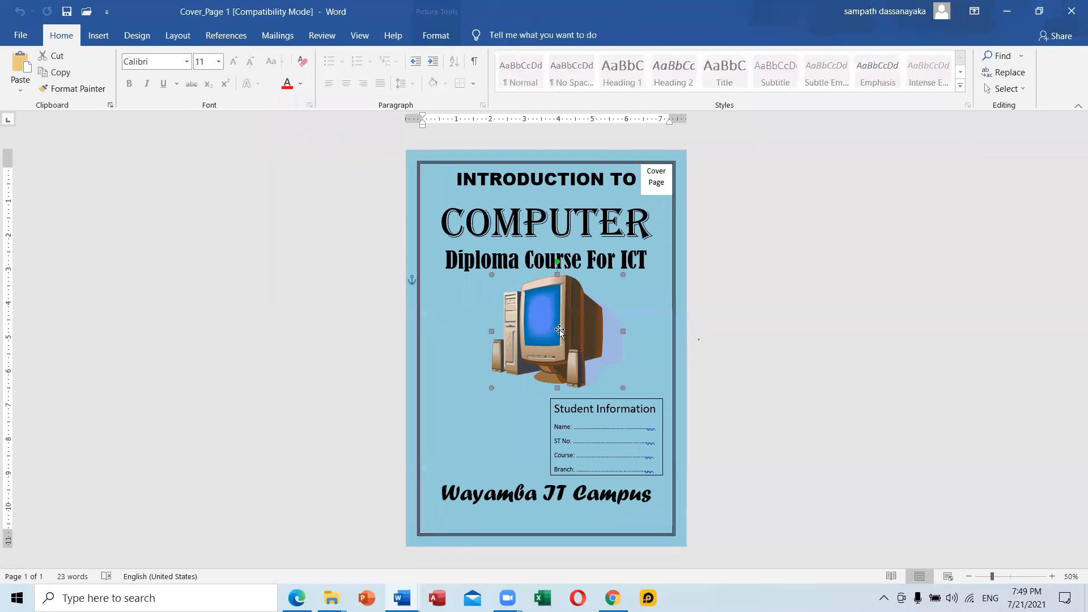
{"action": "left_click_drag", "start_coordinate": [556, 388], "coordinate": [557, 368]}
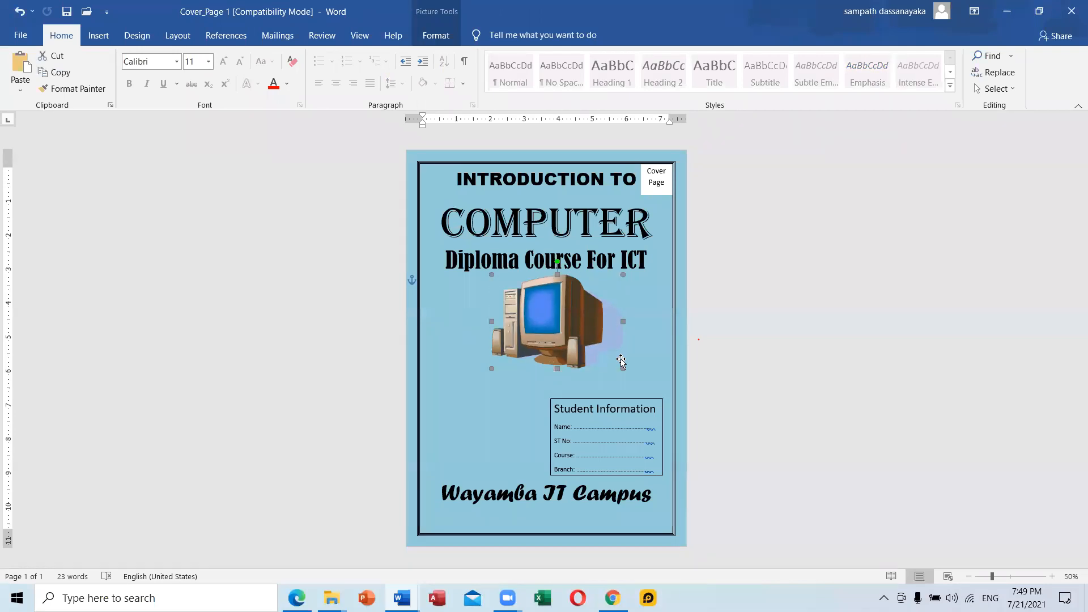
{"action": "left_click", "coordinate": [556, 454]}
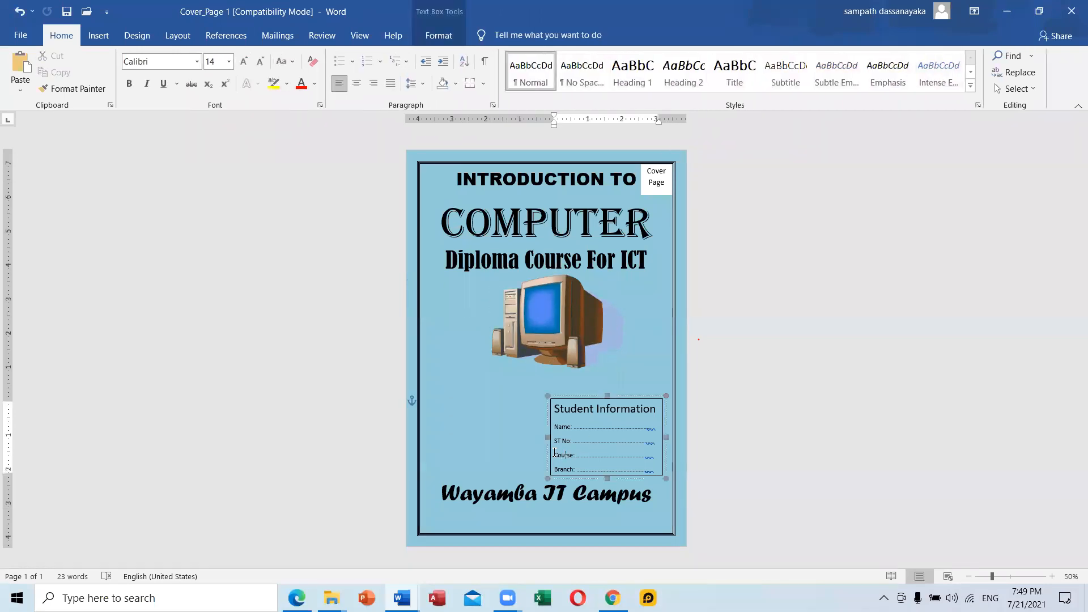
{"action": "left_click", "coordinate": [603, 387]}
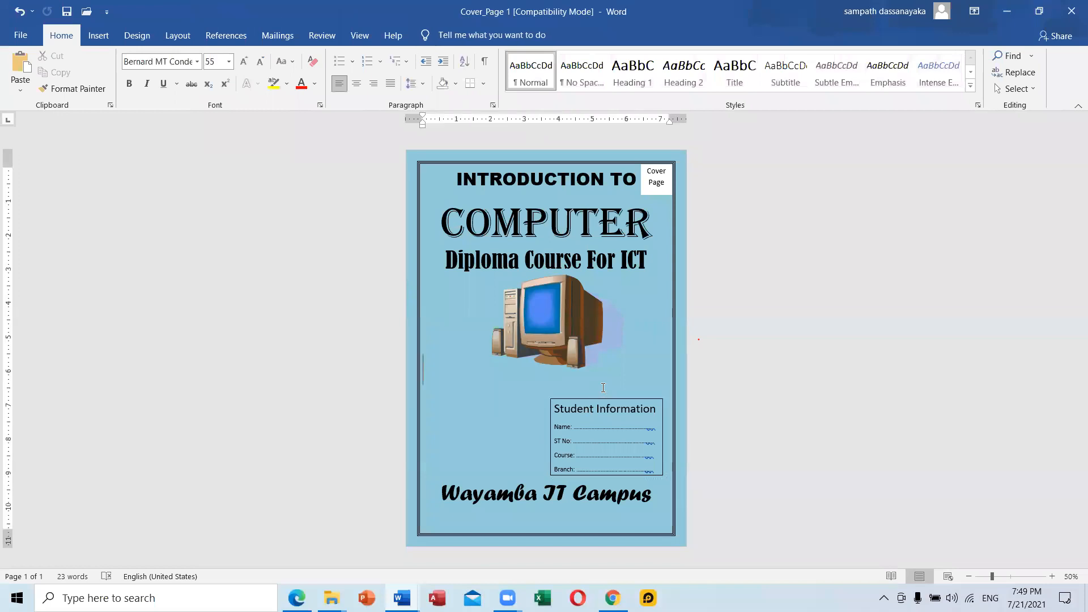
{"action": "left_click", "coordinate": [578, 403]}
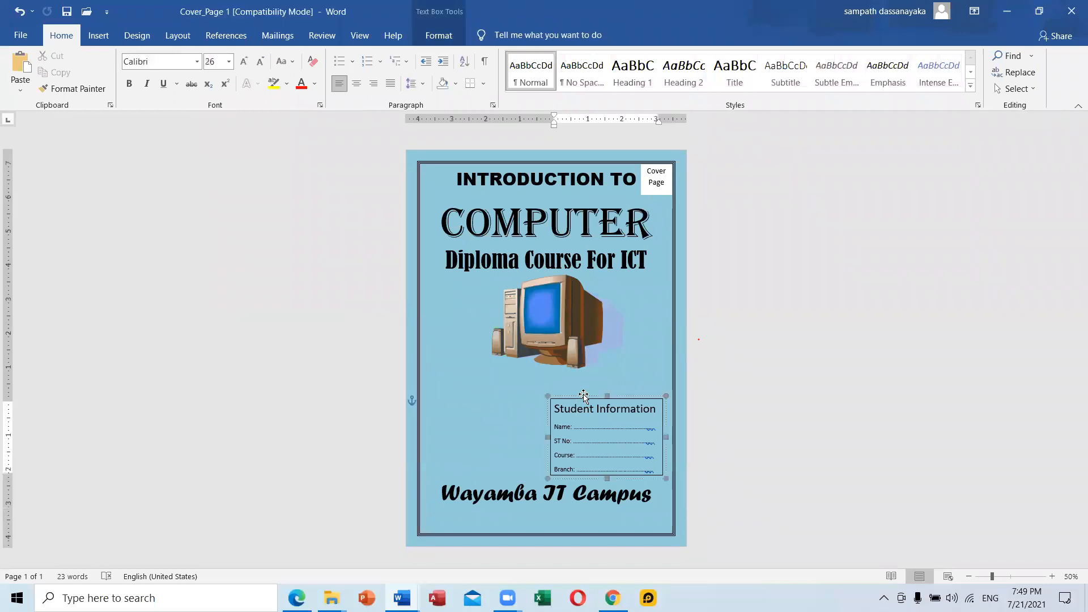
{"action": "left_click", "coordinate": [601, 383]}
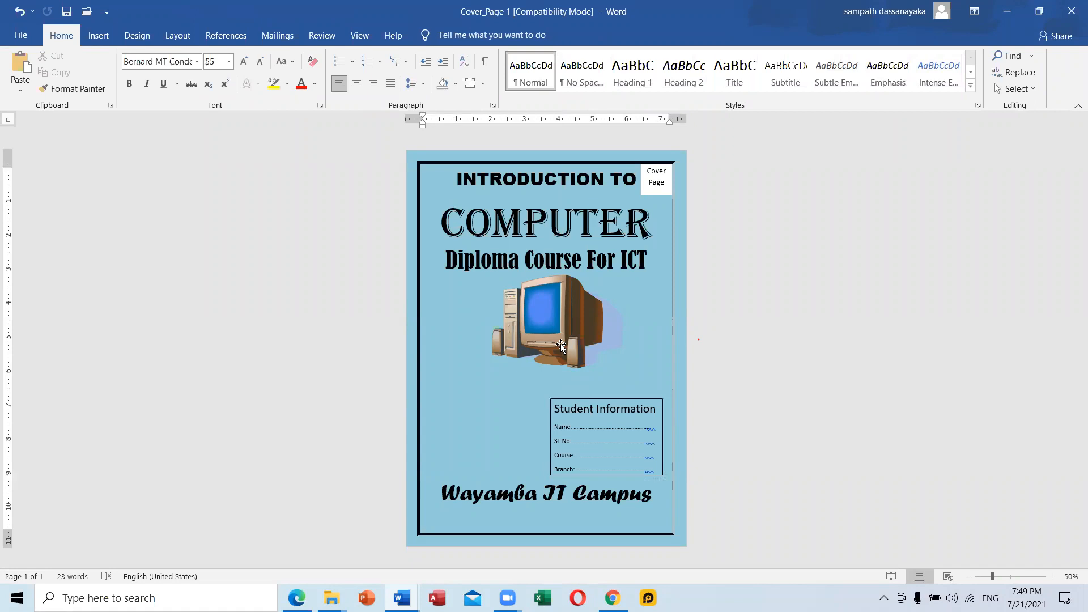
Step: Move the computer picture slightly down, between the Diploma Course For ICT line and the Student Information box, and deselect it
{"action": "left_click", "coordinate": [560, 345]}
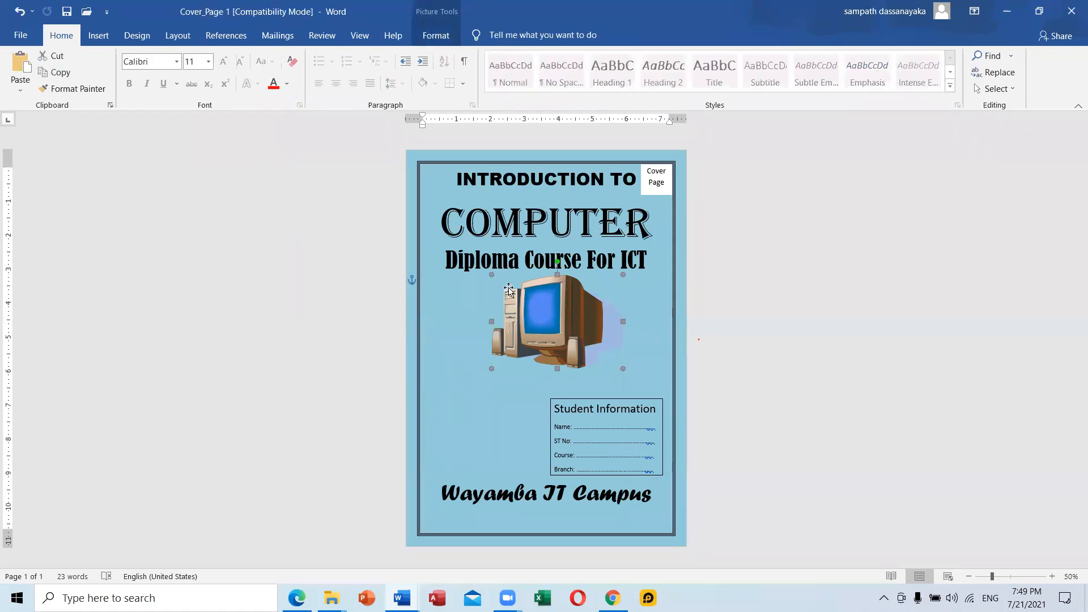
{"action": "left_click_drag", "start_coordinate": [555, 319], "coordinate": [553, 330]}
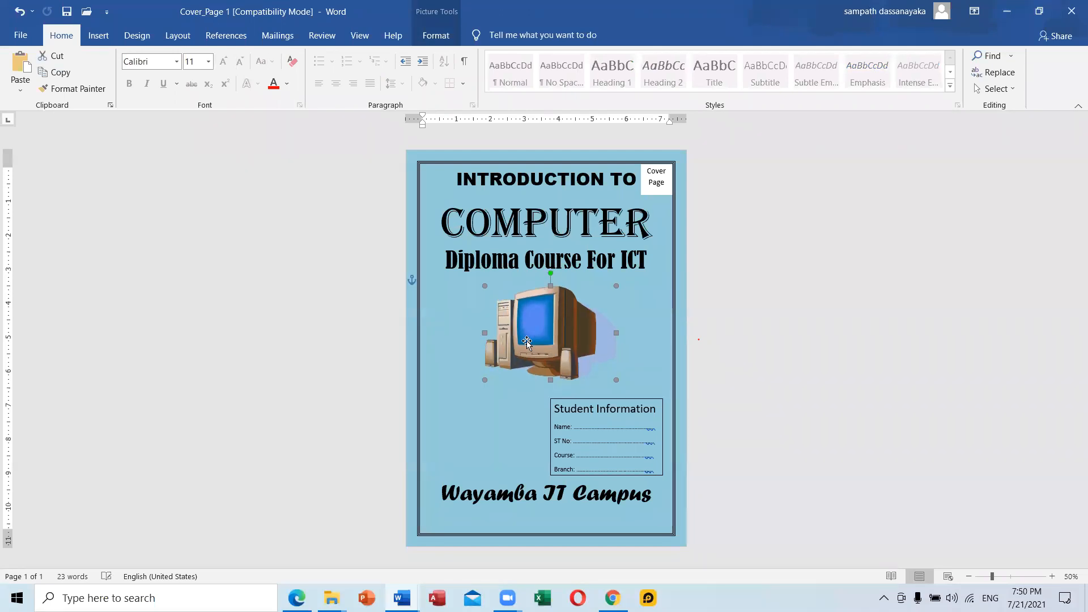
{"action": "left_click", "coordinate": [631, 300]}
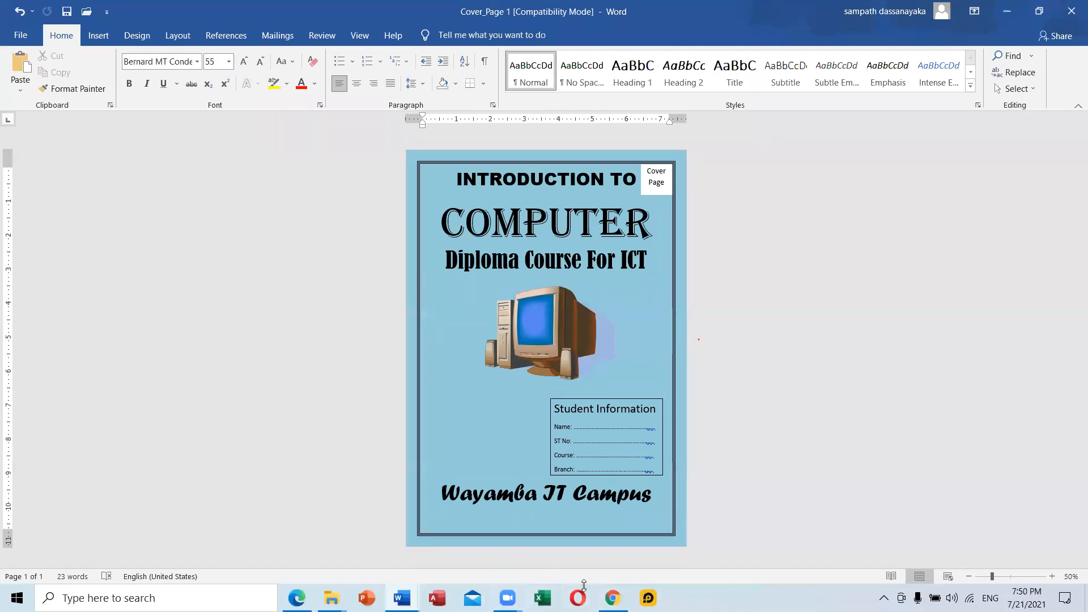
Step: Switch back to the 8 - Tables document and go through the table insertion methods again, down to Method 4
{"action": "mouse_move", "coordinate": [402, 598]}
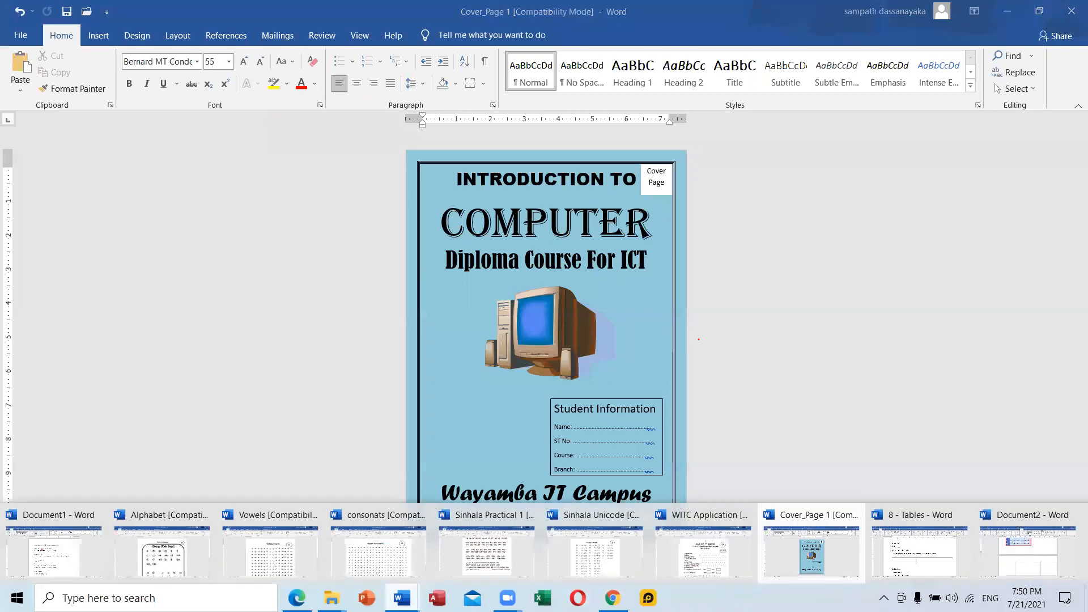
{"action": "left_click", "coordinate": [924, 563]}
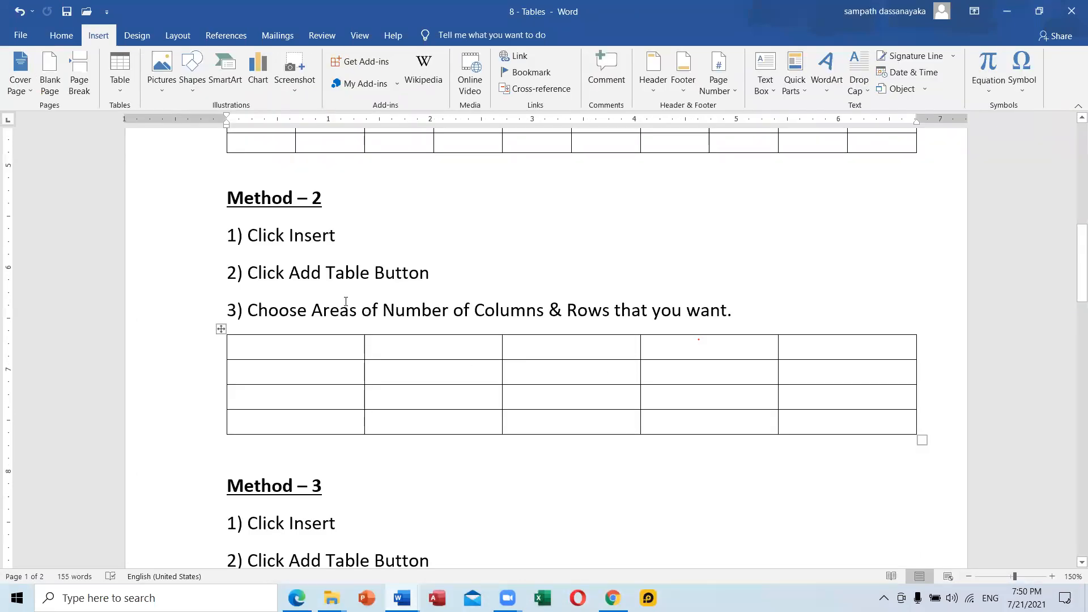
{"action": "scroll", "coordinate": [346, 302], "scroll_direction": "up", "scroll_amount": 8}
{"action": "scroll", "coordinate": [474, 289], "scroll_direction": "down", "scroll_amount": 4}
{"action": "scroll", "coordinate": [476, 297], "scroll_direction": "down", "scroll_amount": 15}
{"action": "scroll", "coordinate": [476, 298], "scroll_direction": "down", "scroll_amount": 10}
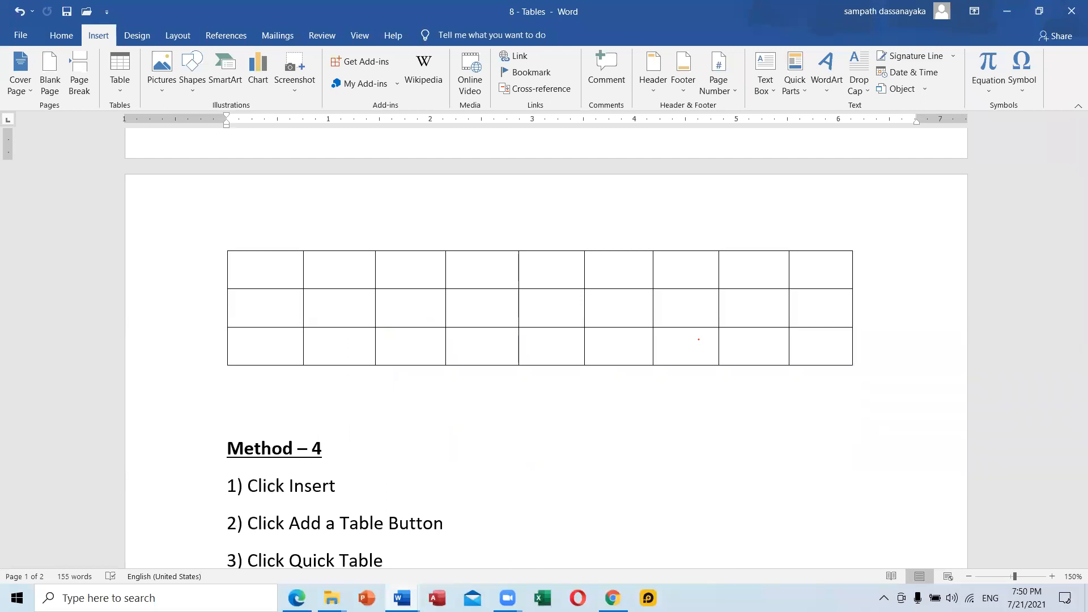
{"action": "mouse_move", "coordinate": [402, 595]}
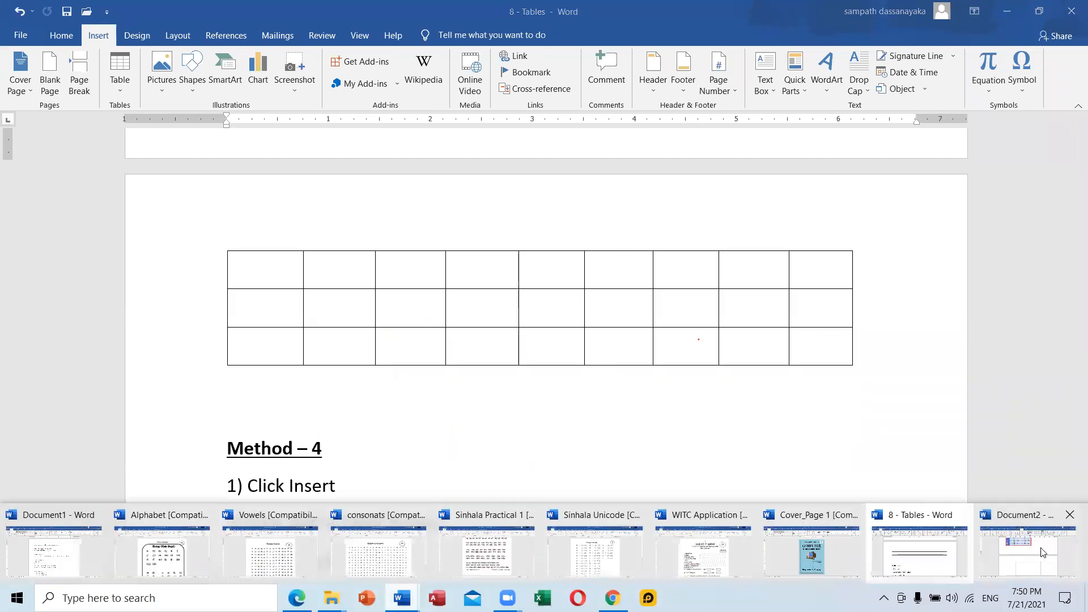
{"action": "left_click", "coordinate": [940, 559]}
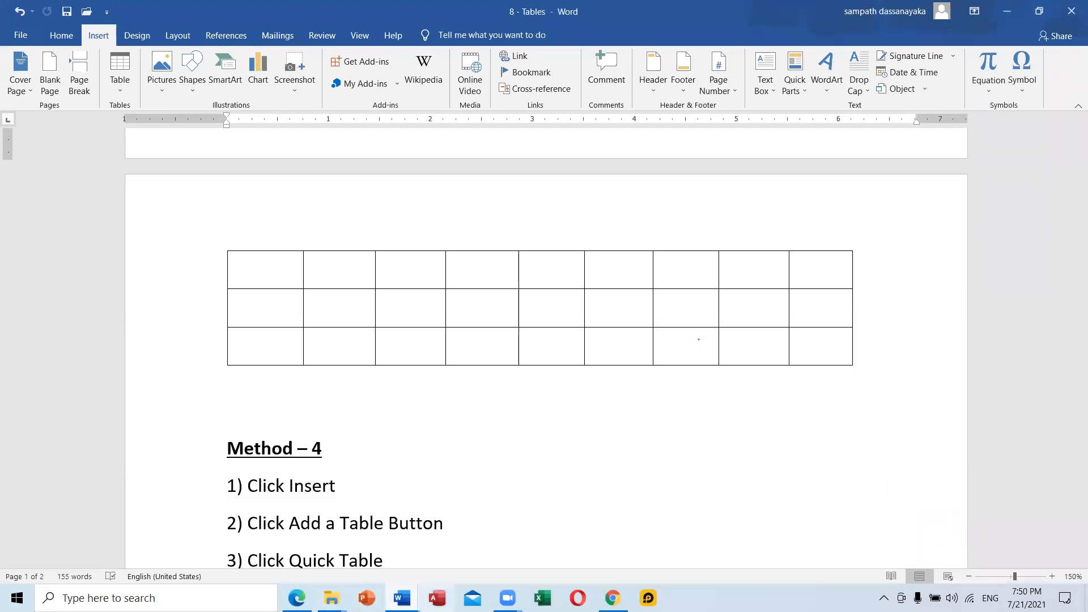
Step: Switch to the Cover_Page 1 document, change the font color of the title word COMPUTER to red, and deselect the text
{"action": "mouse_move", "coordinate": [402, 598]}
{"action": "left_click", "coordinate": [804, 553]}
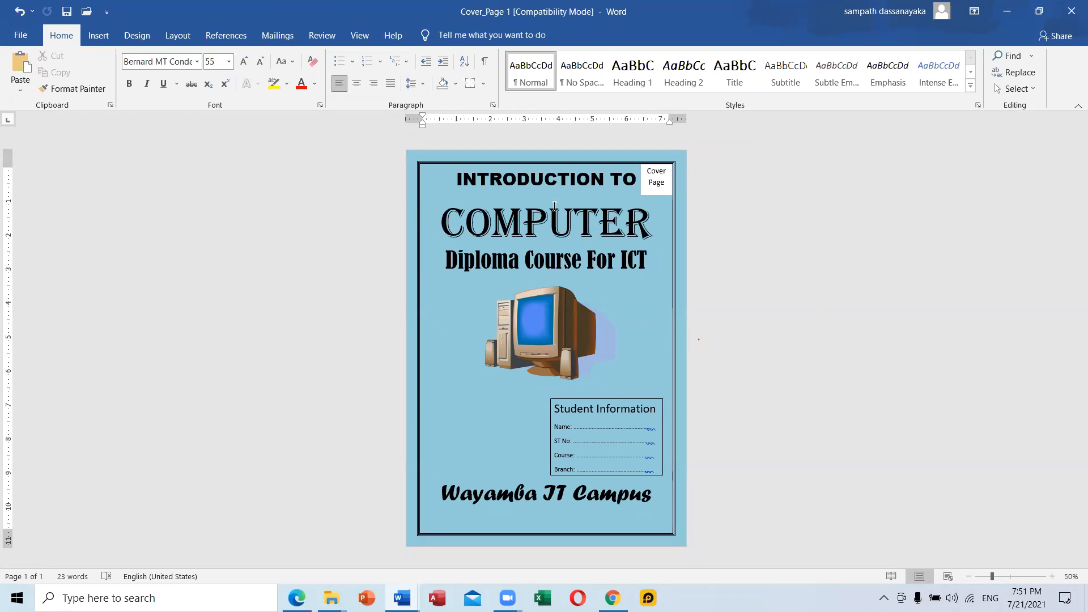
{"action": "left_click", "coordinate": [443, 211]}
{"action": "left_click_drag", "start_coordinate": [557, 216], "coordinate": [678, 224]}
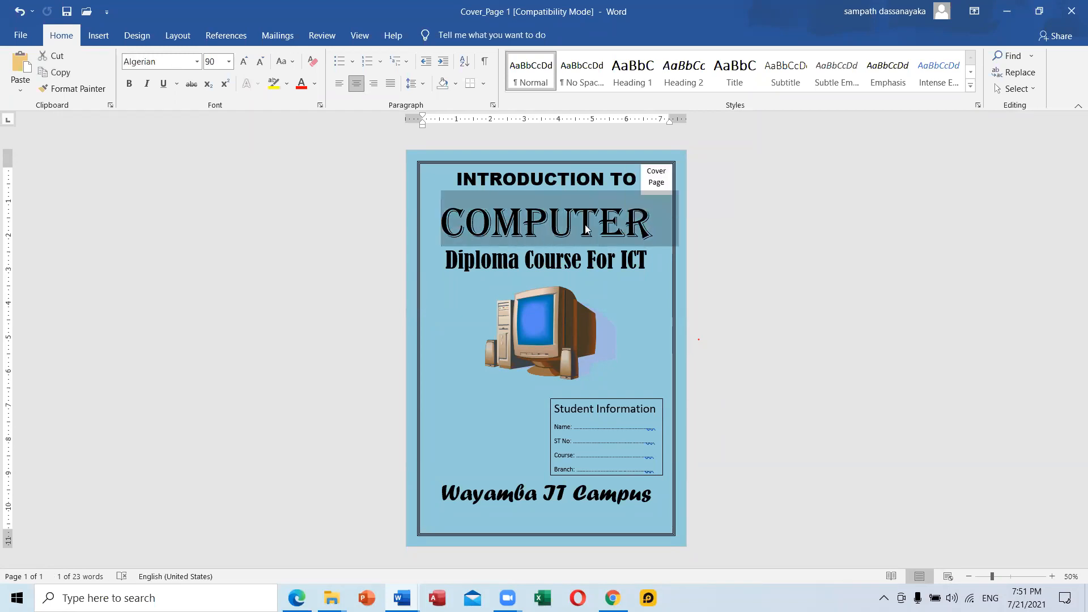
{"action": "left_click", "coordinate": [656, 221]}
{"action": "left_click_drag", "start_coordinate": [613, 220], "coordinate": [442, 237]}
{"action": "left_click", "coordinate": [650, 223]}
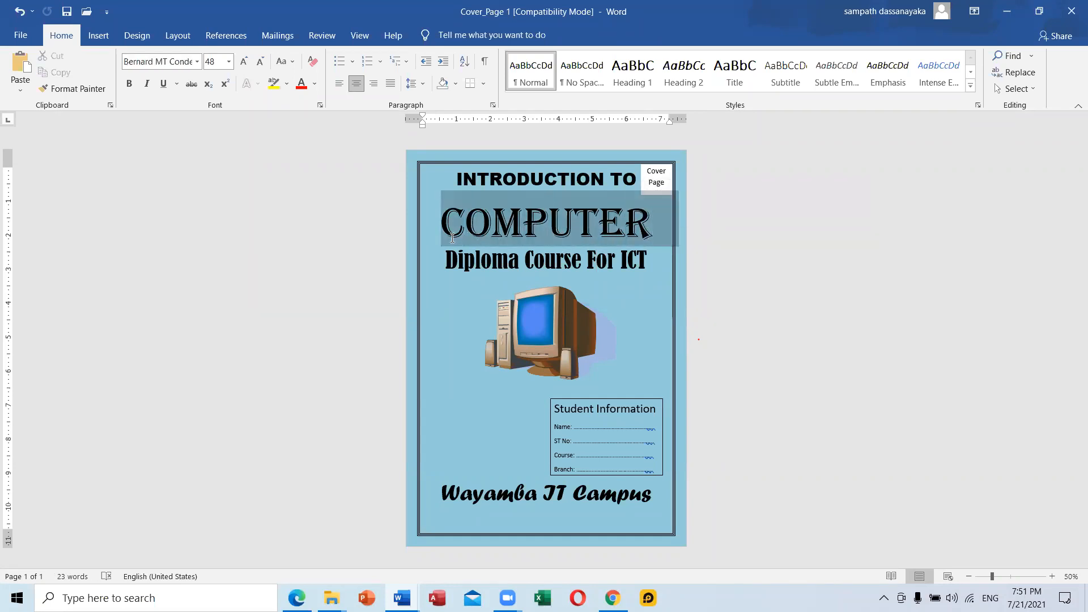
{"action": "left_click", "coordinate": [302, 84]}
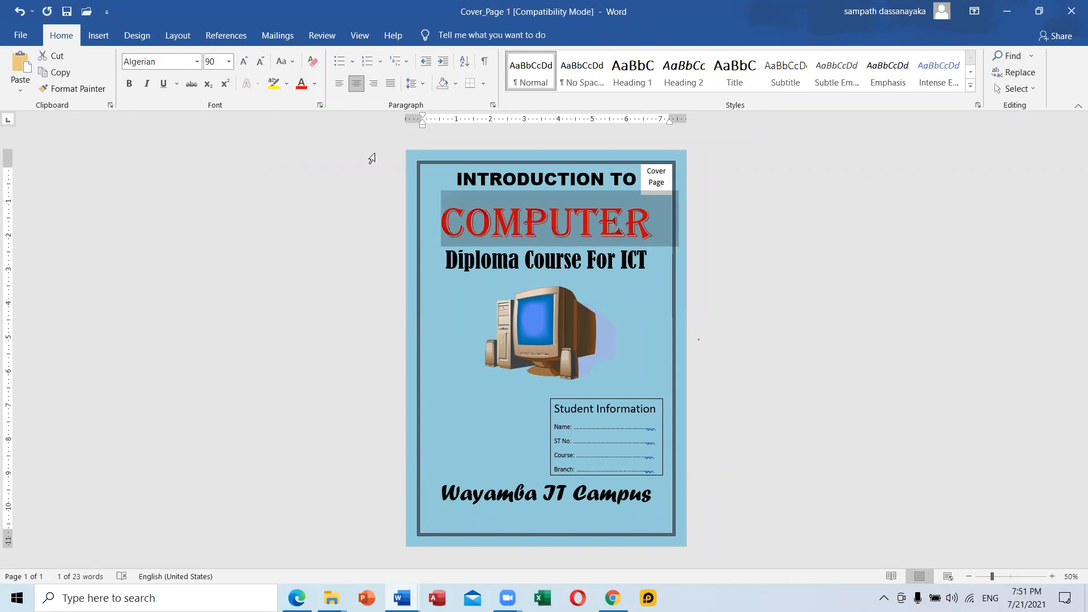
{"action": "left_click", "coordinate": [554, 322]}
{"action": "left_click", "coordinate": [593, 286]}
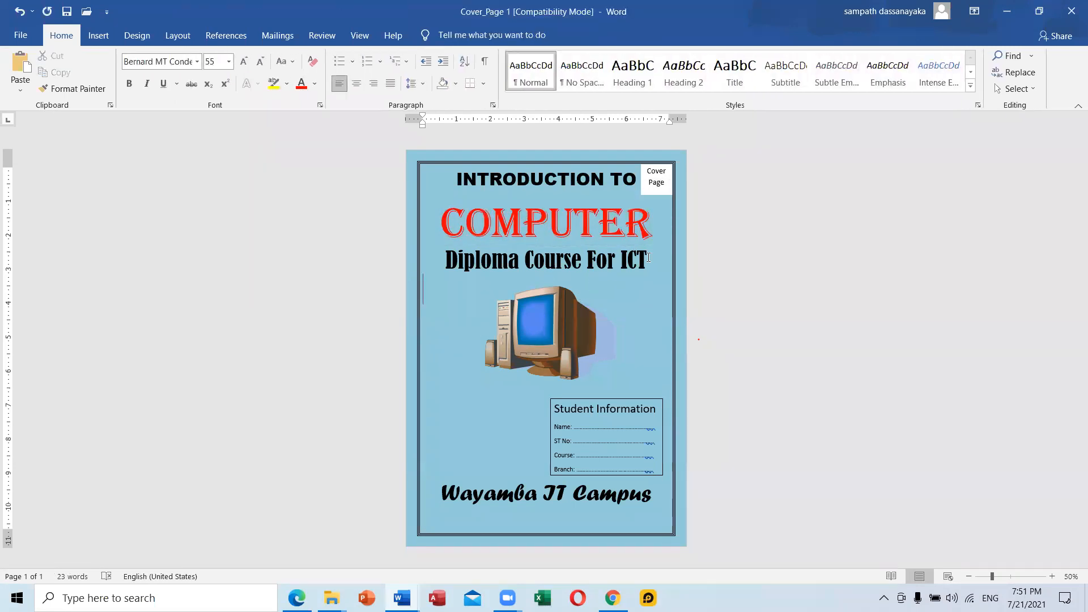
Step: Check the computer picture, Student Information box and campus name, and delete the small Cover Page text box from the cover
{"action": "left_click", "coordinate": [553, 325]}
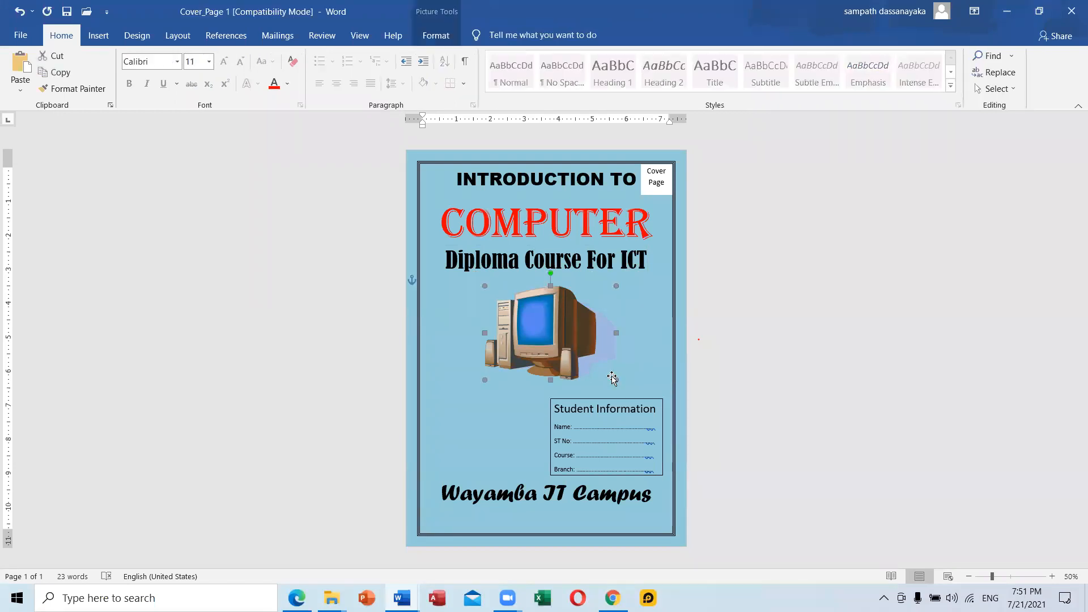
{"action": "left_click", "coordinate": [587, 403]}
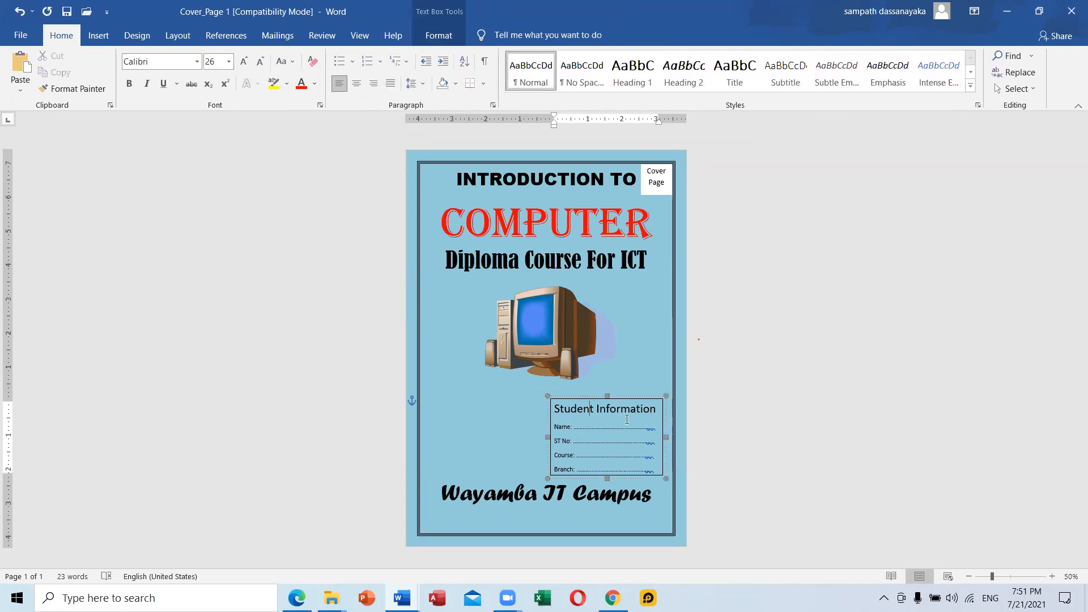
{"action": "left_click", "coordinate": [498, 490]}
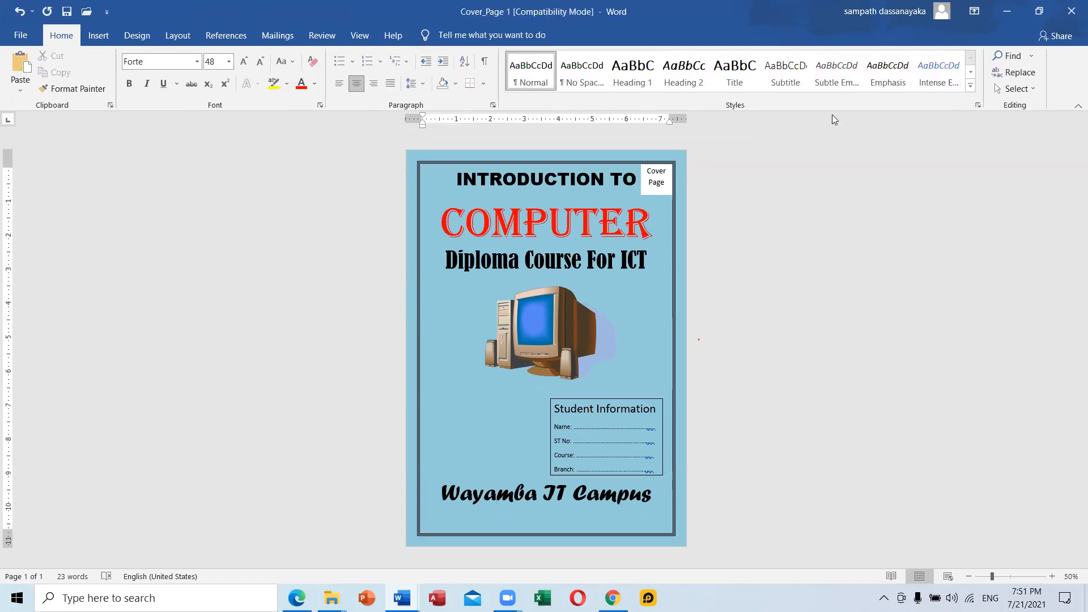
{"action": "left_click", "coordinate": [655, 194]}
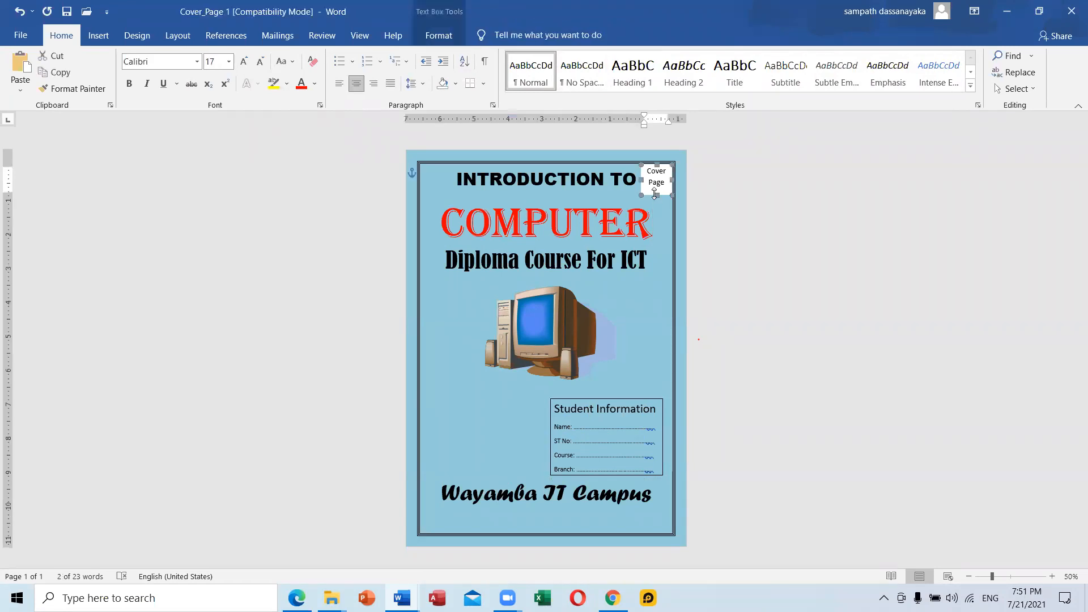
{"action": "key", "text": "Delete"}
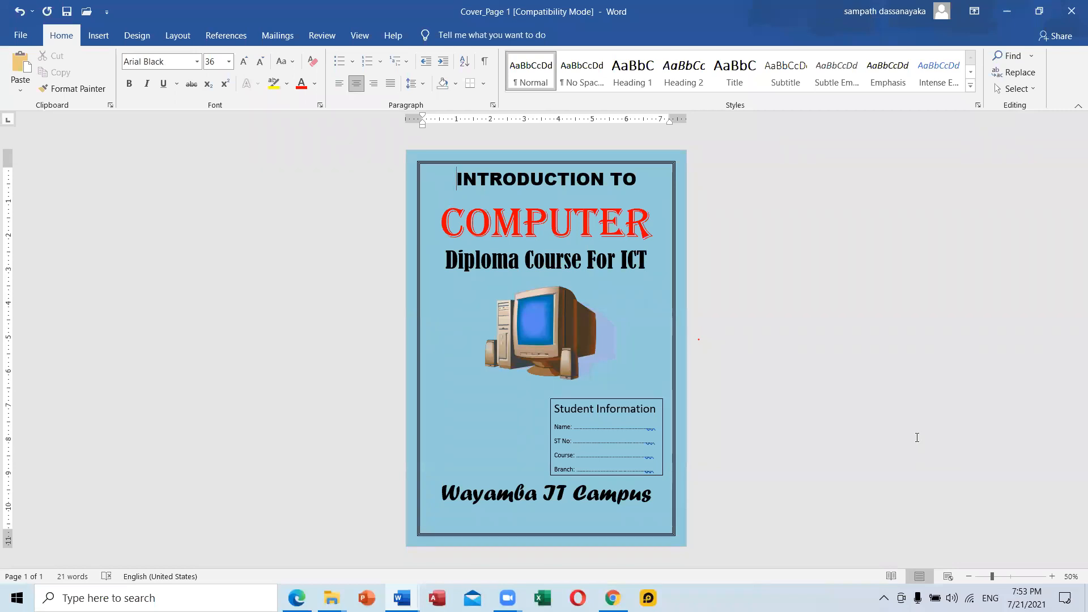
{"action": "left_click", "coordinate": [565, 330]}
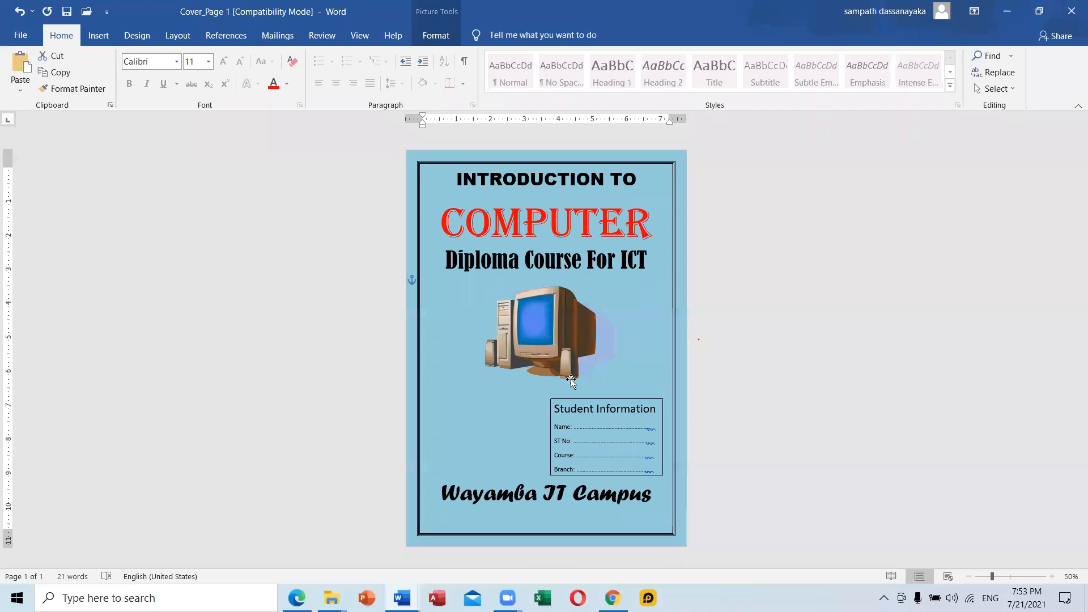
{"action": "left_click", "coordinate": [562, 437]}
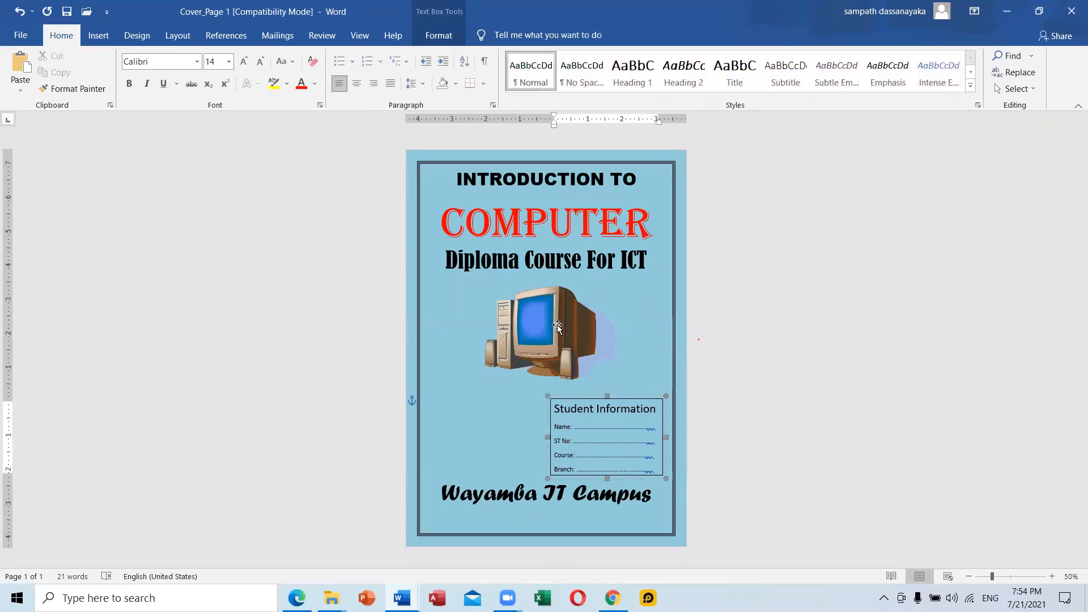
{"action": "left_click", "coordinate": [556, 325]}
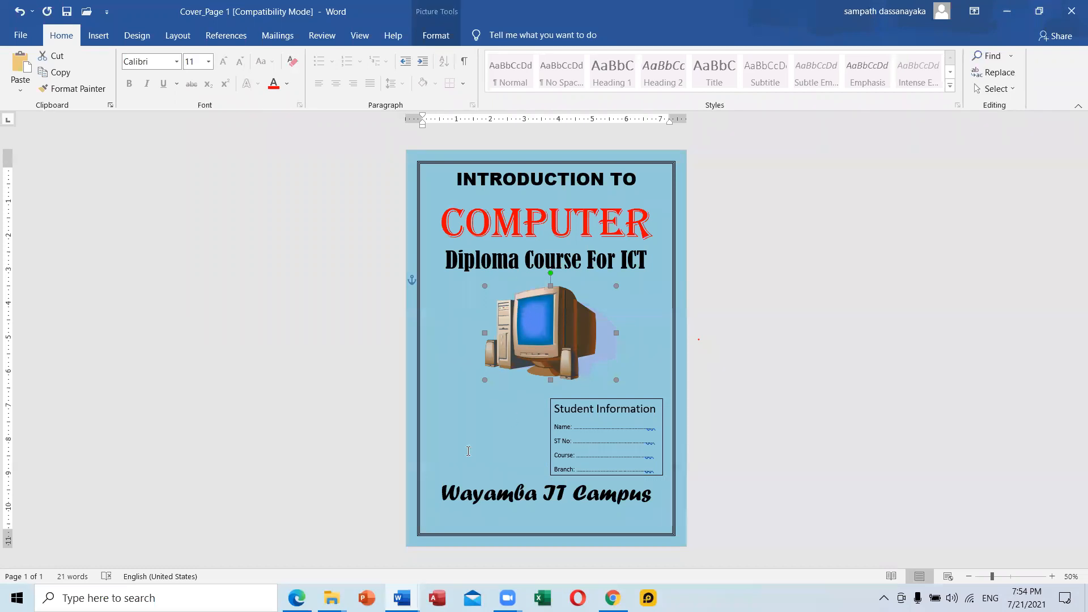
{"action": "left_click", "coordinate": [471, 427]}
{"action": "left_click", "coordinate": [508, 348]}
{"action": "left_click", "coordinate": [661, 330]}
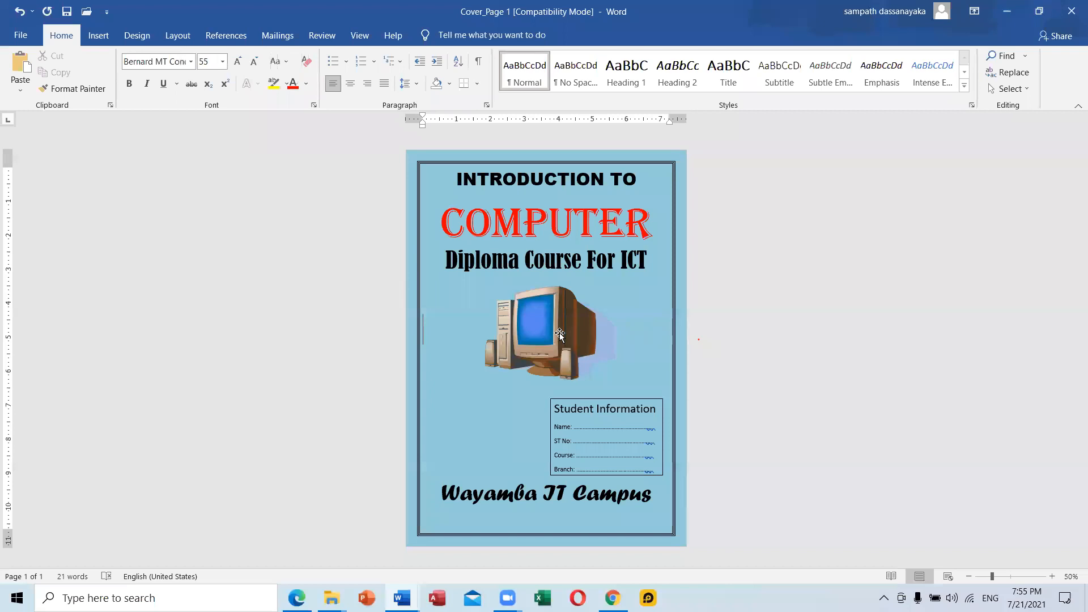
{"action": "left_click", "coordinate": [559, 332]}
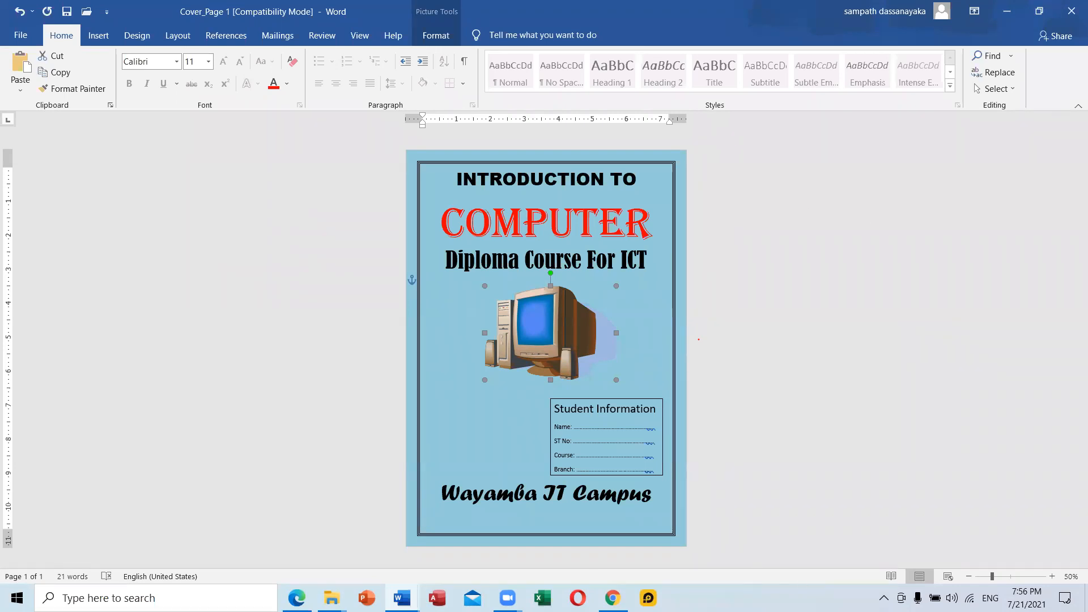
{"action": "left_click", "coordinate": [622, 320]}
{"action": "left_click", "coordinate": [554, 321]}
{"action": "left_click", "coordinate": [486, 407]}
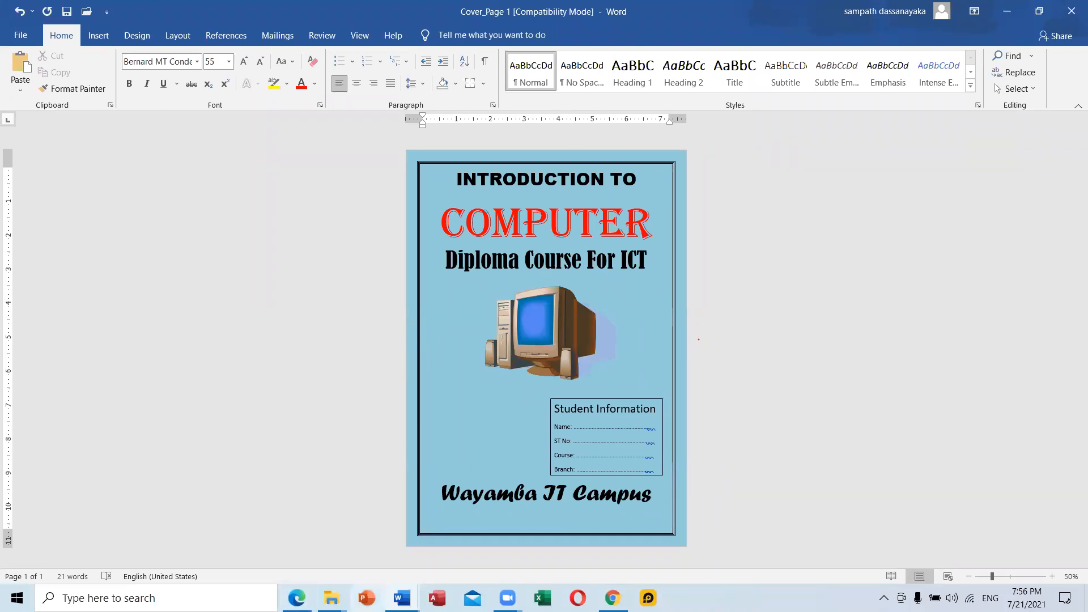
Step: Switch to the WITC Application document and look through the application form's heading, numbered fields and declarations
{"action": "key", "text": "alt+Tab"}
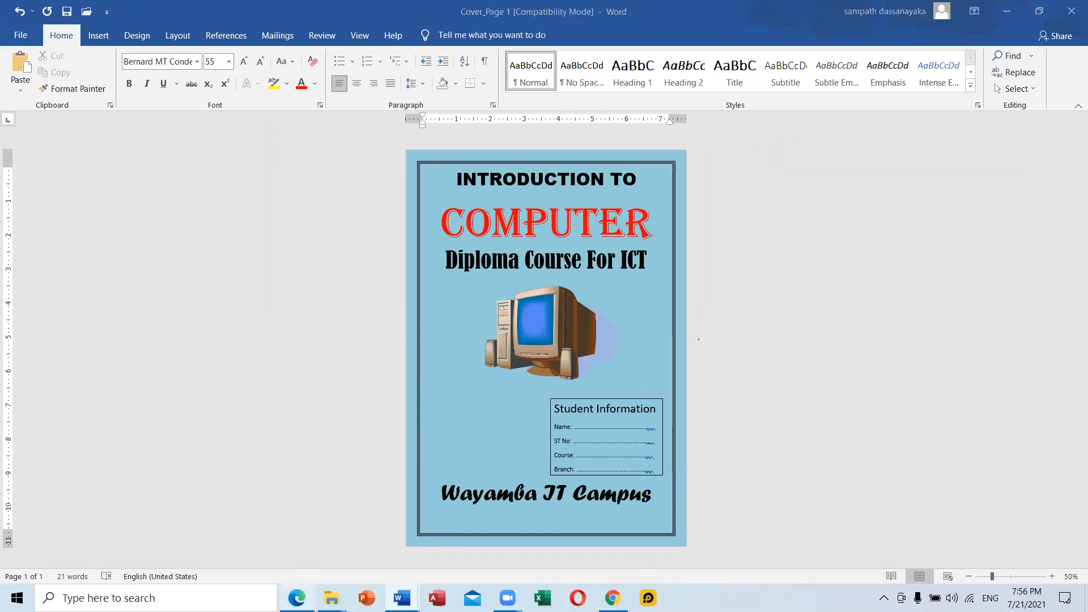
{"action": "key", "text": "alt+Tab"}
{"action": "mouse_move", "coordinate": [402, 599]}
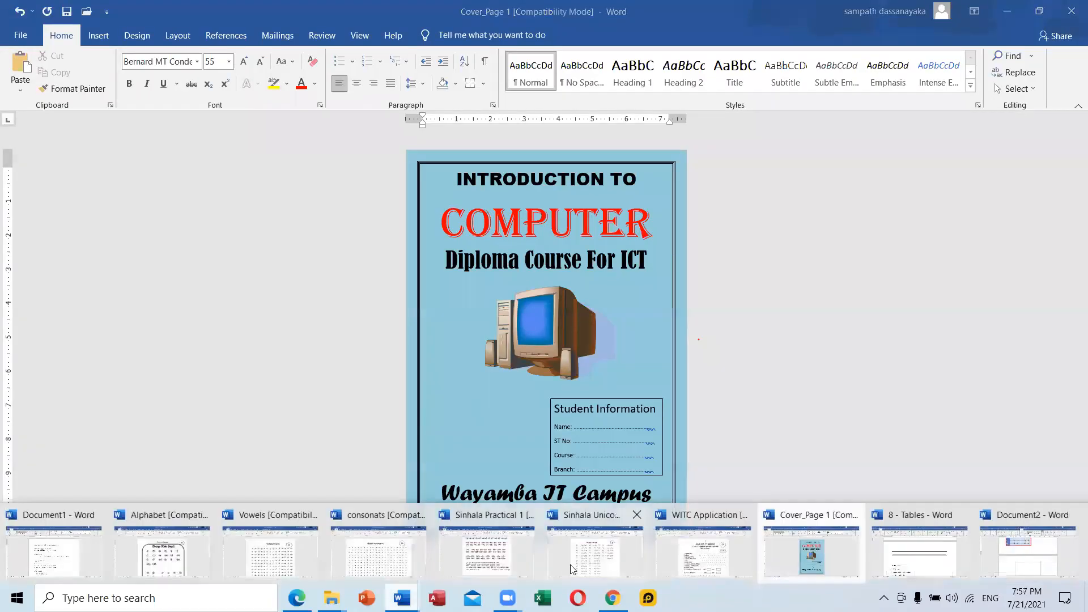
{"action": "left_click", "coordinate": [698, 550]}
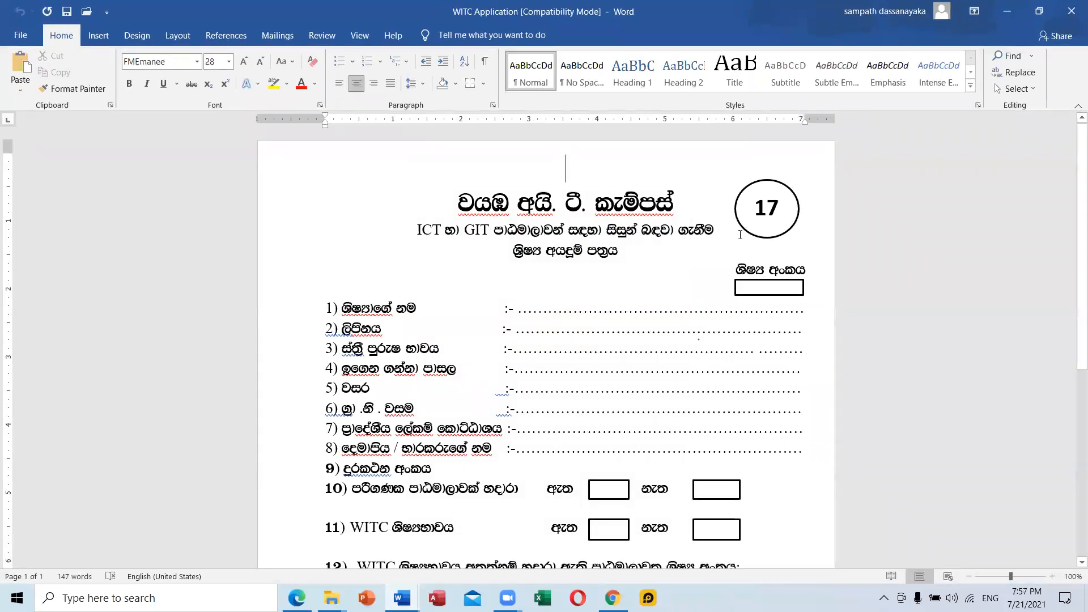
{"action": "scroll", "coordinate": [531, 343], "scroll_direction": "down", "scroll_amount": 6}
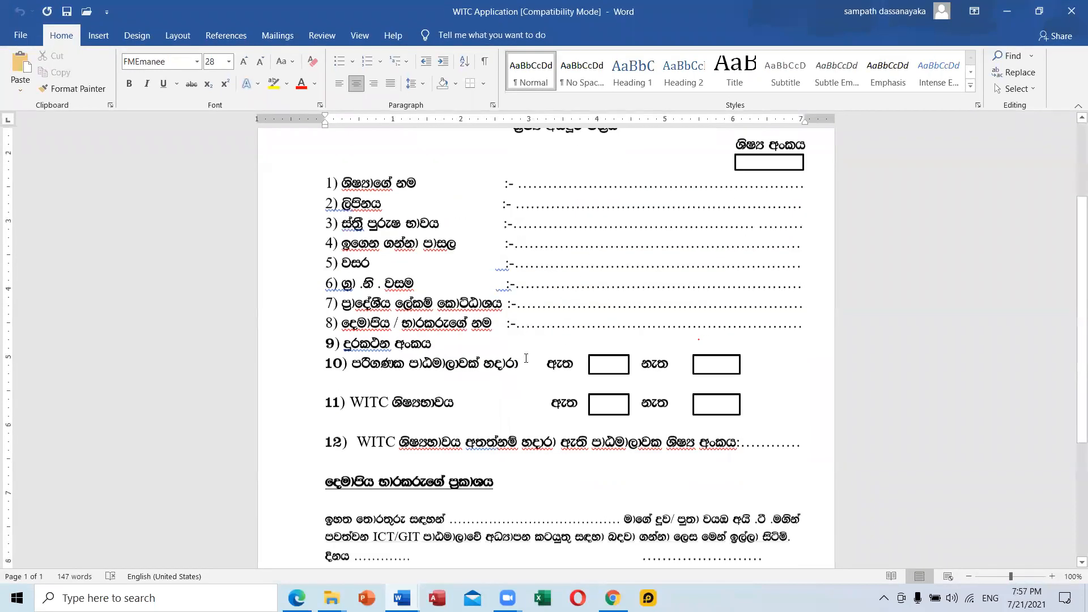
{"action": "scroll", "coordinate": [518, 365], "scroll_direction": "up", "scroll_amount": 6}
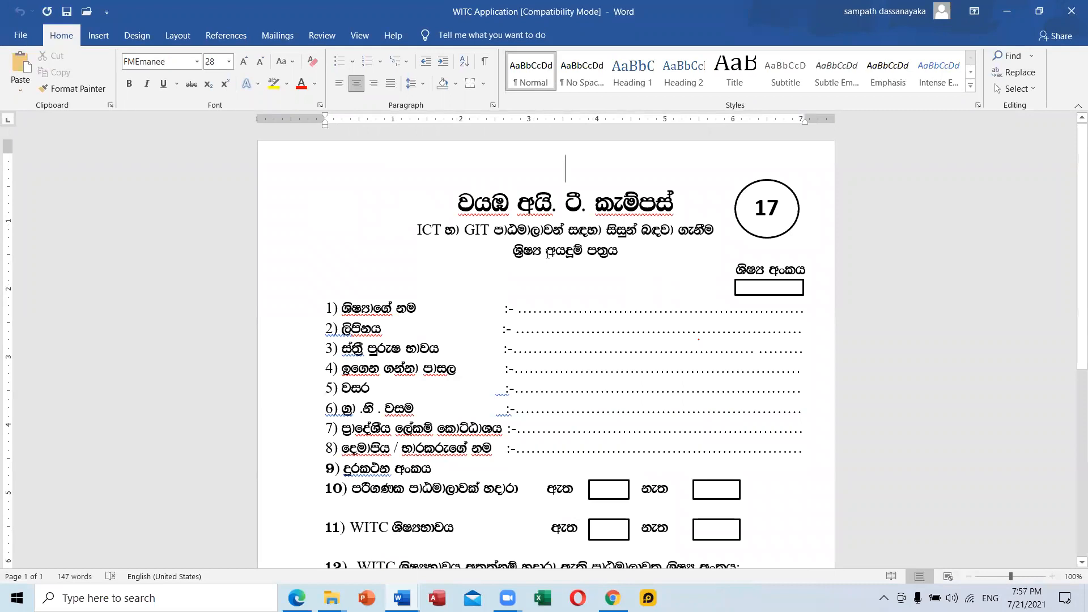
{"action": "scroll", "coordinate": [444, 448], "scroll_direction": "down", "scroll_amount": 2}
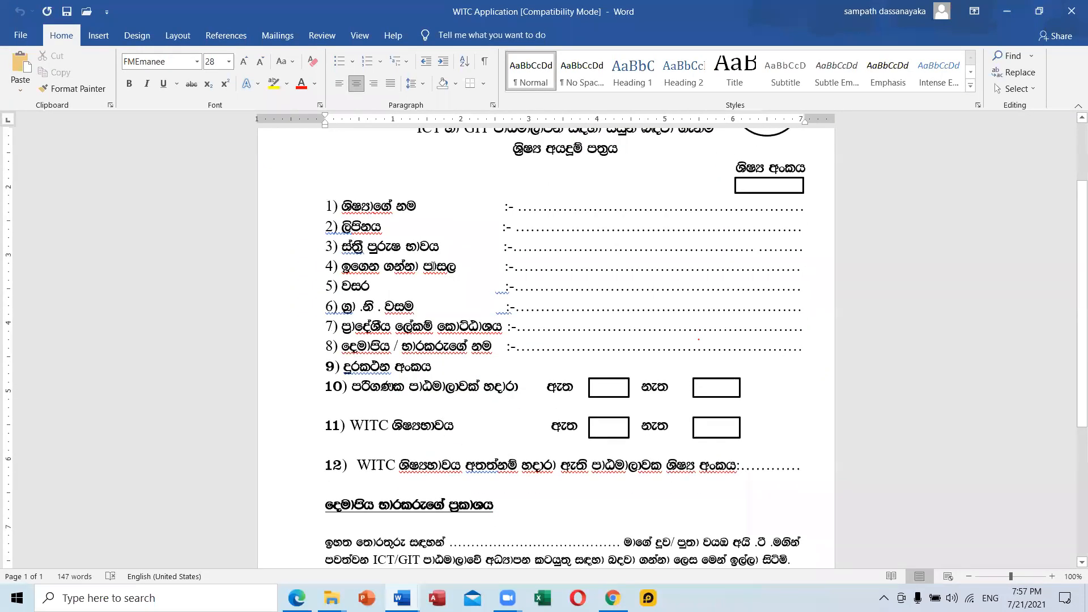
{"action": "scroll", "coordinate": [500, 383], "scroll_direction": "down", "scroll_amount": 1}
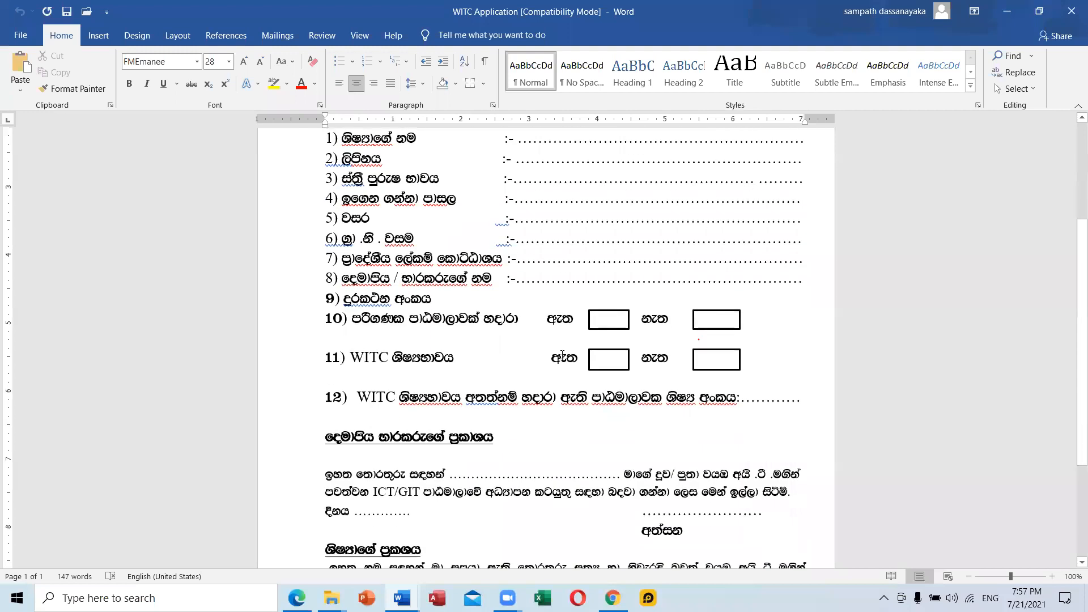
{"action": "scroll", "coordinate": [528, 357], "scroll_direction": "up", "scroll_amount": 2}
{"action": "scroll", "coordinate": [555, 336], "scroll_direction": "down", "scroll_amount": 1}
{"action": "scroll", "coordinate": [554, 336], "scroll_direction": "up", "scroll_amount": 2}
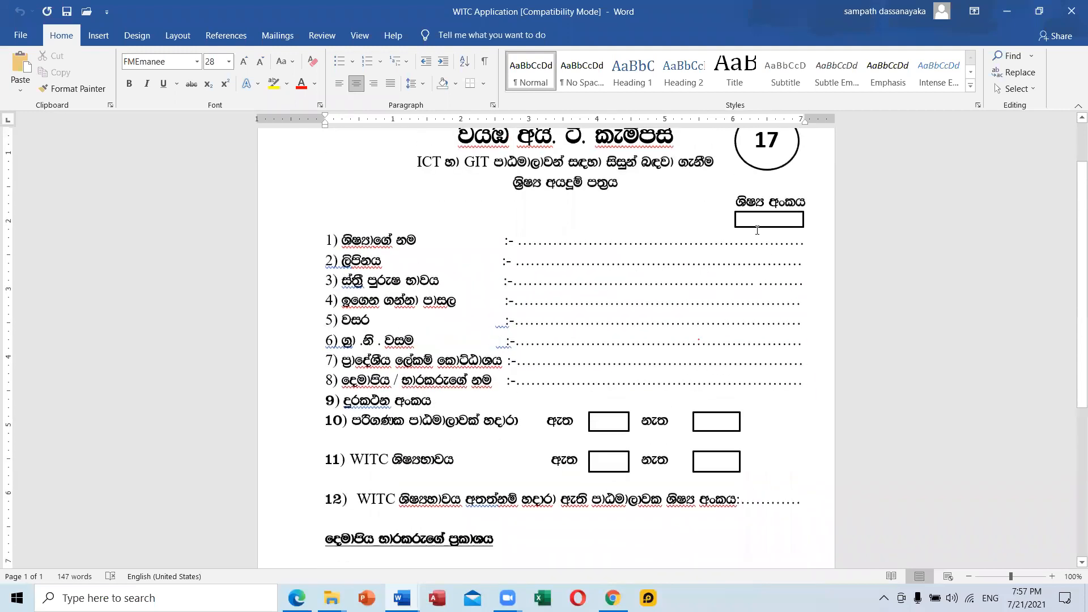
Step: Examine the form's drawn shapes: the box under the circle, the circle itself and the answer boxes of items 10 and 11
{"action": "left_click", "coordinate": [756, 228]}
{"action": "scroll", "coordinate": [756, 228], "scroll_direction": "up", "scroll_amount": 2}
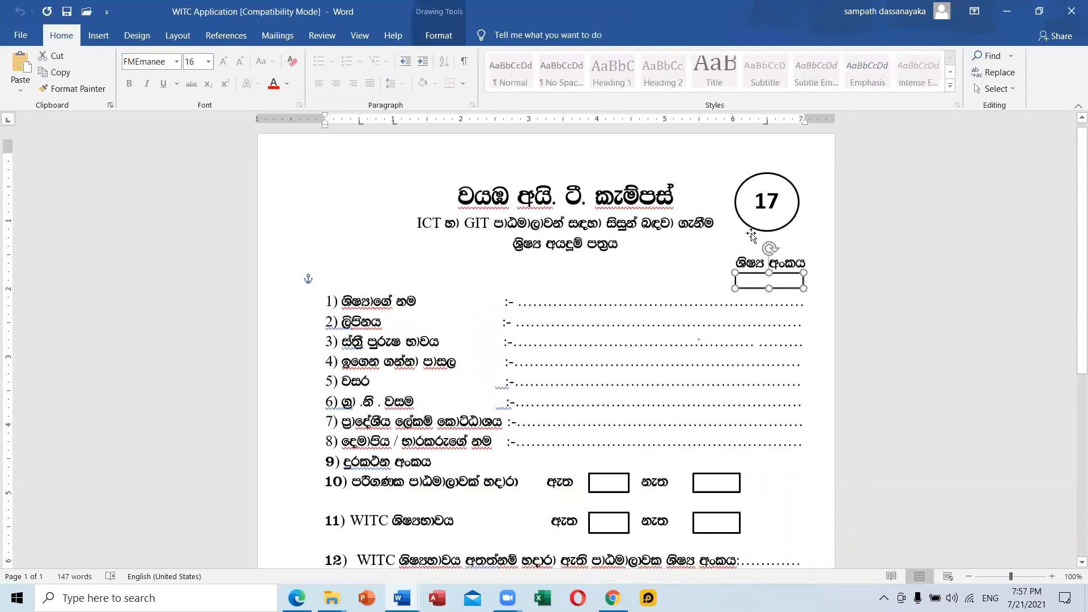
{"action": "left_click", "coordinate": [749, 232]}
{"action": "scroll", "coordinate": [609, 364], "scroll_direction": "down", "scroll_amount": 5}
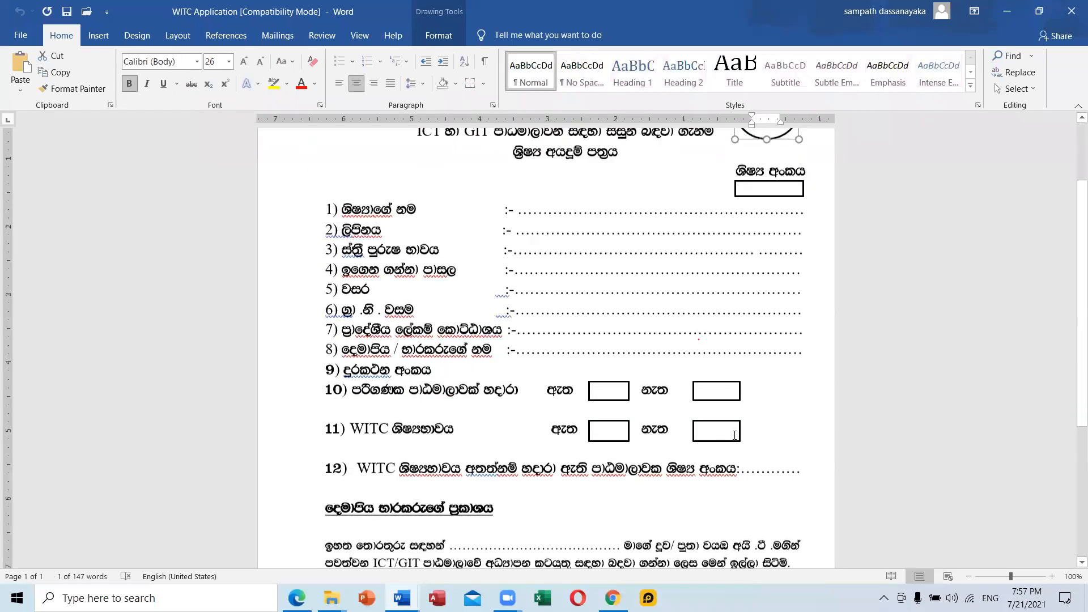
{"action": "left_click", "coordinate": [609, 364]}
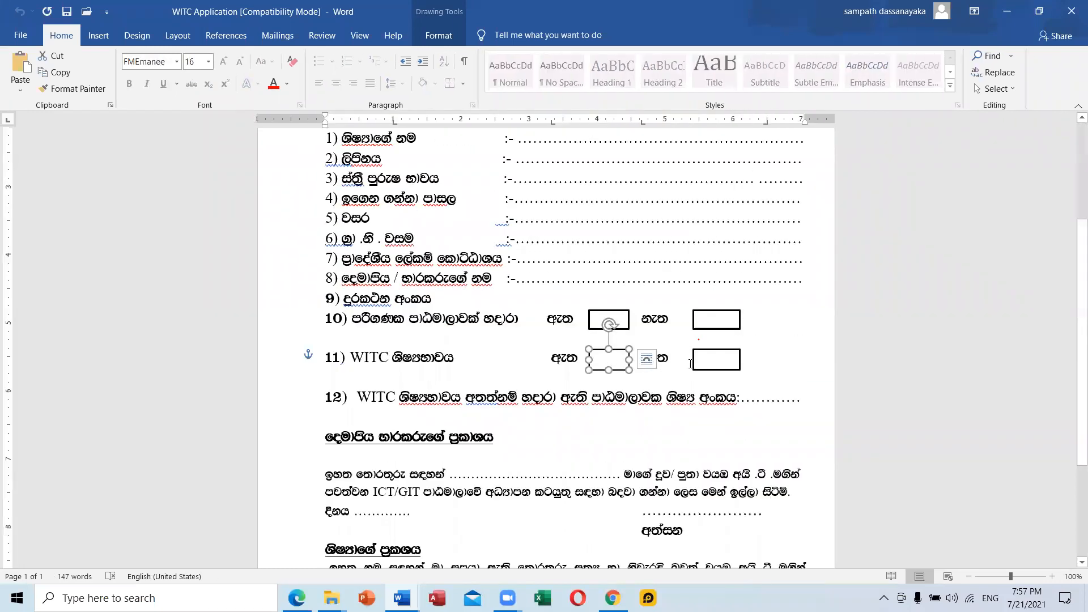
{"action": "left_click", "coordinate": [717, 357]}
{"action": "left_click", "coordinate": [717, 320]}
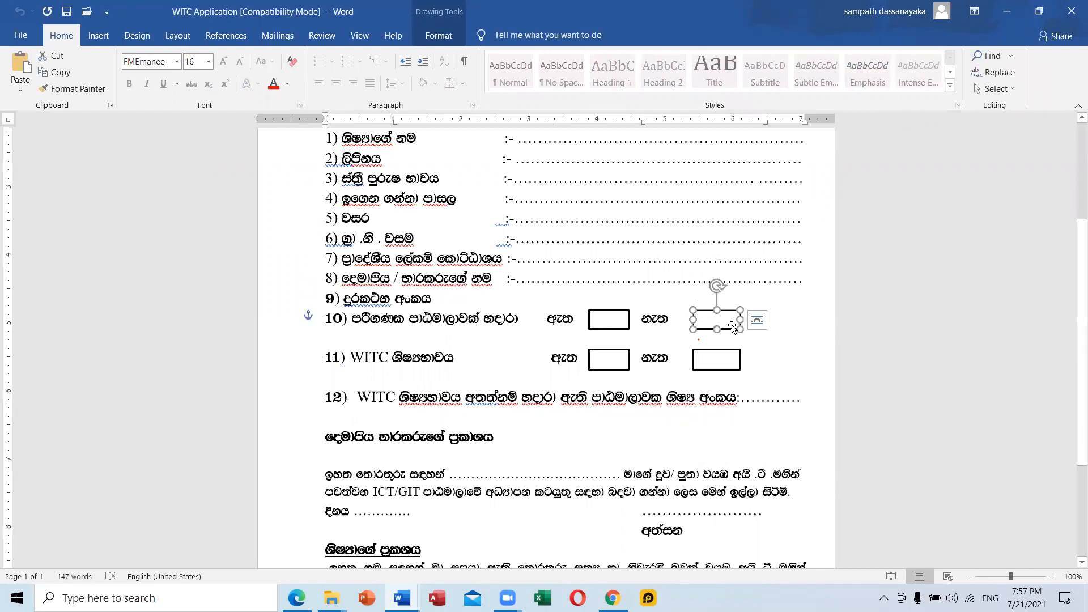
{"action": "left_click", "coordinate": [609, 320]}
Step: Remove the indent from the start of the last declaration paragraph and from the date line below it
{"action": "scroll", "coordinate": [611, 404], "scroll_direction": "down", "scroll_amount": 4}
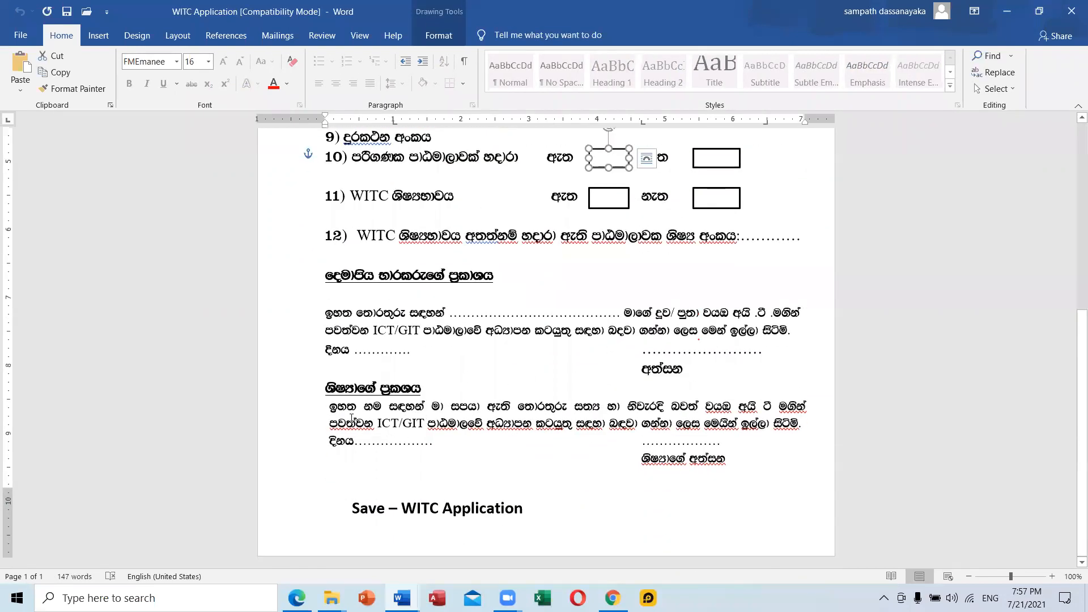
{"action": "left_click", "coordinate": [329, 407]}
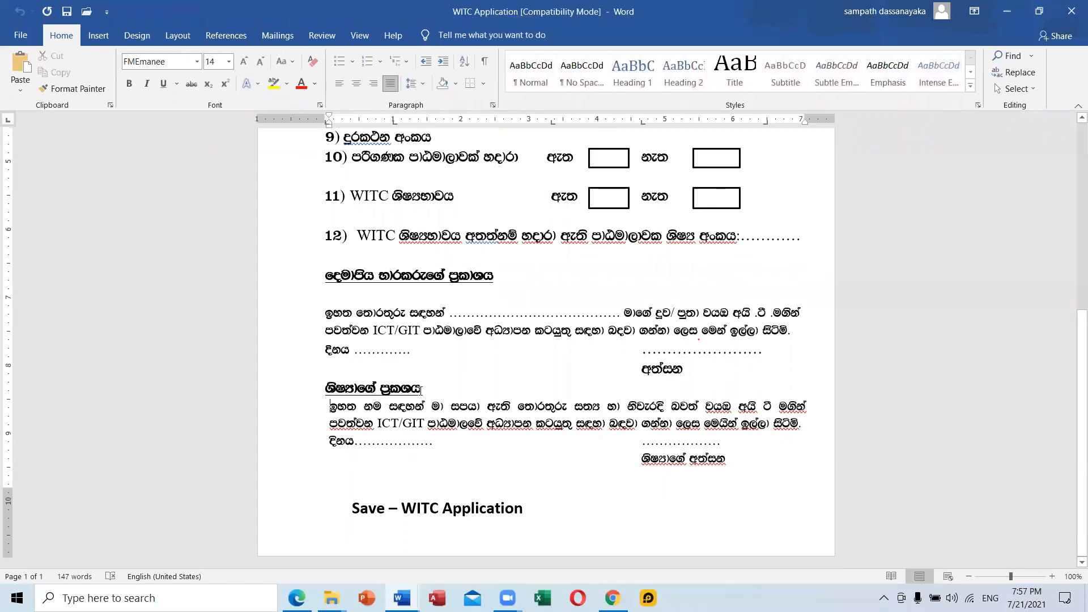
{"action": "key", "text": "BackSpace"}
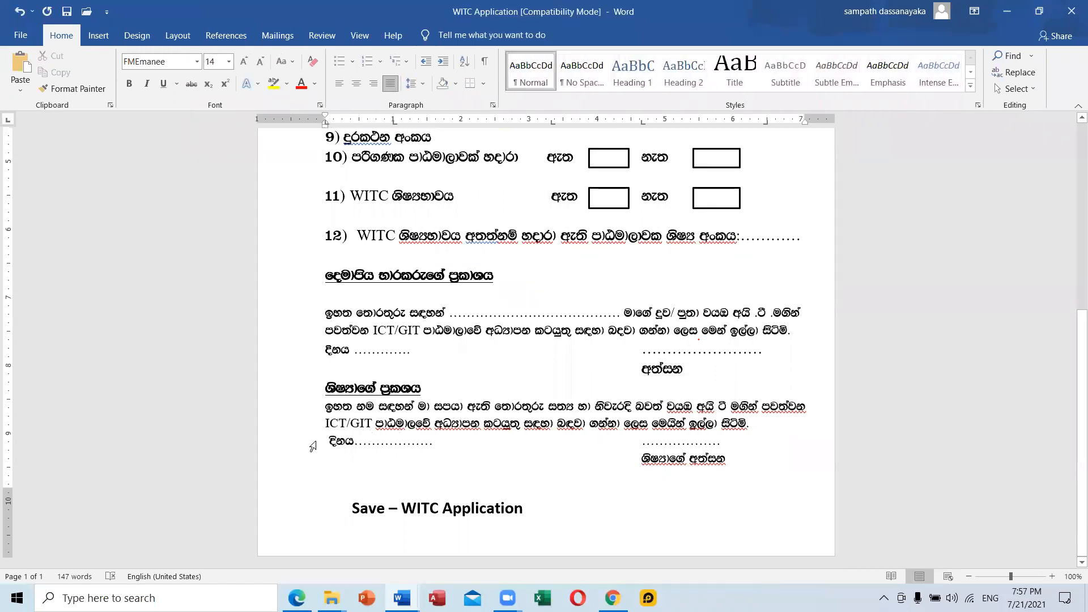
{"action": "left_click", "coordinate": [330, 441]}
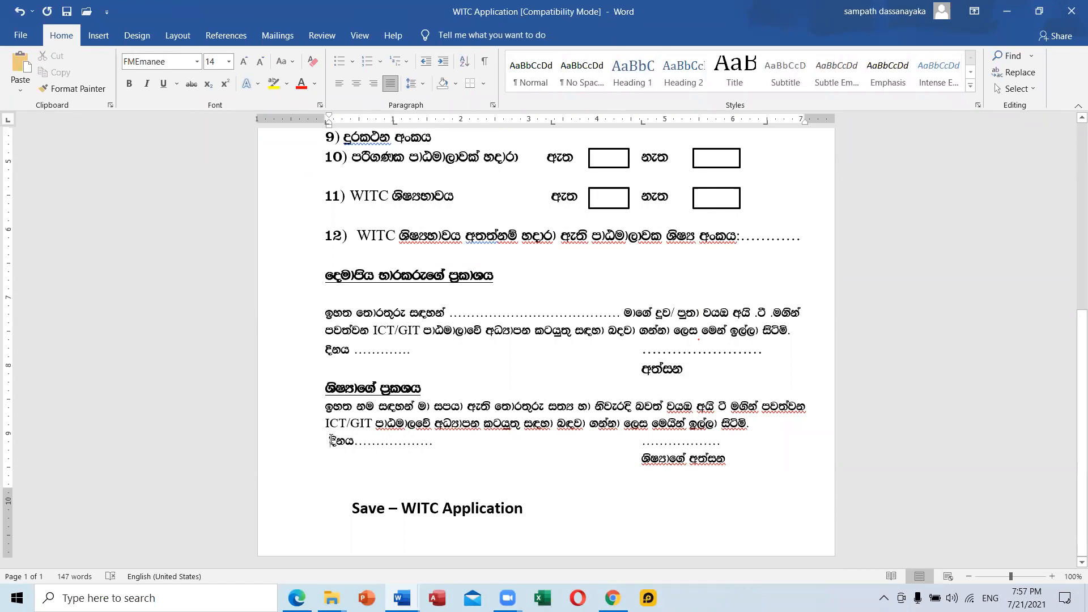
{"action": "key", "text": "BackSpace"}
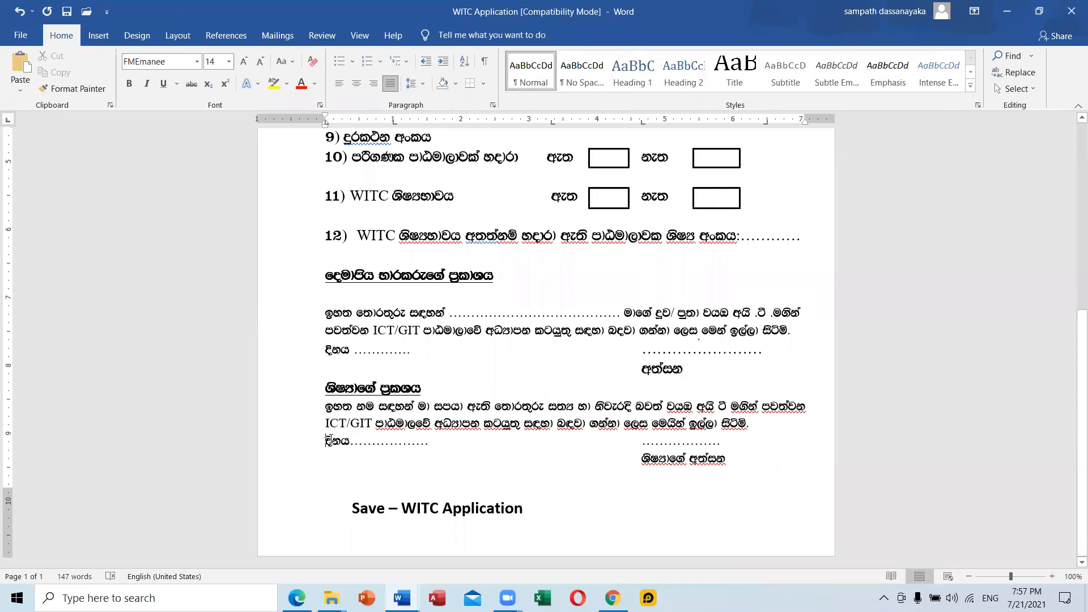
Step: Move the last declaration's signature dots onto a new line, tab them above the signature label, and check the form
{"action": "left_click", "coordinate": [625, 440]}
{"action": "key", "text": "Return"}
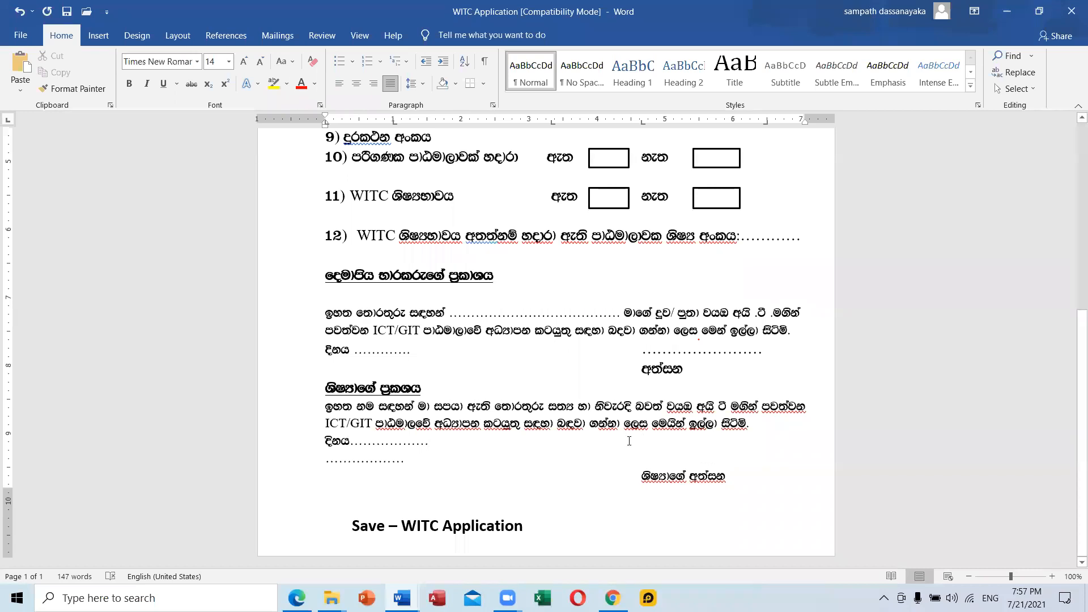
{"action": "key", "text": "Tab"}
{"action": "scroll", "coordinate": [514, 394], "scroll_direction": "up", "scroll_amount": 5}
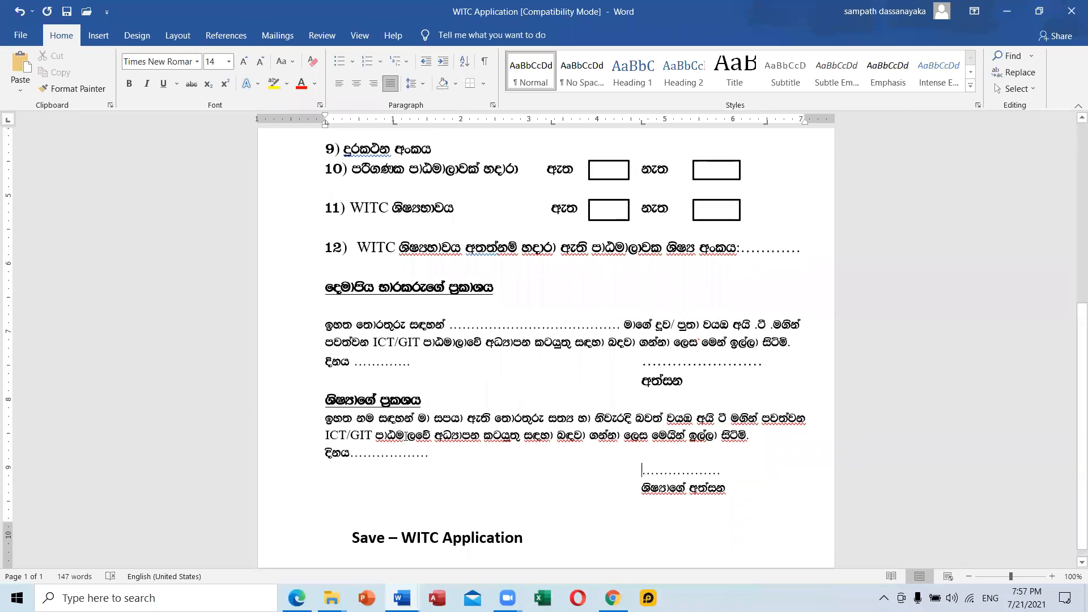
{"action": "scroll", "coordinate": [405, 436], "scroll_direction": "up", "scroll_amount": 3}
{"action": "scroll", "coordinate": [419, 414], "scroll_direction": "down", "scroll_amount": 4}
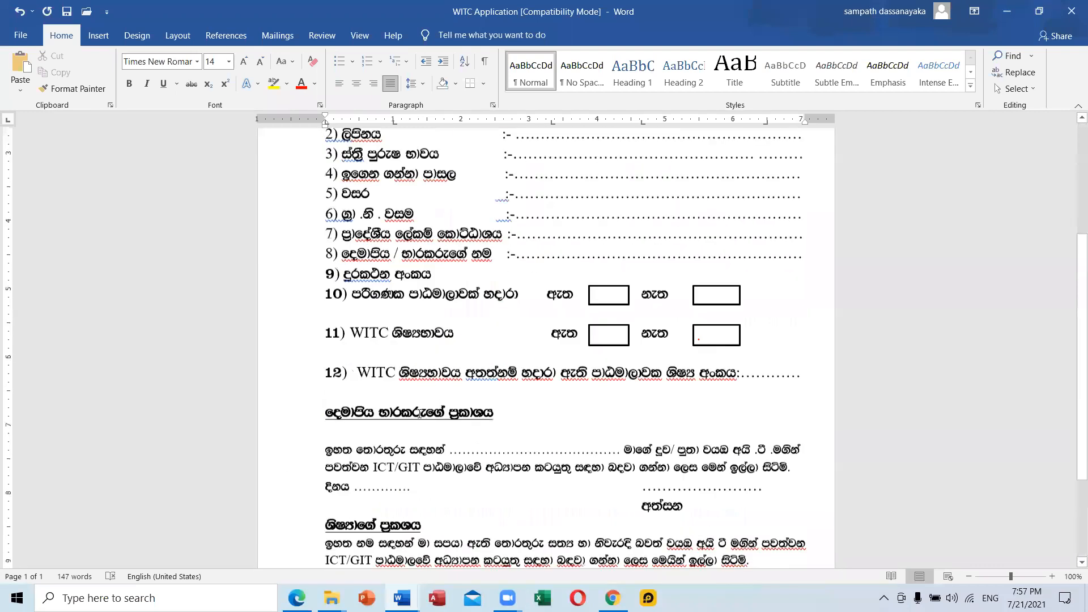
{"action": "scroll", "coordinate": [420, 413], "scroll_direction": "down", "scroll_amount": 4}
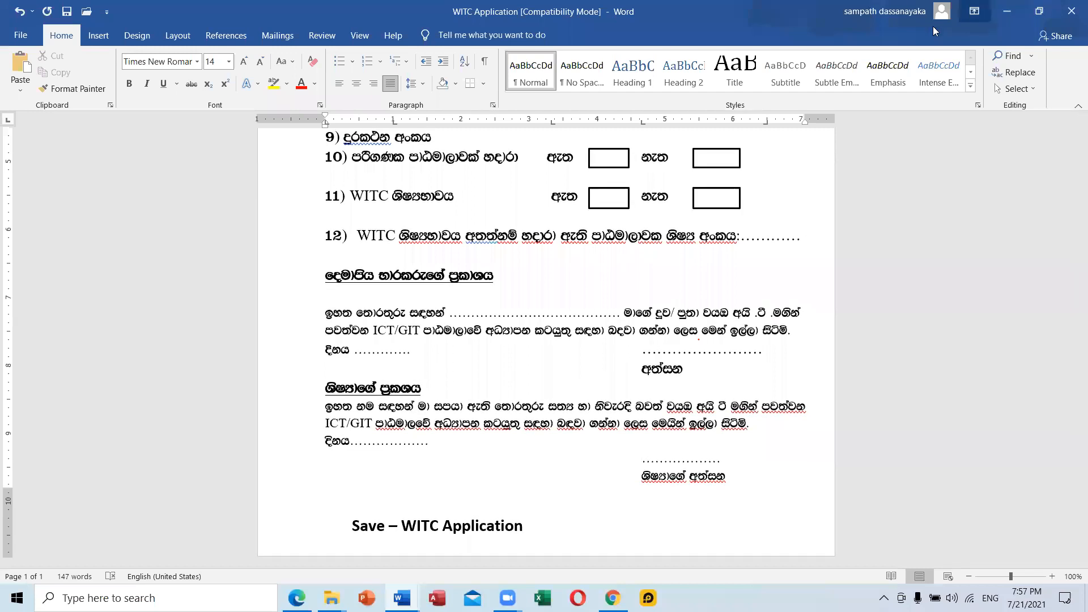
Step: Minimize the open Word document windows one after another to show the desktop
{"action": "left_click", "coordinate": [1001, 17]}
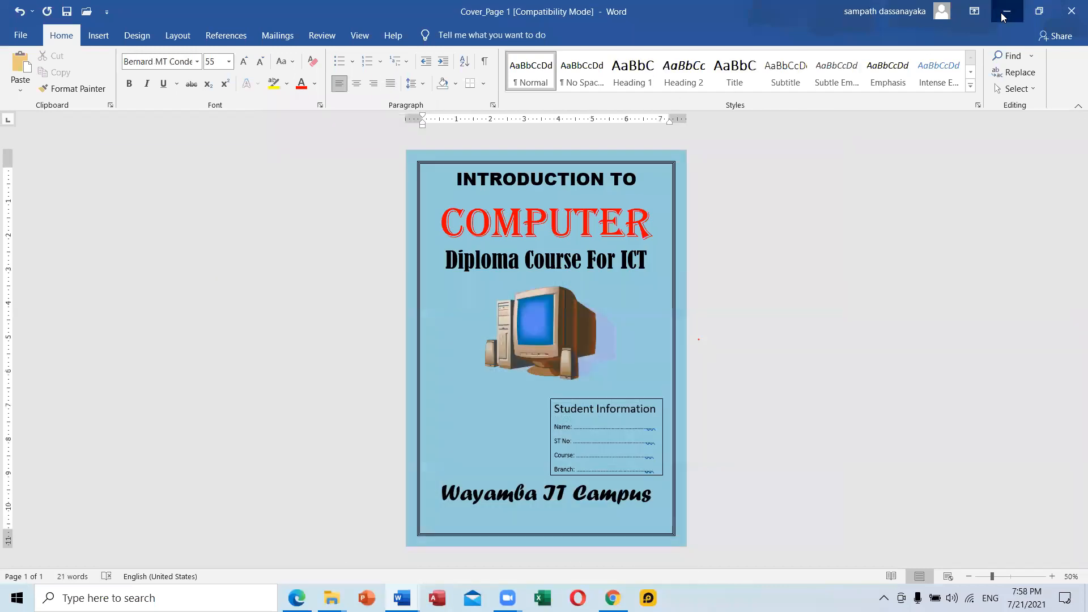
{"action": "left_click", "coordinate": [1002, 17]}
{"action": "left_click", "coordinate": [1001, 17]}
{"action": "left_click", "coordinate": [1002, 17]}
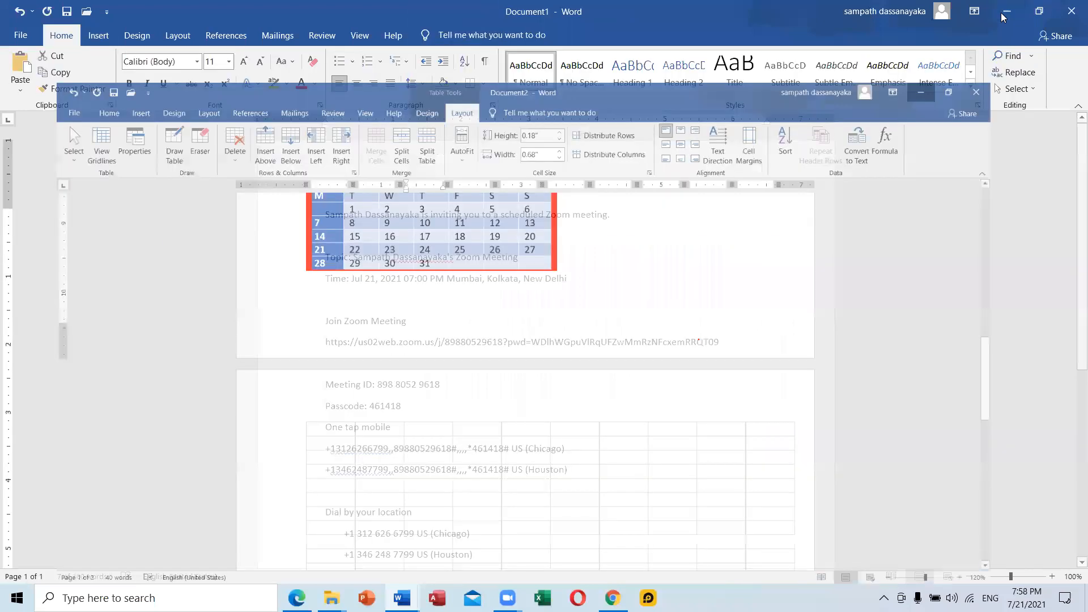
{"action": "left_click", "coordinate": [1001, 17]}
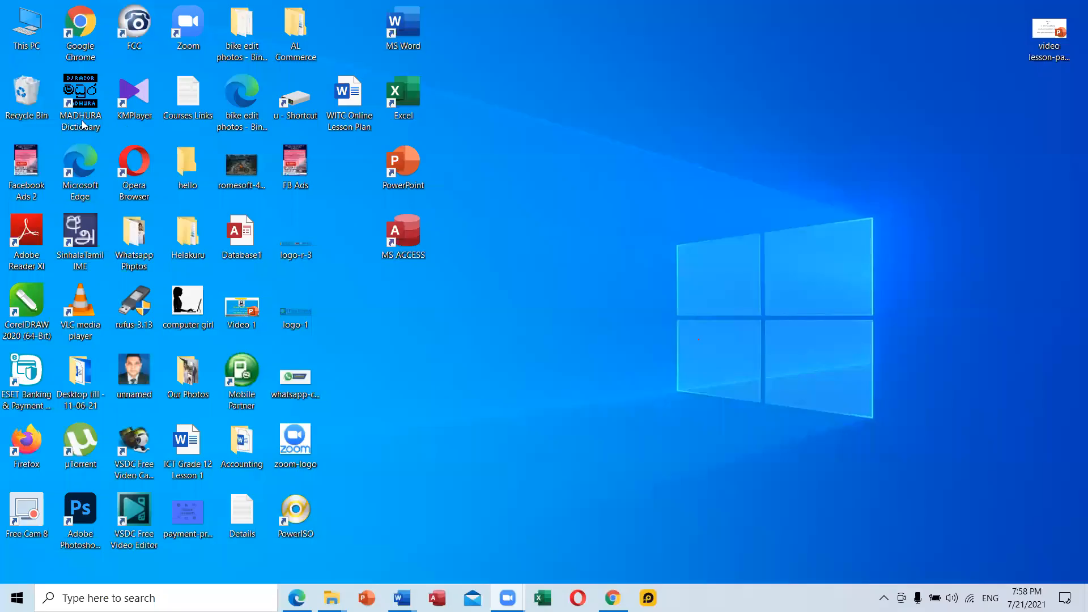
Step: Start the Sinhala Tamil IME from the desktop and switch the input language to the Sinhala keyboard
{"action": "double_click", "coordinate": [90, 238]}
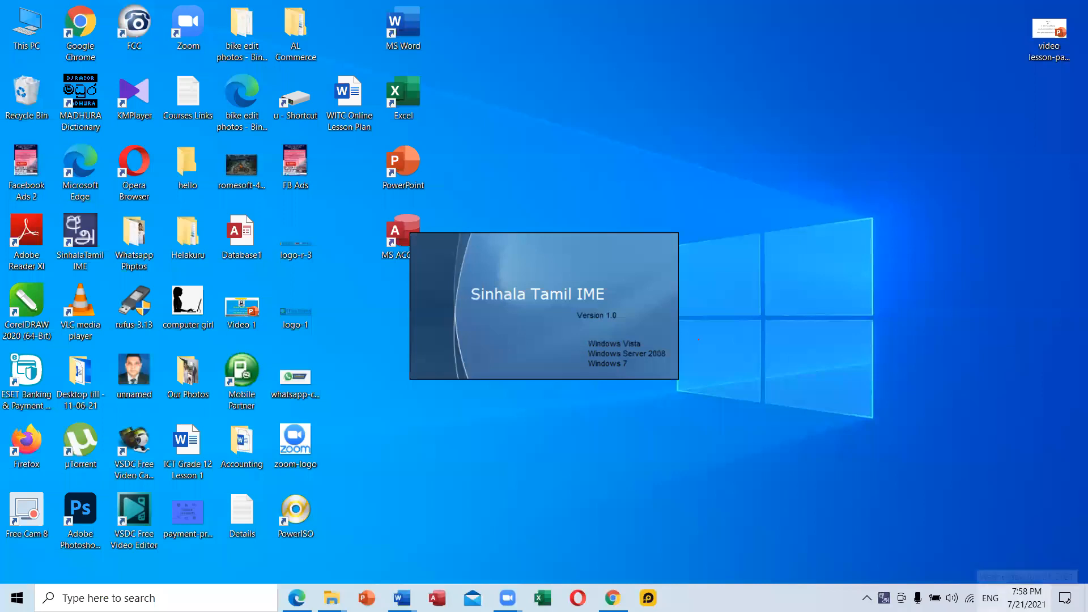
{"action": "left_click", "coordinate": [990, 599]}
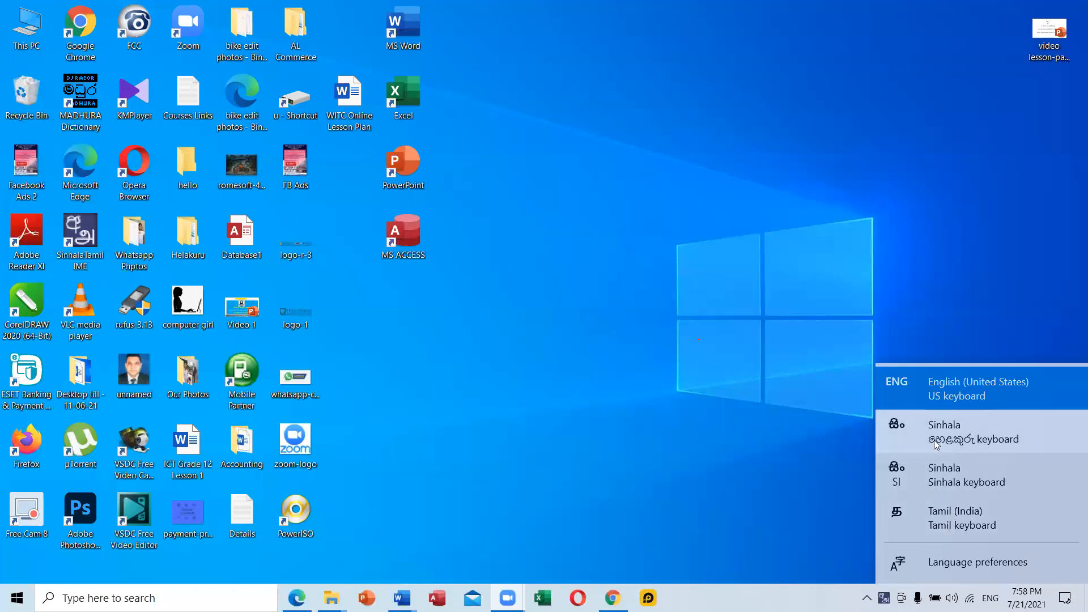
{"action": "left_click", "coordinate": [949, 485]}
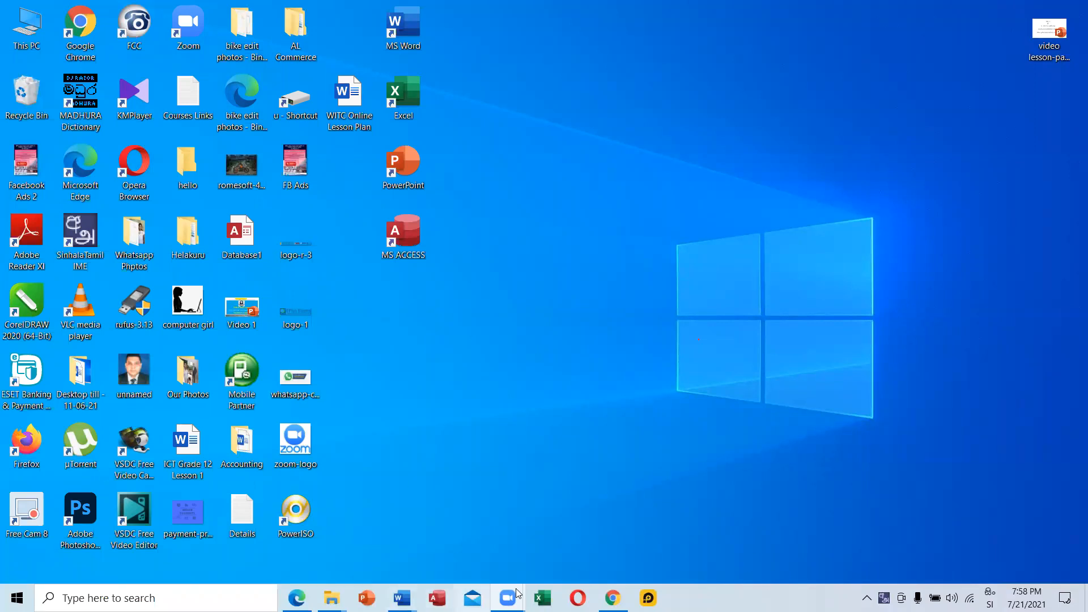
Step: Switch to the Word window Document2 and enter අනු අංකය in the first cell of the top table
{"action": "mouse_move", "coordinate": [401, 598]}
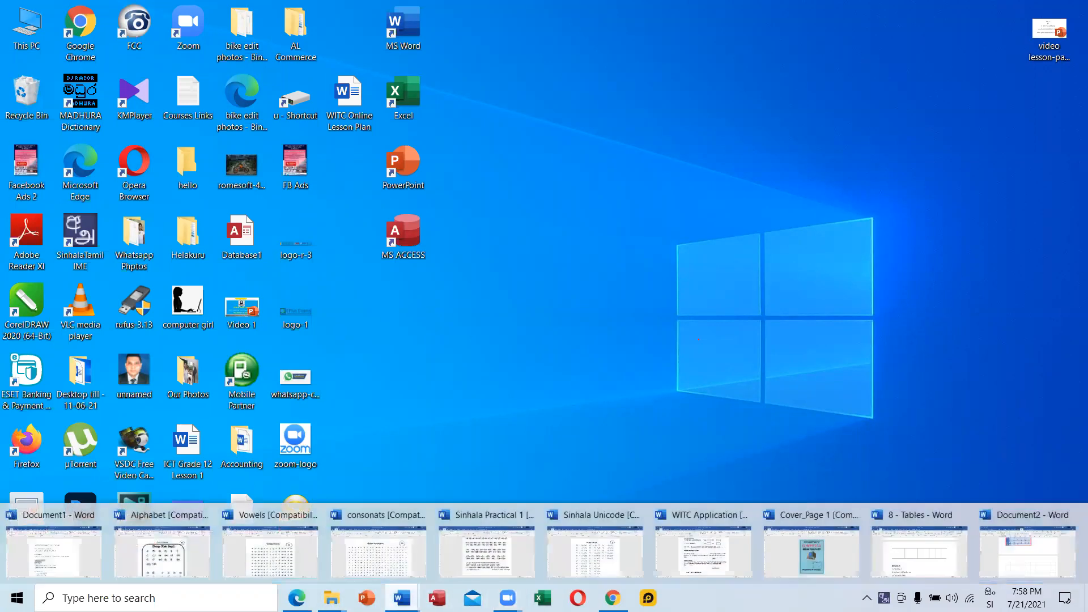
{"action": "left_click", "coordinate": [1032, 565]}
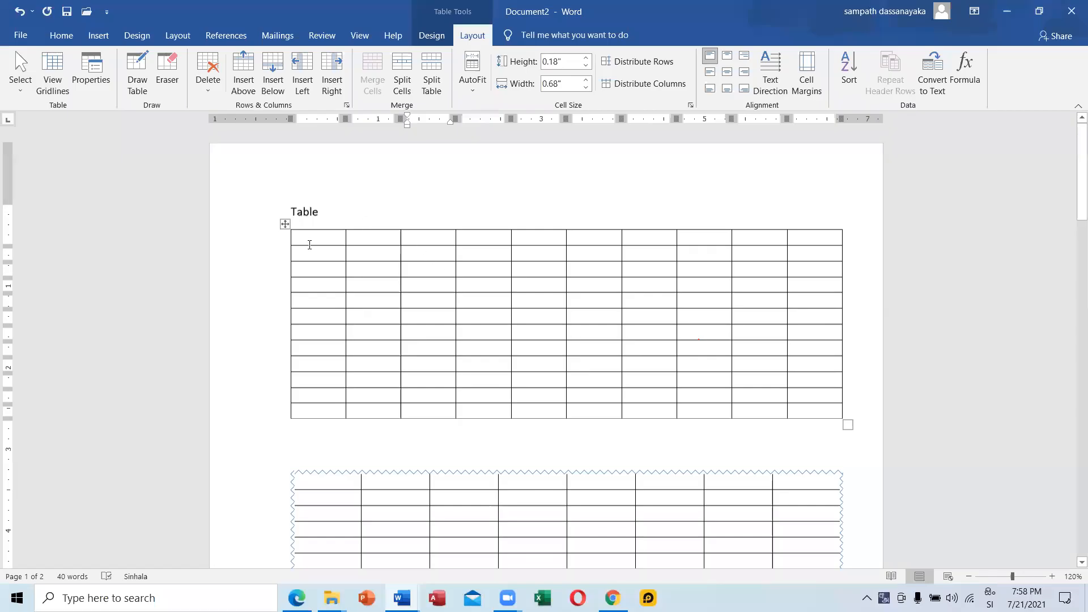
{"action": "left_click", "coordinate": [310, 244]}
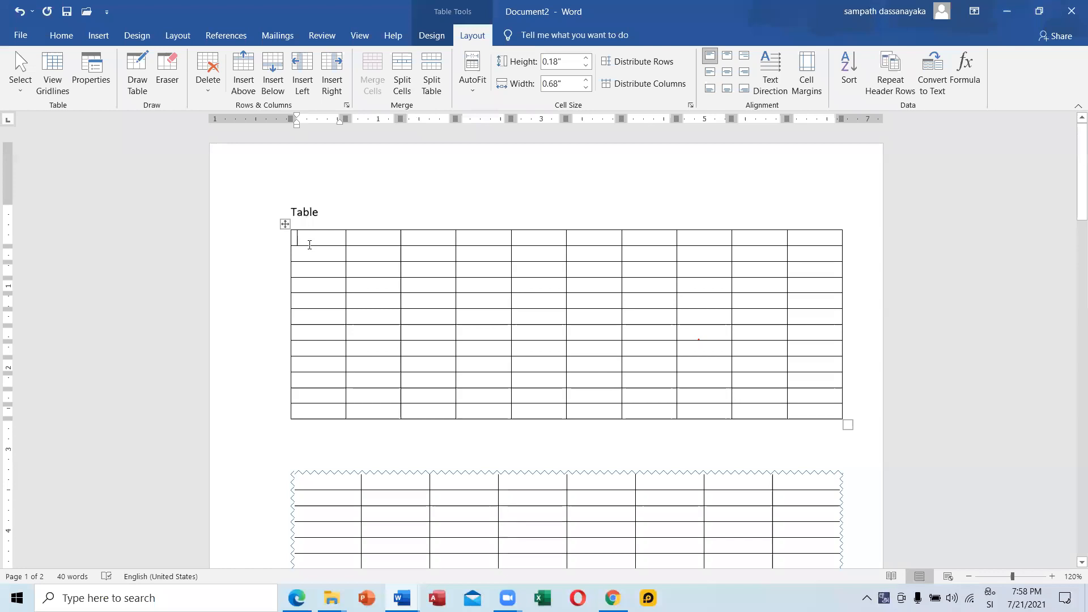
{"action": "type", "text": "අනු"}
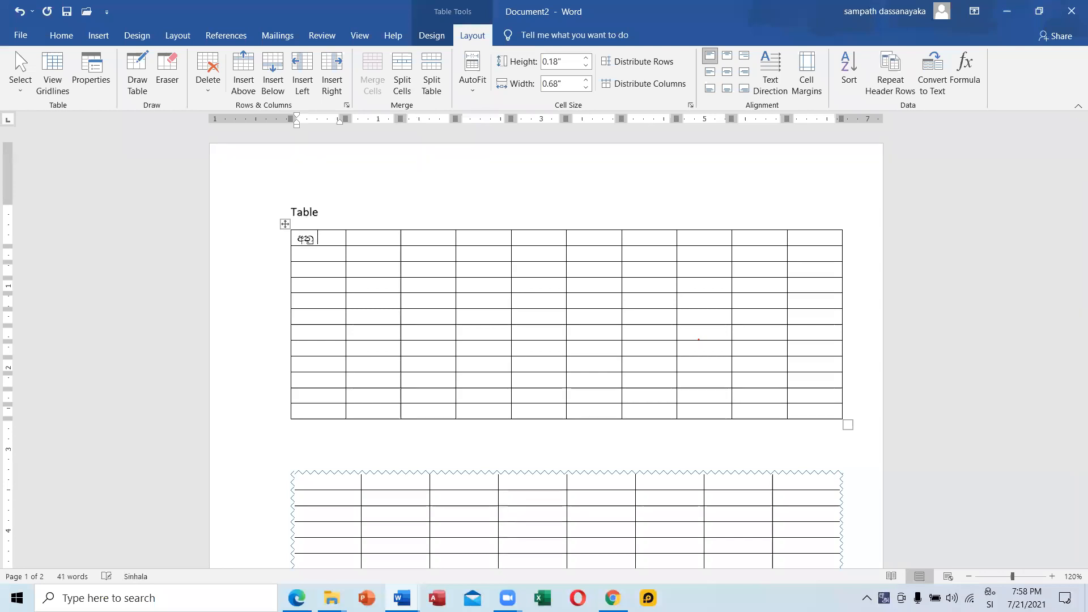
{"action": "type", "text": " අංකය"}
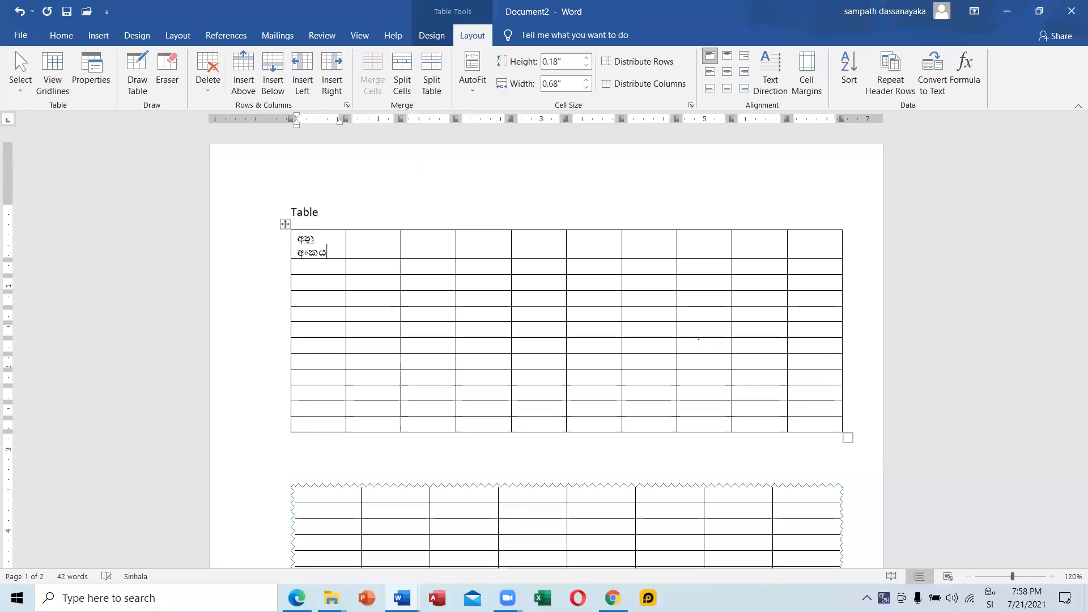
Step: Enter the headings නම and ලිපිනය in the second and third cells of the top table's first row
{"action": "left_click", "coordinate": [379, 248]}
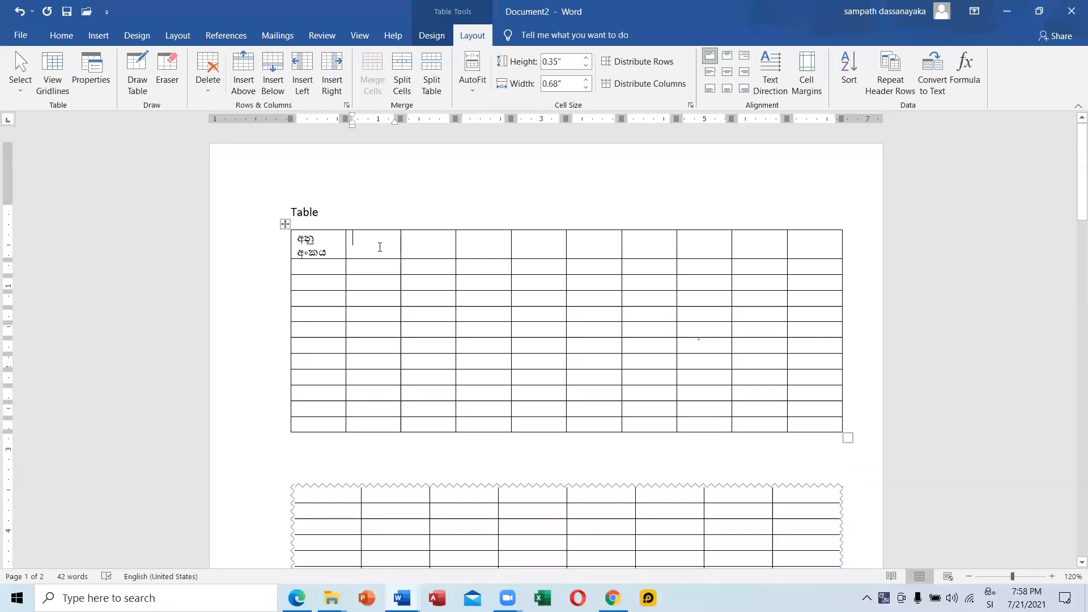
{"action": "type", "text": "ම"}
{"action": "key", "text": "BackSpace"}
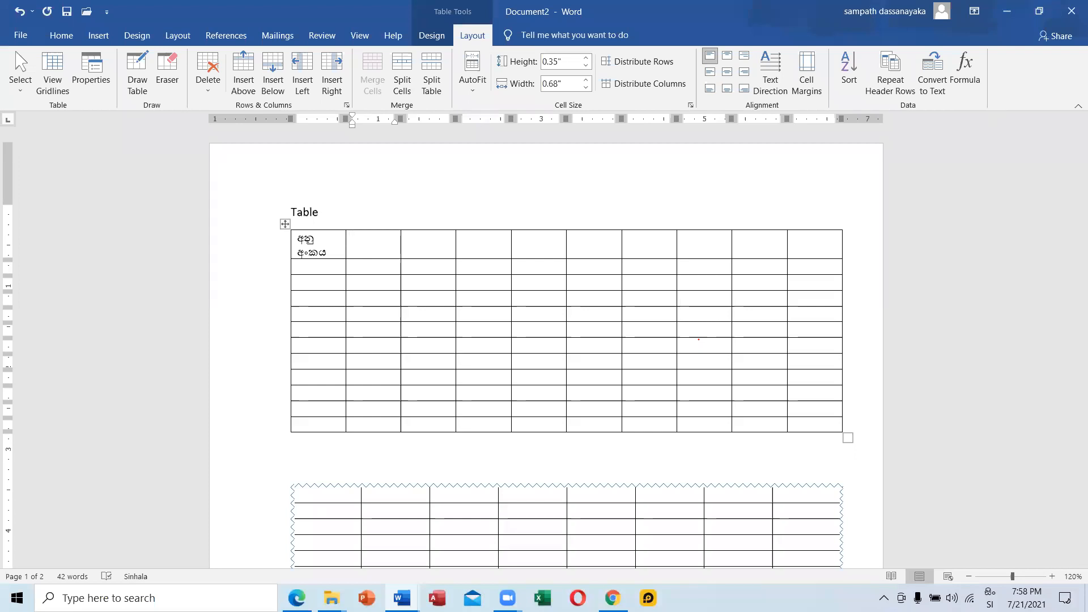
{"action": "type", "text": "නම"}
{"action": "key", "text": "Tab"}
{"action": "type", "text": "ලිපිනය"}
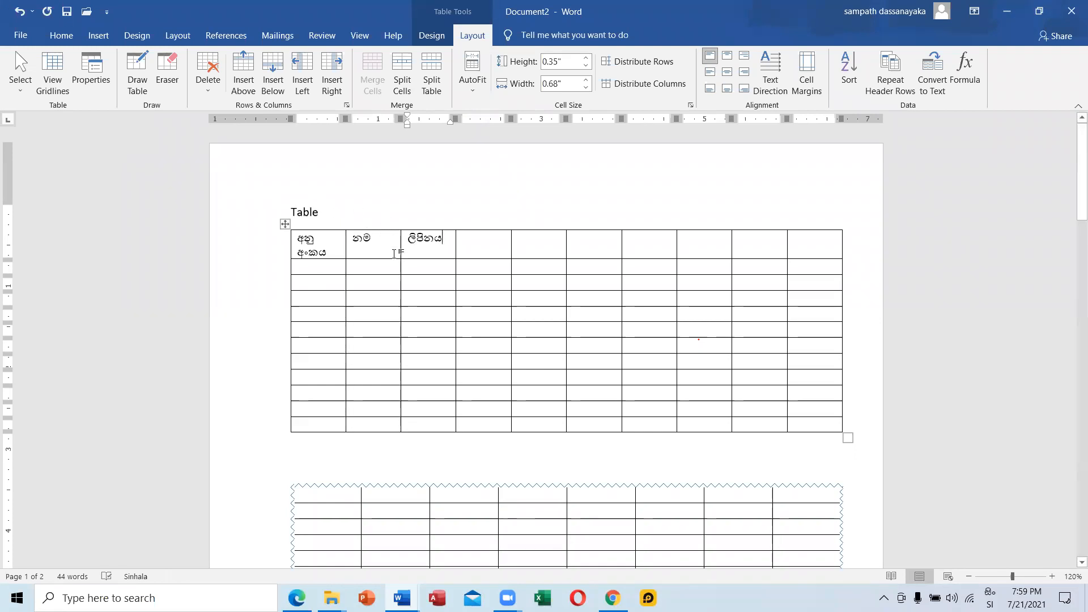
{"action": "left_click", "coordinate": [343, 251]}
{"action": "left_click", "coordinate": [358, 237]}
{"action": "left_click", "coordinate": [448, 242]}
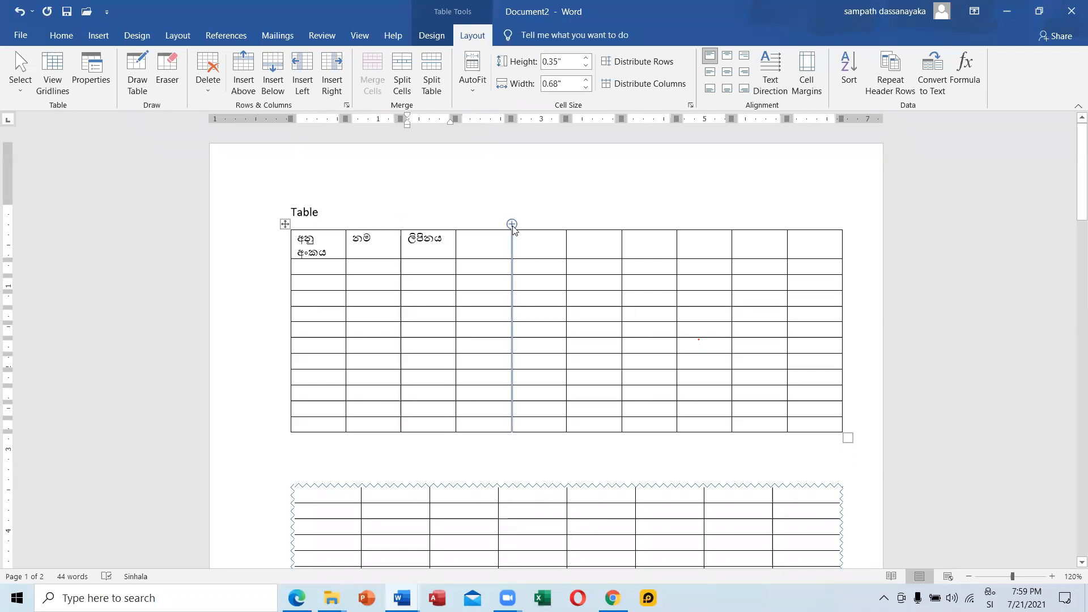
{"action": "left_click", "coordinate": [480, 239]}
{"action": "left_click", "coordinate": [551, 250]}
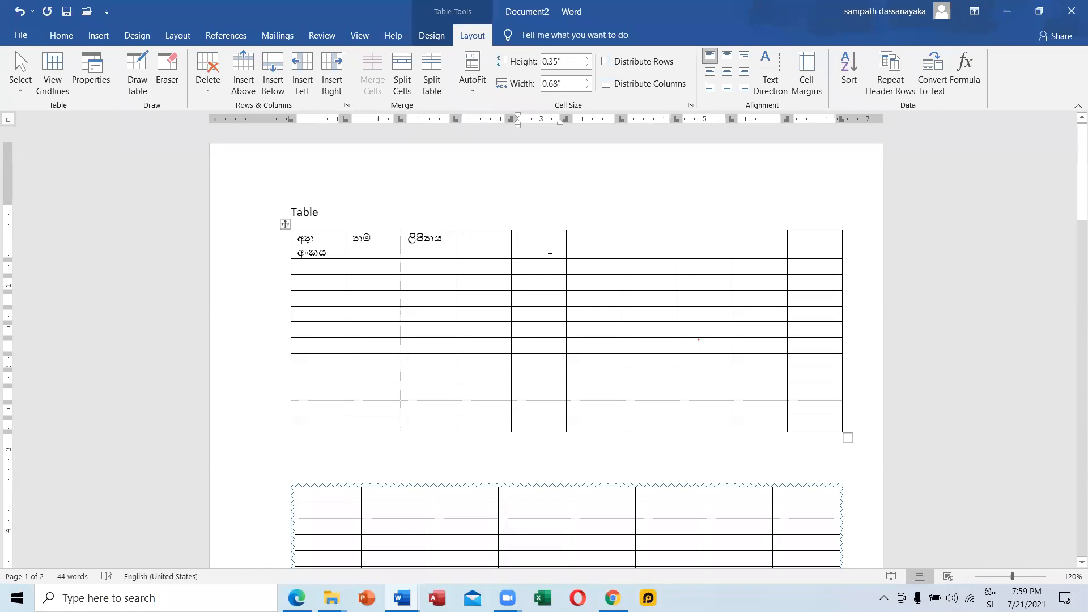
{"action": "left_click", "coordinate": [584, 245]}
{"action": "left_click", "coordinate": [634, 245]}
{"action": "left_click", "coordinate": [710, 250]}
{"action": "left_click", "coordinate": [751, 245]}
{"action": "left_click", "coordinate": [828, 250]}
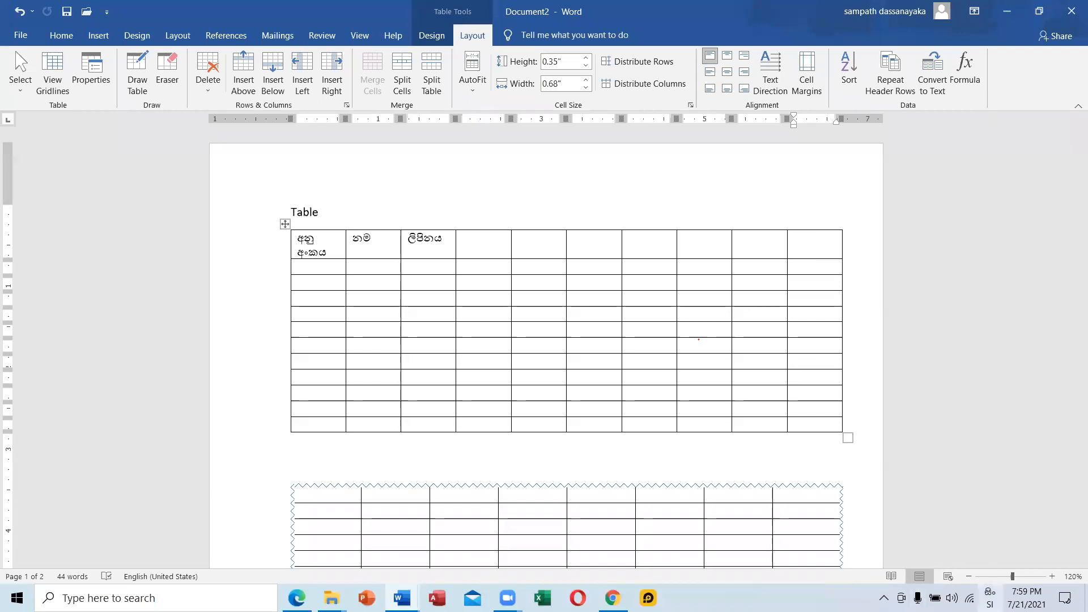
{"action": "left_click", "coordinate": [990, 598]}
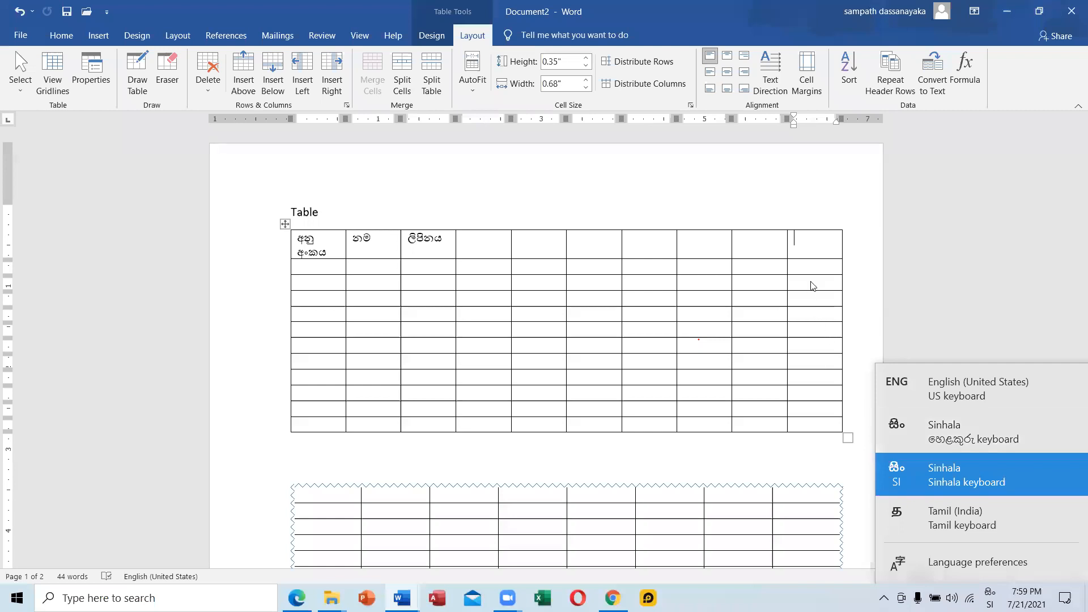
{"action": "left_click", "coordinate": [811, 264]}
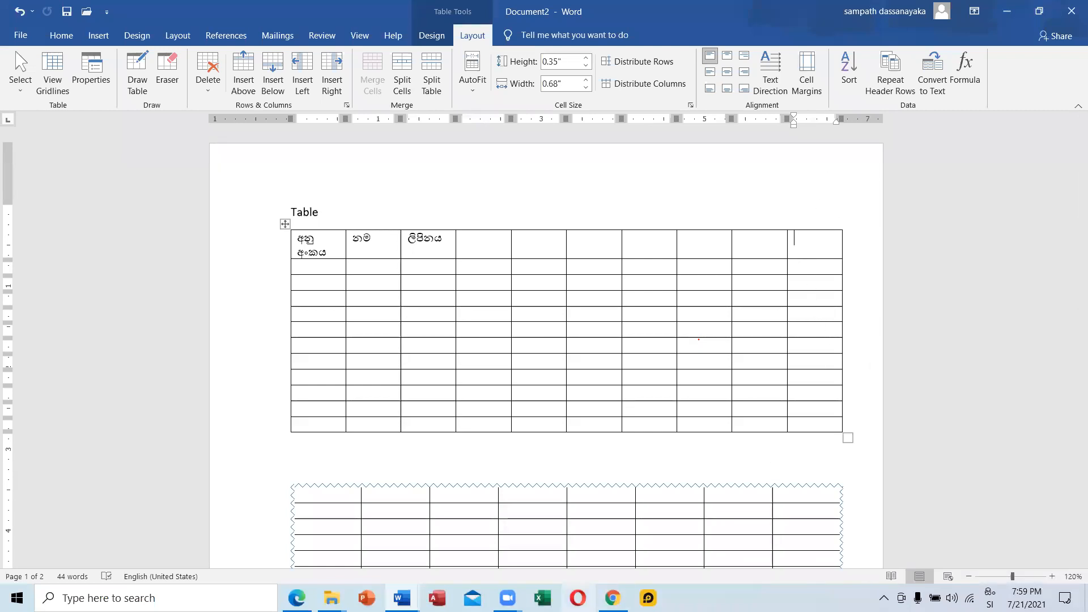
Step: Switch to Chrome, open a new tab, and change the input language to the English (United States) US keyboard
{"action": "left_click", "coordinate": [613, 598]}
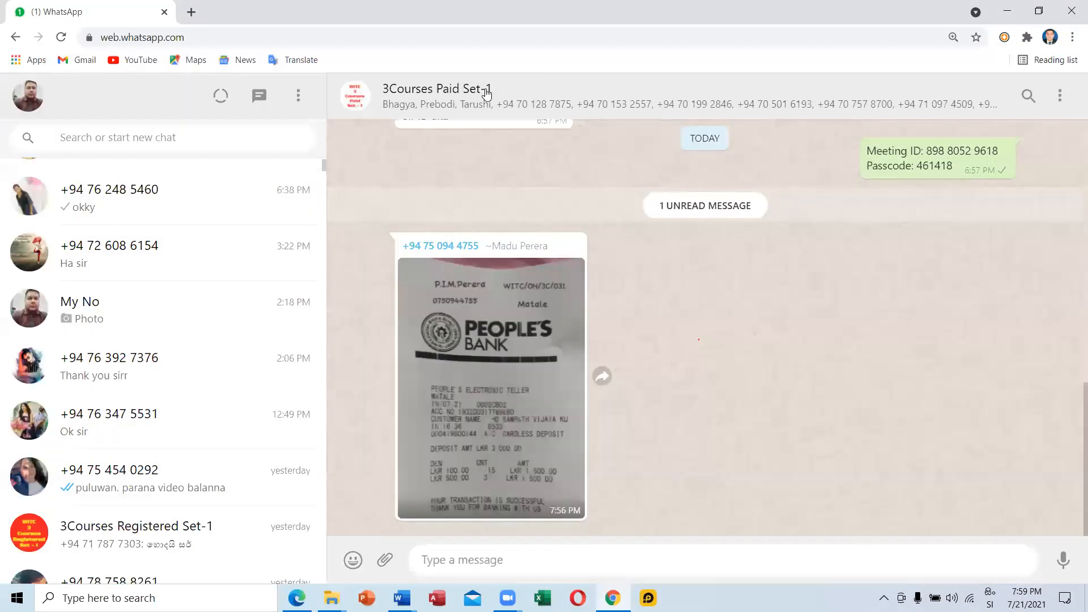
{"action": "scroll", "coordinate": [508, 150], "scroll_direction": "up", "scroll_amount": 5}
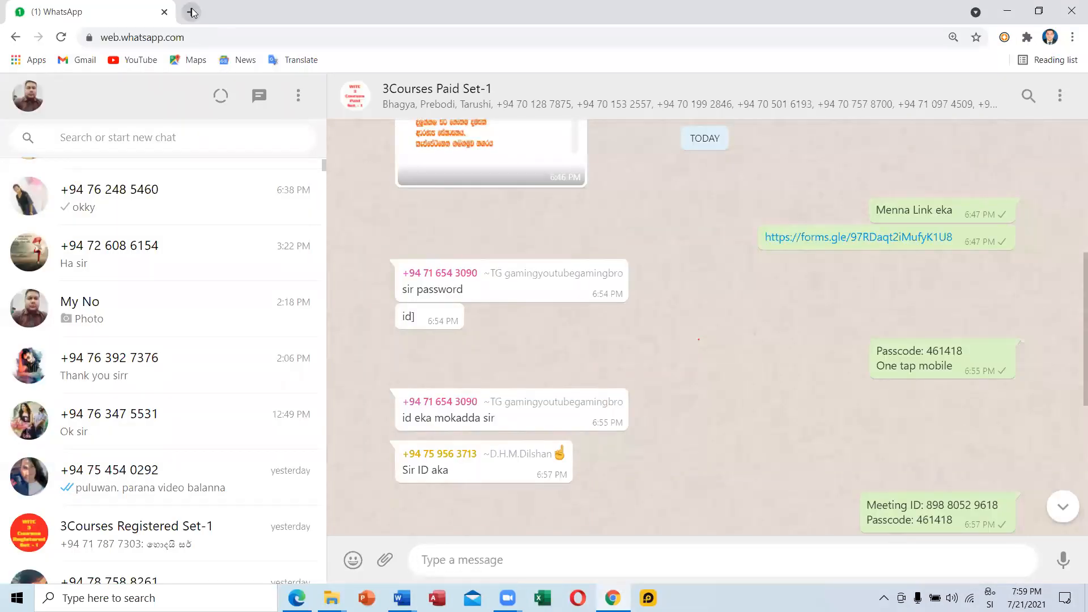
{"action": "left_click", "coordinate": [192, 12]}
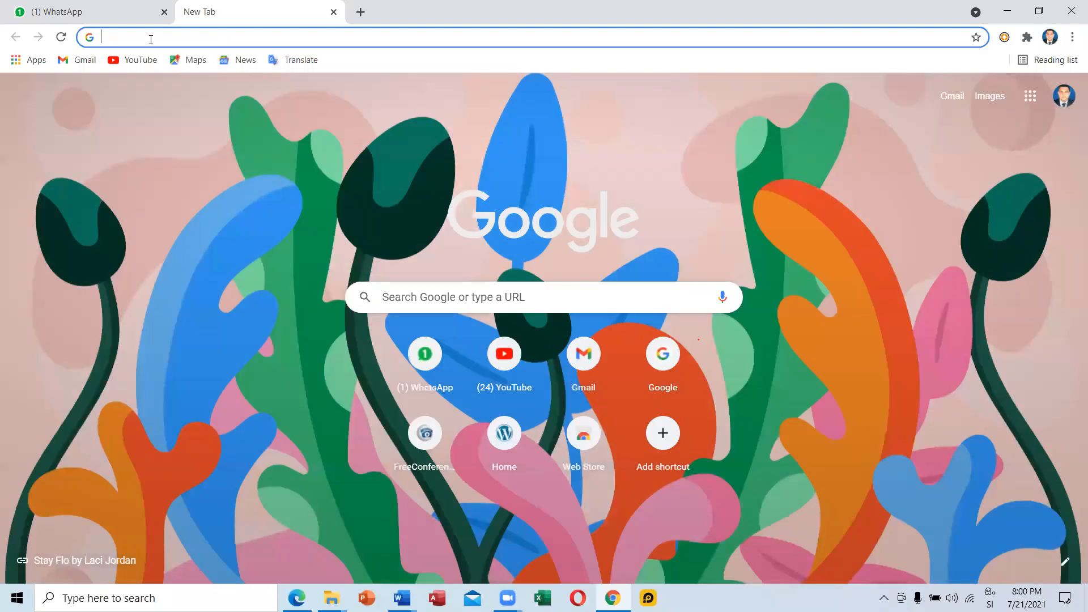
{"action": "type", "text": "ශ"}
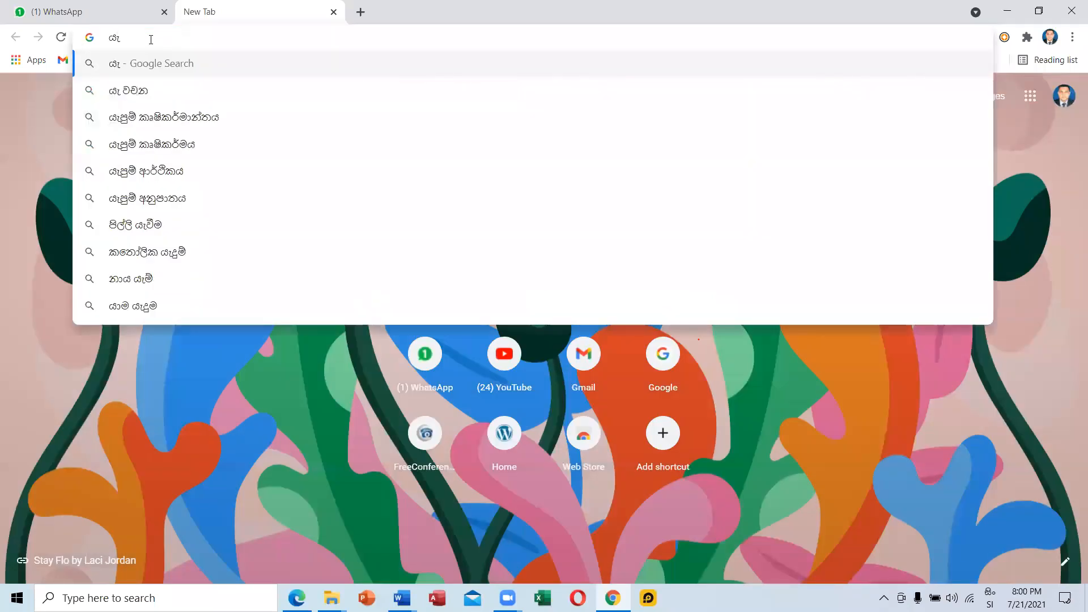
{"action": "key", "text": "BackSpace"}
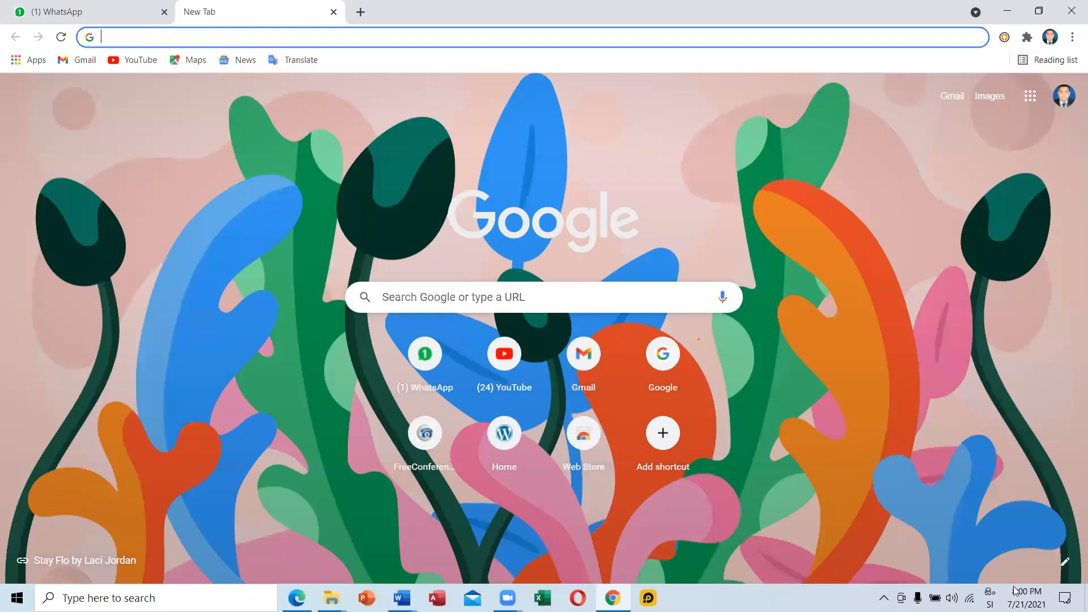
{"action": "left_click", "coordinate": [990, 598]}
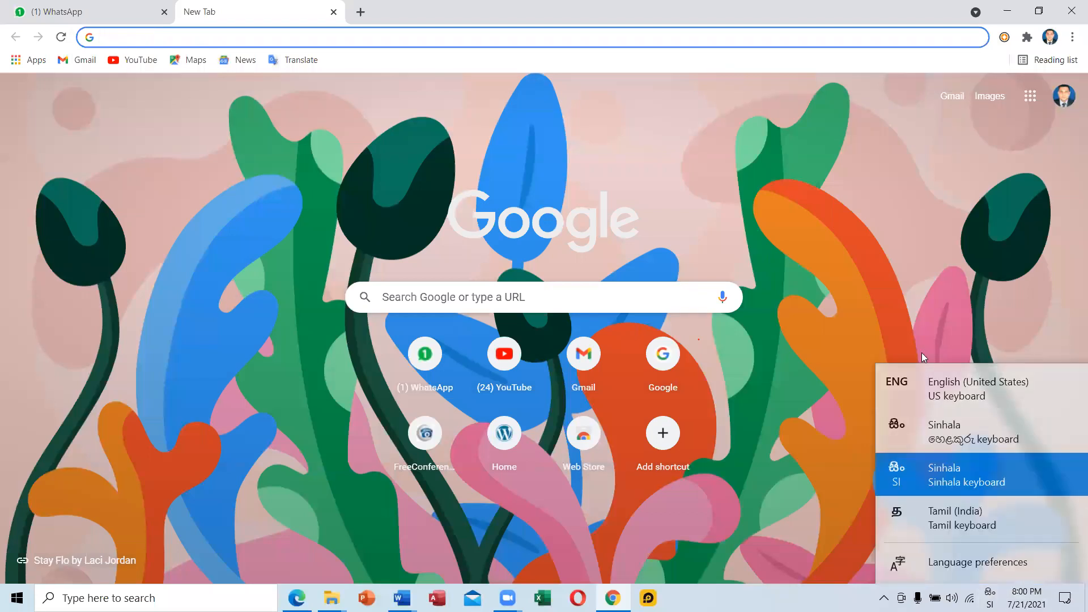
{"action": "left_click", "coordinate": [921, 382]}
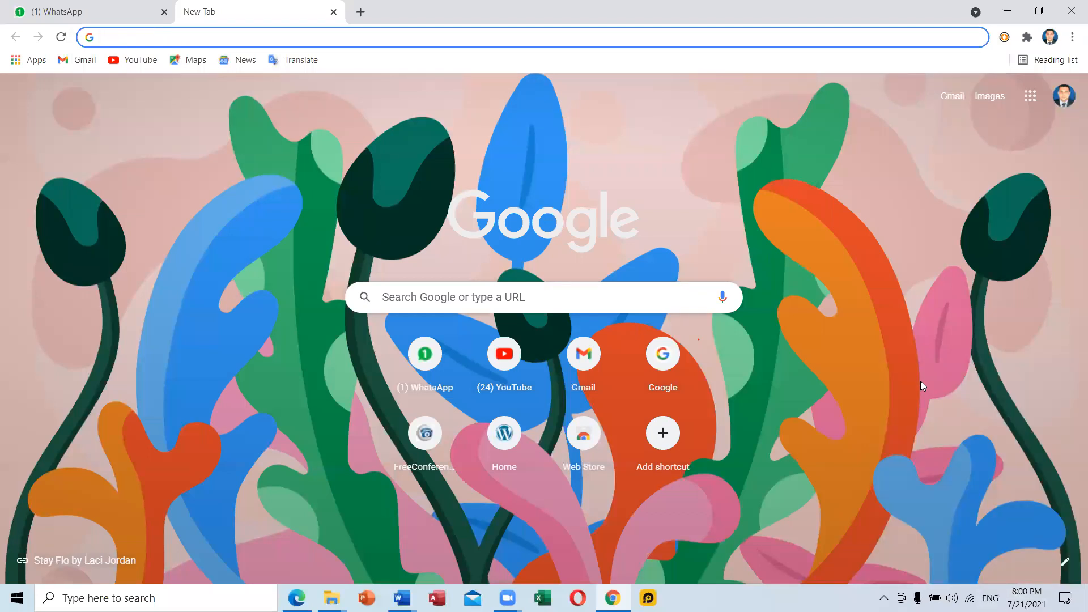
Step: Search Google for helakuru lk and open the Helakuru Keyboard - Sinhala Voice Typing page
{"action": "type", "text": "he"}
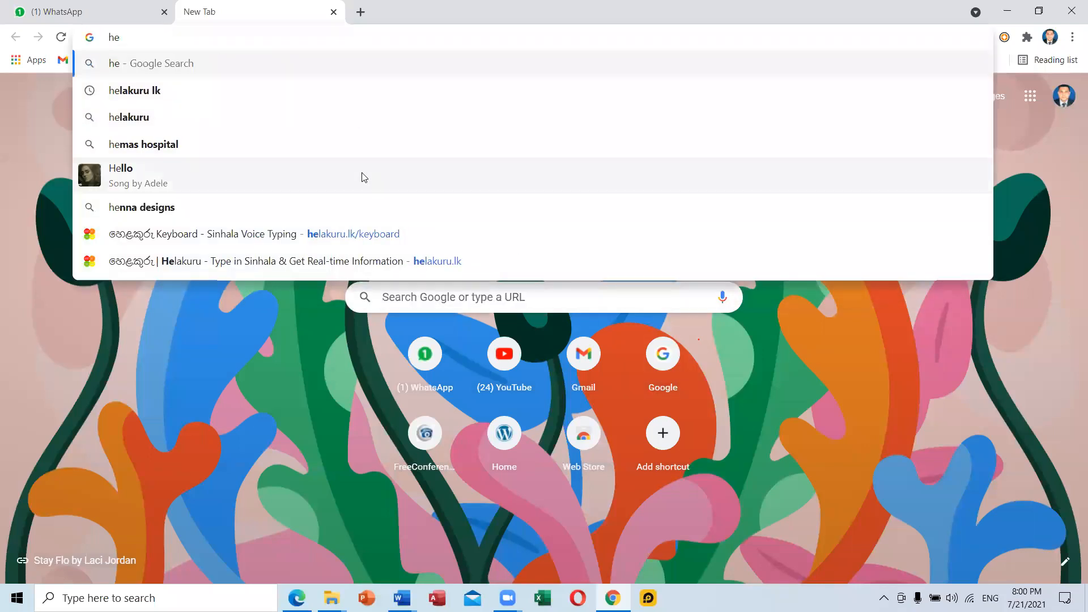
{"action": "left_click", "coordinate": [217, 100]}
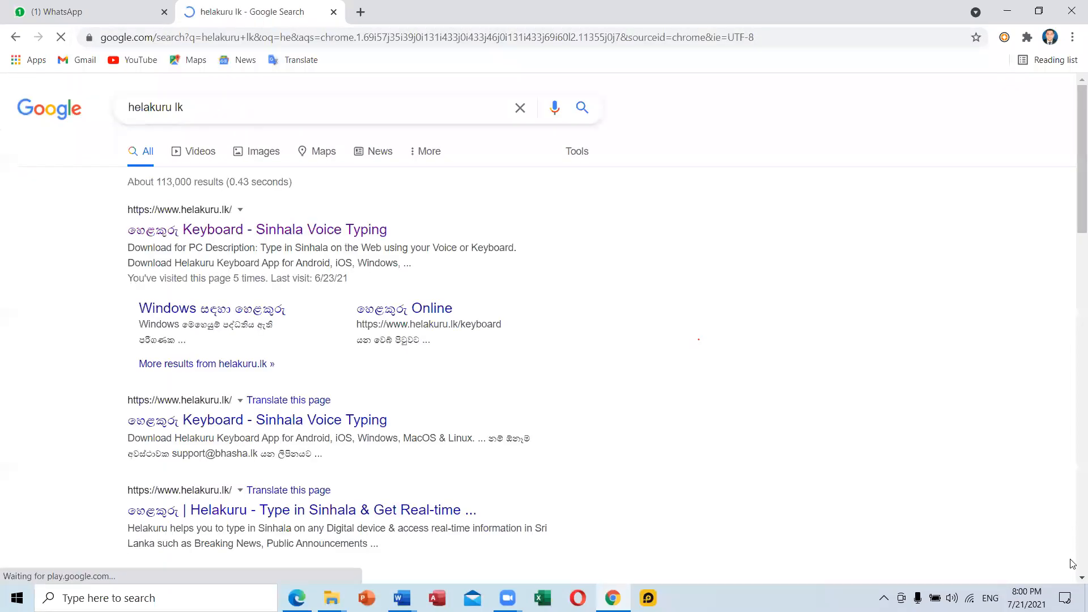
{"action": "left_click", "coordinate": [203, 229]}
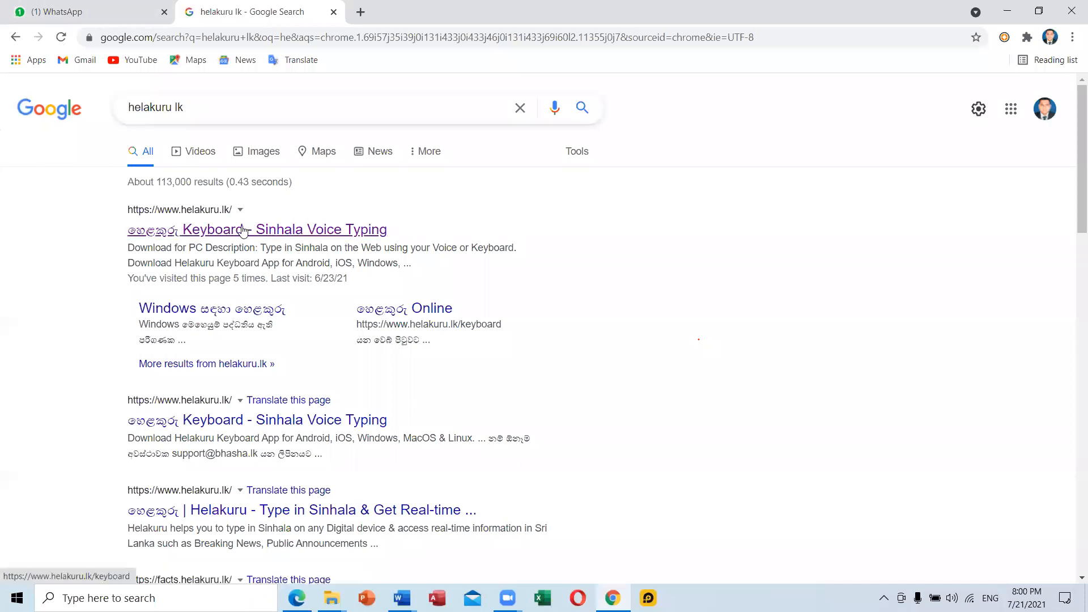
{"action": "left_click", "coordinate": [277, 237]}
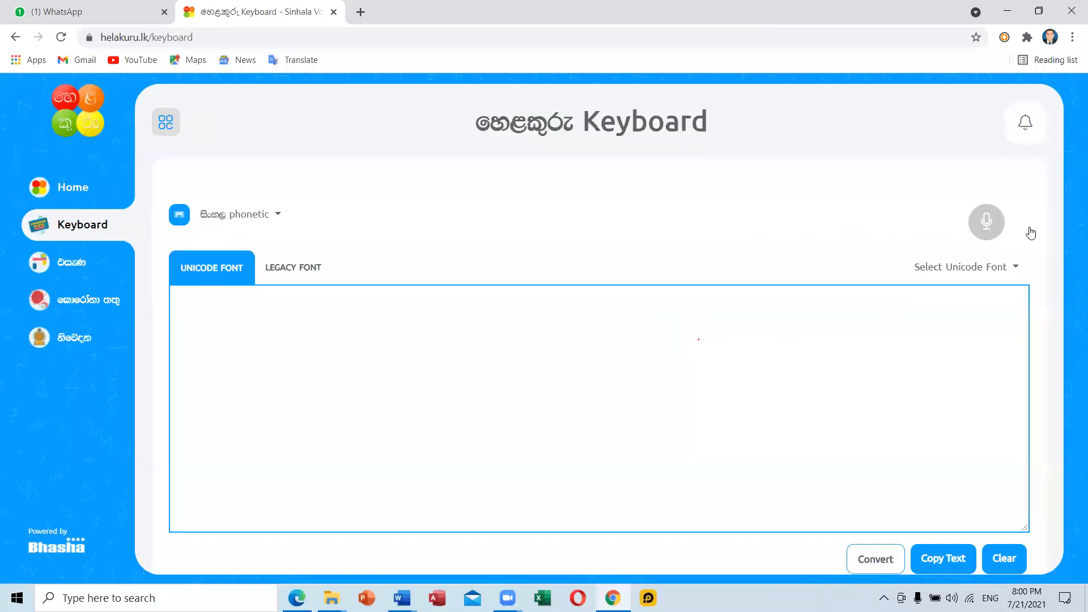
Step: Dictate Sinhala sentences into the Unicode text box with voice typing, allowing Chrome the requested device access
{"action": "left_click", "coordinate": [986, 230]}
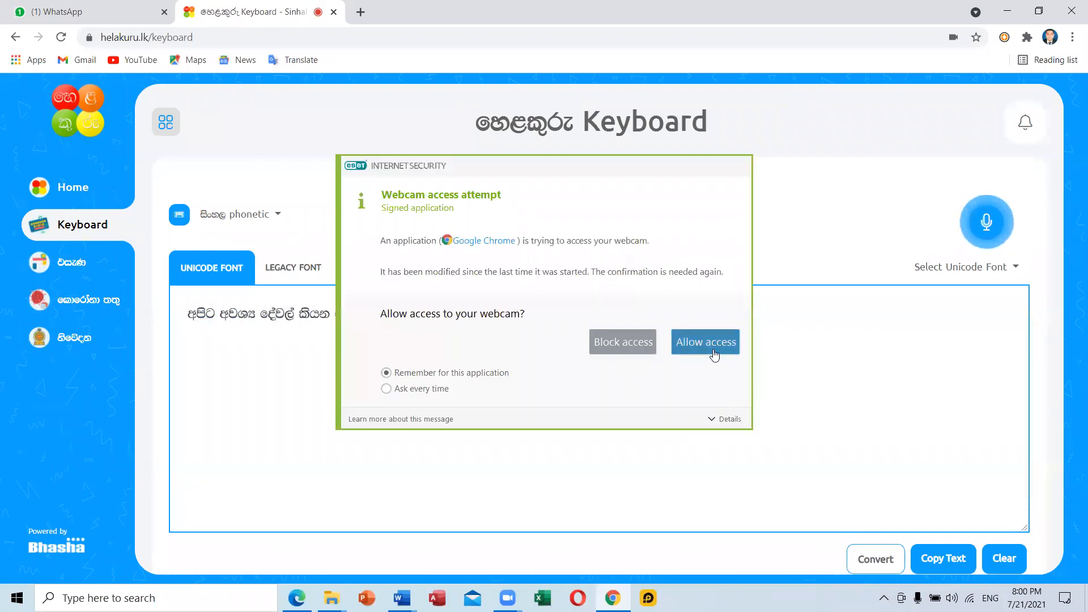
{"action": "left_click", "coordinate": [709, 346]}
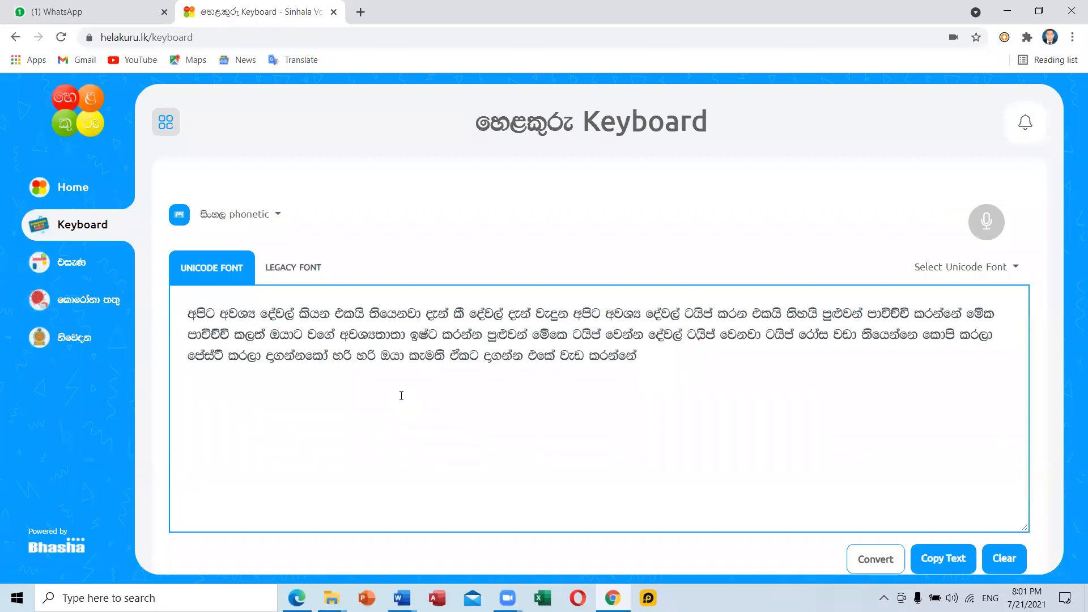
{"action": "left_click_drag", "start_coordinate": [681, 357], "coordinate": [196, 301]}
{"action": "left_click", "coordinate": [686, 389]}
{"action": "left_click", "coordinate": [993, 233]}
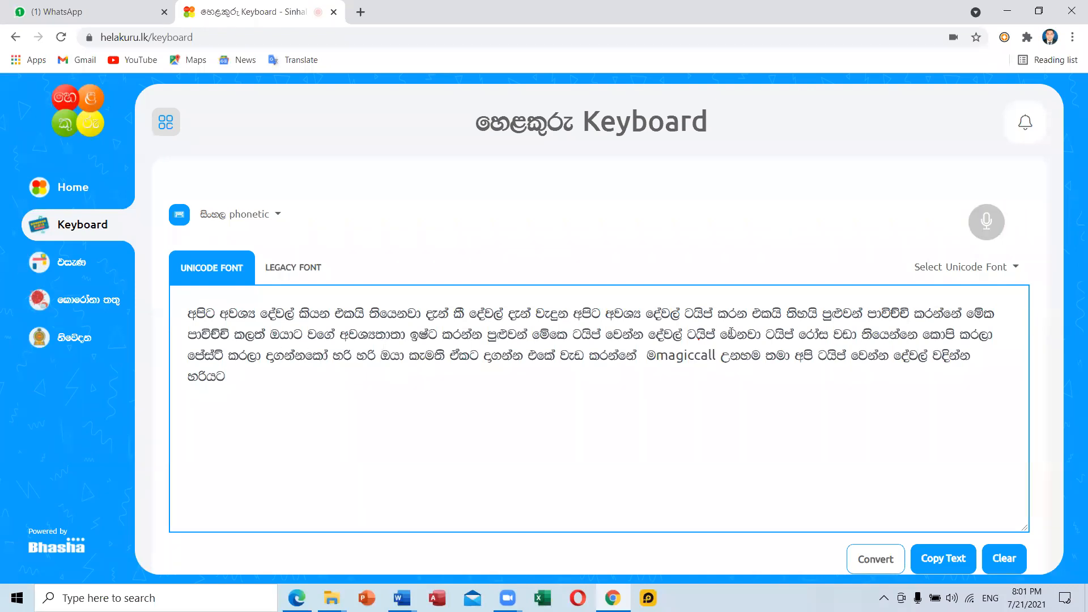
Step: Delete all the dictated Sinhala text in the Unicode text box and undo the deletion
{"action": "left_click_drag", "start_coordinate": [244, 382], "coordinate": [181, 322]}
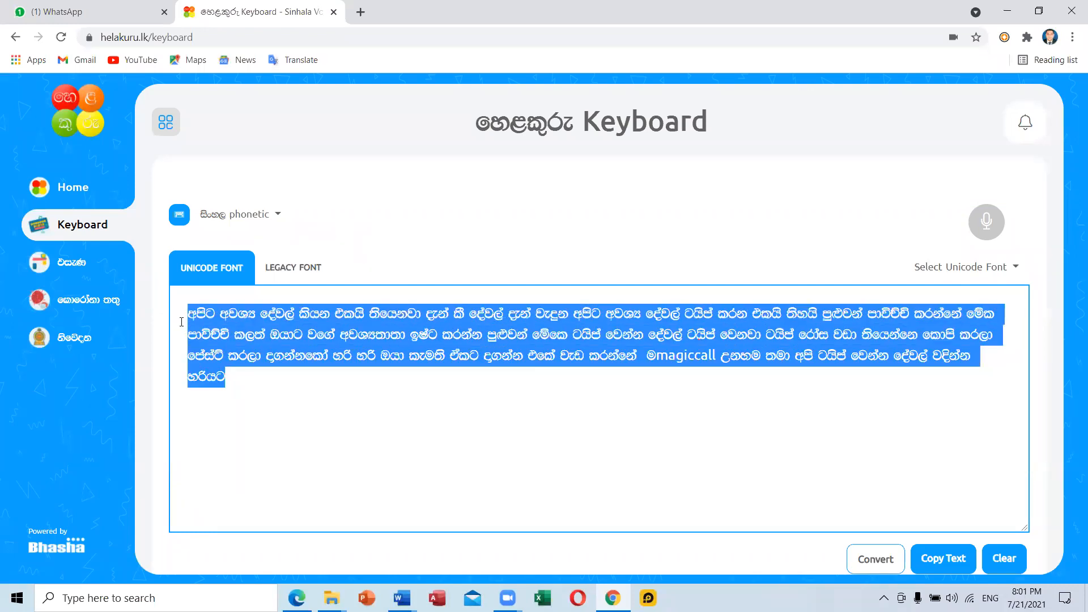
{"action": "key", "text": "BackSpace"}
{"action": "key", "text": "ctrl+z"}
Step: Switch to Document2 in Word and paste the copied Sinhala text below the last table on page 2
{"action": "left_click", "coordinate": [402, 598]}
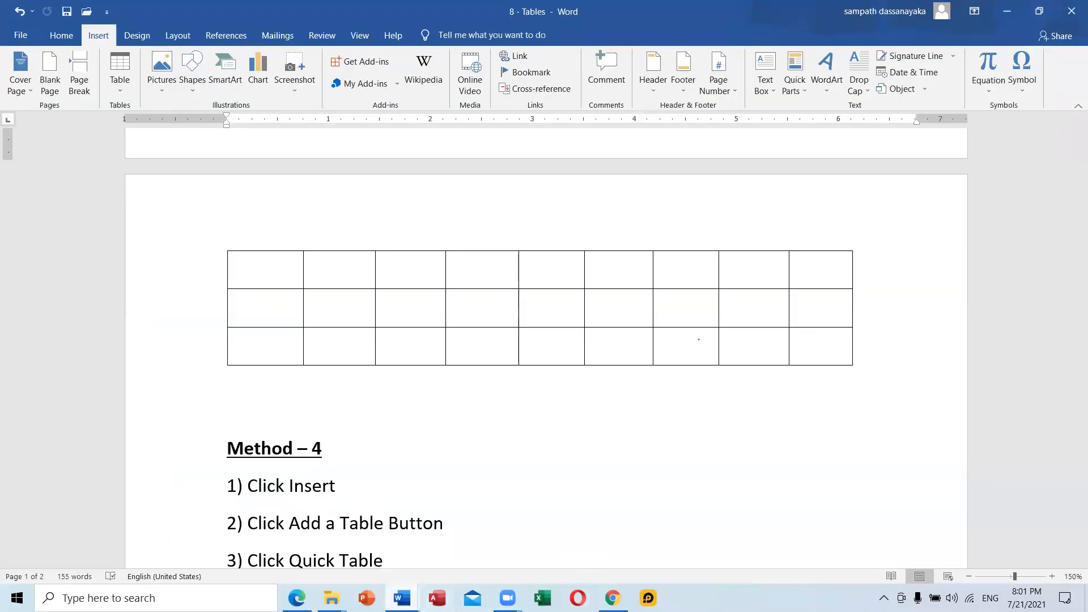
{"action": "left_click", "coordinate": [402, 598]}
{"action": "left_click", "coordinate": [1027, 551]}
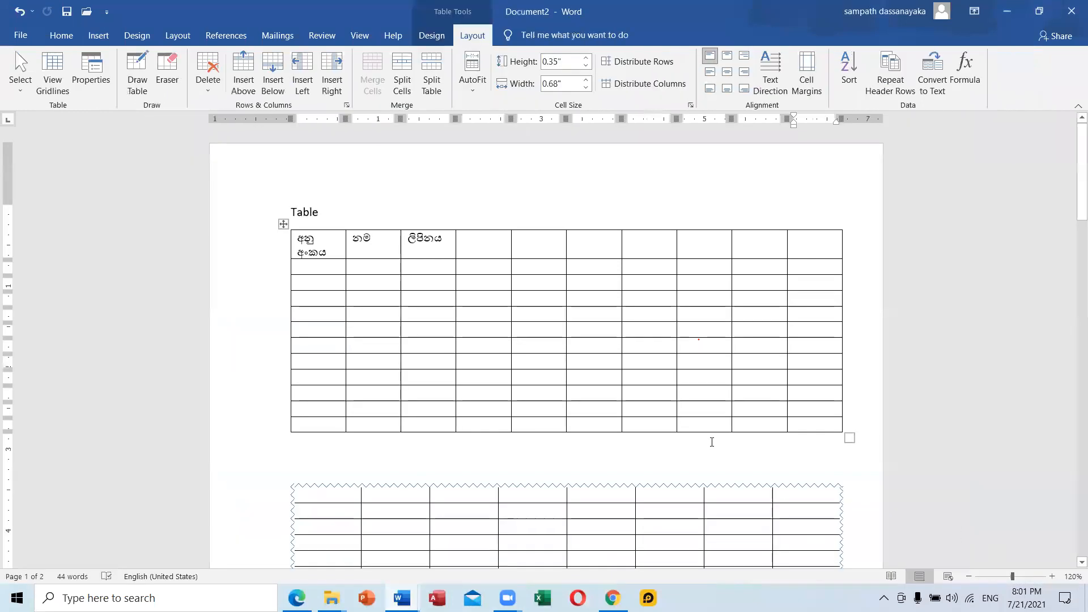
{"action": "scroll", "coordinate": [710, 433], "scroll_direction": "down", "scroll_amount": 5}
{"action": "scroll", "coordinate": [708, 428], "scroll_direction": "down", "scroll_amount": 15}
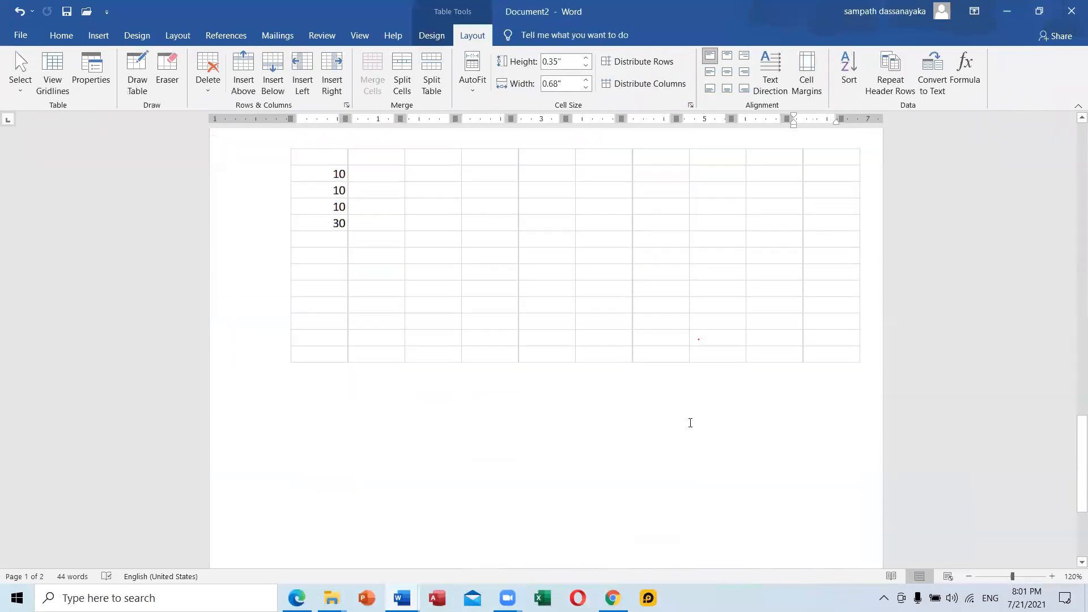
{"action": "left_click", "coordinate": [559, 379]}
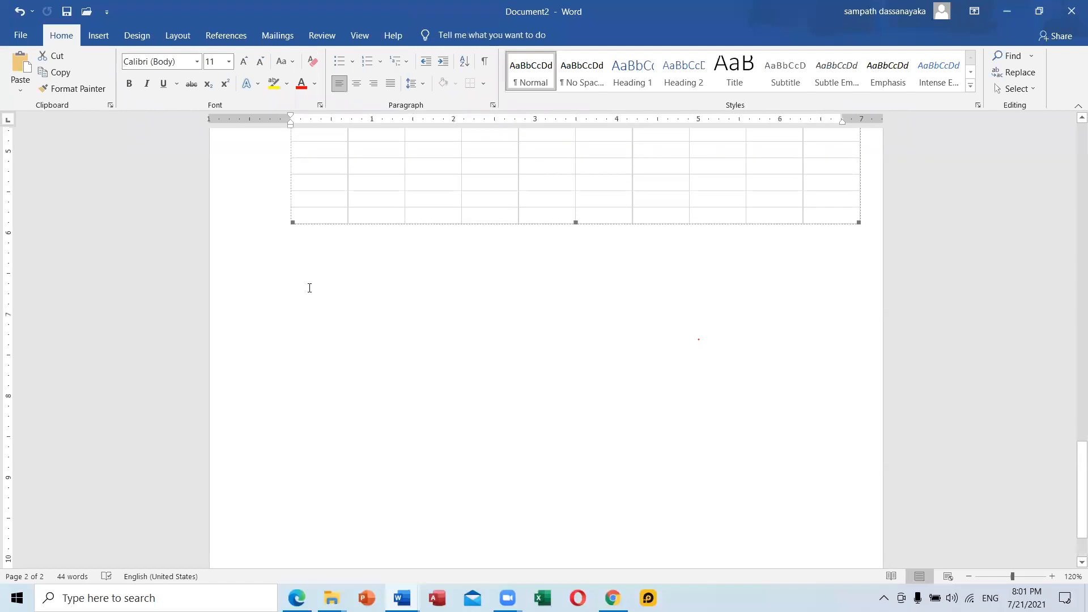
{"action": "left_click", "coordinate": [297, 290]}
{"action": "key", "text": "ctrl+v"}
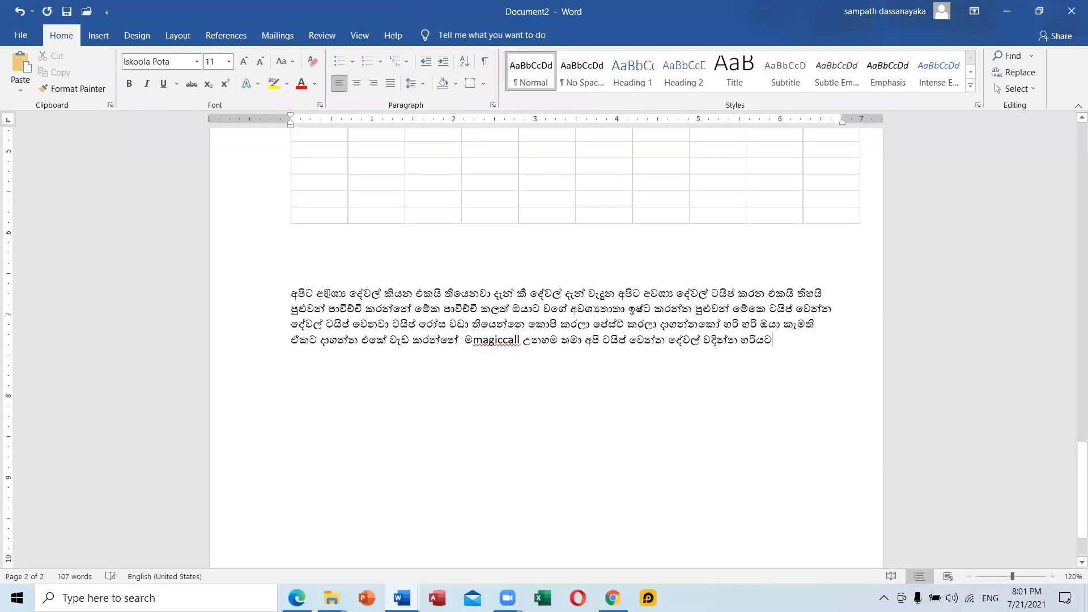
Step: Increase the pasted Sinhala paragraph's font size to 17 and justify it
{"action": "double_click", "coordinate": [166, 301]}
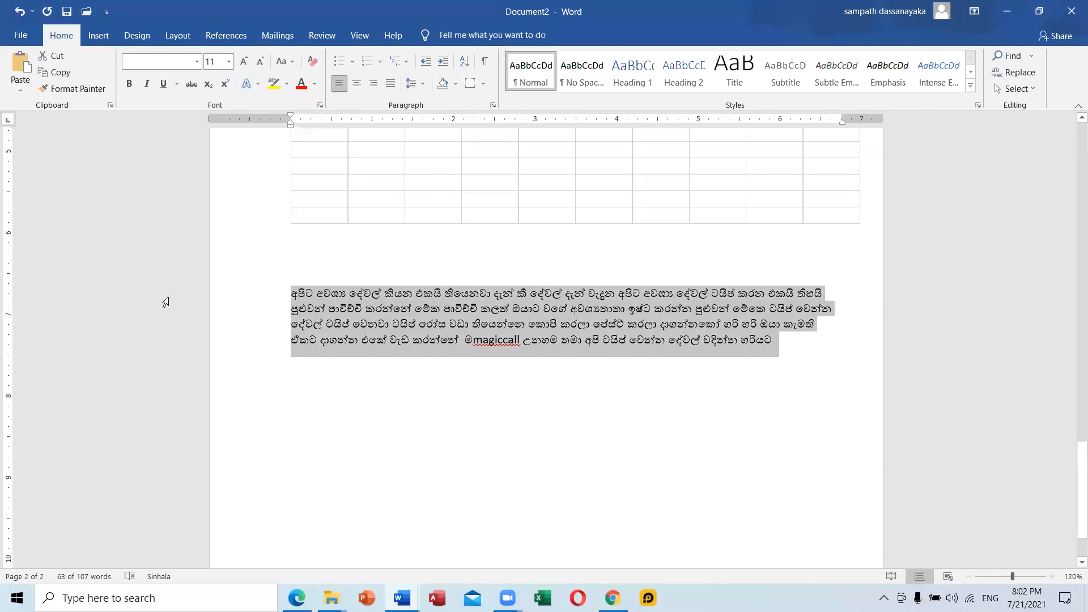
{"action": "key", "text": "ctrl+bracketright"}
{"action": "key", "text": "ctrl+bracketright"}
{"action": "key", "text": "ctrl+bracketright"}
{"action": "key", "text": "ctrl+bracketright"}
{"action": "key", "text": "ctrl+bracketright"}
{"action": "key", "text": "ctrl+bracketright"}
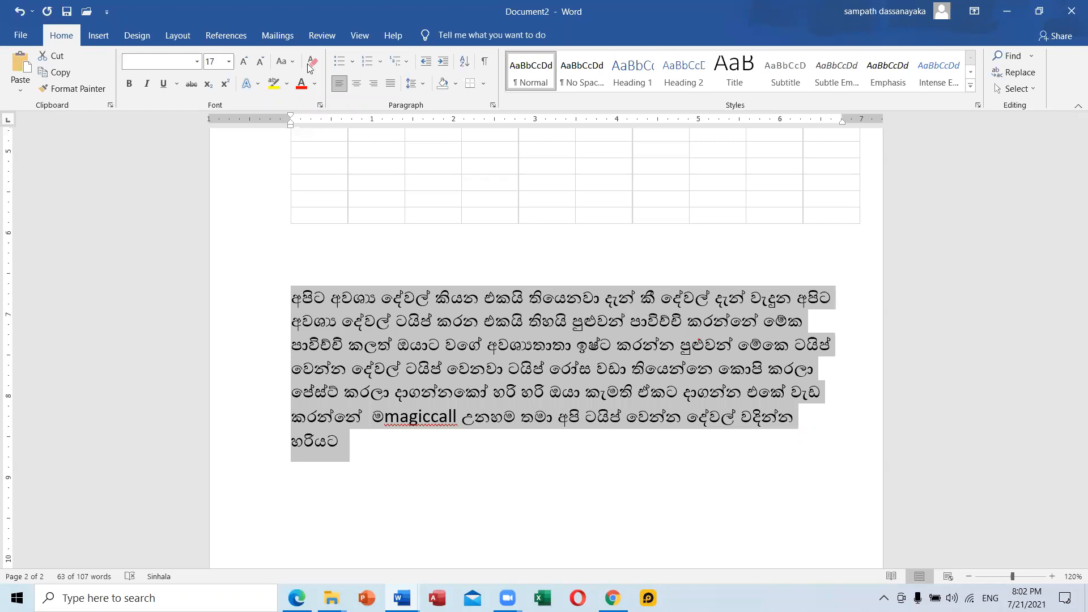
{"action": "left_click", "coordinate": [390, 83]}
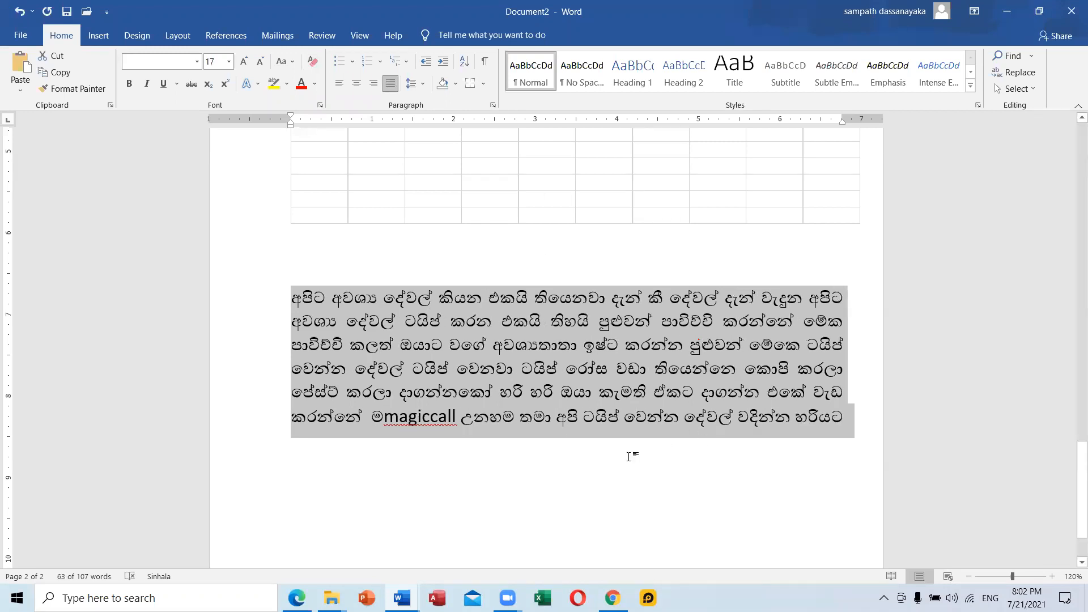
{"action": "left_click", "coordinate": [633, 428]}
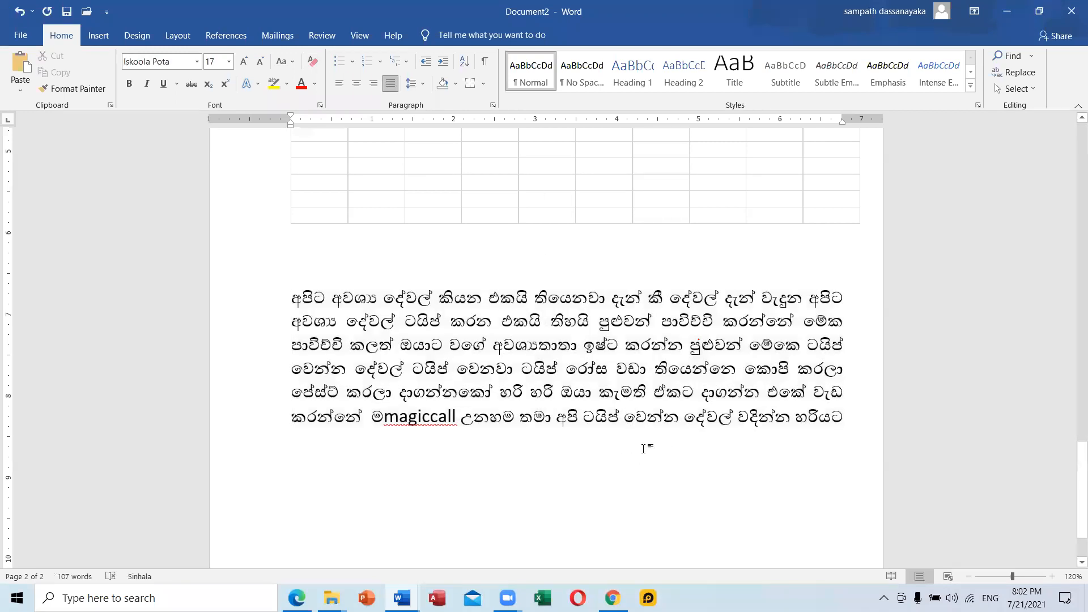
Step: Close the Helakuru Keyboard tab in Chrome and minimize the browser to return to Document2
{"action": "left_click_drag", "start_coordinate": [845, 427], "coordinate": [292, 298]}
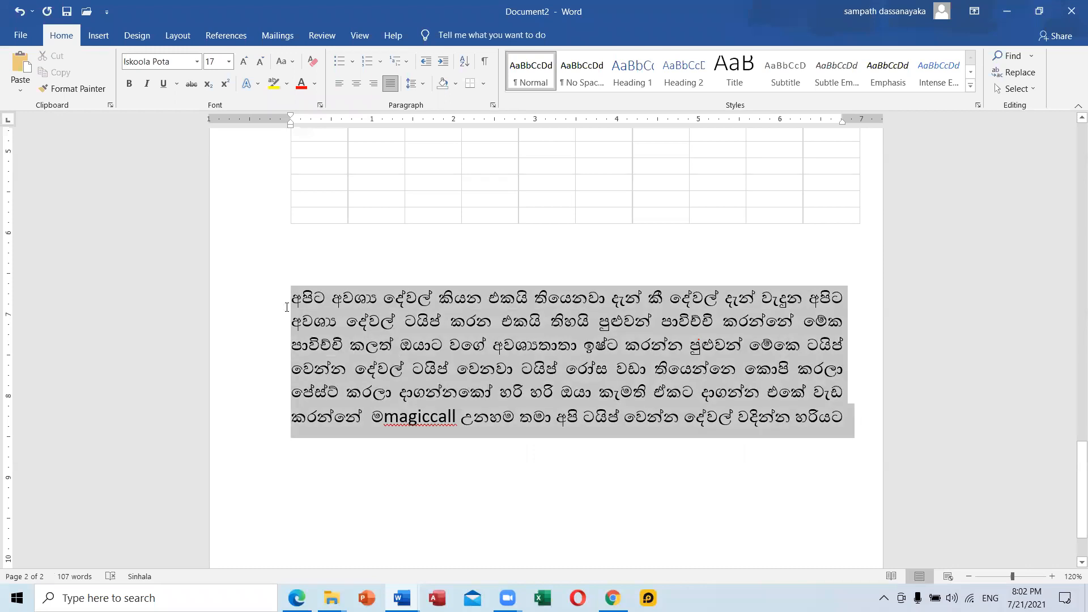
{"action": "left_click", "coordinate": [613, 598]}
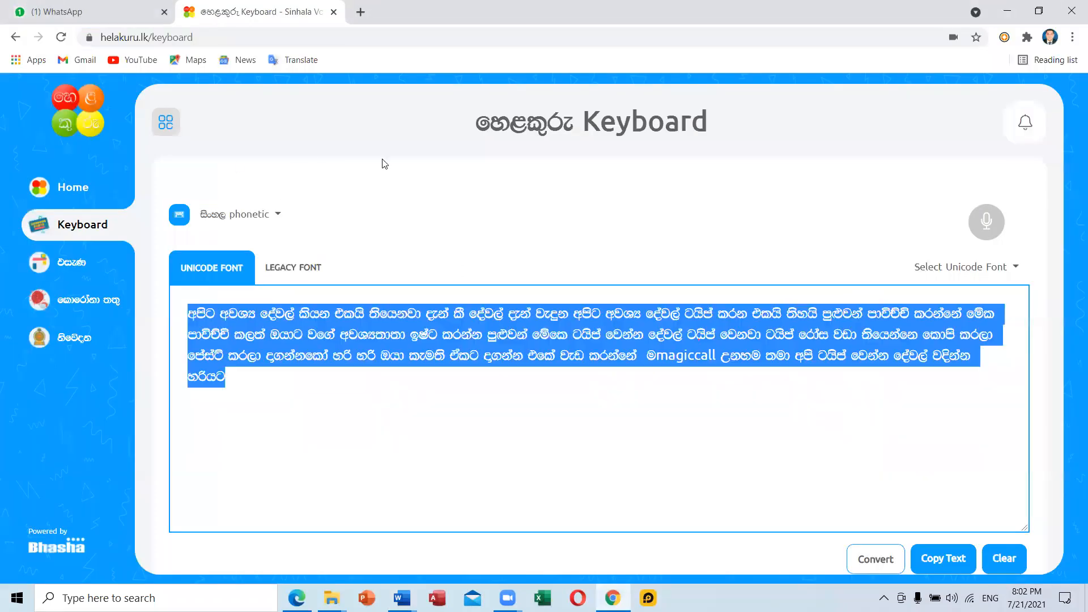
{"action": "left_click", "coordinate": [1008, 12]}
{"action": "left_click", "coordinate": [930, 12]}
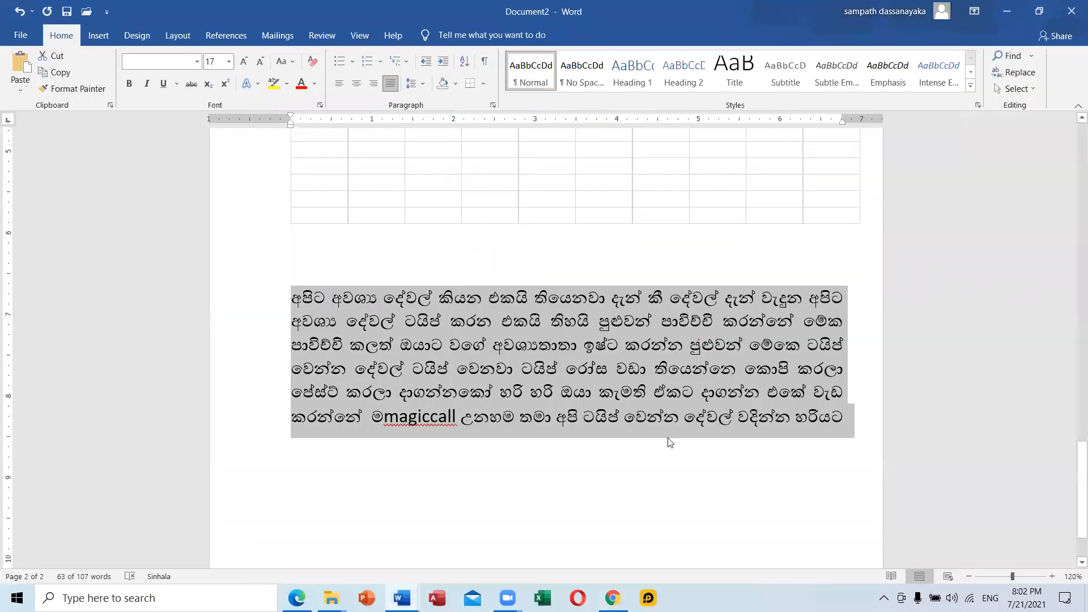
{"action": "left_click", "coordinate": [613, 598]}
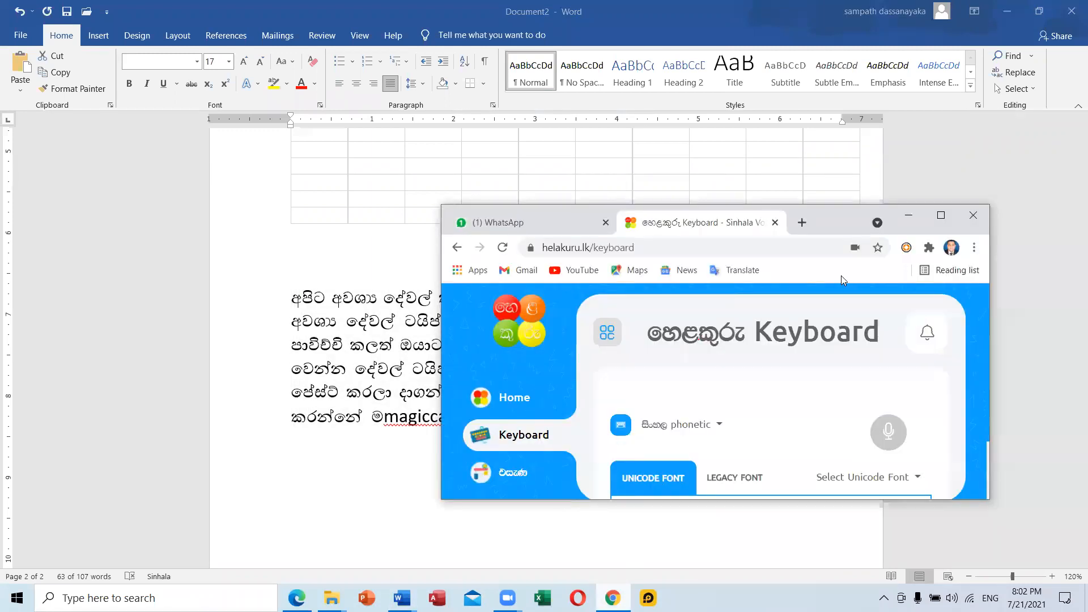
{"action": "left_click", "coordinate": [775, 223]}
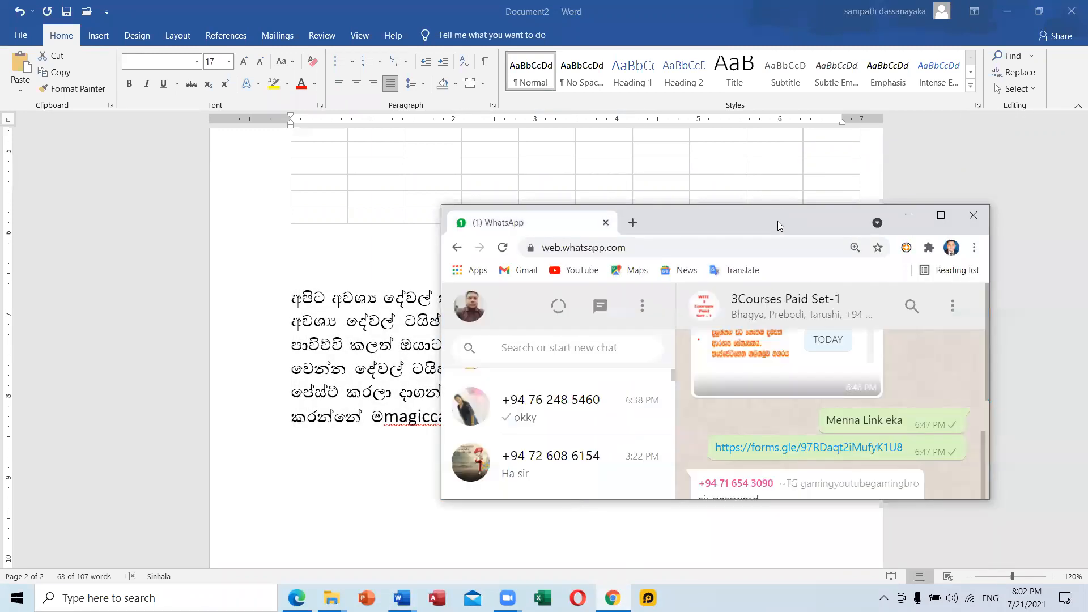
{"action": "left_click", "coordinate": [940, 214]}
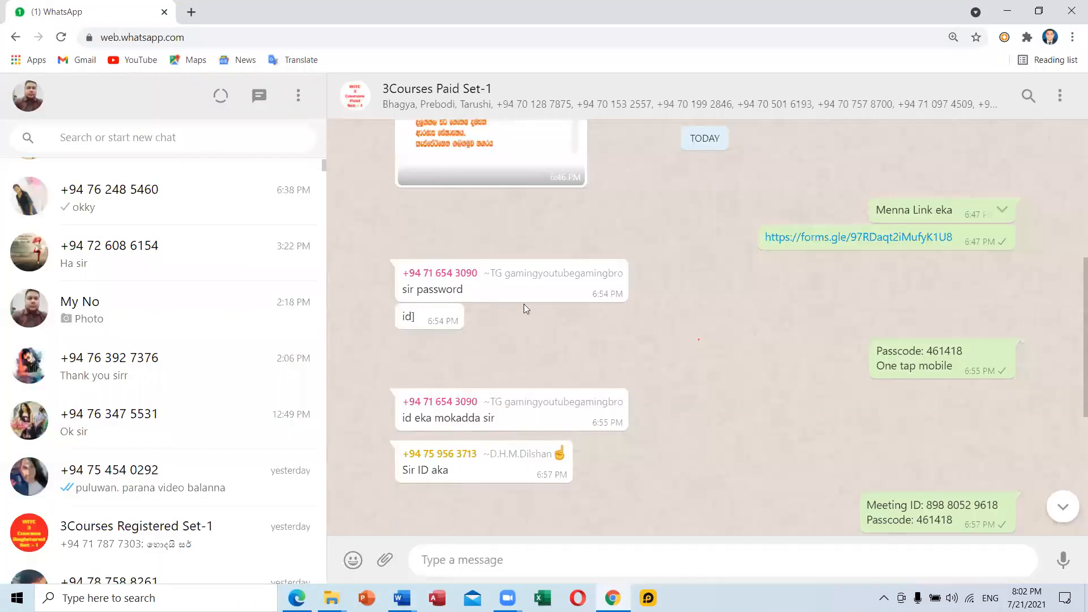
{"action": "left_click", "coordinate": [1011, 15]}
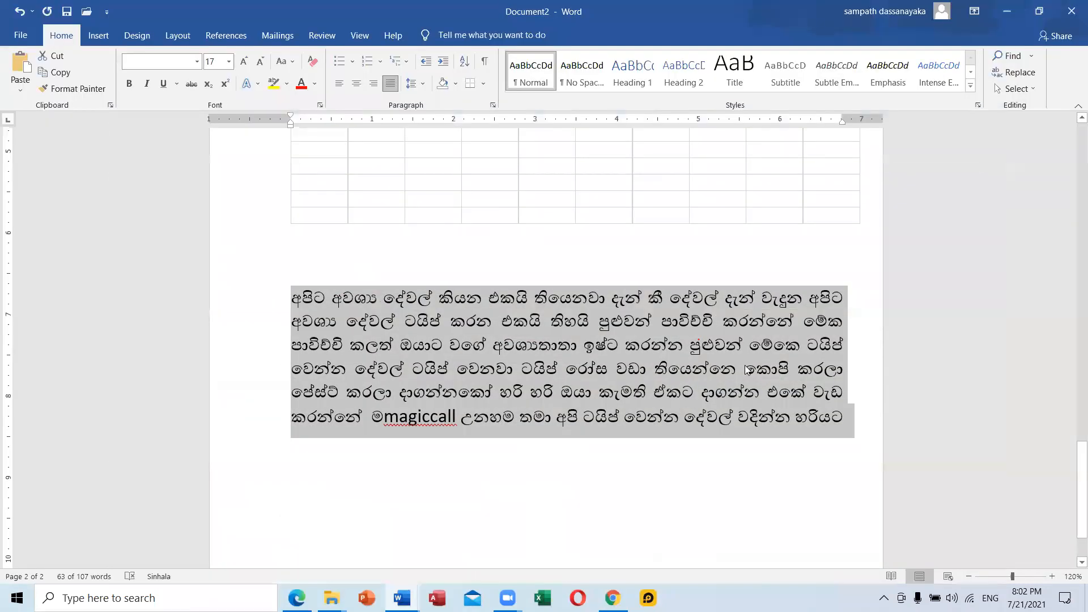
Step: Delete the selected Sinhala paragraph below the last table
{"action": "key", "text": "Delete"}
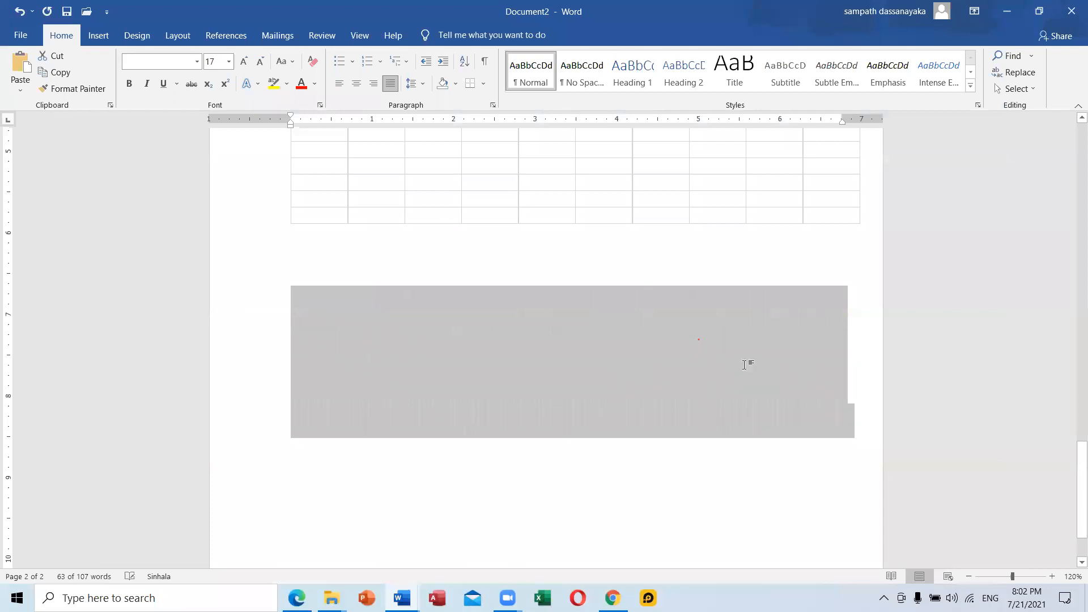
{"action": "scroll", "coordinate": [476, 313], "scroll_direction": "up", "scroll_amount": 5}
{"action": "scroll", "coordinate": [475, 314], "scroll_direction": "up", "scroll_amount": 10}
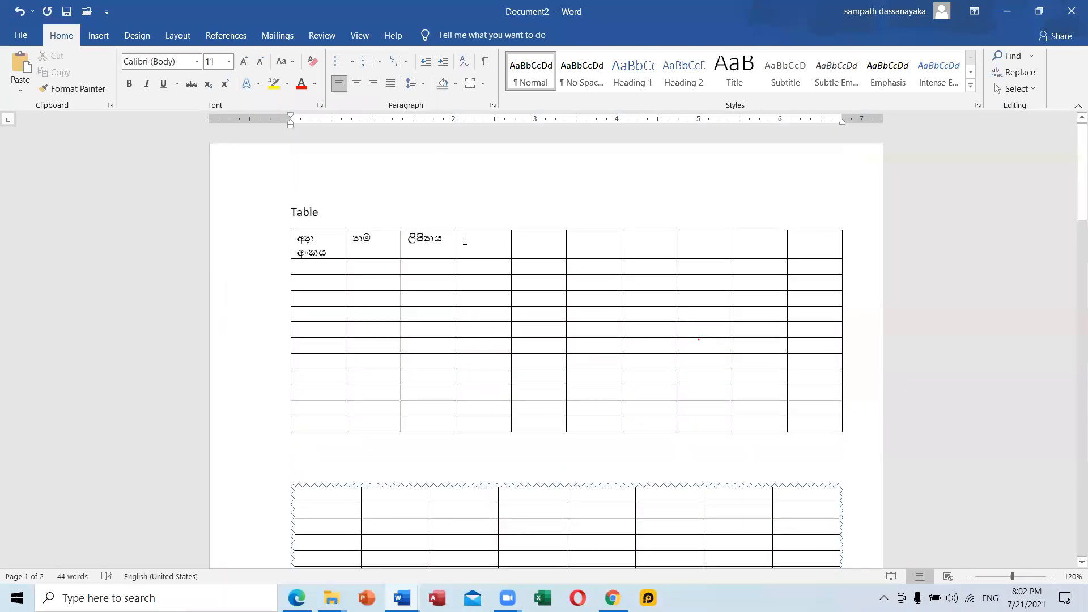
{"action": "left_click", "coordinate": [465, 238]}
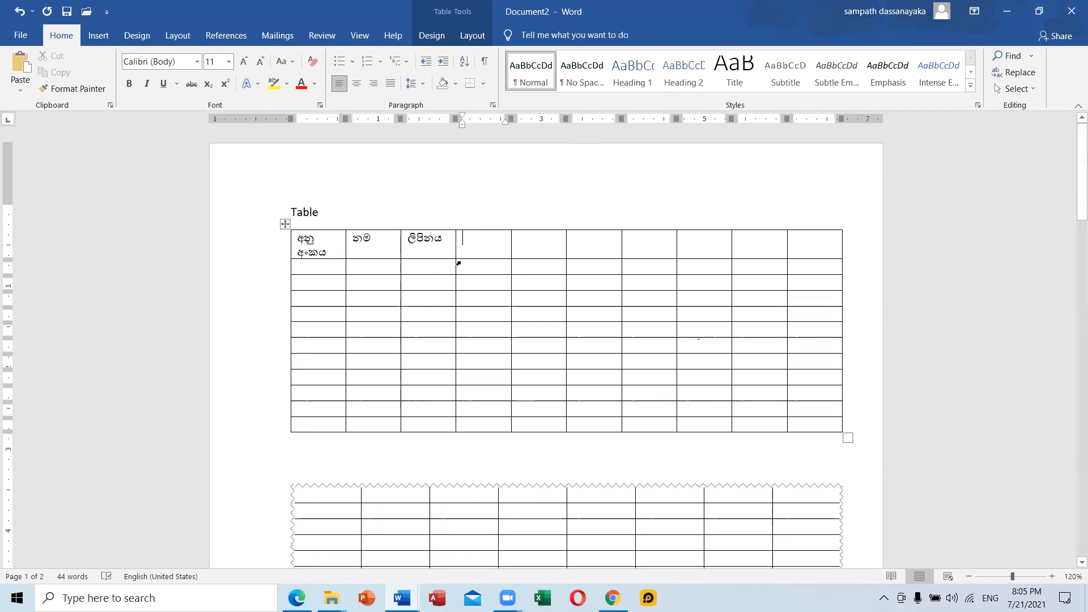
{"action": "left_click", "coordinate": [484, 264]}
{"action": "left_click", "coordinate": [524, 235]}
{"action": "left_click", "coordinate": [573, 238]}
{"action": "left_click", "coordinate": [652, 237]}
{"action": "left_click", "coordinate": [706, 240]}
{"action": "left_click", "coordinate": [781, 238]}
{"action": "left_click", "coordinate": [797, 246]}
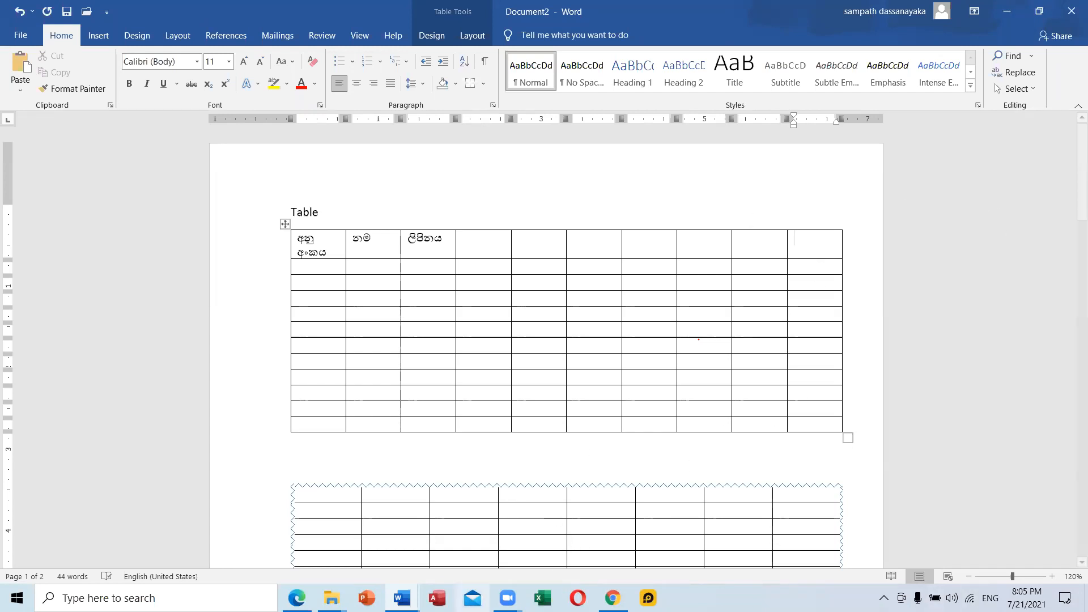
Step: Examine the WITC Application form and the Alt codes in the Sinhala Unicode document
{"action": "mouse_move", "coordinate": [402, 598]}
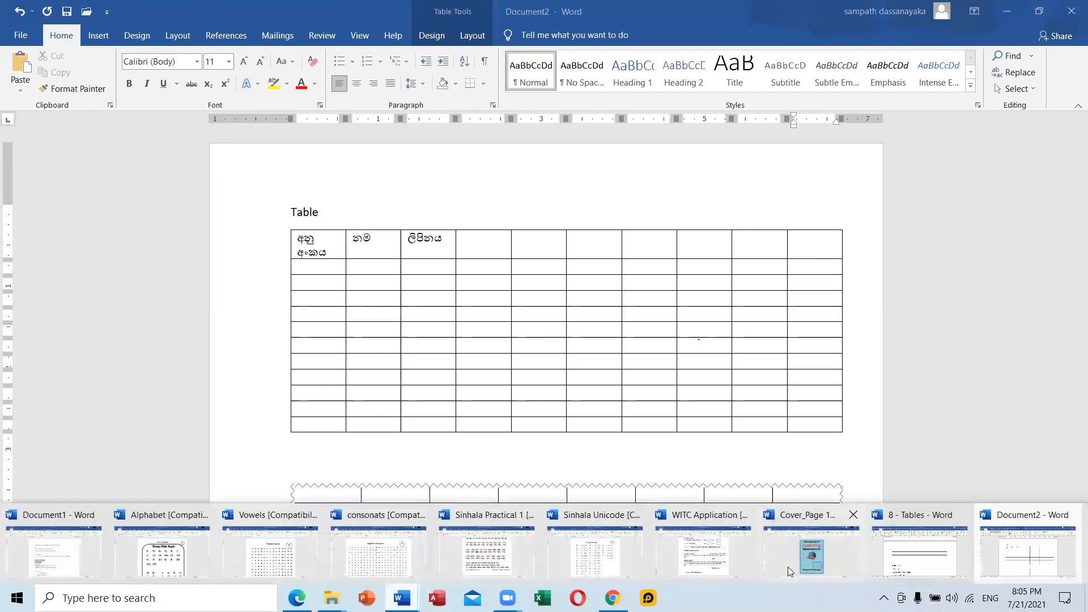
{"action": "left_click", "coordinate": [703, 553]}
{"action": "scroll", "coordinate": [449, 364], "scroll_direction": "up", "scroll_amount": 4}
{"action": "scroll", "coordinate": [450, 368], "scroll_direction": "down", "scroll_amount": 7}
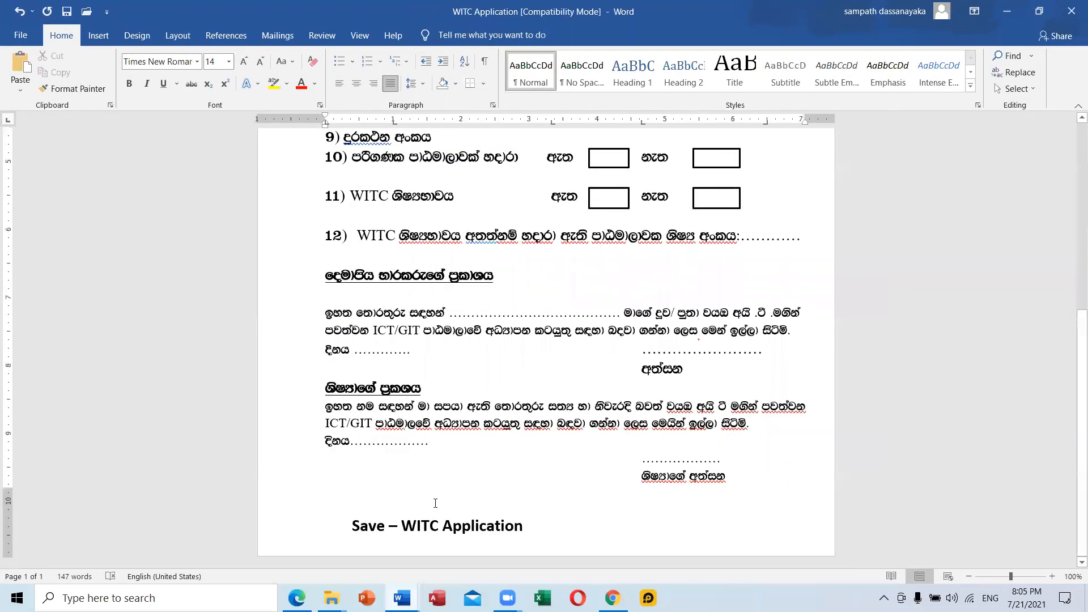
{"action": "mouse_move", "coordinate": [402, 598]}
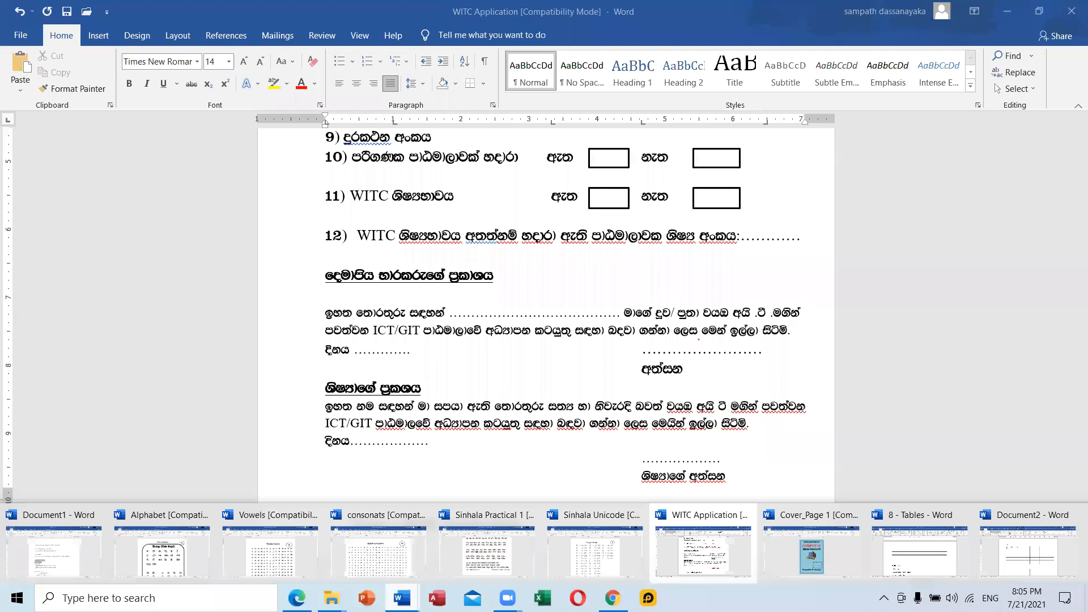
{"action": "left_click", "coordinate": [602, 570]}
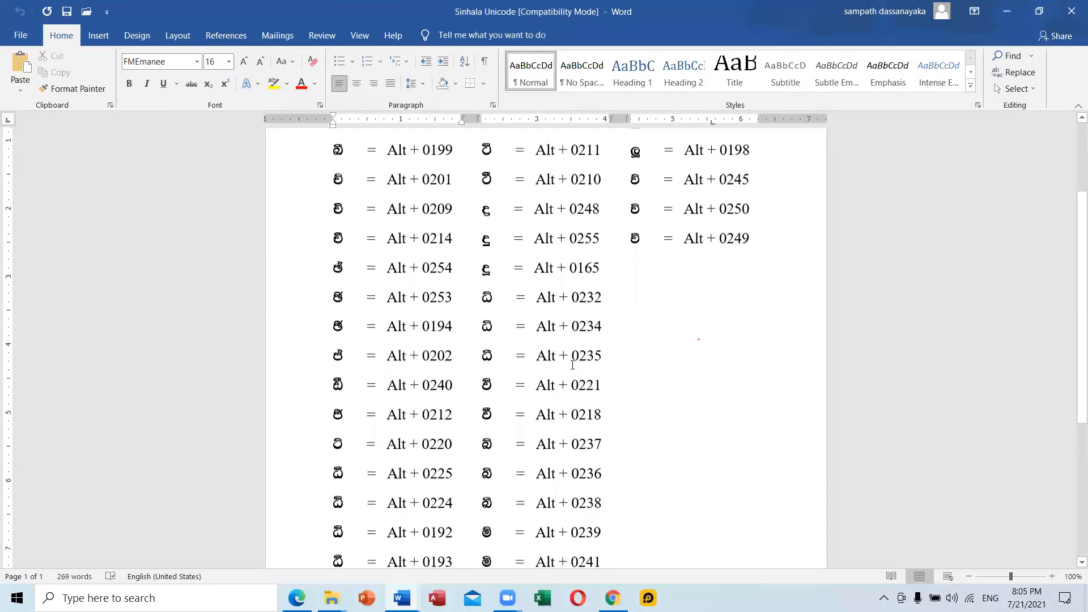
{"action": "scroll", "coordinate": [572, 365], "scroll_direction": "down", "scroll_amount": 5}
{"action": "scroll", "coordinate": [570, 372], "scroll_direction": "up", "scroll_amount": 7}
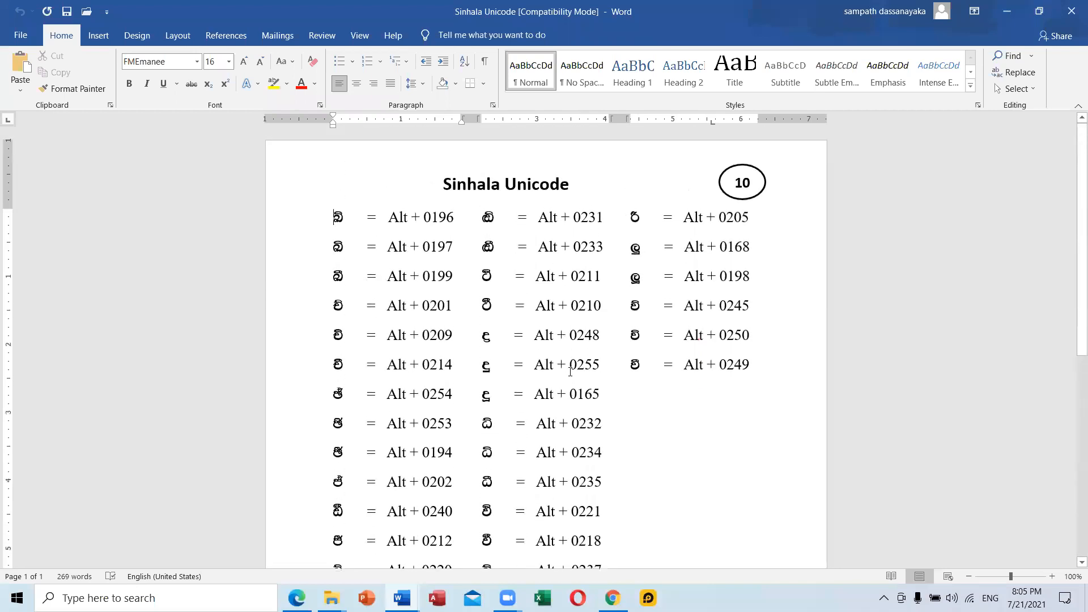
Step: Look through the practice words and the table in the Sinhala Practical 1 document
{"action": "mouse_move", "coordinate": [386, 585]}
{"action": "left_click", "coordinate": [475, 566]}
{"action": "scroll", "coordinate": [464, 466], "scroll_direction": "up", "scroll_amount": 6}
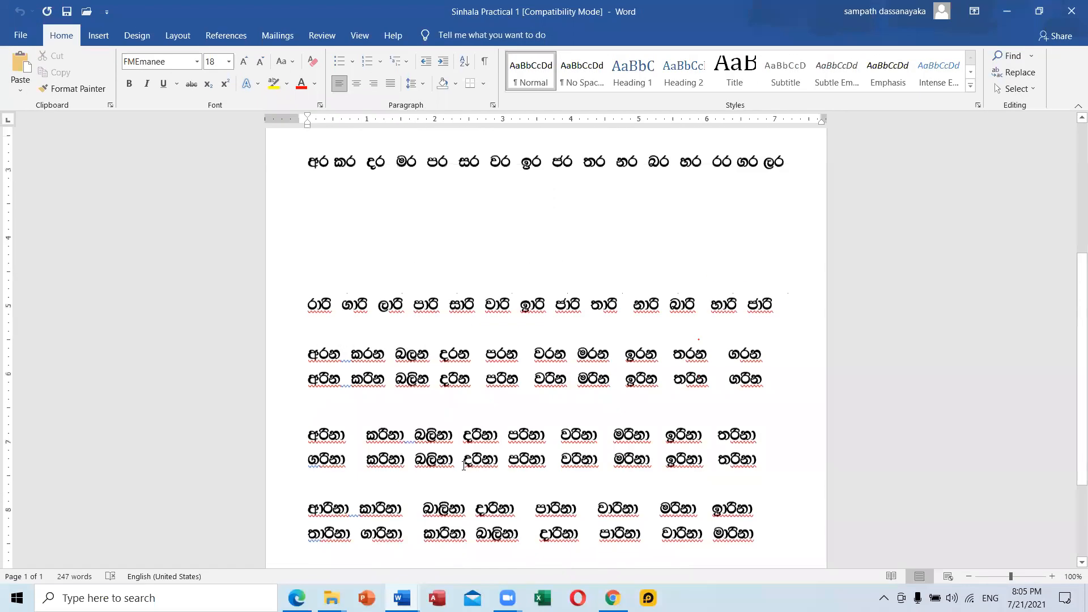
{"action": "scroll", "coordinate": [462, 459], "scroll_direction": "down", "scroll_amount": 2}
{"action": "scroll", "coordinate": [448, 369], "scroll_direction": "up", "scroll_amount": 3}
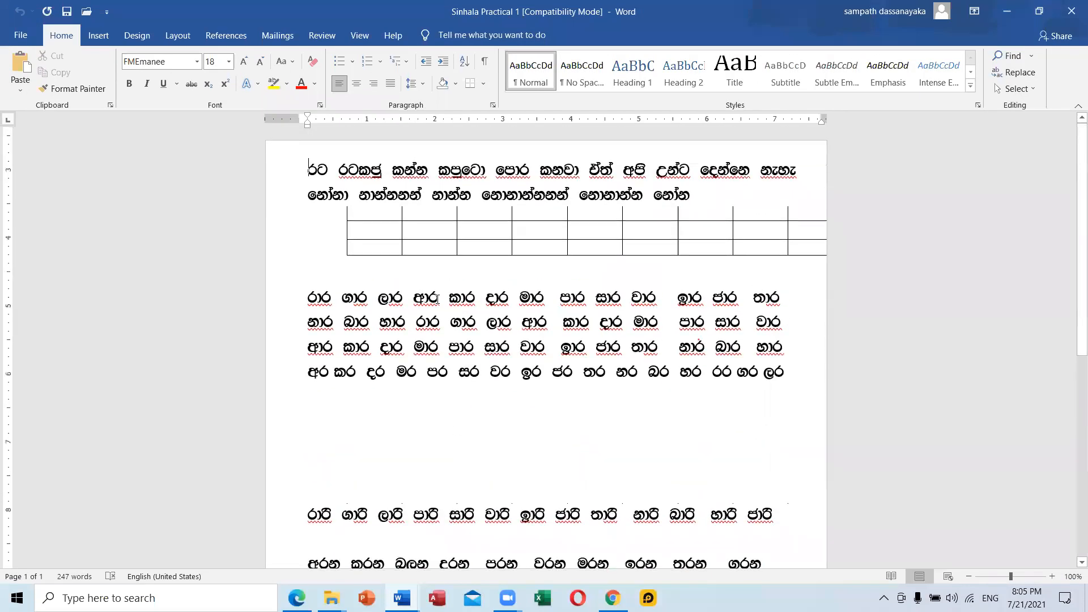
{"action": "left_click", "coordinate": [384, 221]}
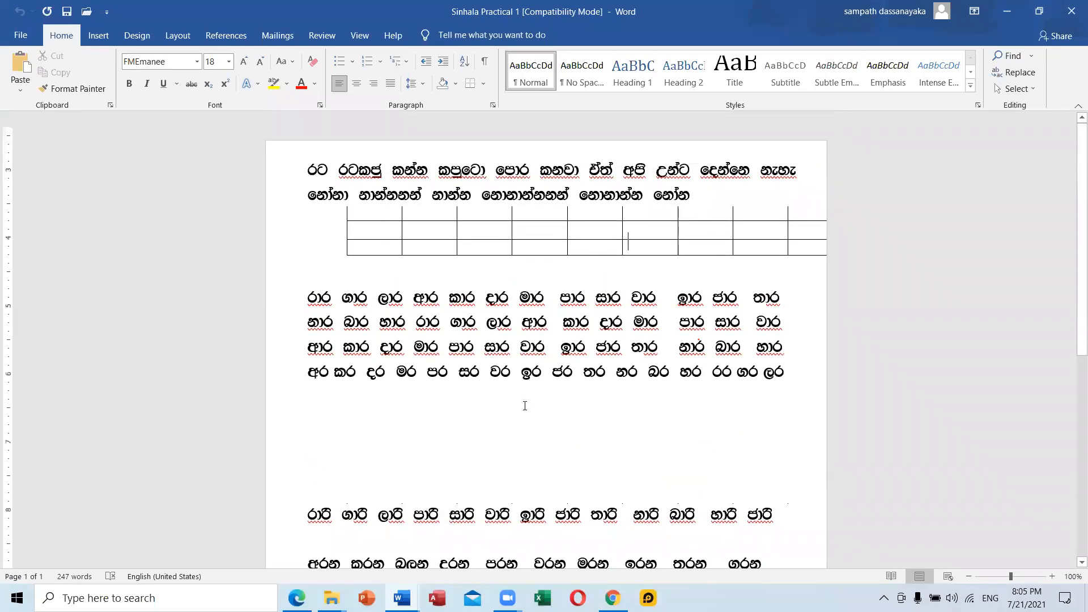
Step: Look over the consonats document and the Vowels document
{"action": "mouse_move", "coordinate": [402, 598]}
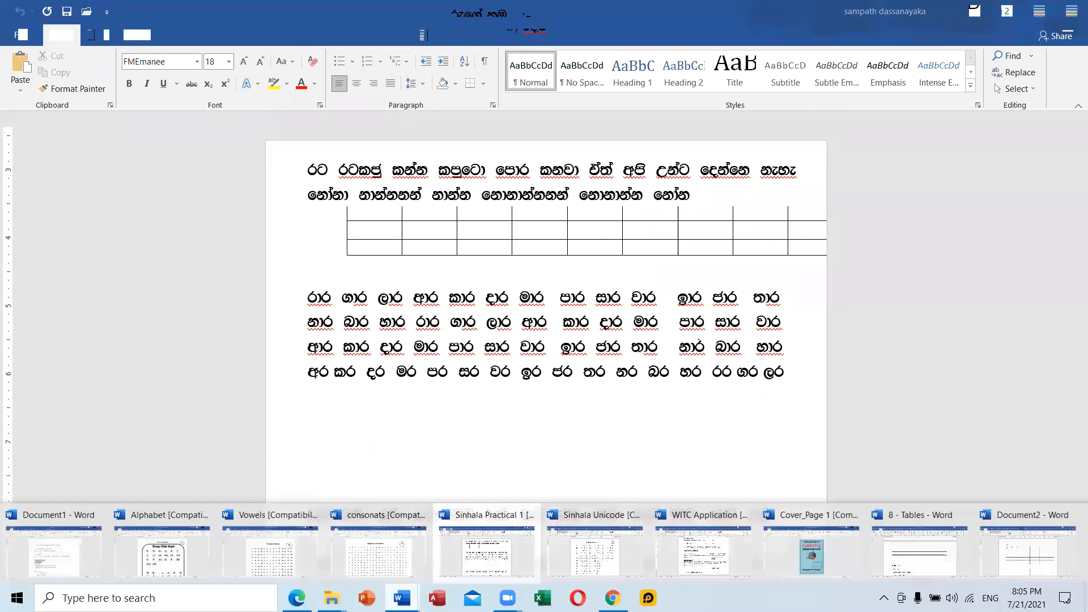
{"action": "left_click", "coordinate": [383, 559]}
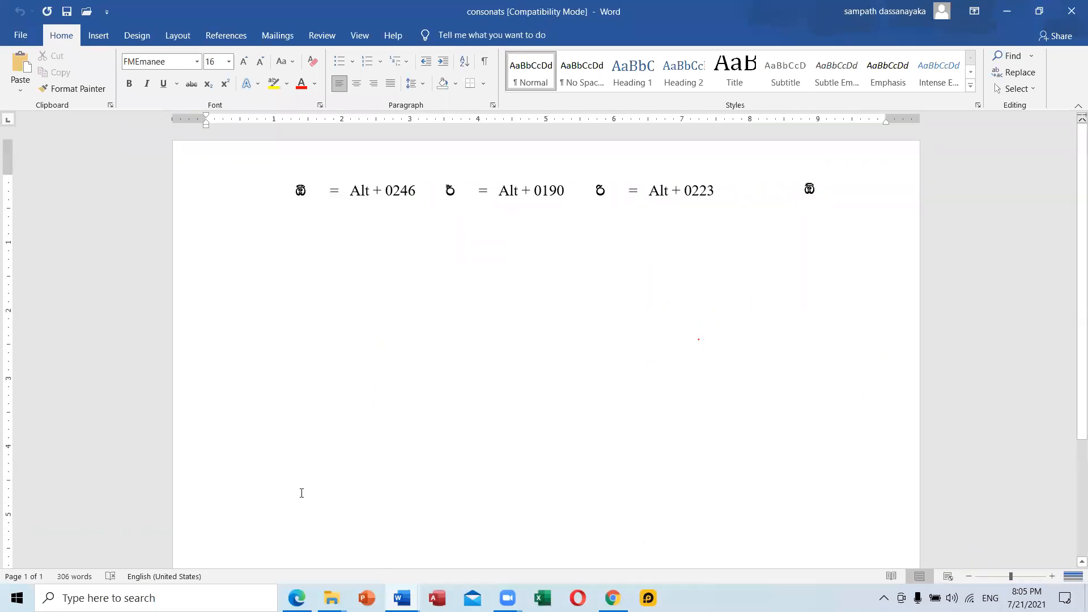
{"action": "mouse_move", "coordinate": [399, 596]}
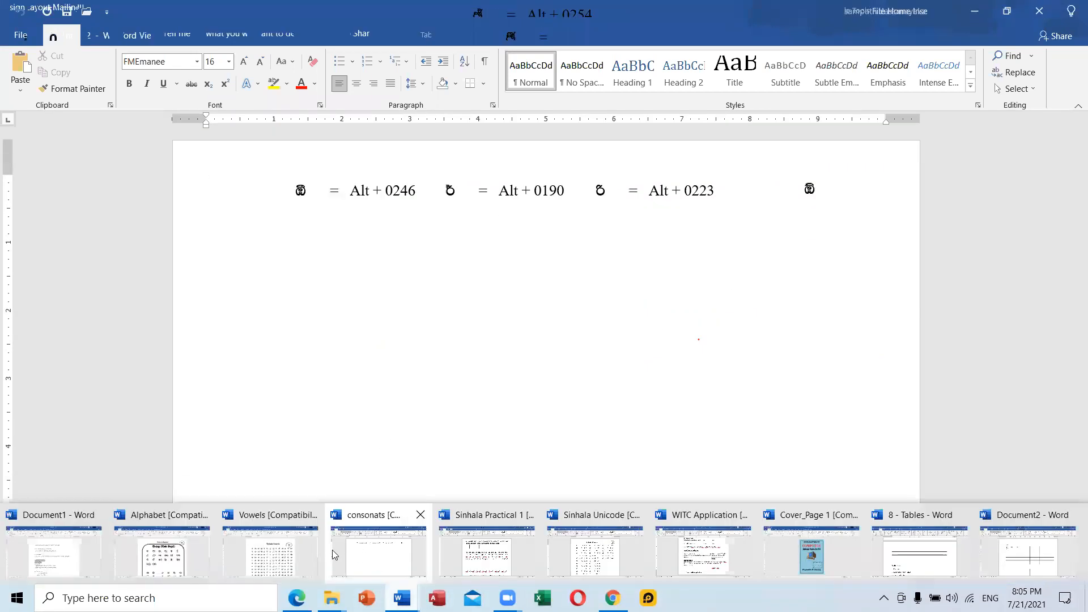
{"action": "left_click", "coordinate": [260, 560]}
{"action": "scroll", "coordinate": [474, 309], "scroll_direction": "down", "scroll_amount": 5}
{"action": "scroll", "coordinate": [474, 310], "scroll_direction": "up", "scroll_amount": 5}
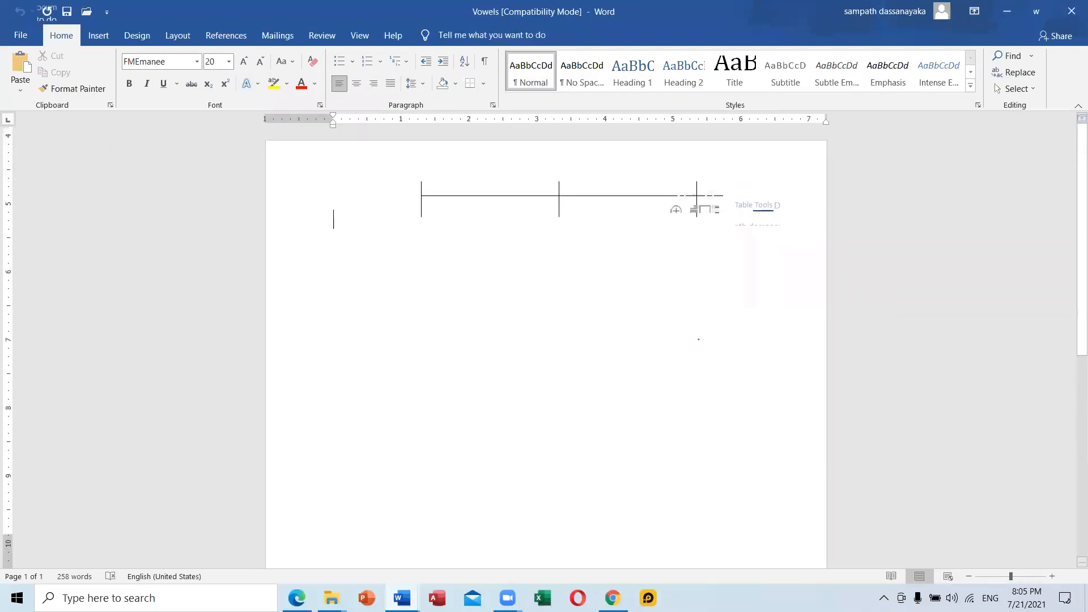
Step: Bring up the Alphabet document, and minimize the Alphabet and Vowels windows
{"action": "mouse_move", "coordinate": [402, 598]}
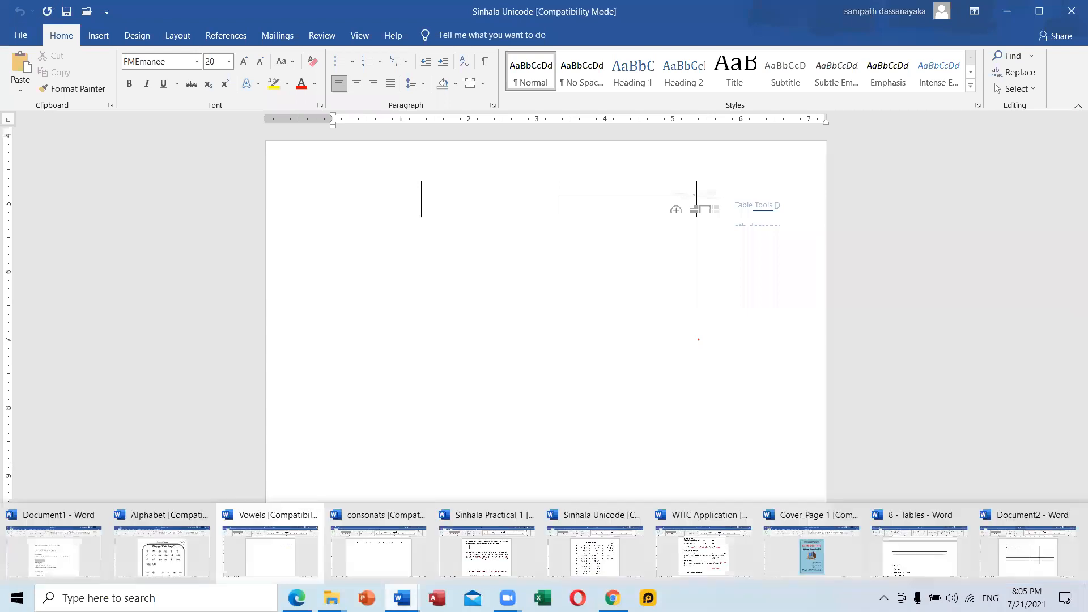
{"action": "left_click", "coordinate": [199, 562]}
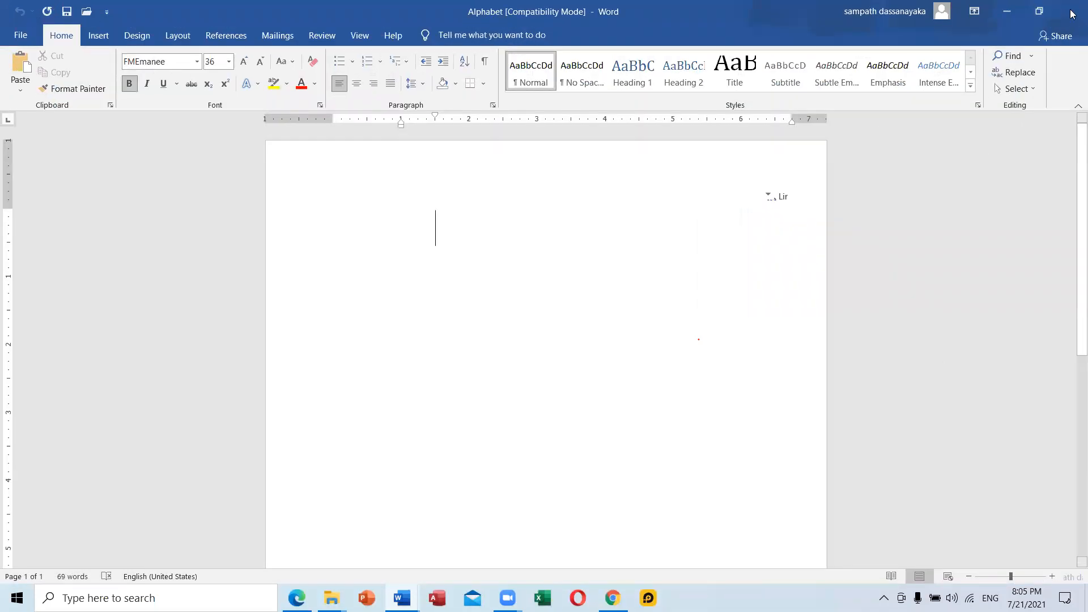
{"action": "left_click", "coordinate": [1012, 23]}
{"action": "left_click", "coordinate": [1012, 14]}
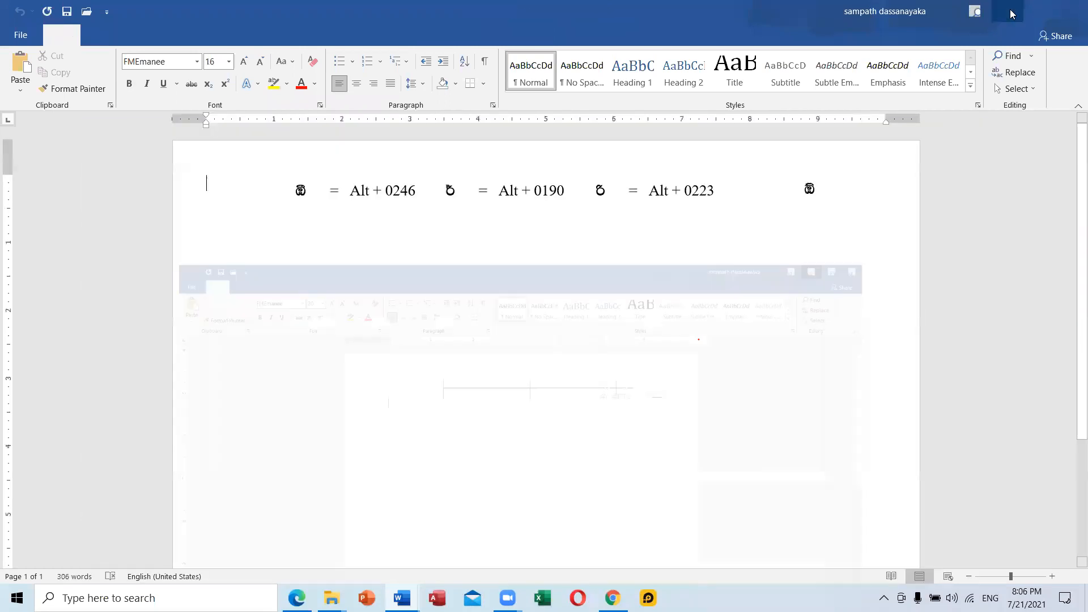
Step: Minimize the remaining open Word document windows to show the desktop
{"action": "left_click", "coordinate": [1012, 15]}
{"action": "left_click", "coordinate": [1012, 15]}
{"action": "left_click", "coordinate": [1012, 14]}
{"action": "left_click", "coordinate": [1012, 14]}
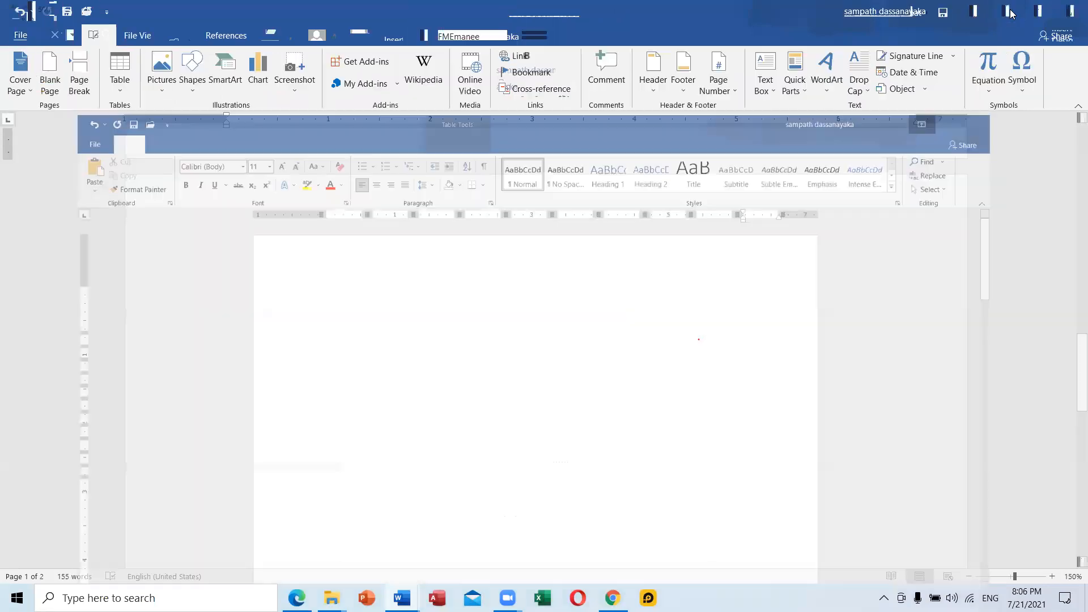
{"action": "left_click", "coordinate": [1012, 14]}
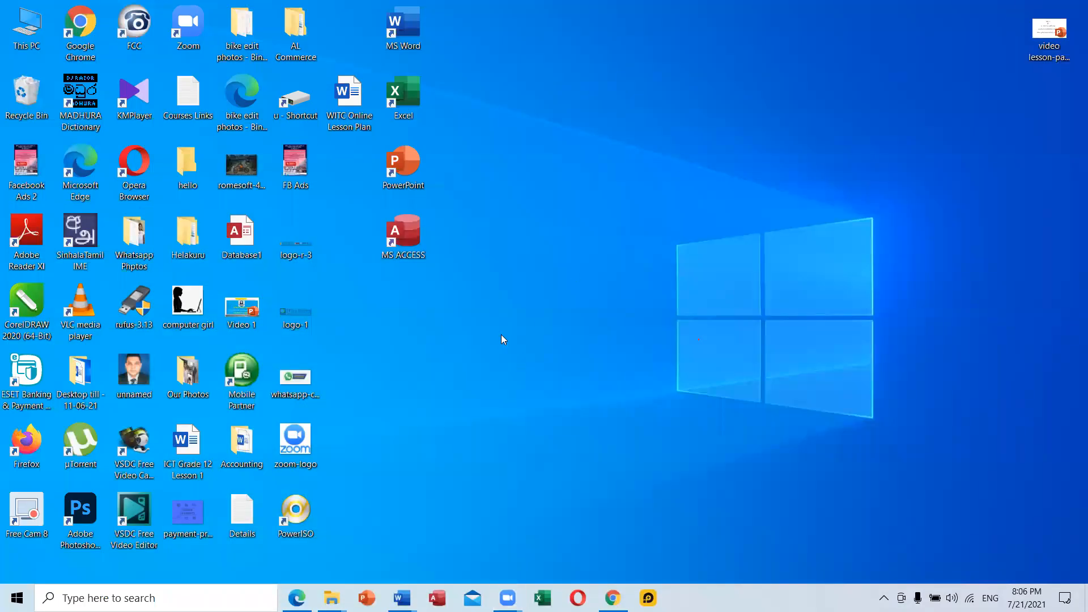
Step: Check the Zoom meeting windows and glance at the WhatsApp group chat in Chrome, minimizing the browser
{"action": "mouse_move", "coordinate": [508, 598]}
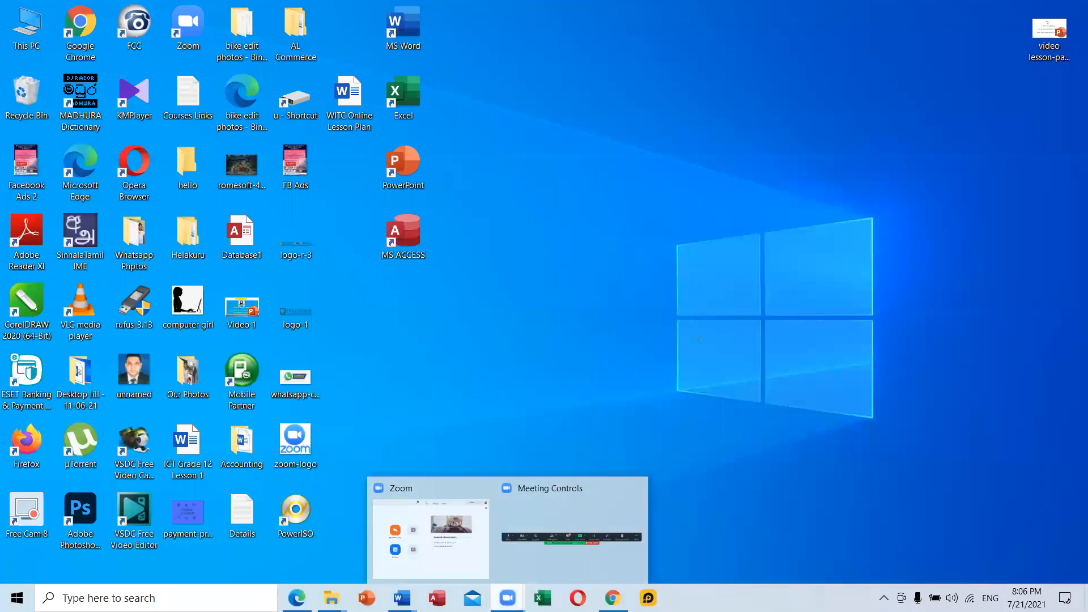
{"action": "left_click", "coordinate": [538, 570]}
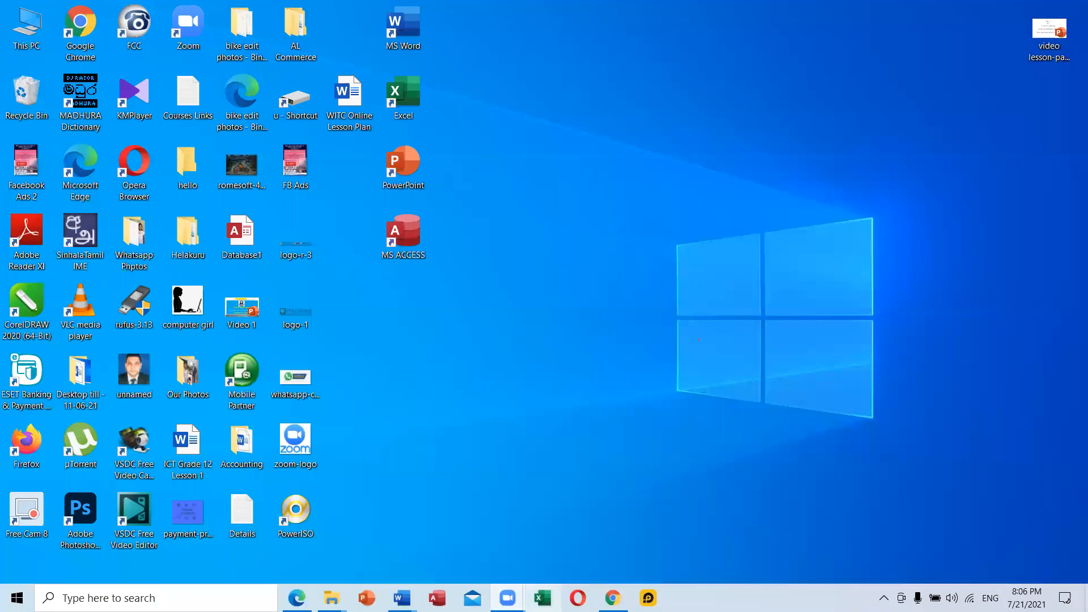
{"action": "mouse_move", "coordinate": [508, 595]}
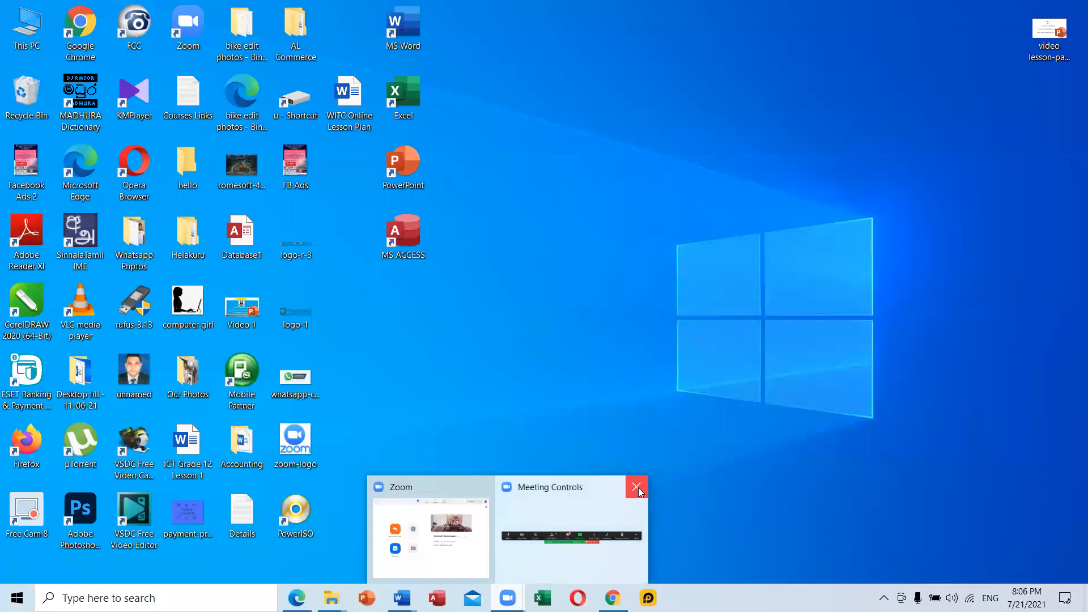
{"action": "left_click", "coordinate": [547, 361]}
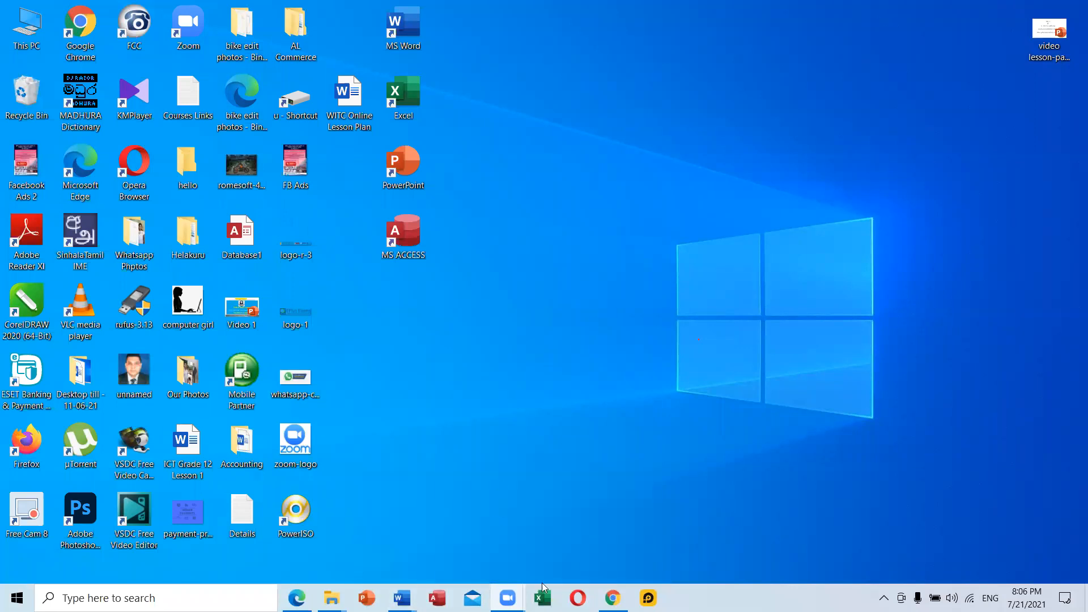
{"action": "left_click", "coordinate": [613, 598]}
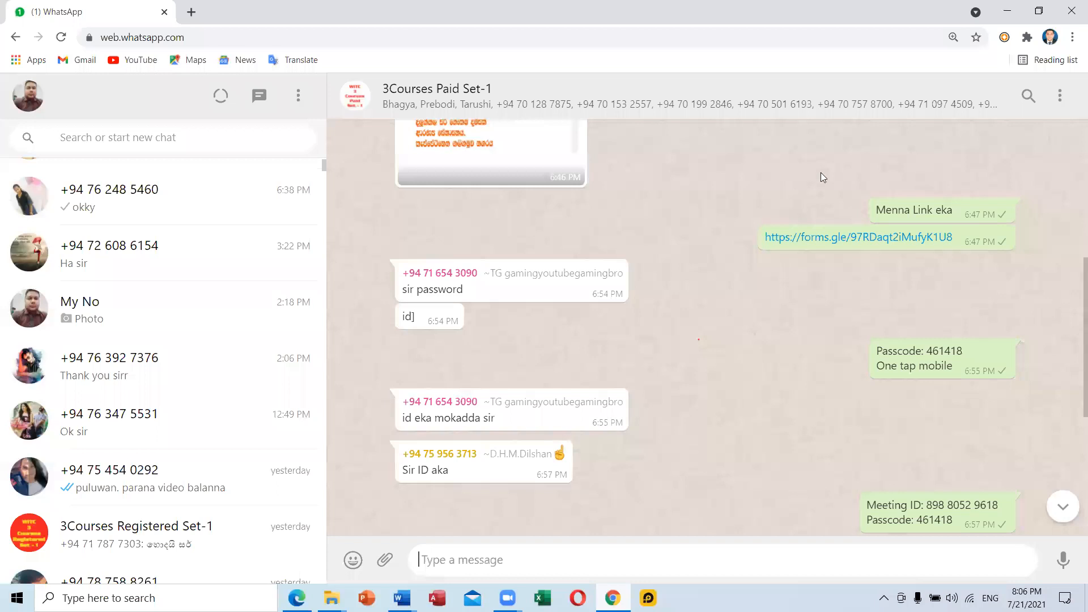
{"action": "left_click", "coordinate": [1007, 11]}
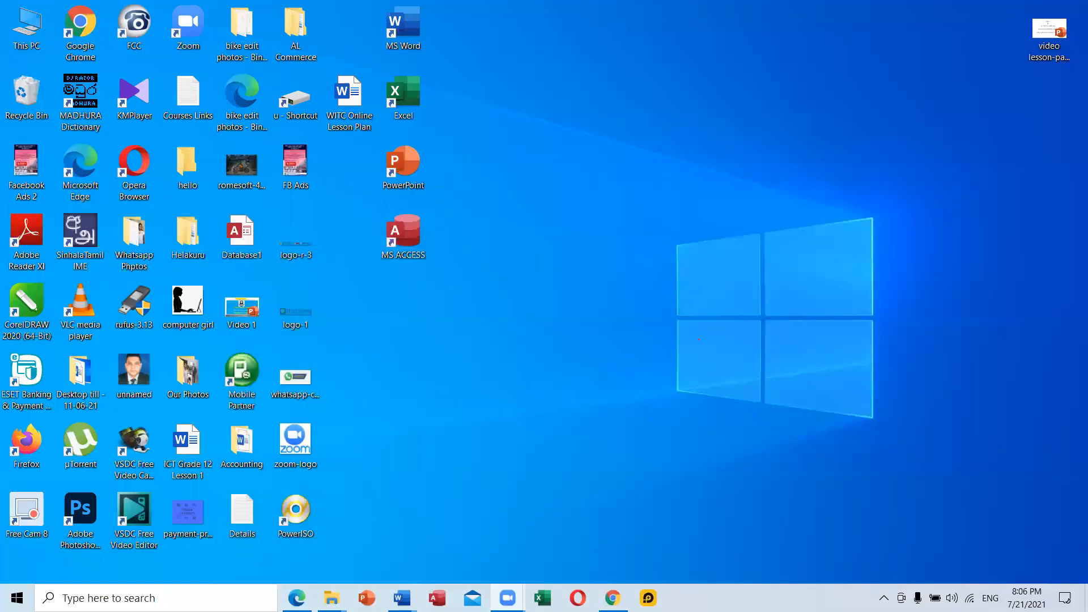
Step: Bring up the WITC Application form in Word, followed by the Sinhala Practical 1 document
{"action": "mouse_move", "coordinate": [402, 599]}
{"action": "left_click", "coordinate": [708, 563]}
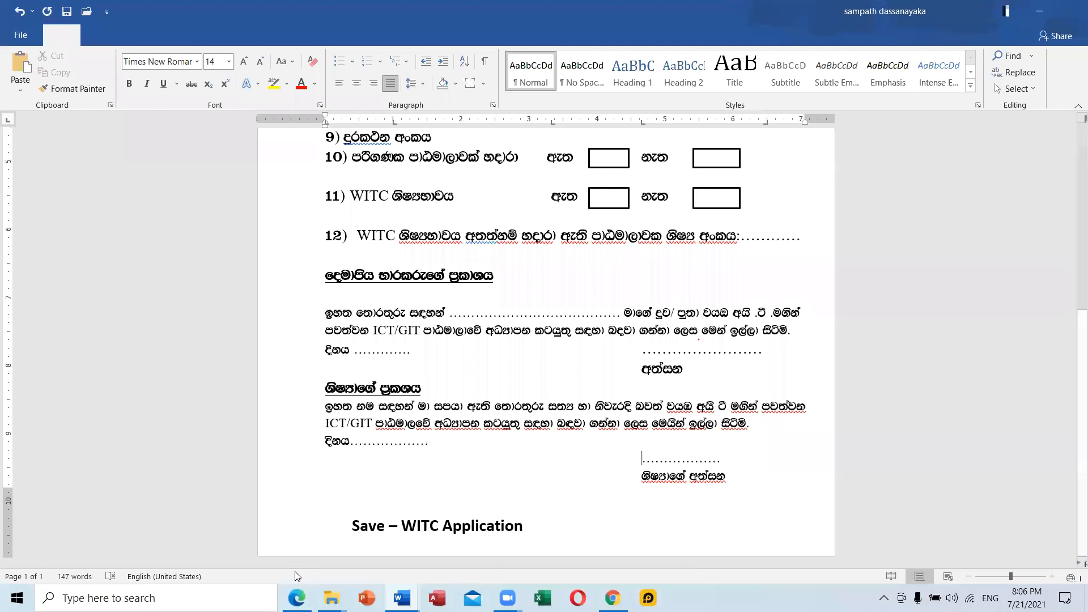
{"action": "mouse_move", "coordinate": [402, 598]}
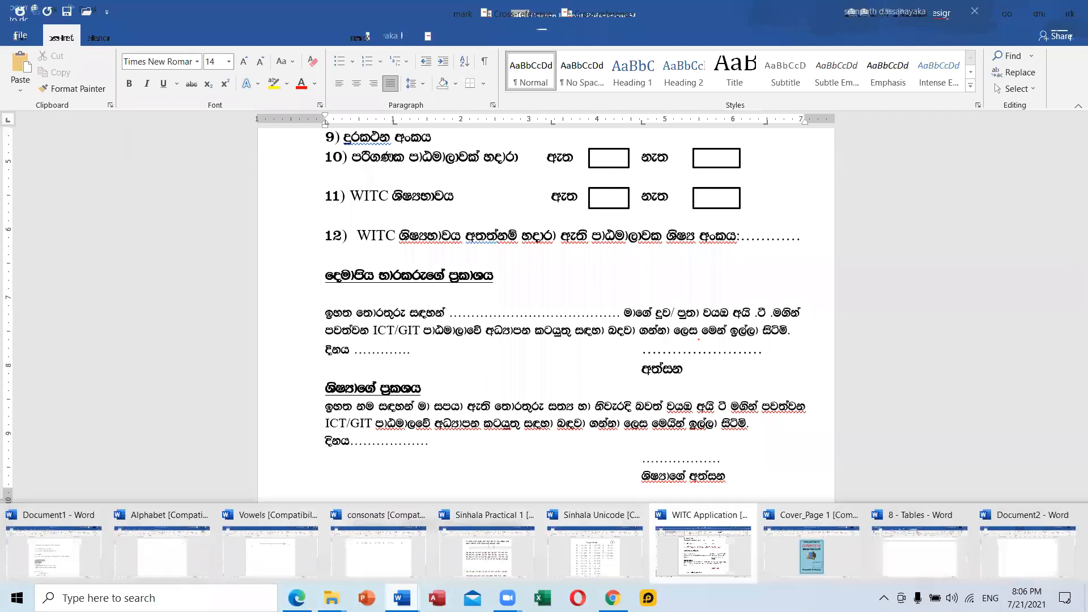
{"action": "left_click", "coordinate": [485, 563]}
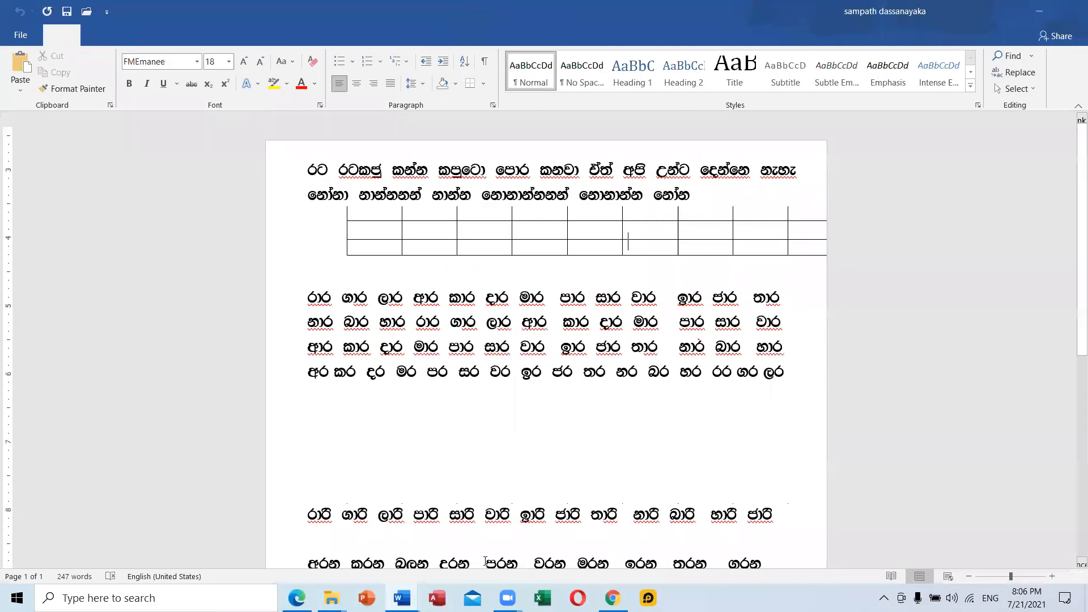
{"action": "left_click", "coordinate": [402, 598]}
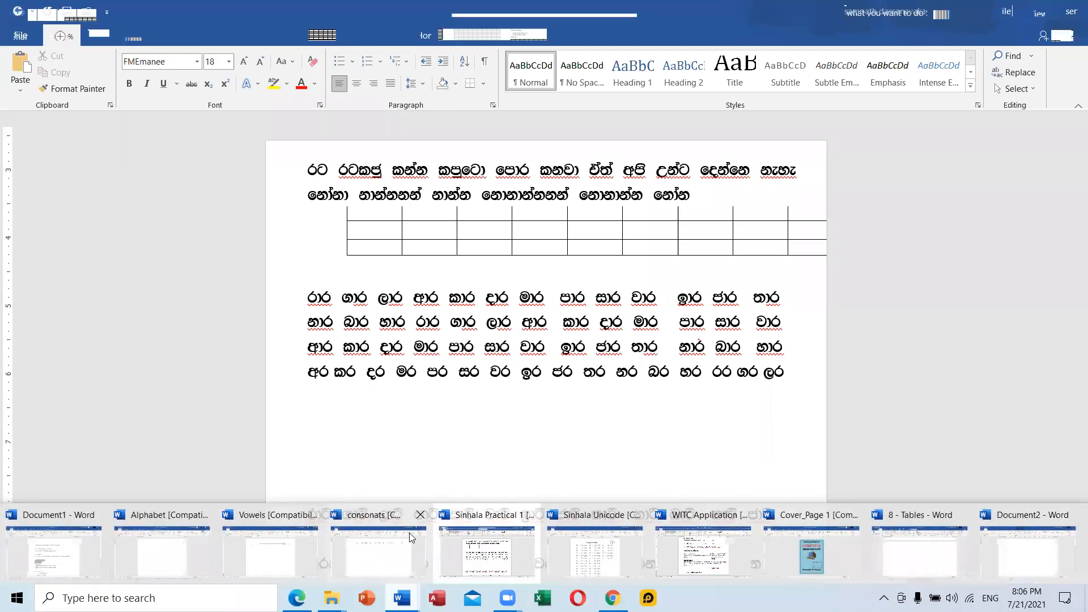
{"action": "left_click", "coordinate": [480, 550]}
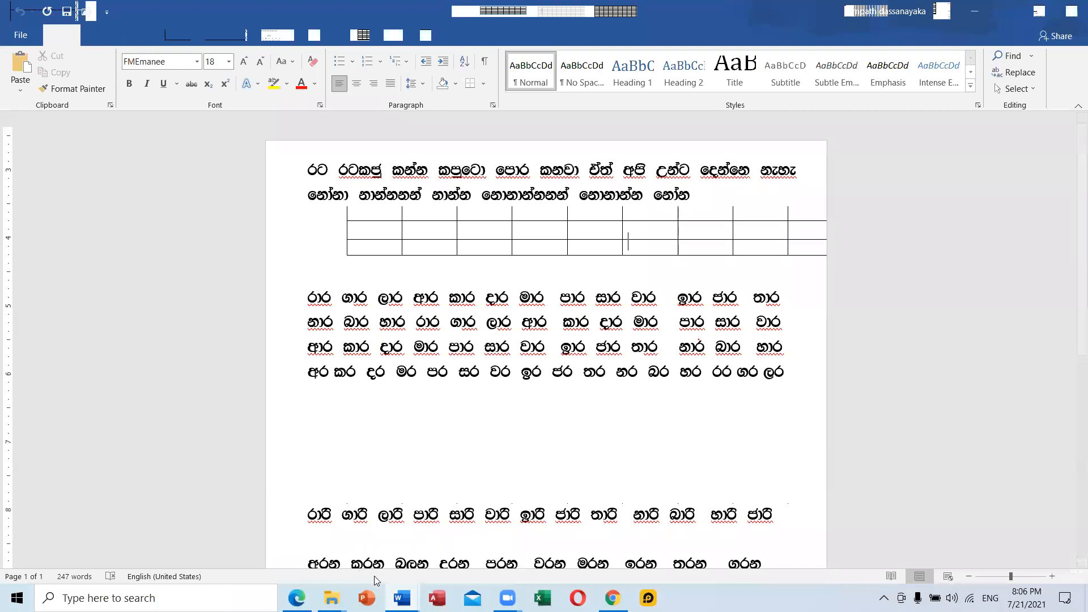
{"action": "left_click", "coordinate": [401, 598]}
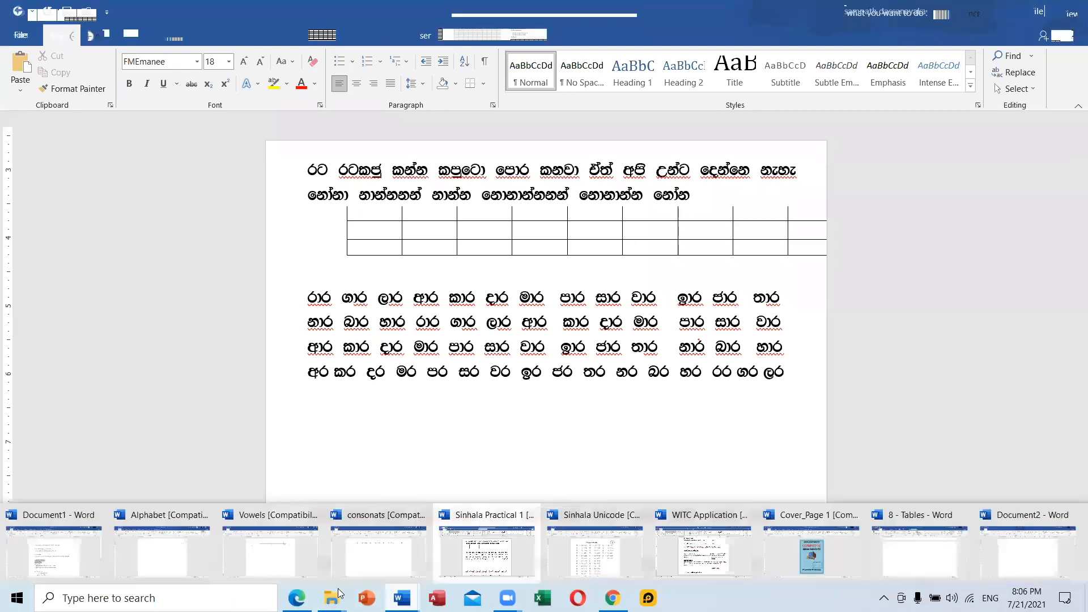
Step: Switch to the Cover_Page 1 document and view its page
{"action": "mouse_move", "coordinate": [331, 598]}
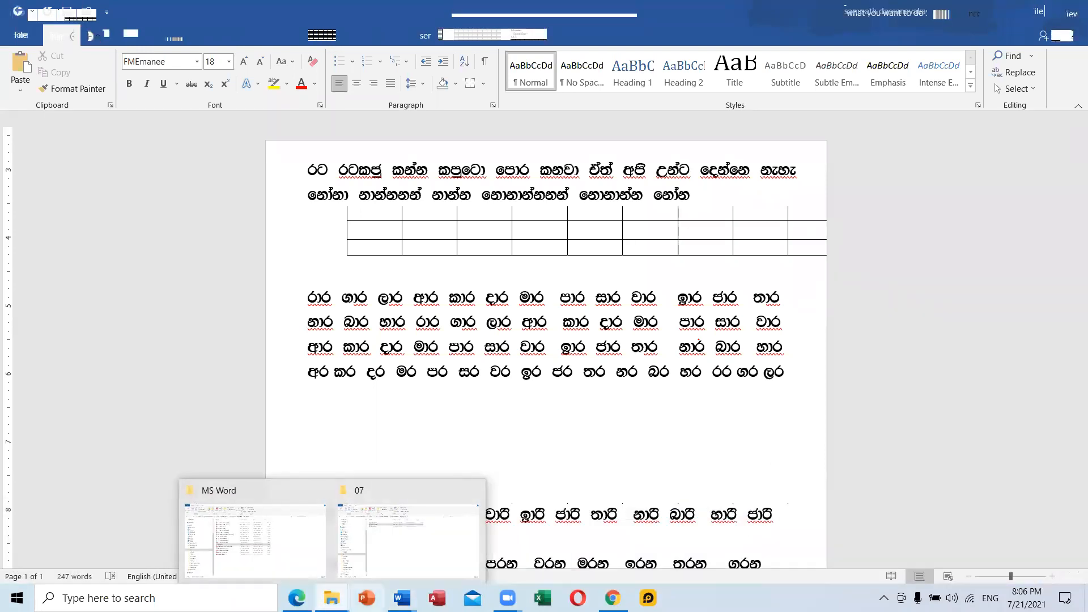
{"action": "mouse_move", "coordinate": [401, 598]}
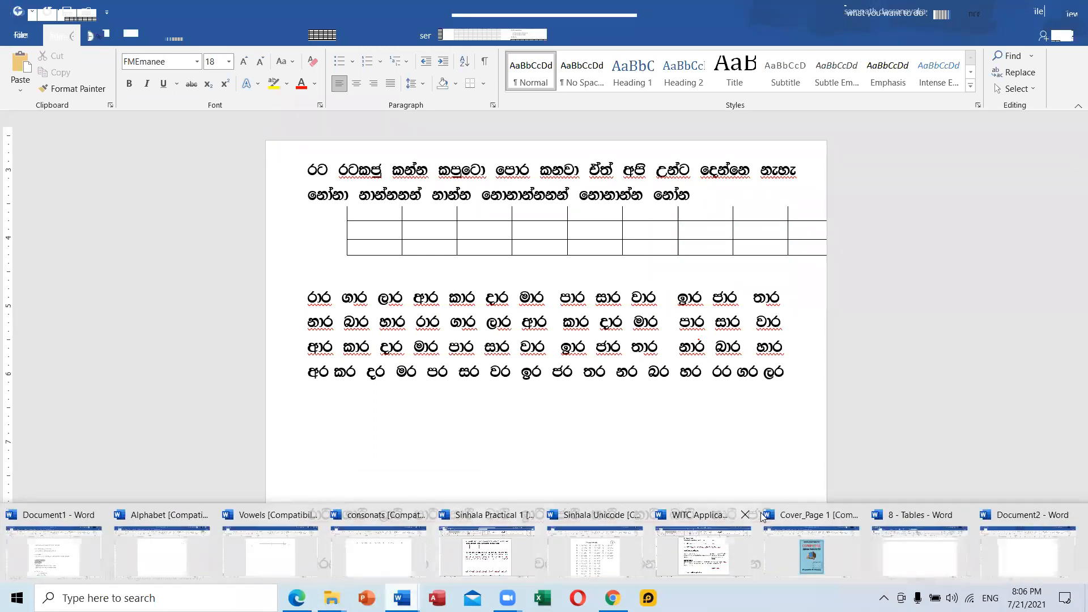
{"action": "left_click", "coordinate": [784, 547]}
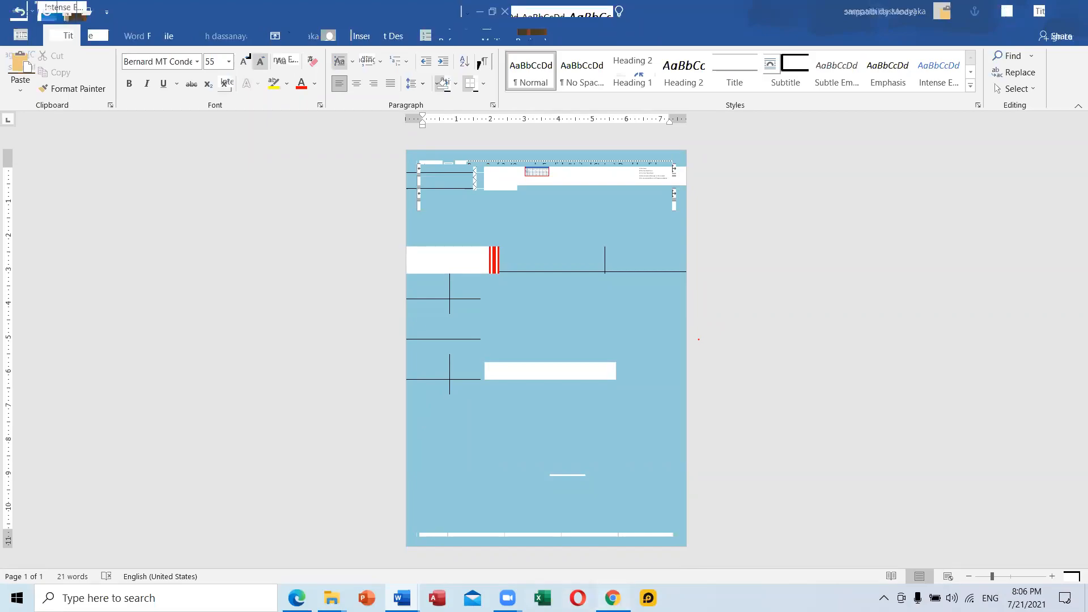
{"action": "left_click", "coordinate": [613, 599]}
{"action": "left_click", "coordinate": [613, 598]}
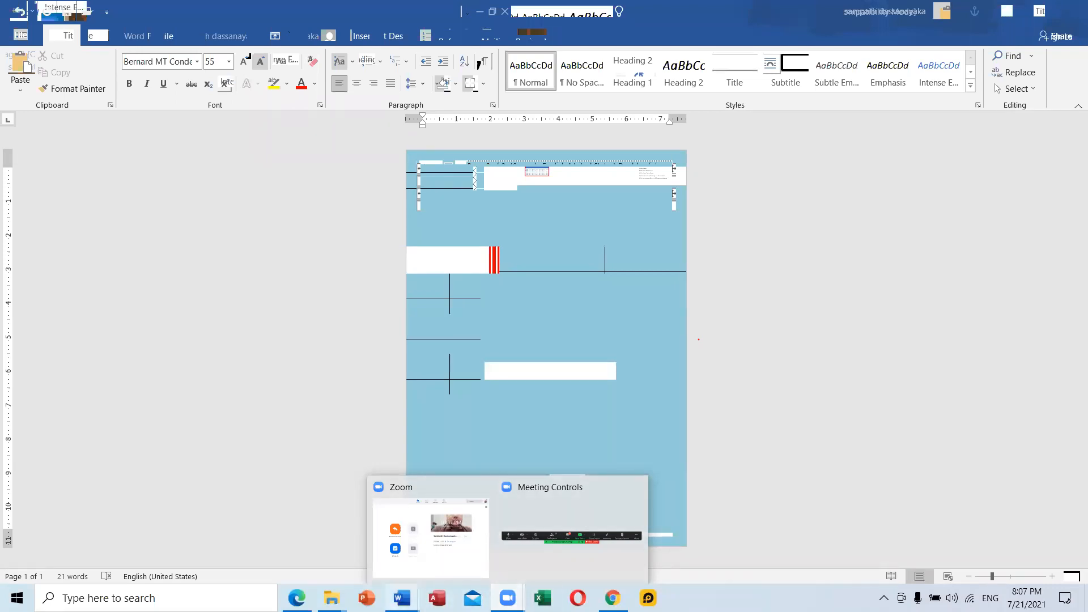
Step: Return to the WITC Application form and the Sinhala Practical 1 document
{"action": "mouse_move", "coordinate": [402, 598]}
{"action": "left_click", "coordinate": [705, 551]}
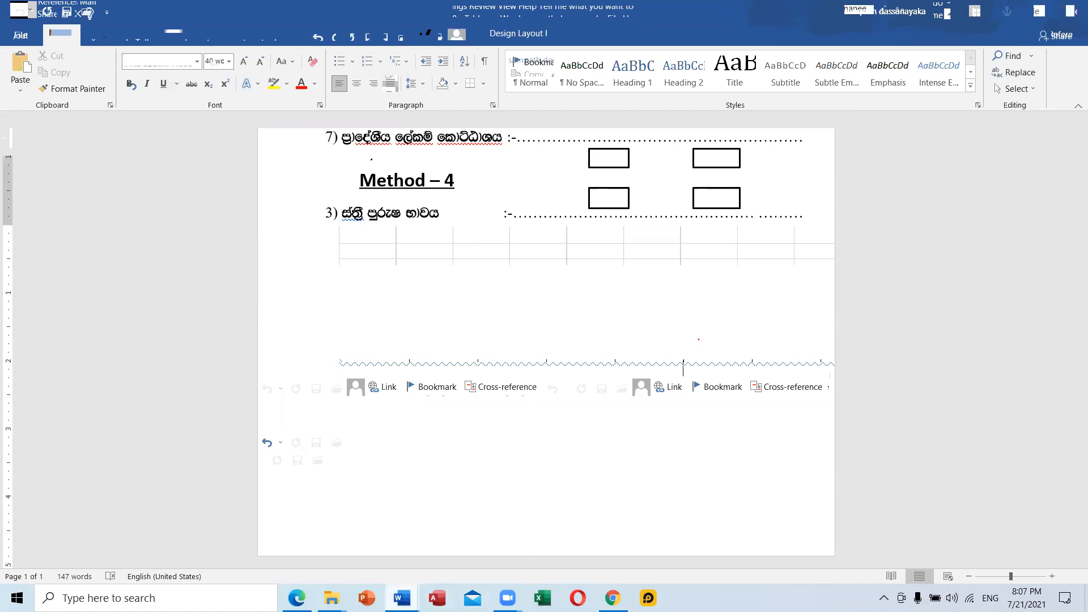
{"action": "mouse_move", "coordinate": [402, 598]}
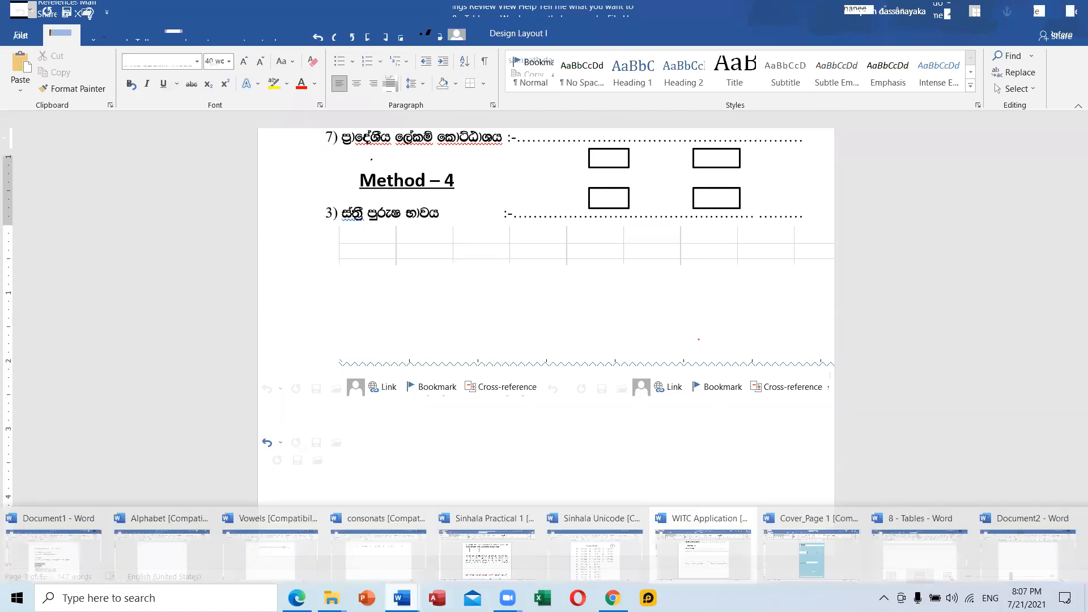
{"action": "left_click", "coordinate": [472, 542]}
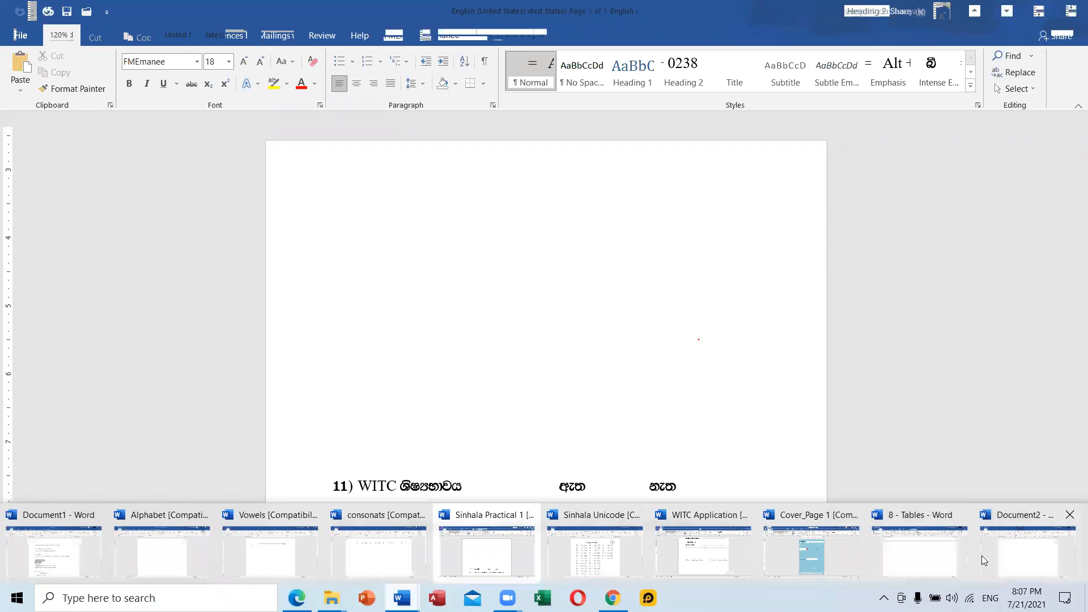
Step: Look through the Alt codes for the Sinhala letters in the Sinhala Unicode document
{"action": "left_click", "coordinate": [609, 565]}
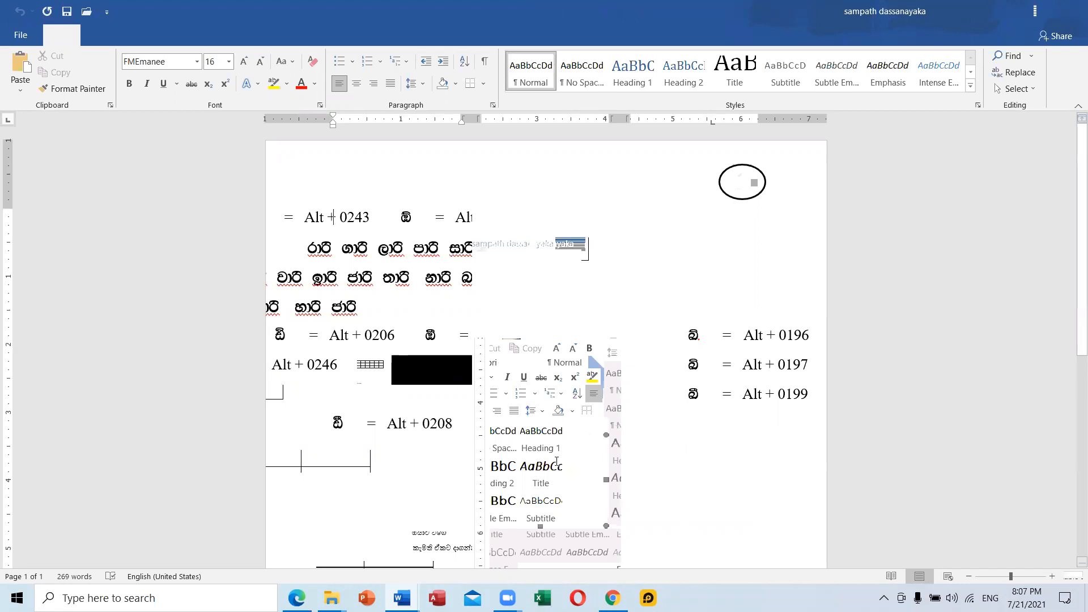
{"action": "scroll", "coordinate": [554, 471], "scroll_direction": "down", "scroll_amount": 5}
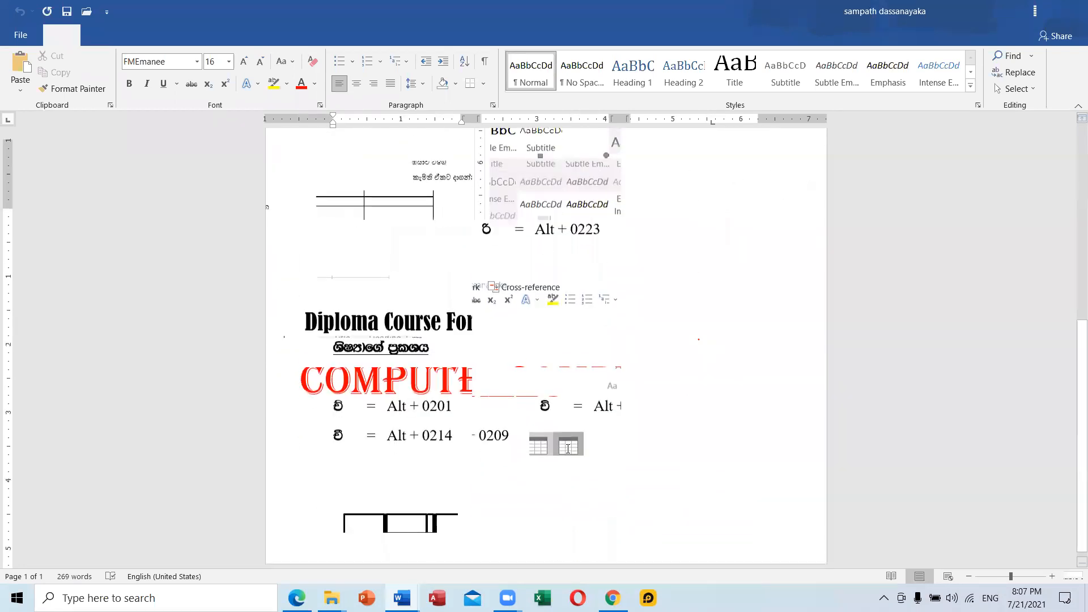
{"action": "scroll", "coordinate": [516, 461], "scroll_direction": "up", "scroll_amount": 6}
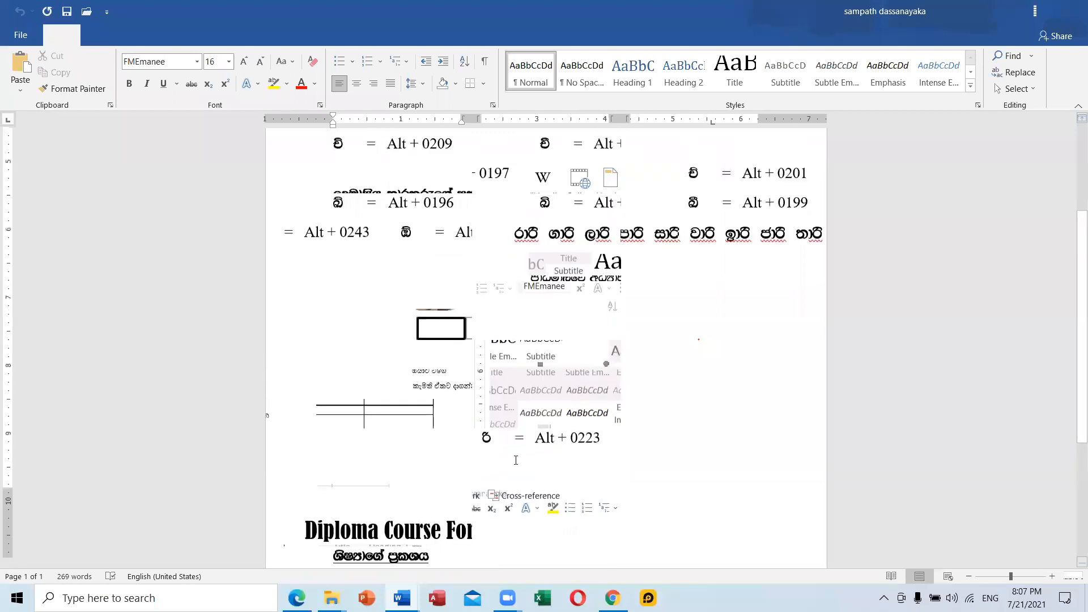
{"action": "scroll", "coordinate": [531, 401], "scroll_direction": "down", "scroll_amount": 10}
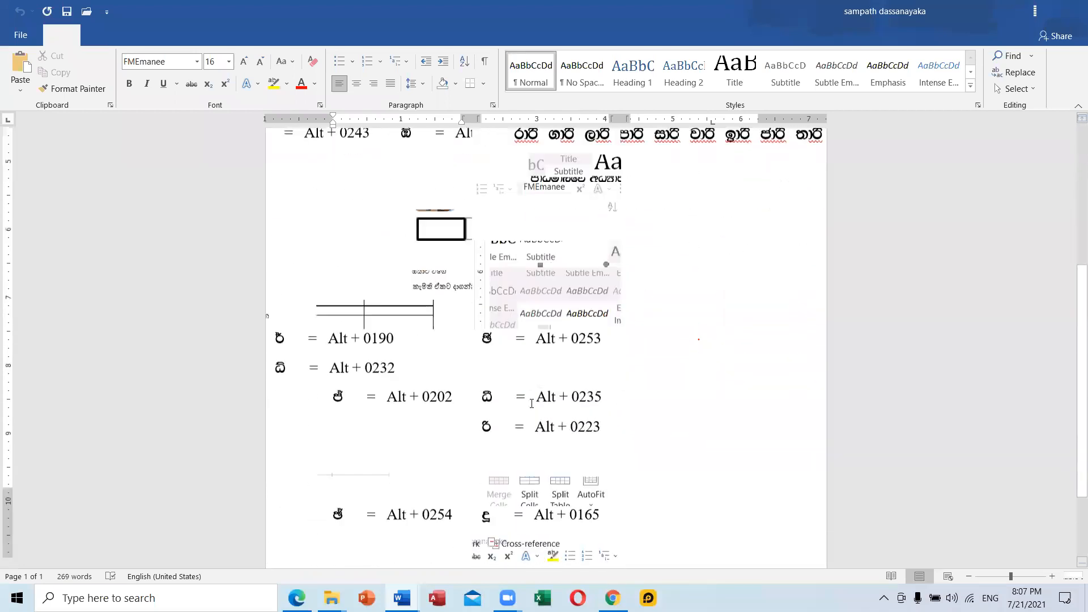
{"action": "scroll", "coordinate": [532, 406], "scroll_direction": "up", "scroll_amount": 8}
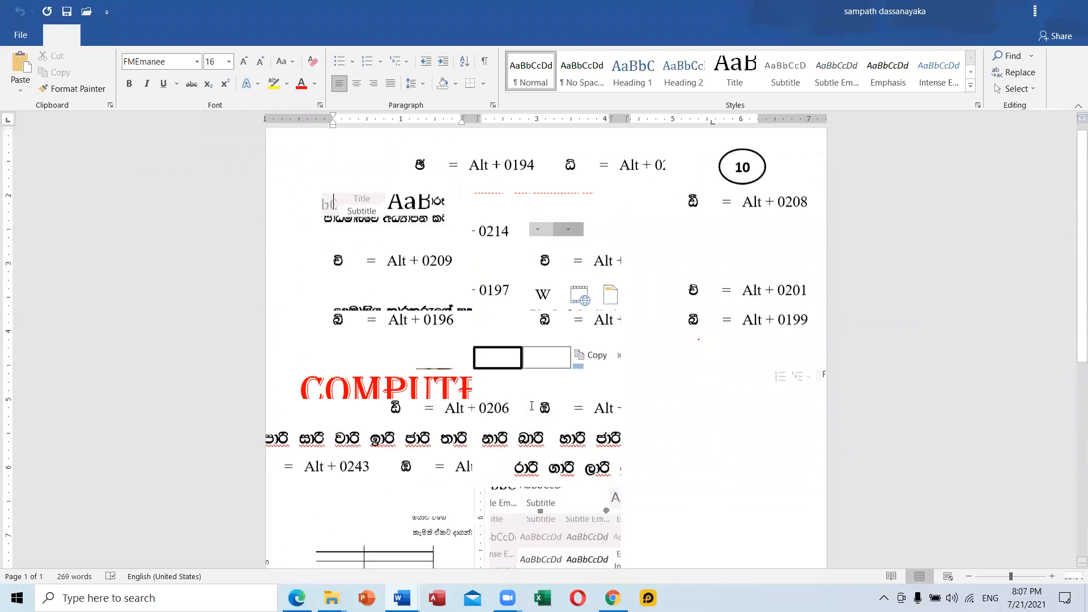
{"action": "mouse_move", "coordinate": [402, 597]}
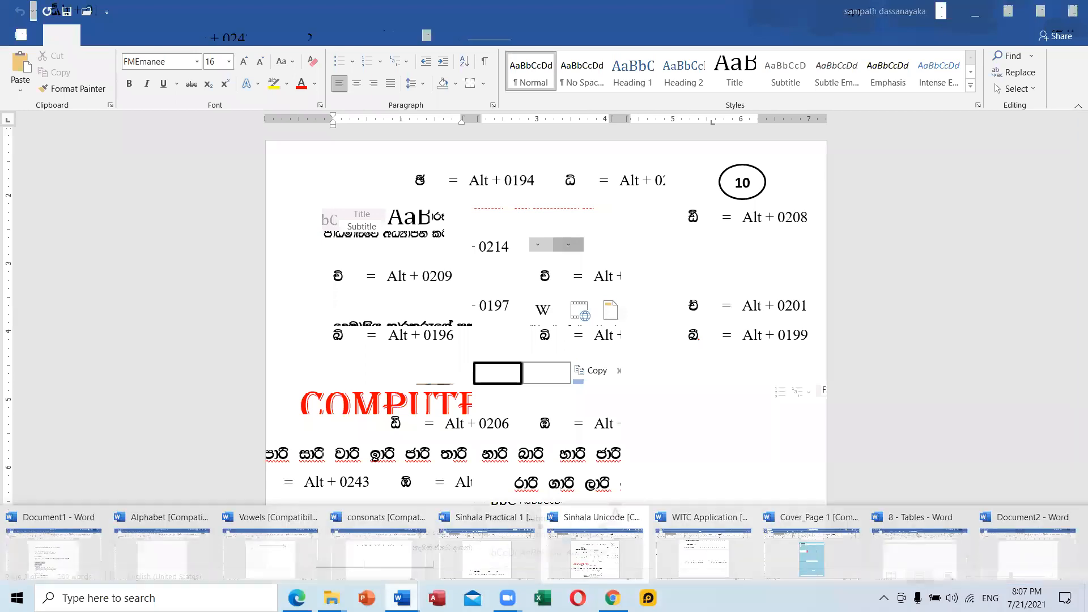
{"action": "left_click", "coordinate": [579, 551]}
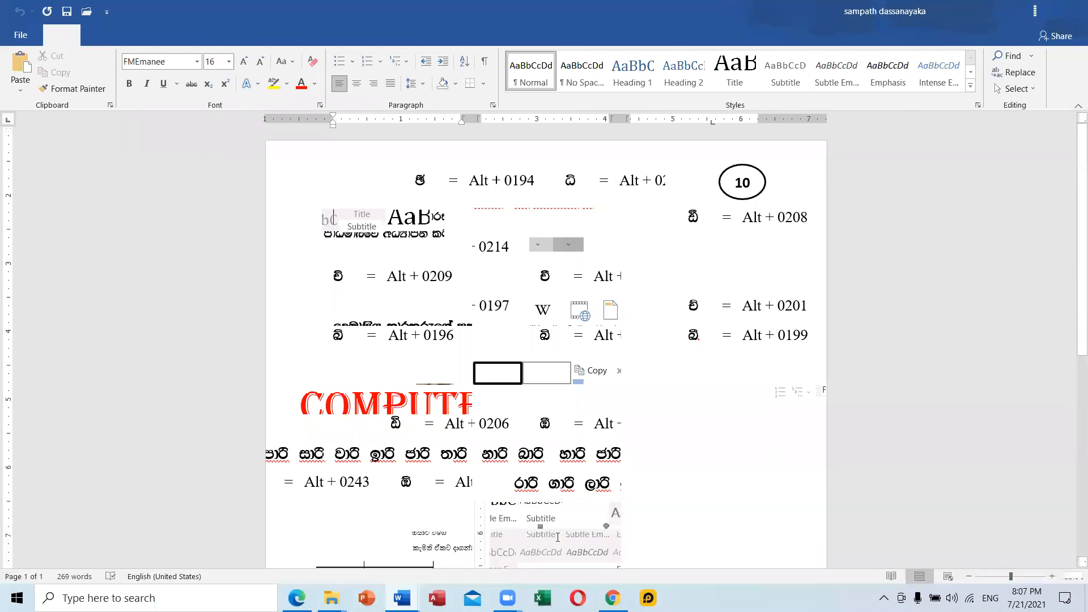
Step: Switch through the WITC Application form, Document1 and the Cover_Page 1 document
{"action": "mouse_move", "coordinate": [402, 598]}
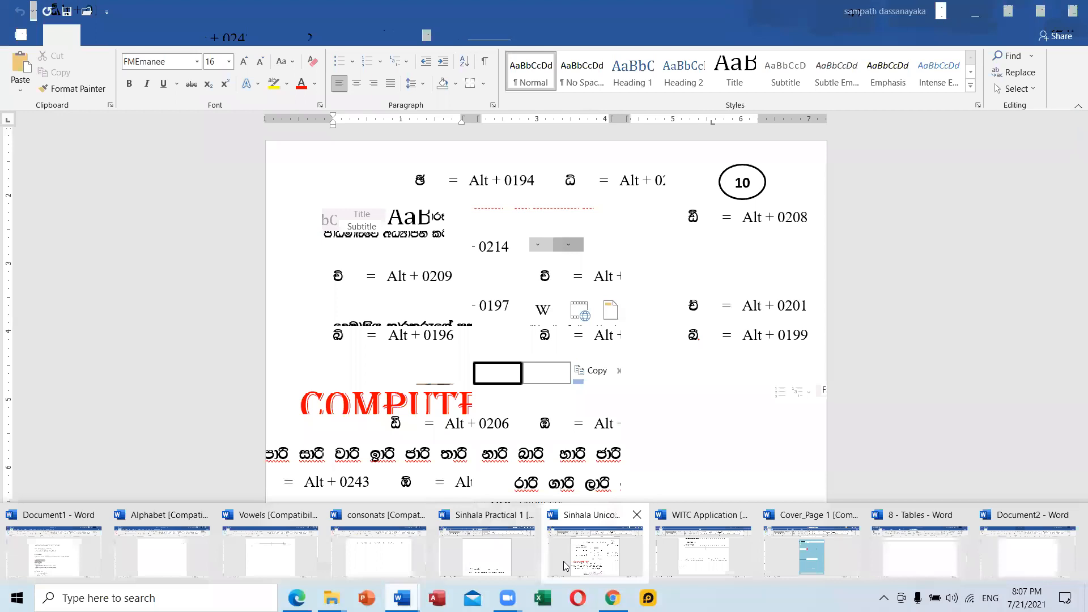
{"action": "left_click", "coordinate": [706, 558]}
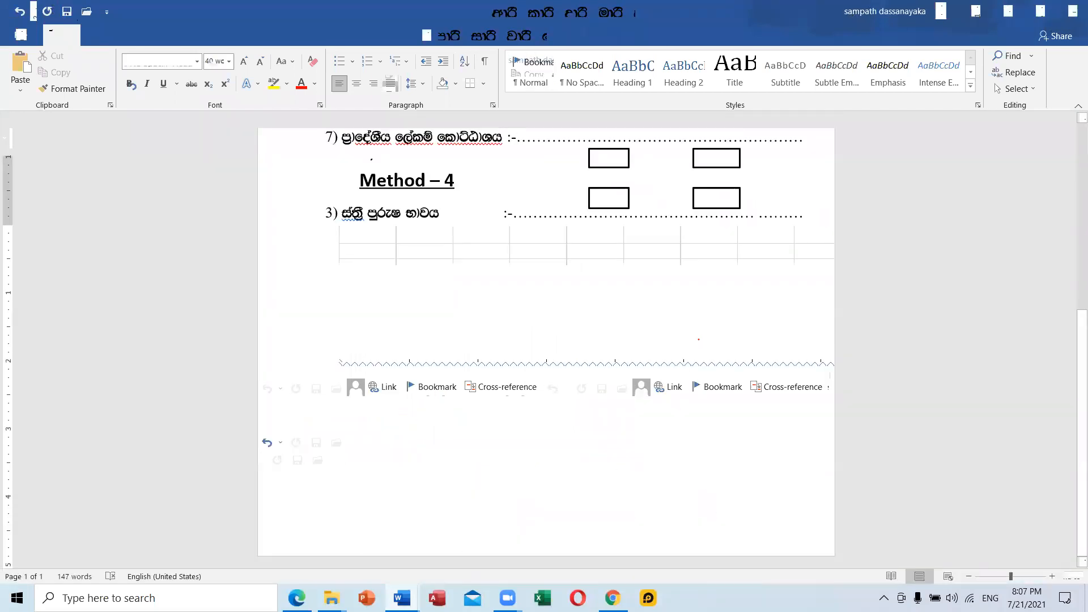
{"action": "mouse_move", "coordinate": [402, 598]}
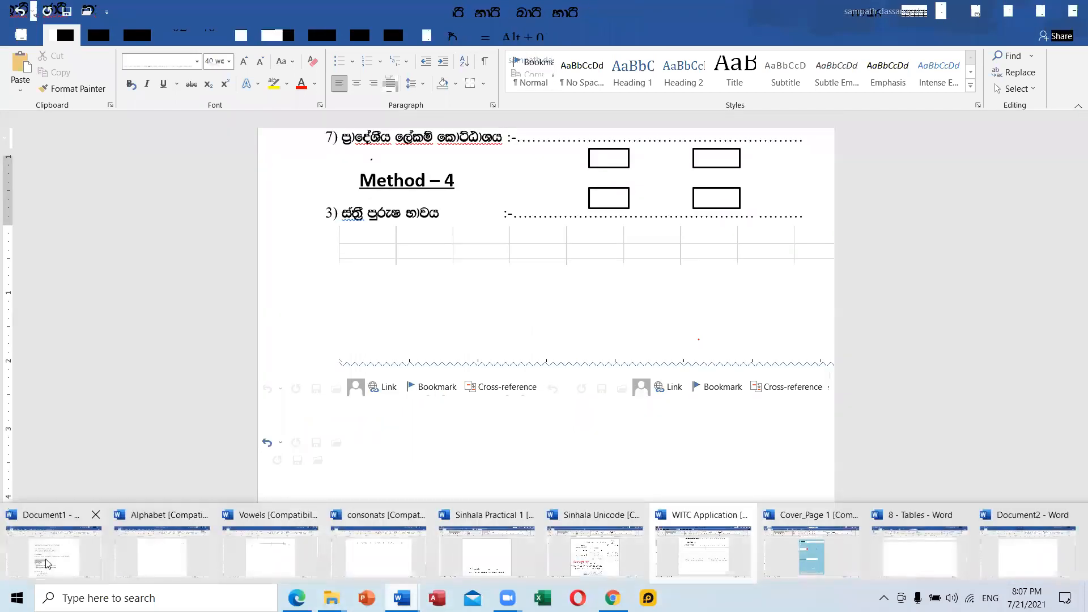
{"action": "left_click", "coordinate": [595, 550]}
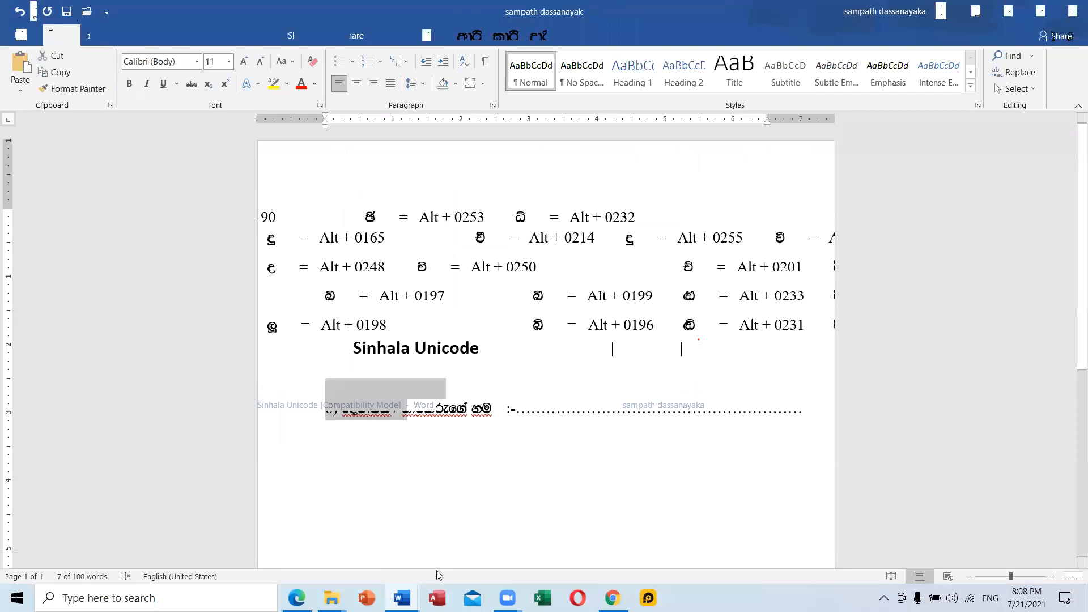
{"action": "mouse_move", "coordinate": [402, 598]}
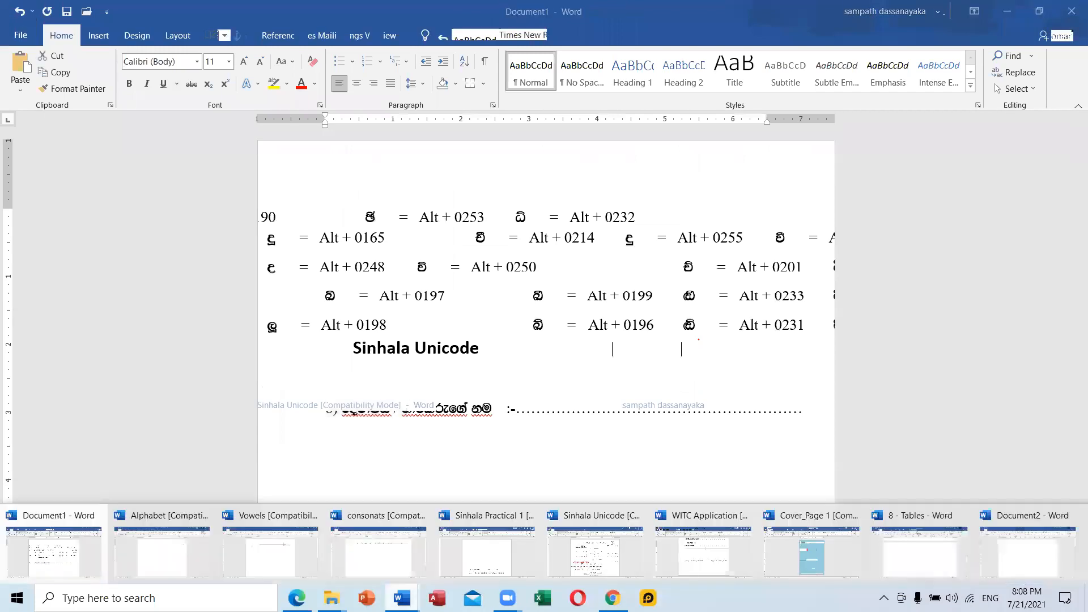
{"action": "left_click", "coordinate": [812, 563]}
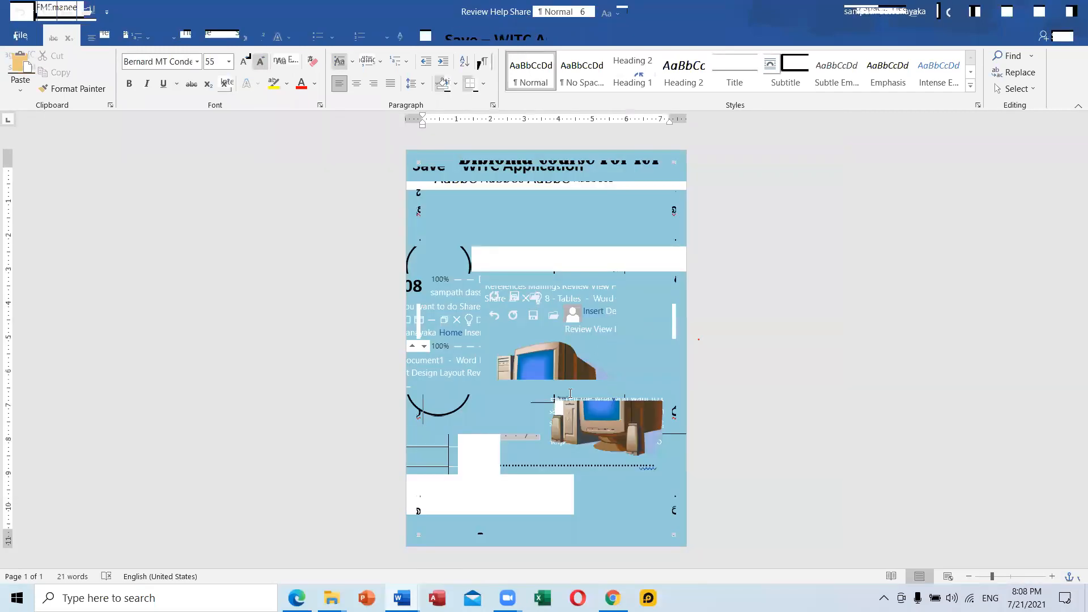